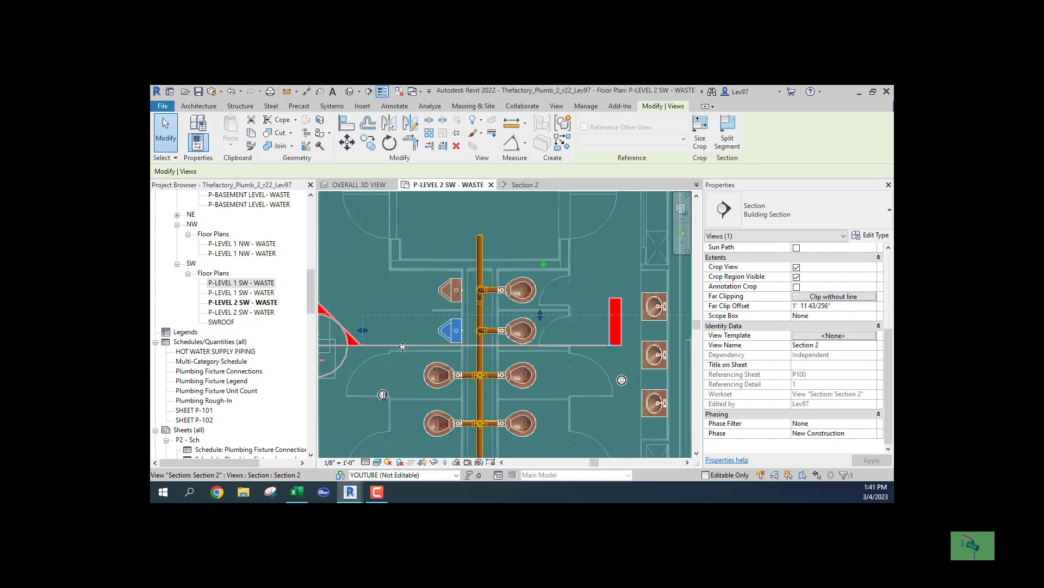
Move the Section 2 line up to just below the topmost urinal and open the section view
{"action": "left_click_drag", "start_coordinate": [401, 344], "coordinate": [399, 303]}
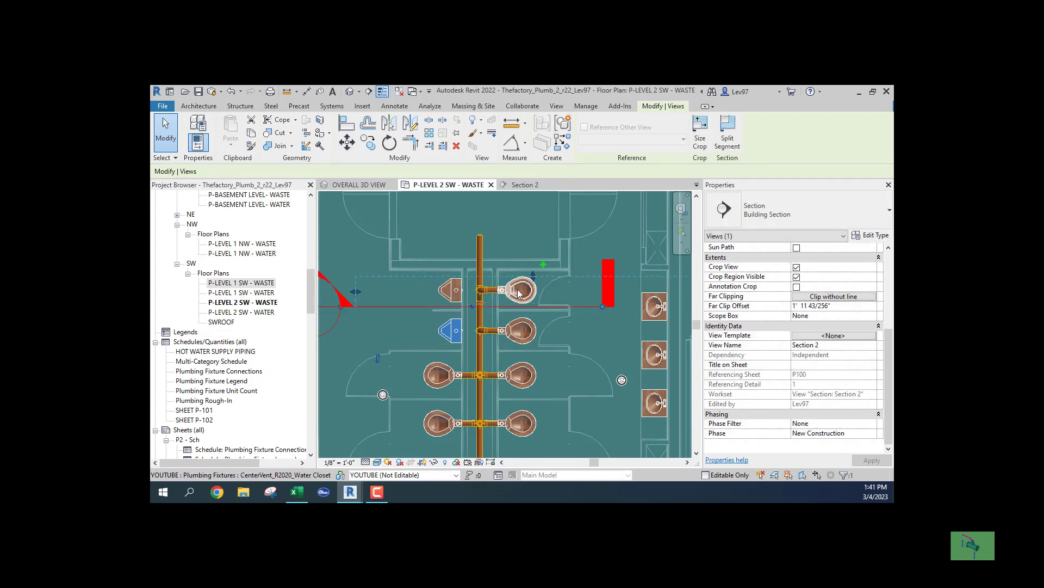
{"action": "scroll", "coordinate": [506, 308], "scroll_direction": "up", "scroll_amount": 4}
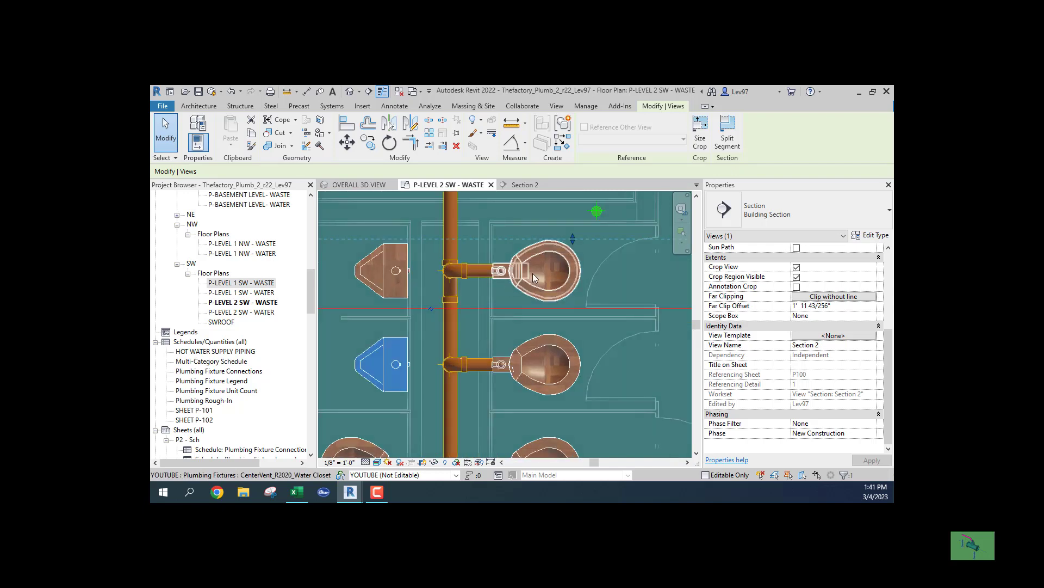
{"action": "left_click", "coordinate": [524, 185]}
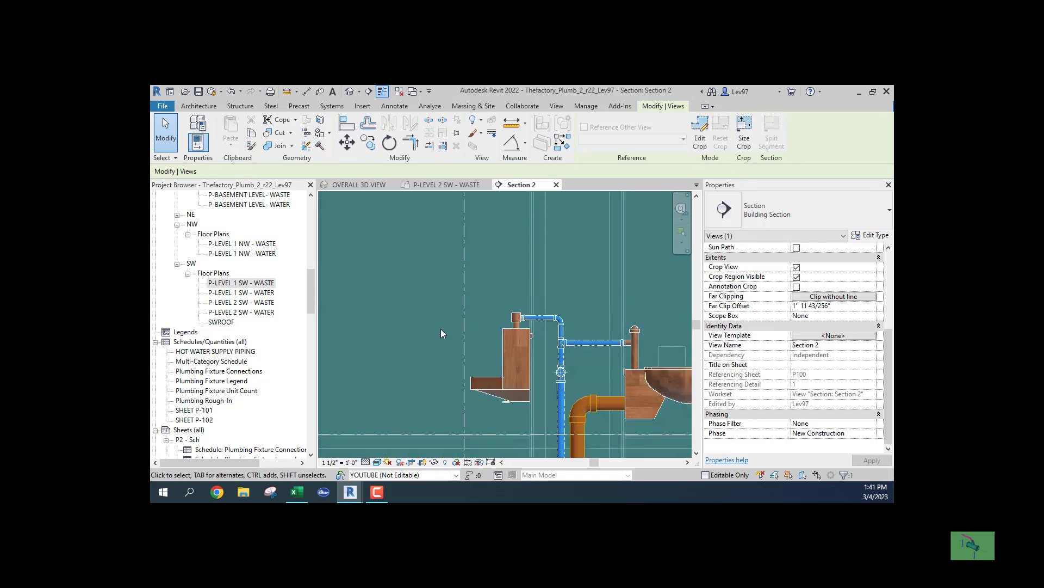
{"action": "middle_click_drag", "start_coordinate": [436, 342], "coordinate": [405, 287]}
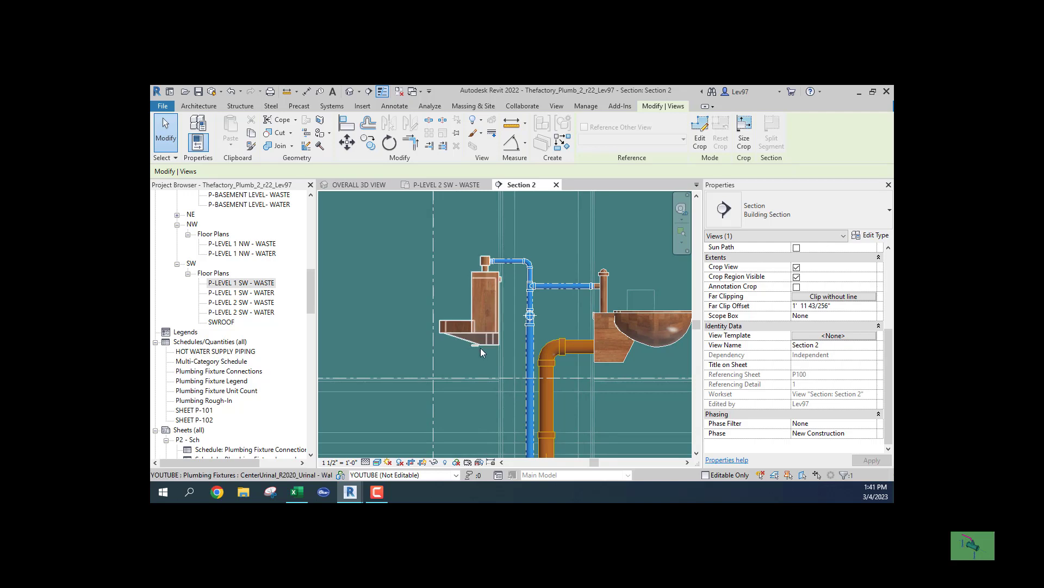
Pin both urinals in place in the P-LEVEL 2 SW - WASTE plan
{"action": "left_click", "coordinate": [478, 328]}
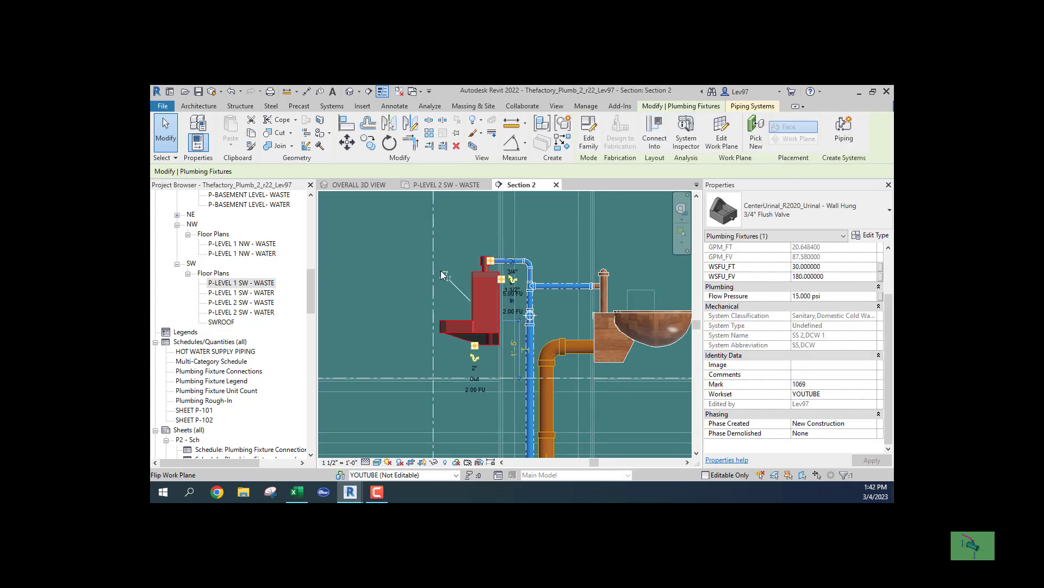
{"action": "left_click", "coordinate": [447, 185]}
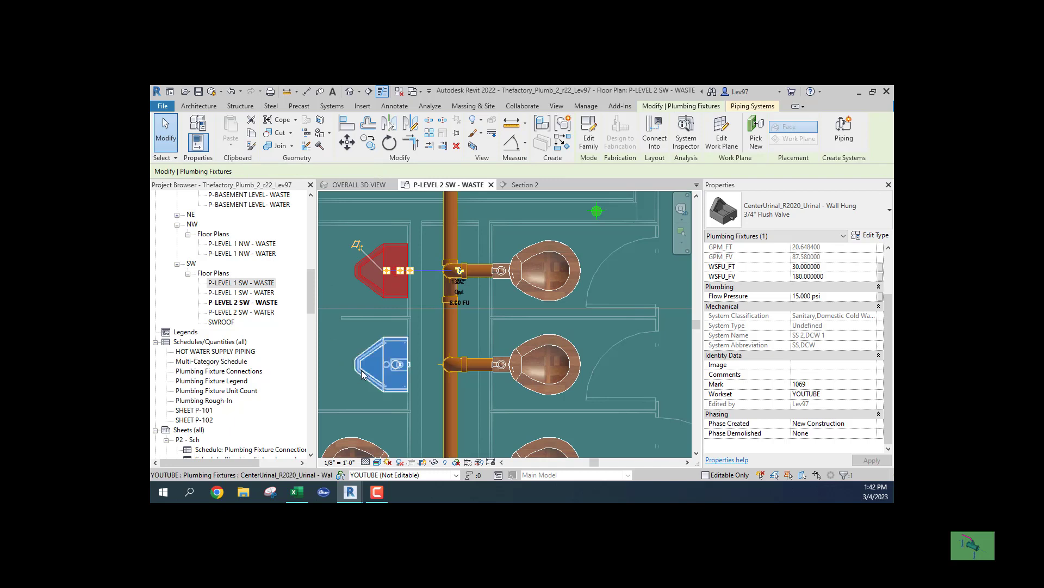
{"action": "left_click", "coordinate": [363, 375], "text": "ctrl"}
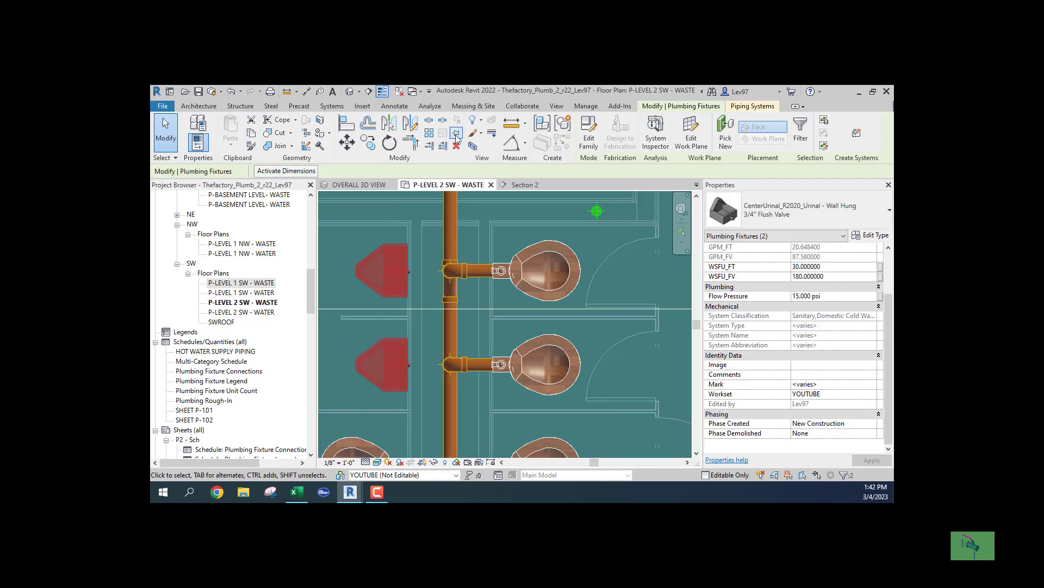
{"action": "left_click", "coordinate": [360, 247]}
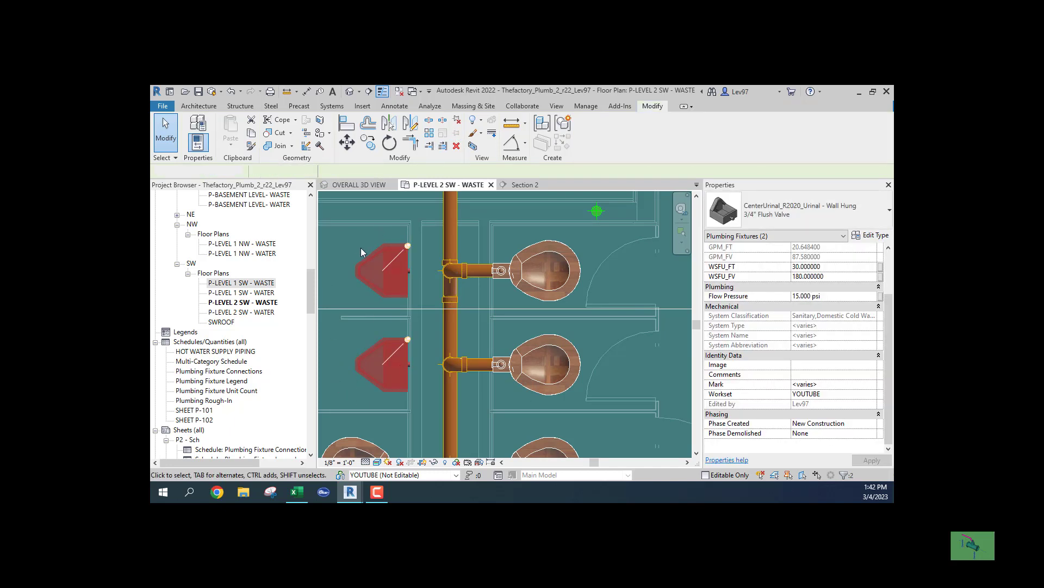
Check the water closets along the waste pipe one by one and make sure each is pinned in place
{"action": "left_click", "coordinate": [610, 263]}
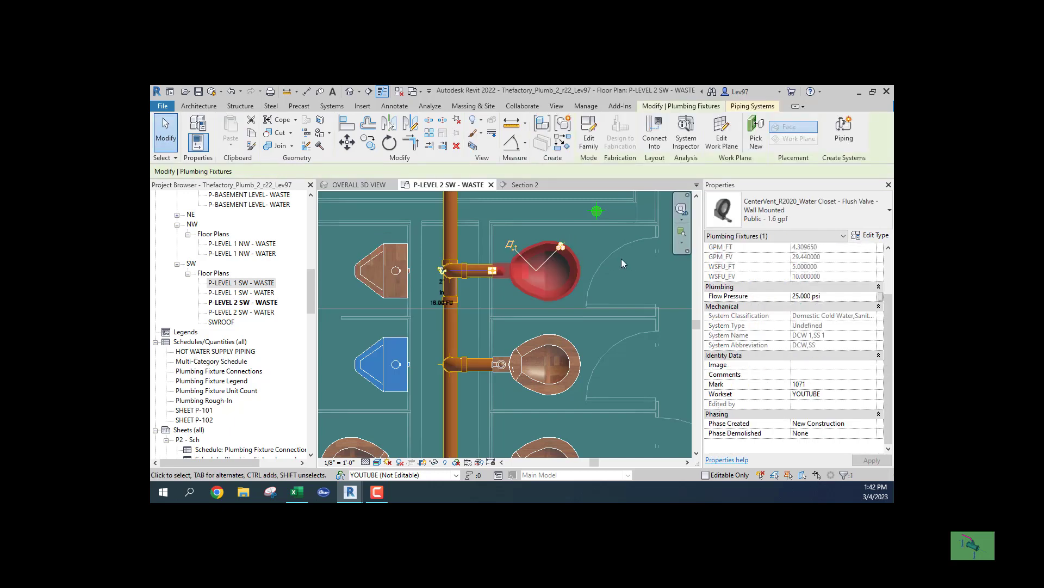
{"action": "left_click", "coordinate": [577, 364]}
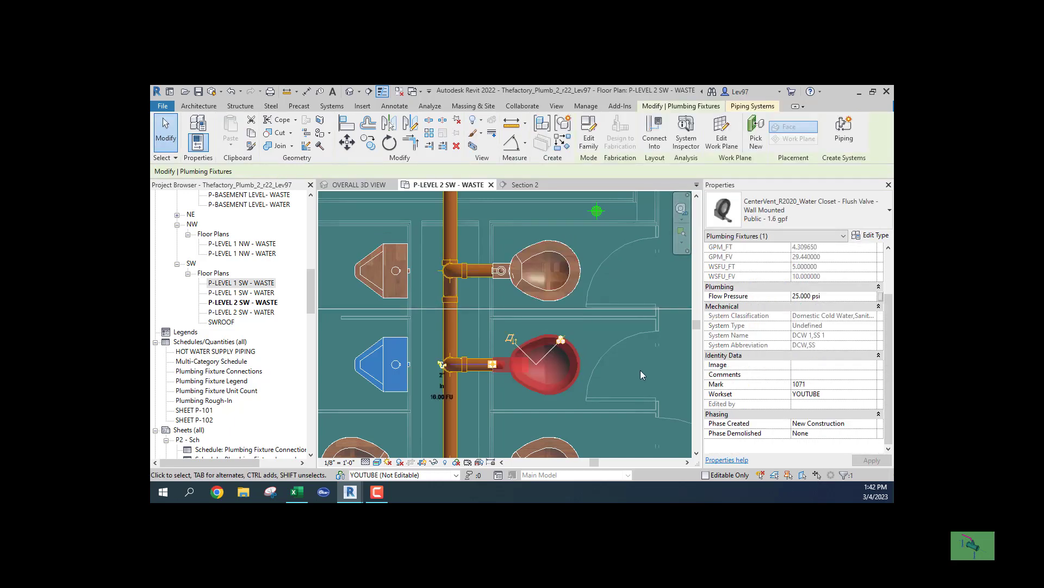
{"action": "scroll", "coordinate": [642, 375], "scroll_direction": "down", "scroll_amount": 2}
{"action": "middle_click_drag", "start_coordinate": [641, 383], "coordinate": [657, 239]}
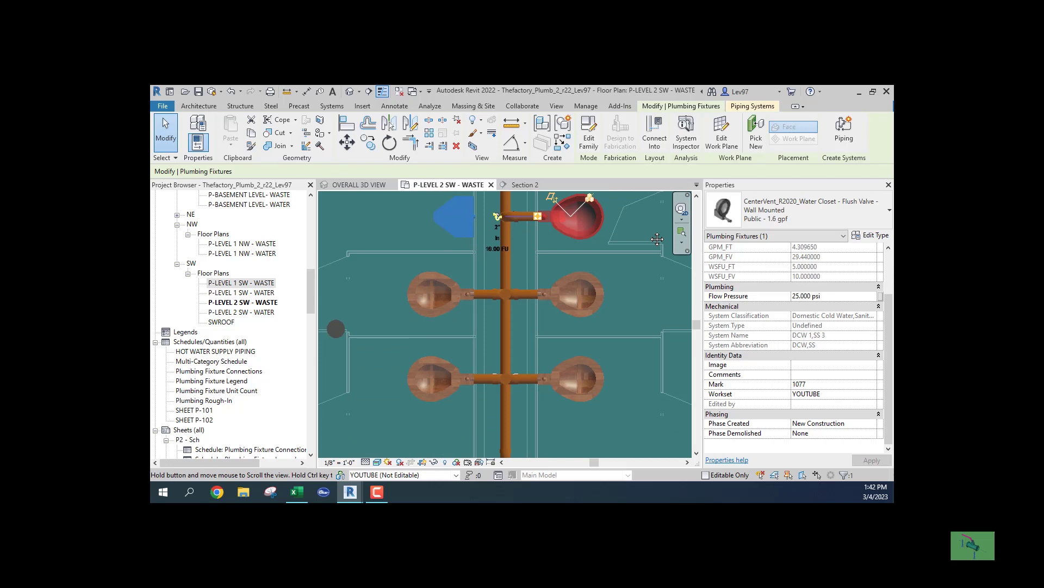
{"action": "left_click", "coordinate": [594, 309]}
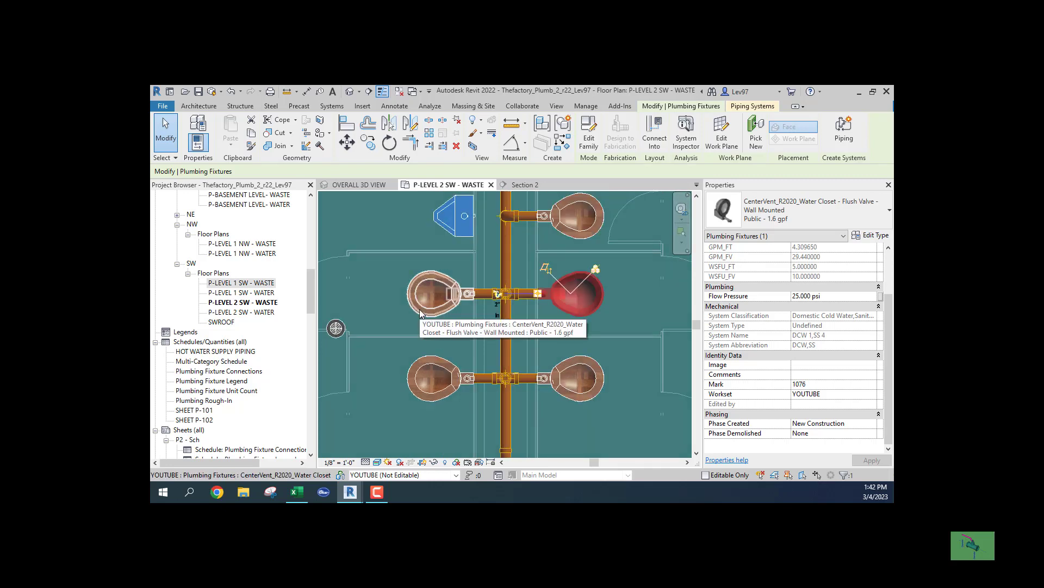
{"action": "left_click", "coordinate": [397, 311], "text": "ctrl"}
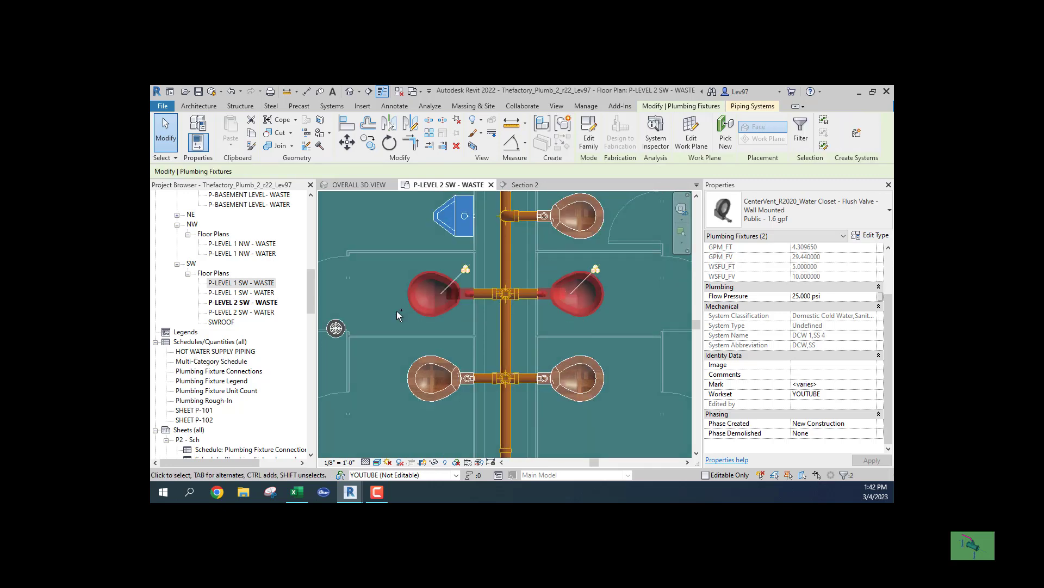
{"action": "left_click", "coordinate": [422, 399]}
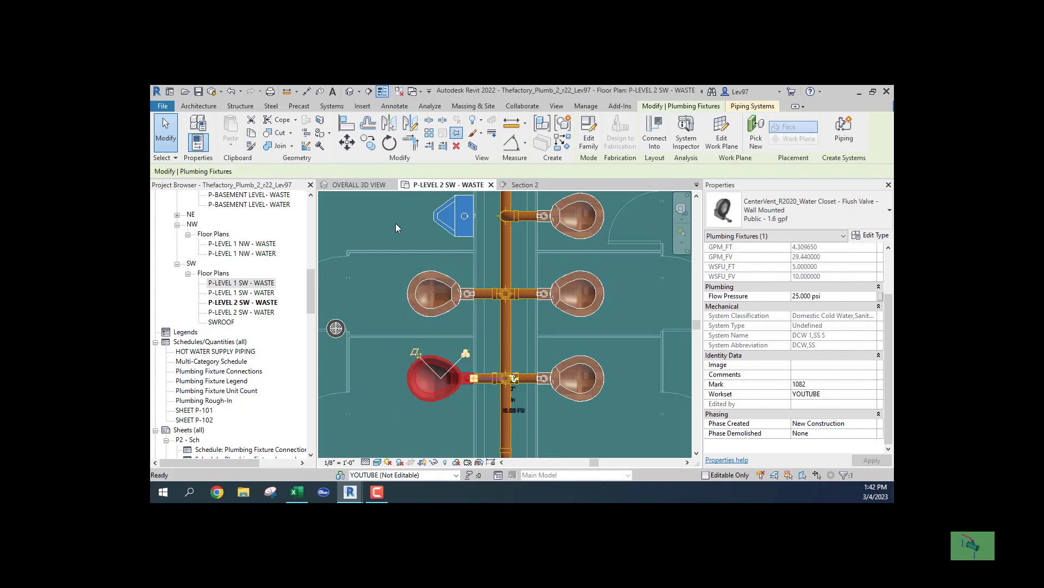
{"action": "left_click", "coordinate": [581, 402]}
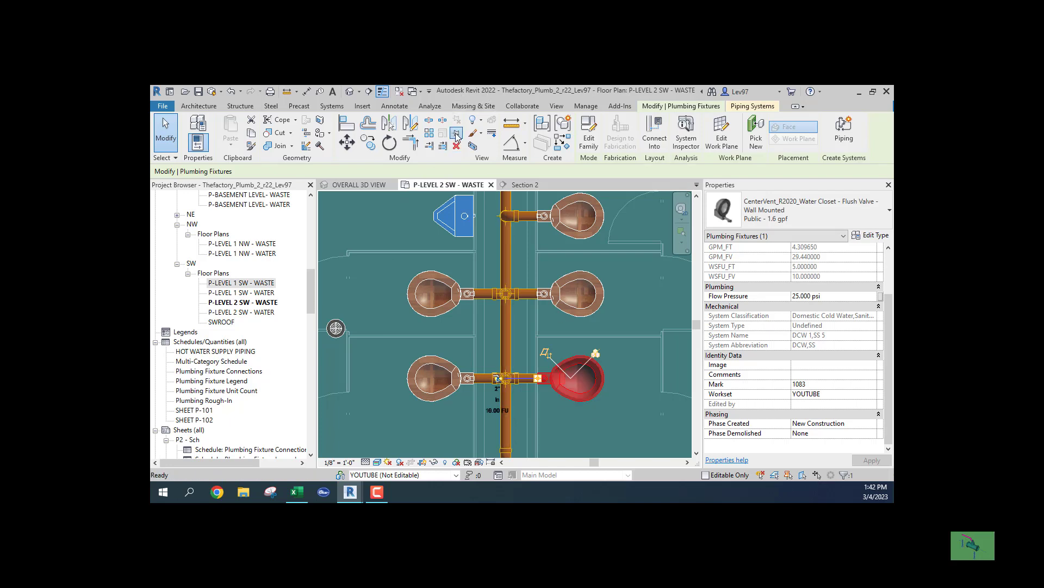
{"action": "left_click", "coordinate": [396, 269]}
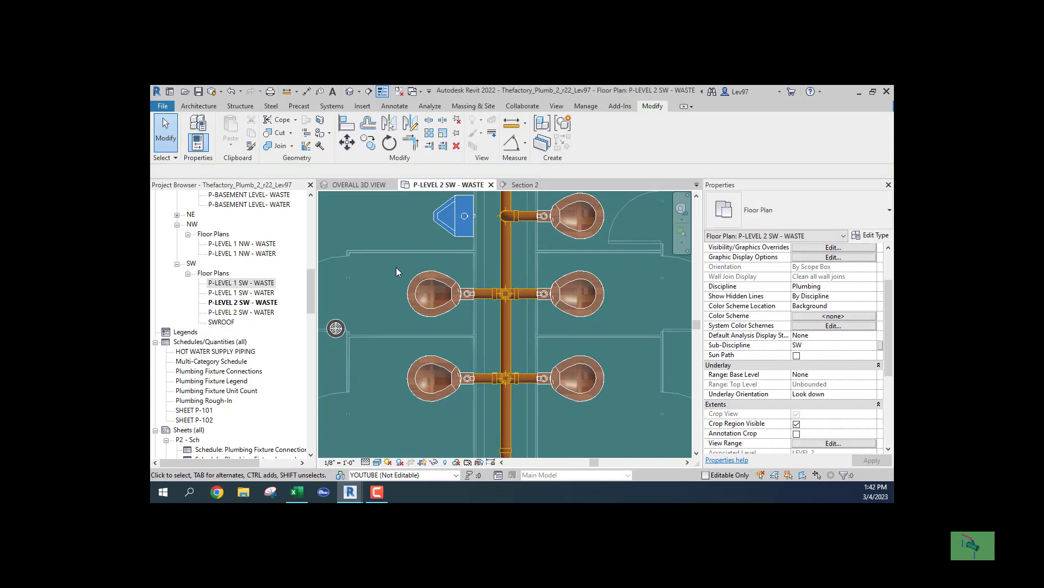
Check that the lavatories along both side walls of the restrooms are pinned in place
{"action": "scroll", "coordinate": [395, 266], "scroll_direction": "down", "scroll_amount": 5}
{"action": "middle_click_drag", "start_coordinate": [385, 262], "coordinate": [483, 339]}
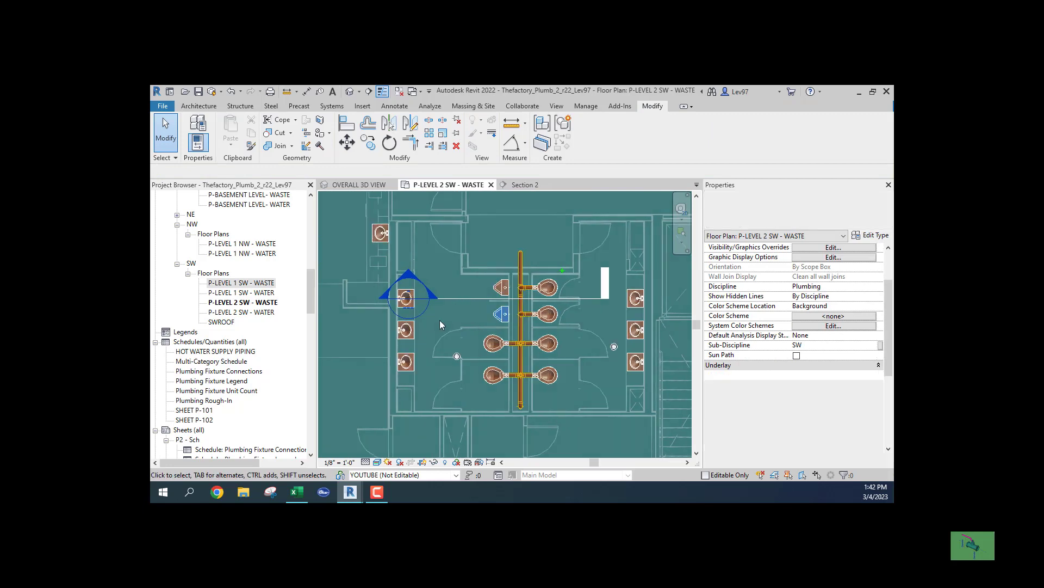
{"action": "left_click_drag", "start_coordinate": [357, 209], "coordinate": [433, 377]}
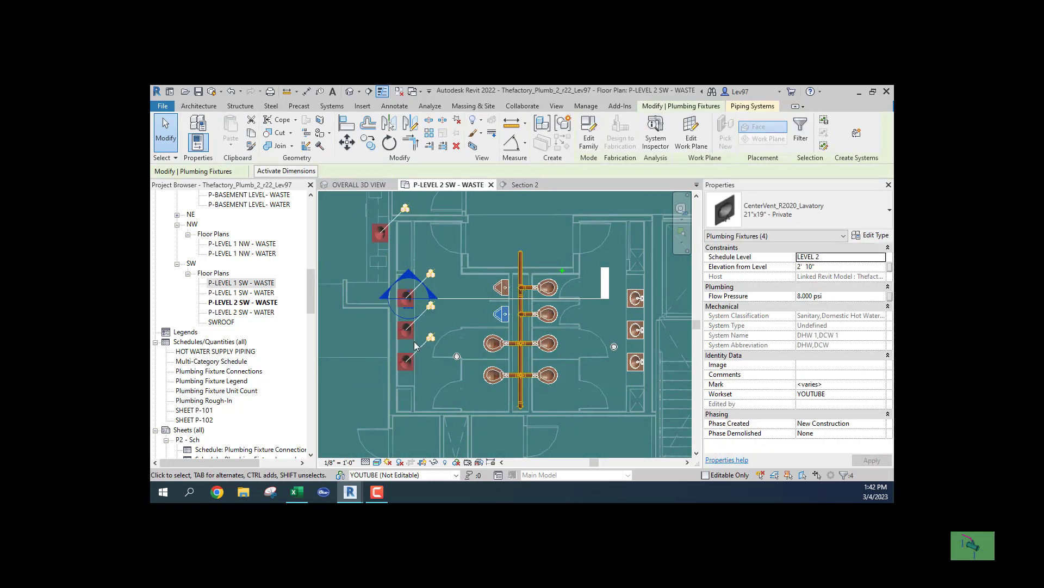
{"action": "left_click", "coordinate": [361, 252]}
{"action": "left_click", "coordinate": [372, 235]}
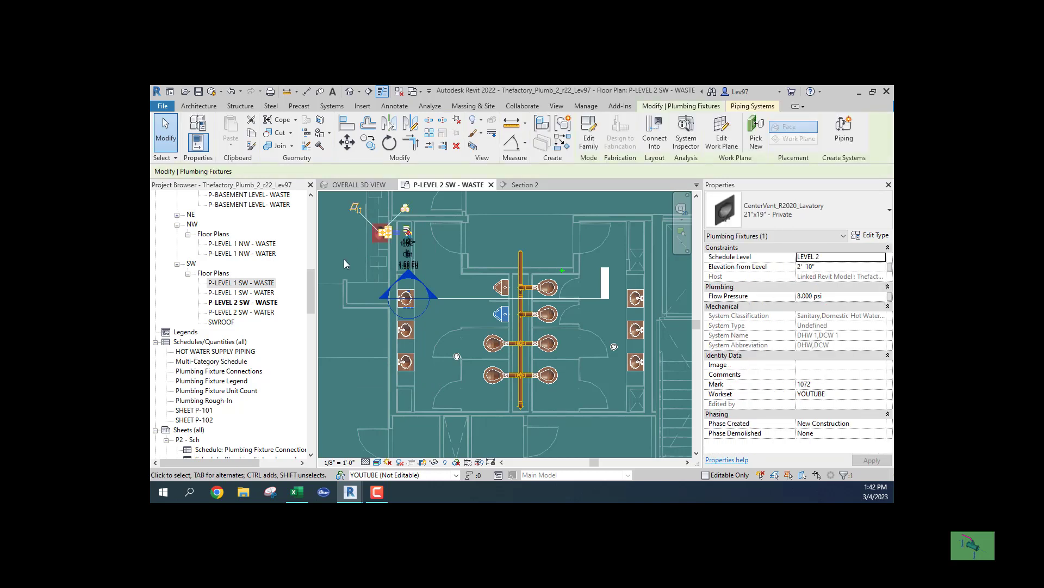
{"action": "left_click", "coordinate": [352, 325]}
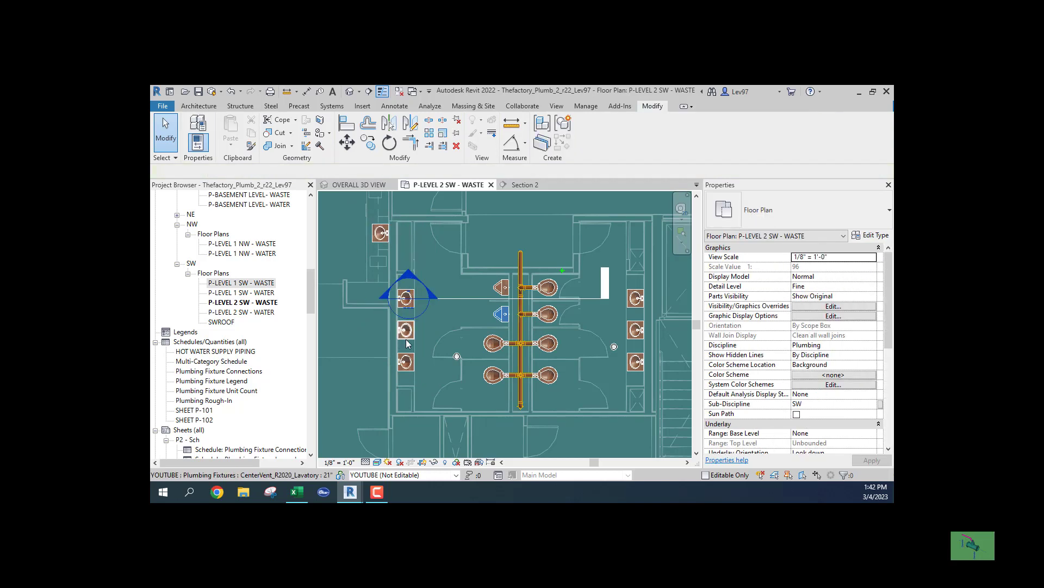
{"action": "left_click", "coordinate": [392, 356]}
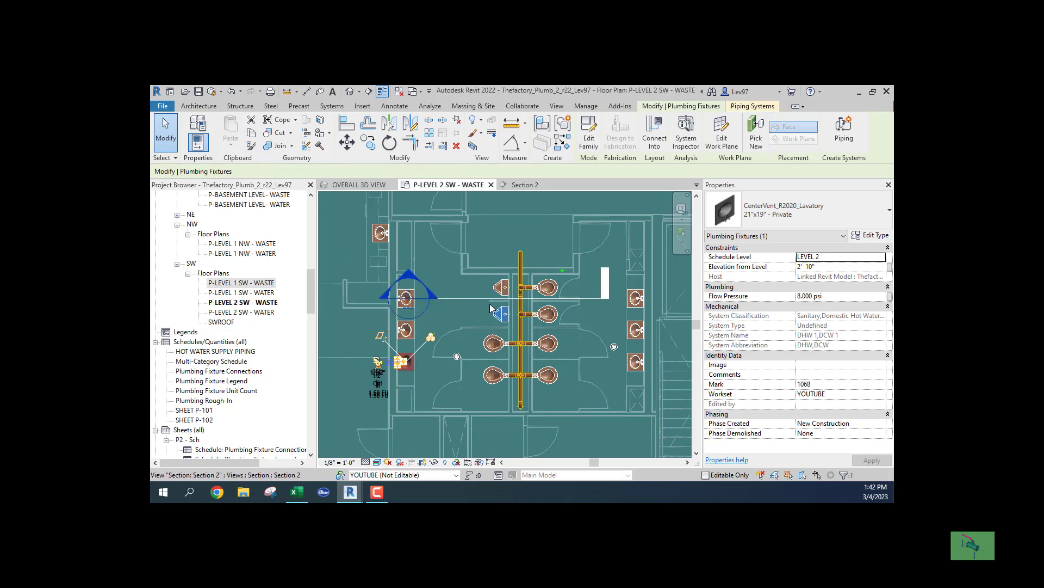
{"action": "left_click", "coordinate": [634, 327]}
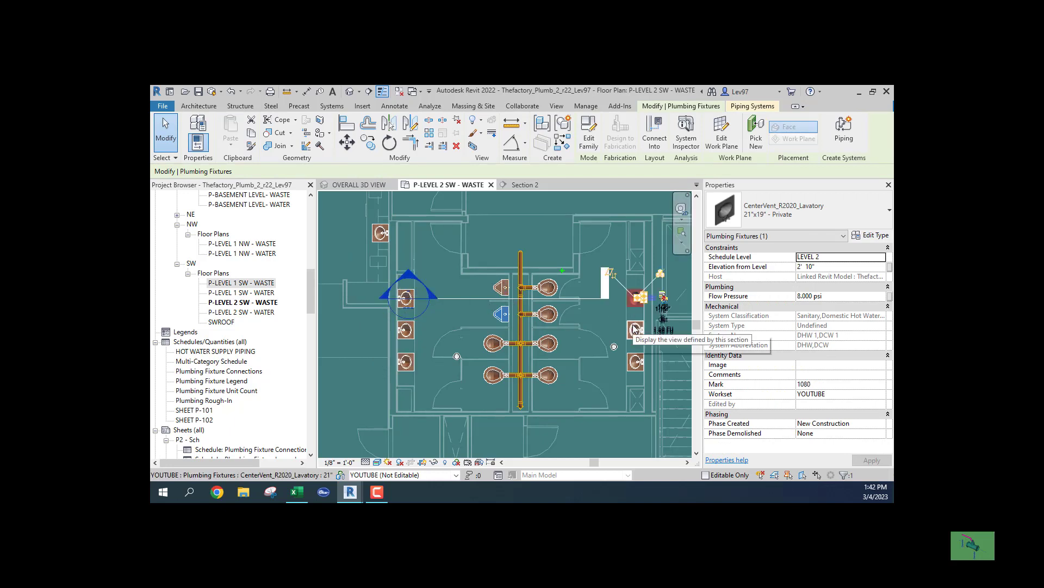
{"action": "left_click", "coordinate": [635, 361]}
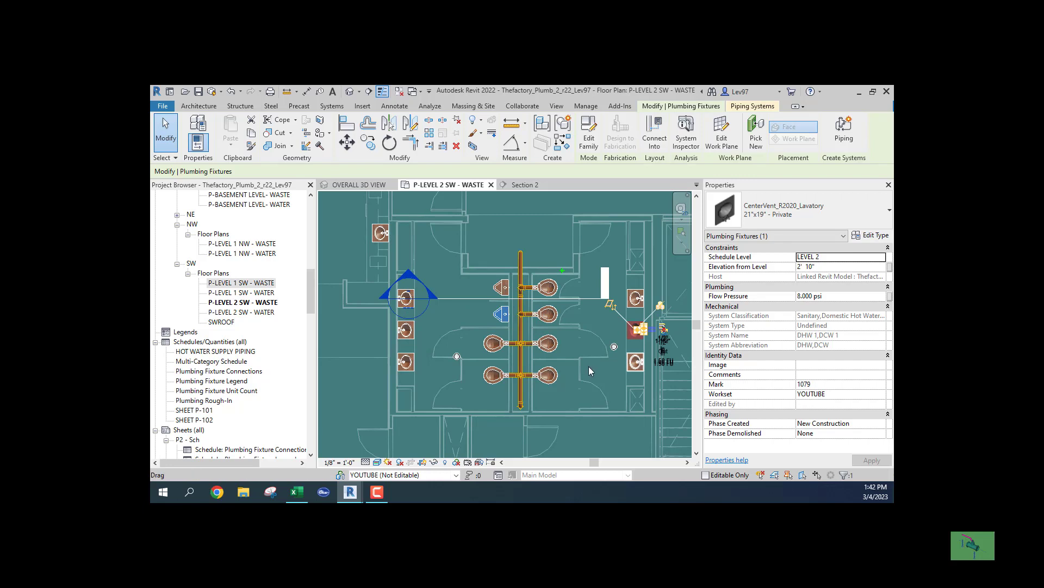
{"action": "left_click", "coordinate": [585, 367]}
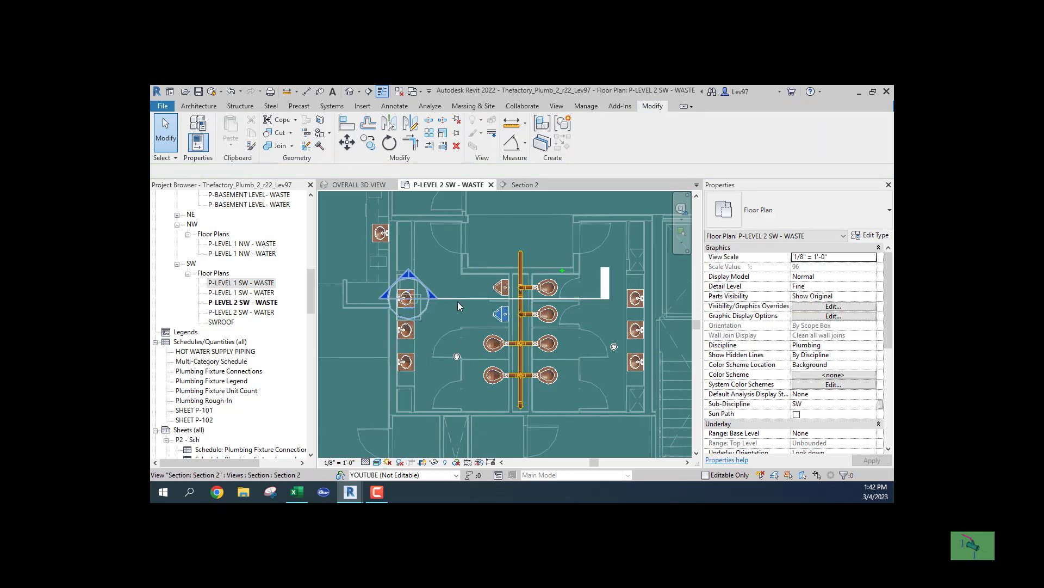
{"action": "left_click", "coordinate": [410, 303]}
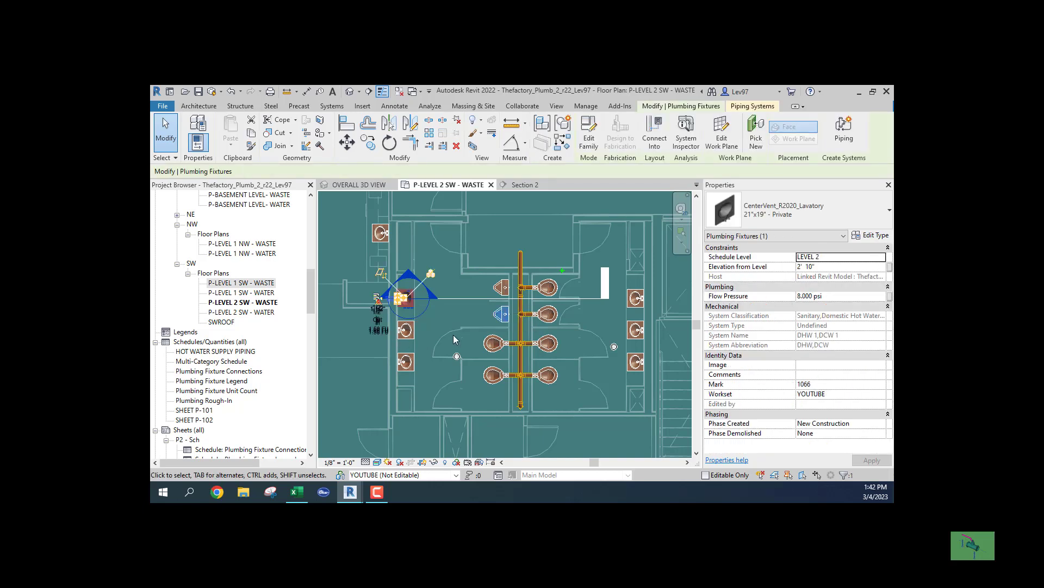
{"action": "key", "text": "Escape"}
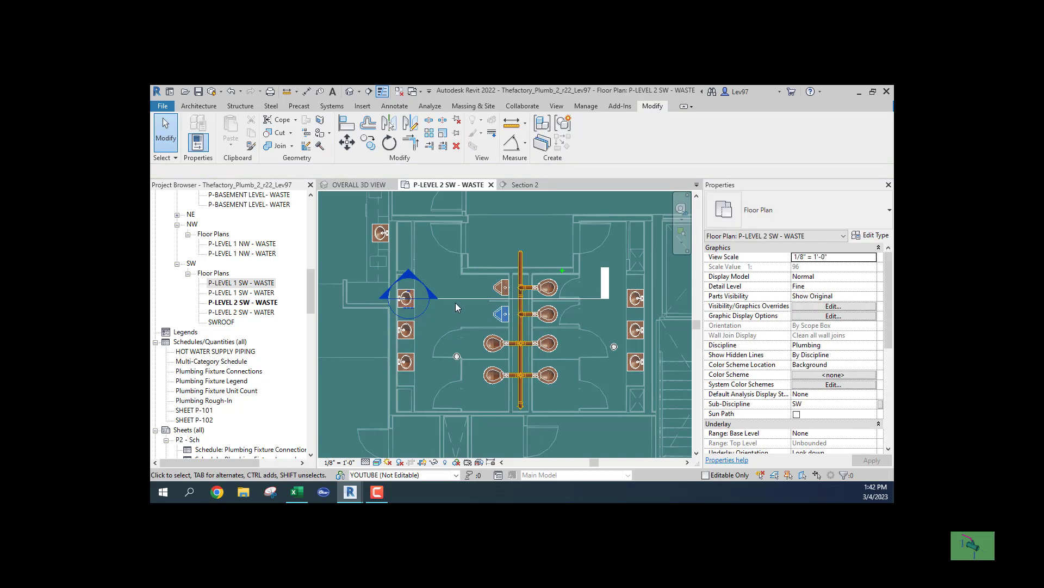
Return to the Section 2 view and bring the area below the urinal into view
{"action": "middle_click_drag", "start_coordinate": [455, 302], "coordinate": [419, 279]}
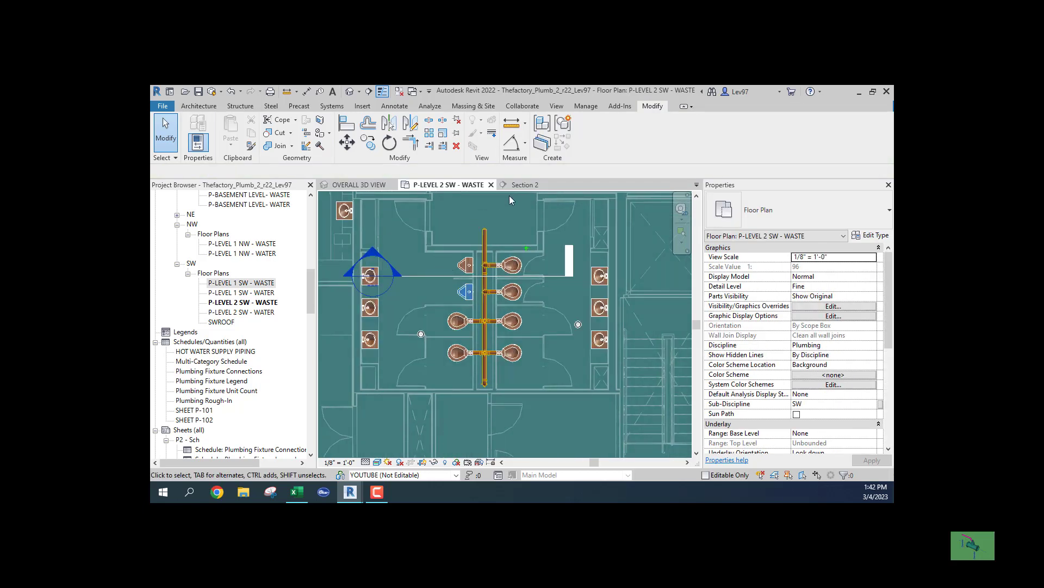
{"action": "left_click", "coordinate": [522, 184]}
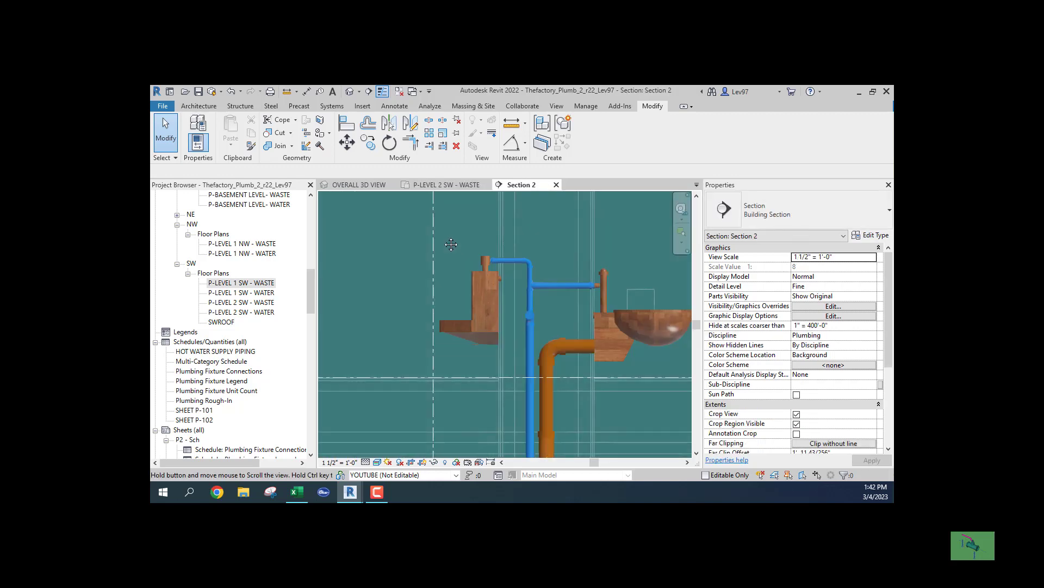
{"action": "middle_click_drag", "start_coordinate": [451, 245], "coordinate": [465, 168]}
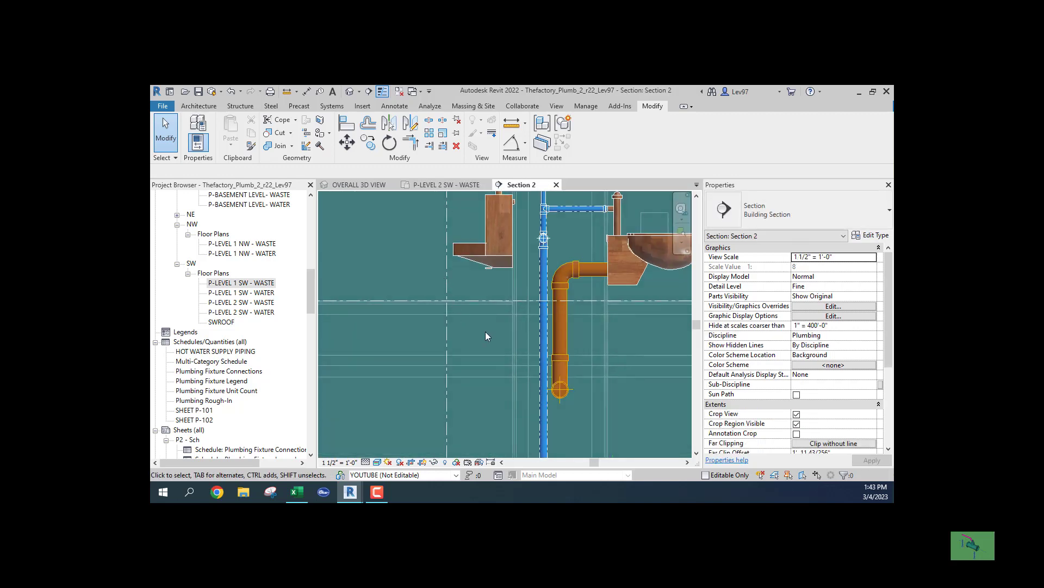
{"action": "middle_click_drag", "start_coordinate": [485, 332], "coordinate": [444, 348]}
{"action": "left_click", "coordinate": [416, 246]}
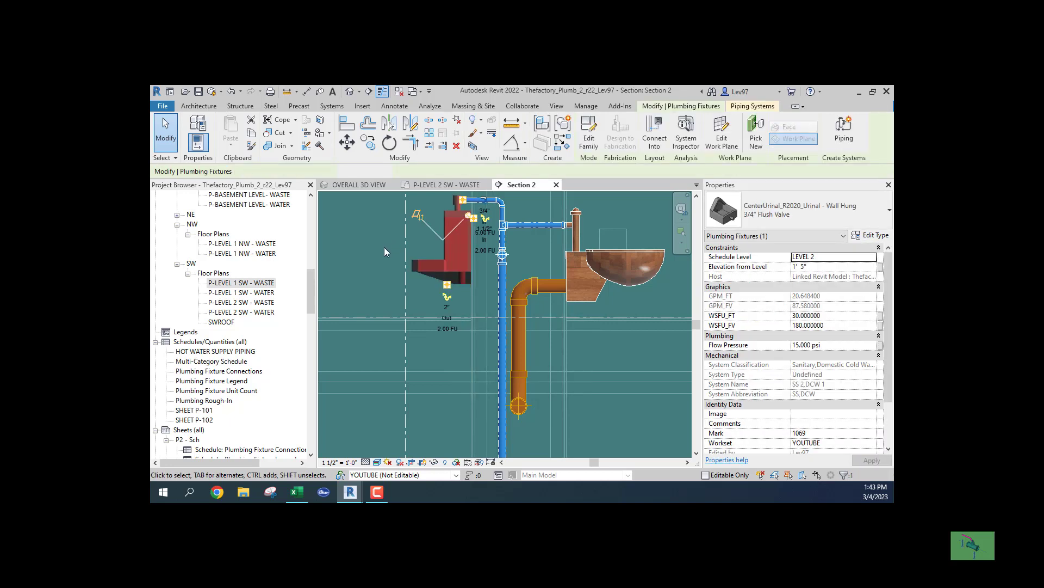
{"action": "left_click", "coordinate": [448, 300]}
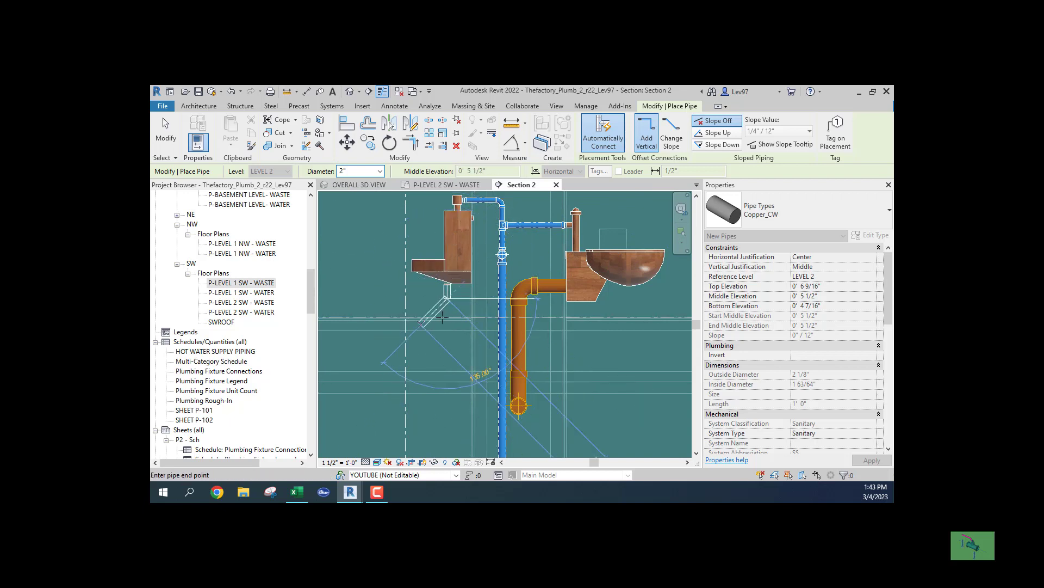
{"action": "key", "text": "Escape"}
{"action": "key", "text": "Escape"}
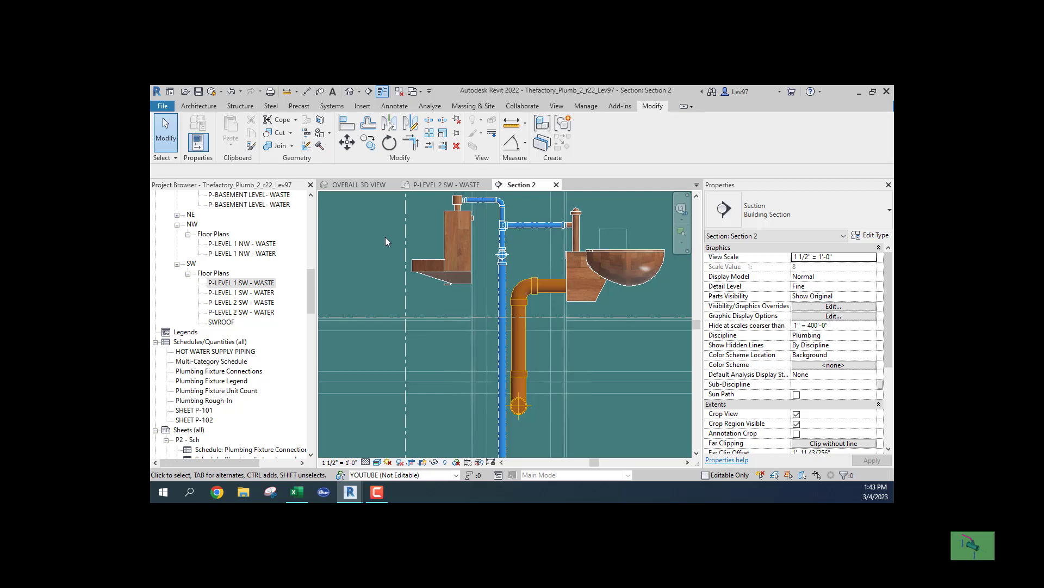
Hide the Plumbing - DCW, Plumbing - DHW and Plumbing - Vent filters in the Section 2 view, keeping Plumbing - Waste visible
{"action": "key", "text": "v"}
{"action": "key", "text": "g"}
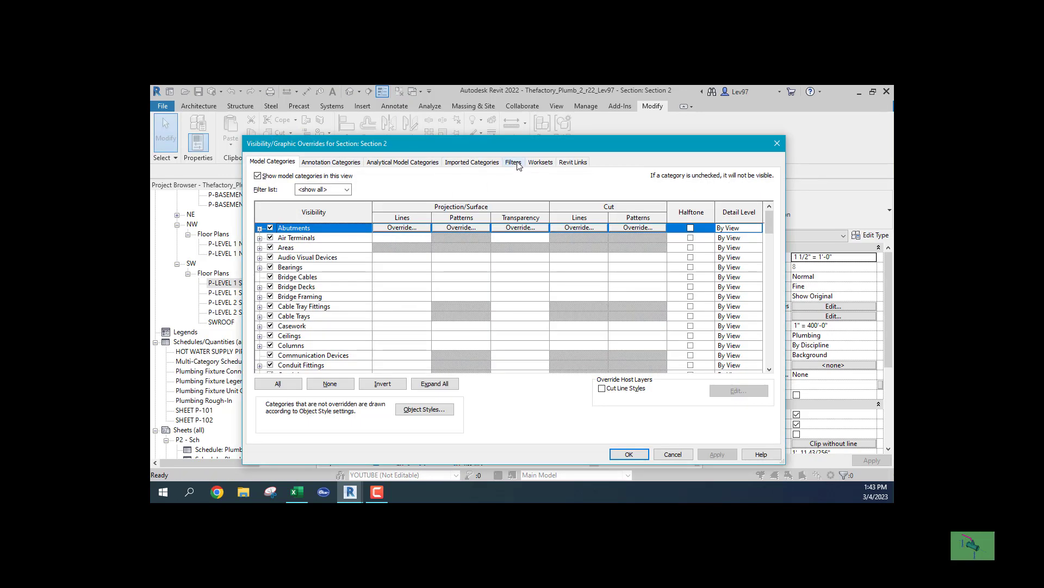
{"action": "left_click", "coordinate": [514, 162]}
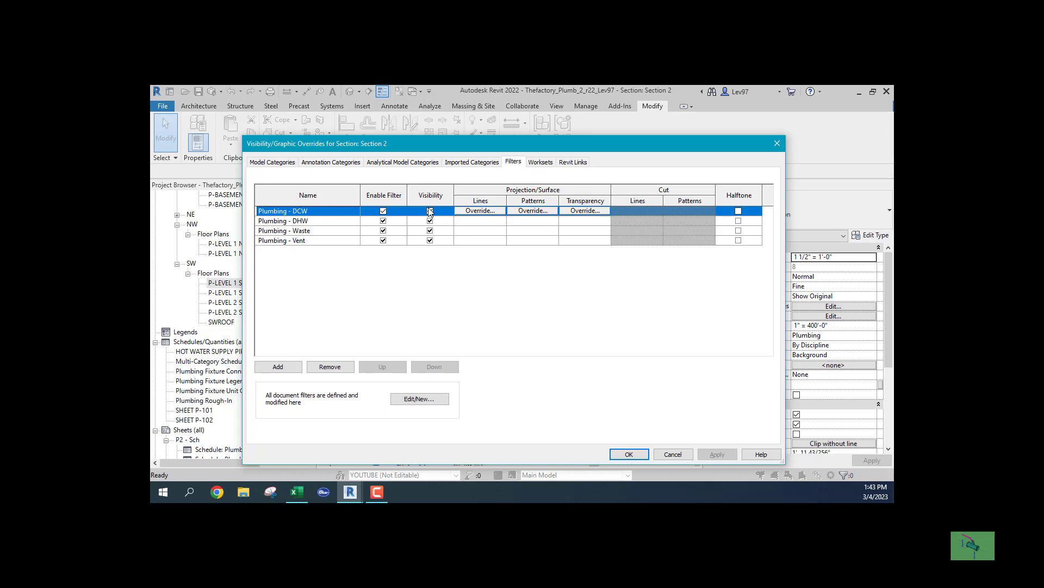
{"action": "left_click", "coordinate": [430, 212]}
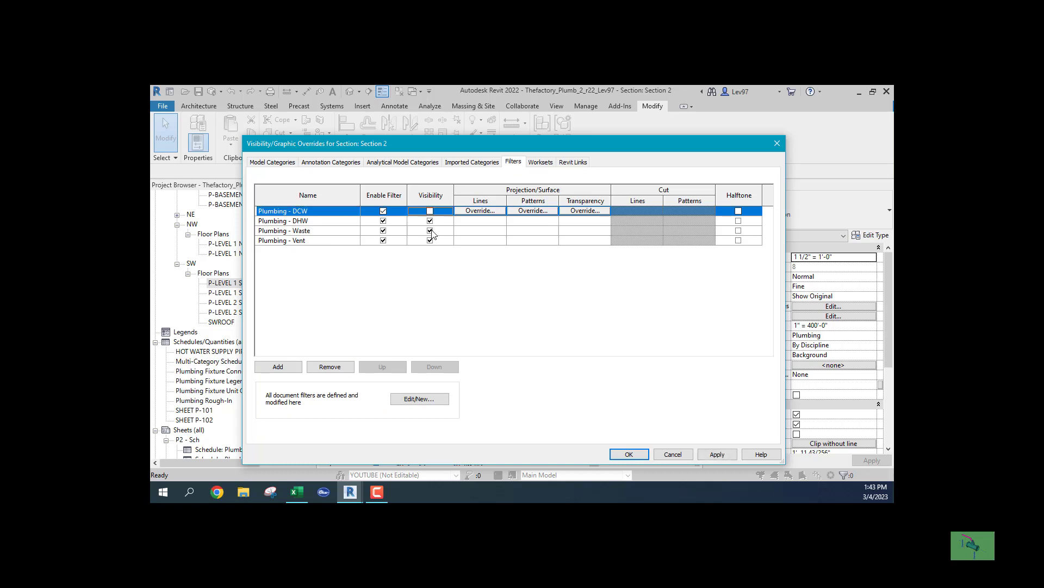
{"action": "left_click", "coordinate": [430, 230]}
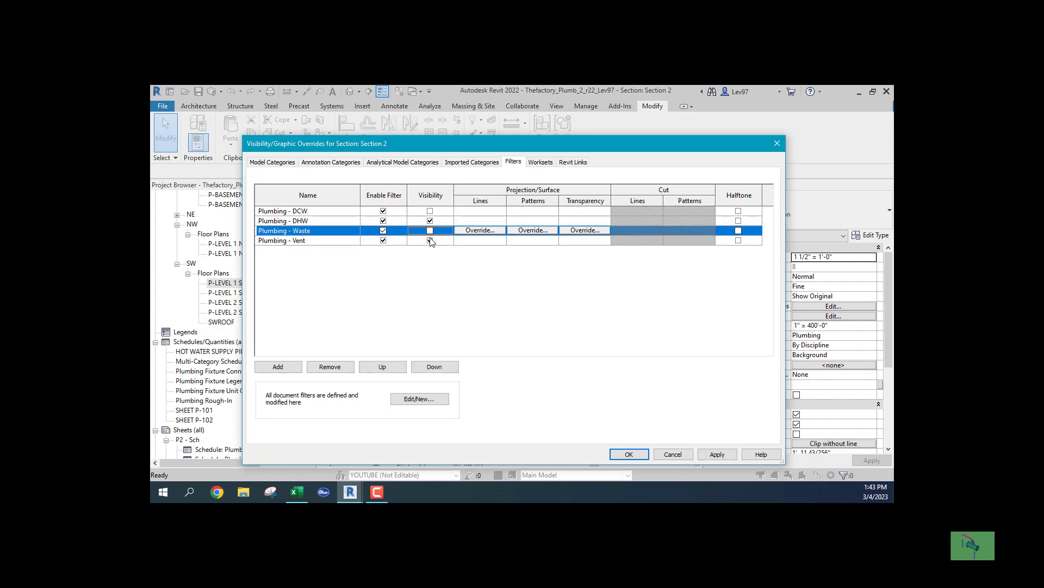
{"action": "left_click", "coordinate": [430, 240]}
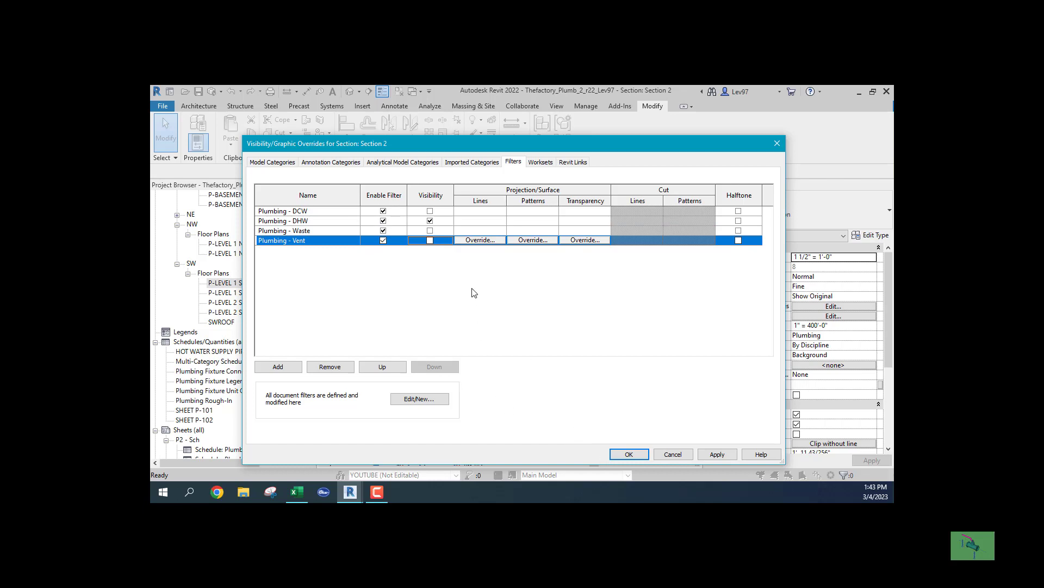
{"action": "left_click", "coordinate": [430, 230]}
{"action": "left_click", "coordinate": [430, 220]}
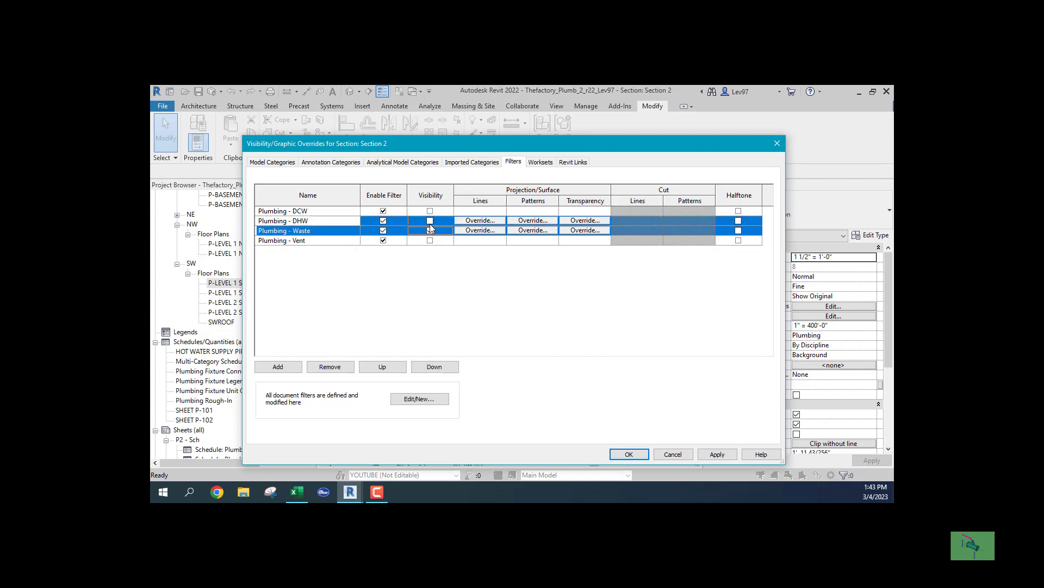
{"action": "left_click", "coordinate": [645, 453]}
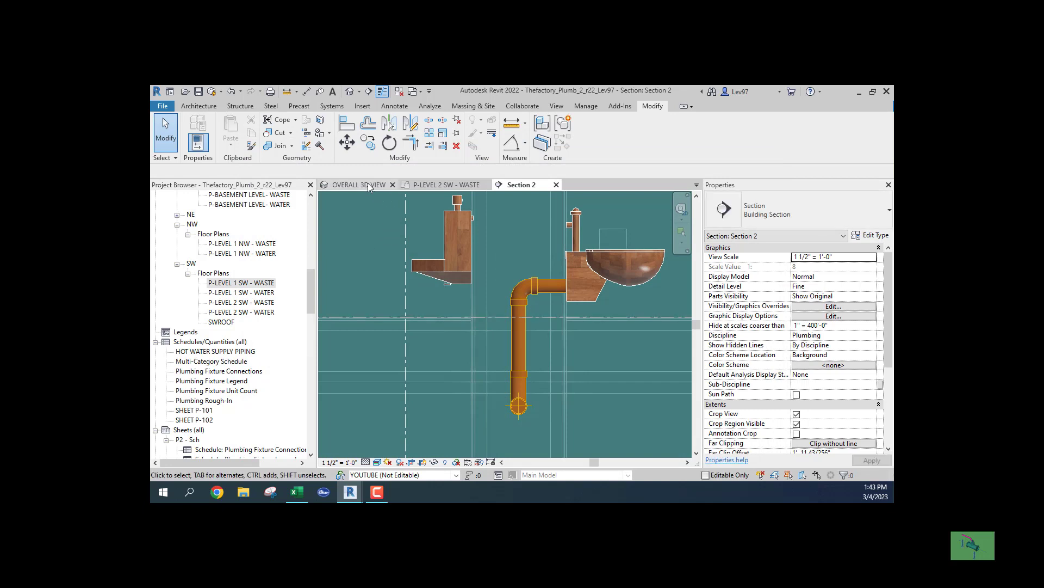
Examine the two urinals beside the main waste pipe in the P-LEVEL 2 SW - WASTE plan
{"action": "left_click", "coordinate": [419, 186]}
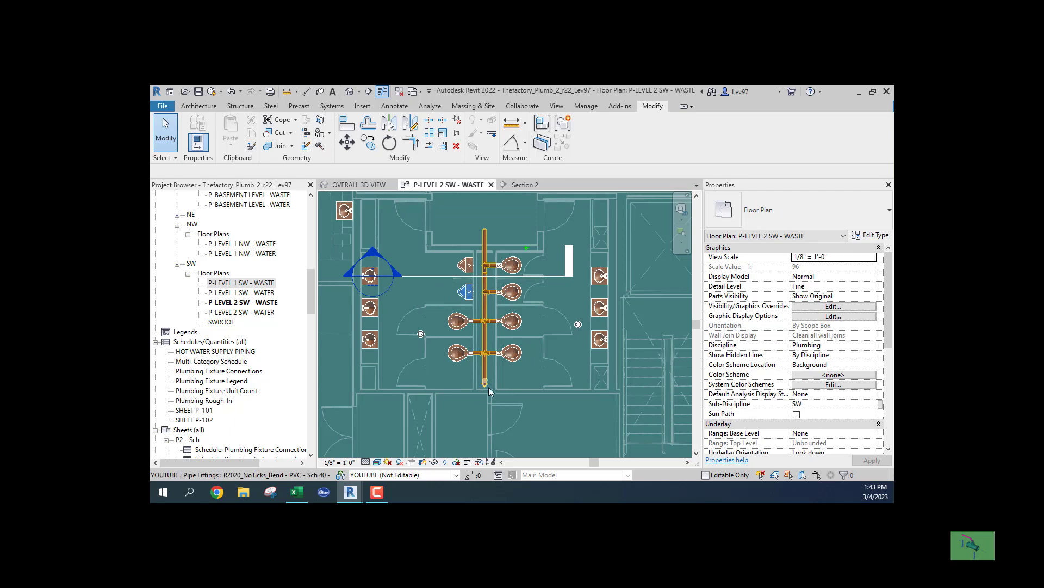
{"action": "scroll", "coordinate": [475, 278], "scroll_direction": "up", "scroll_amount": 4}
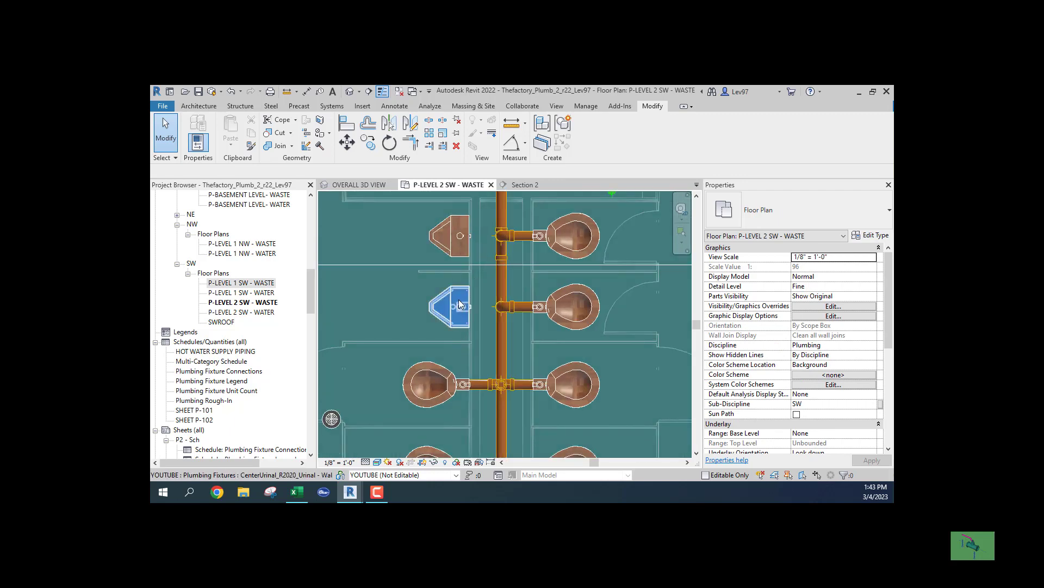
{"action": "scroll", "coordinate": [478, 332], "scroll_direction": "down", "scroll_amount": 2}
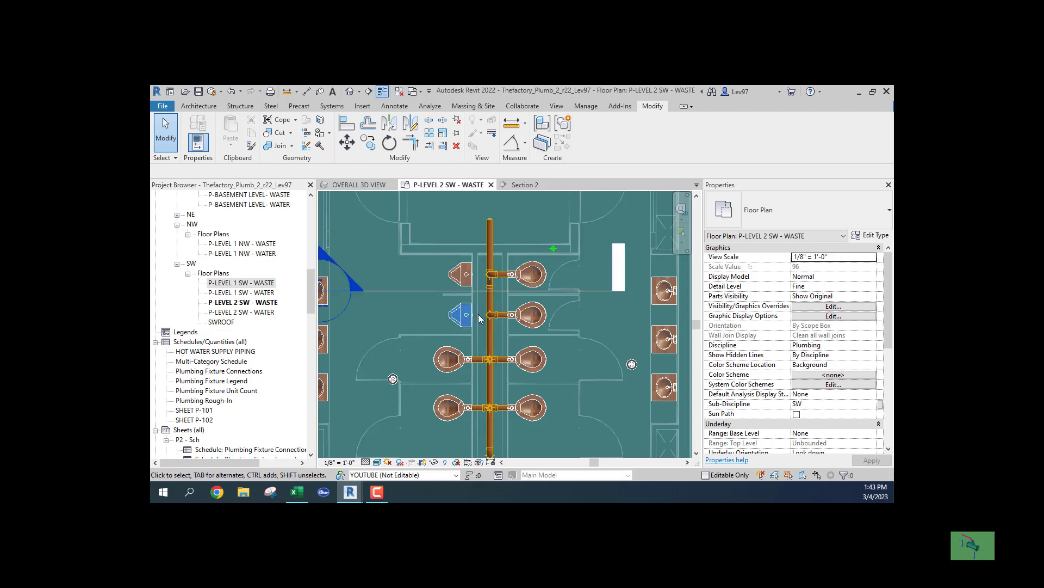
In the Section 2 view, draw a 2" sanitary pipe about 1' 3" long straight down from the urinal's outlet
{"action": "left_click", "coordinate": [524, 188]}
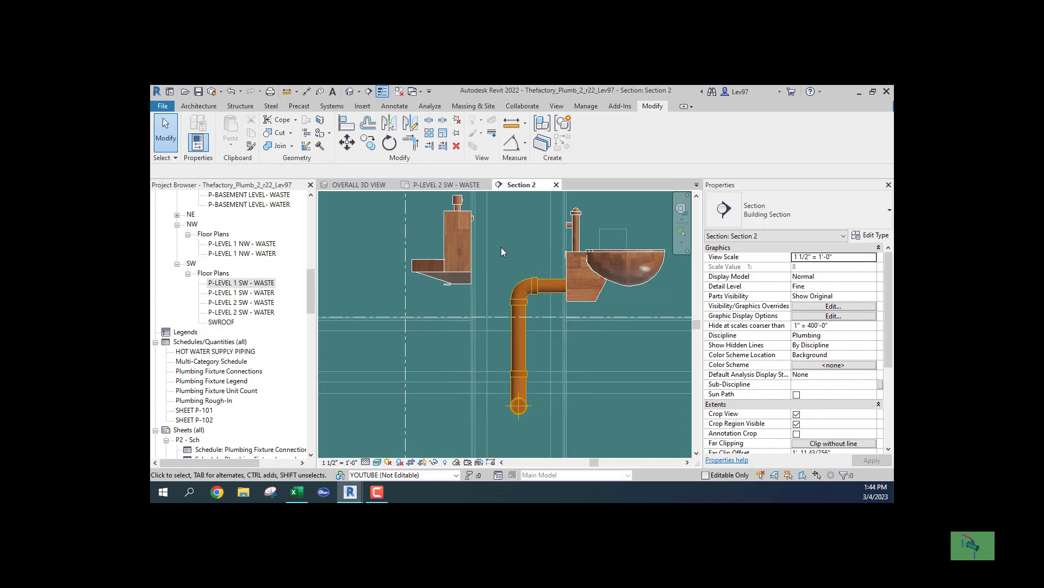
{"action": "left_click", "coordinate": [460, 250]}
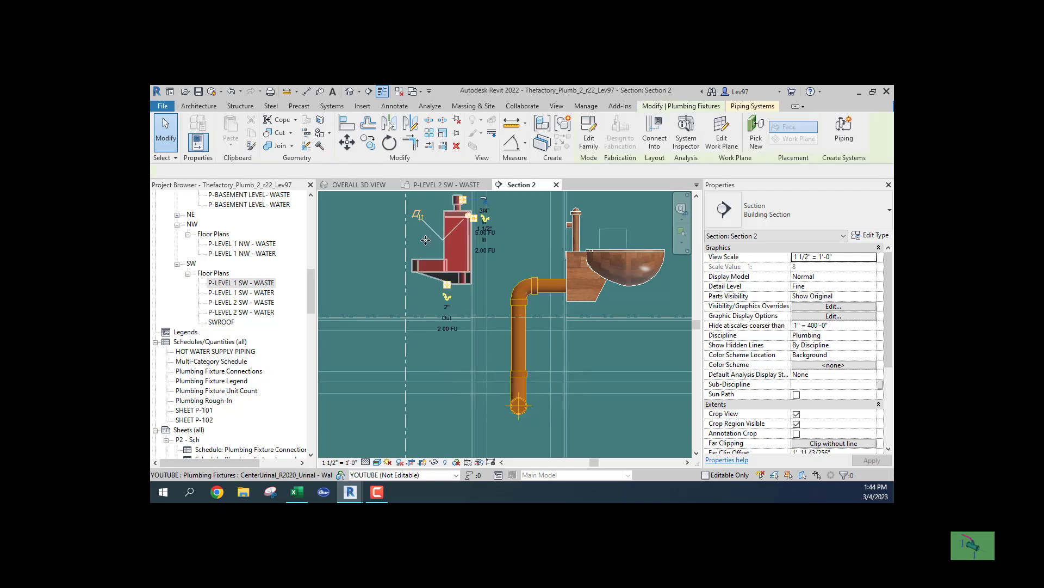
{"action": "left_click", "coordinate": [447, 300]}
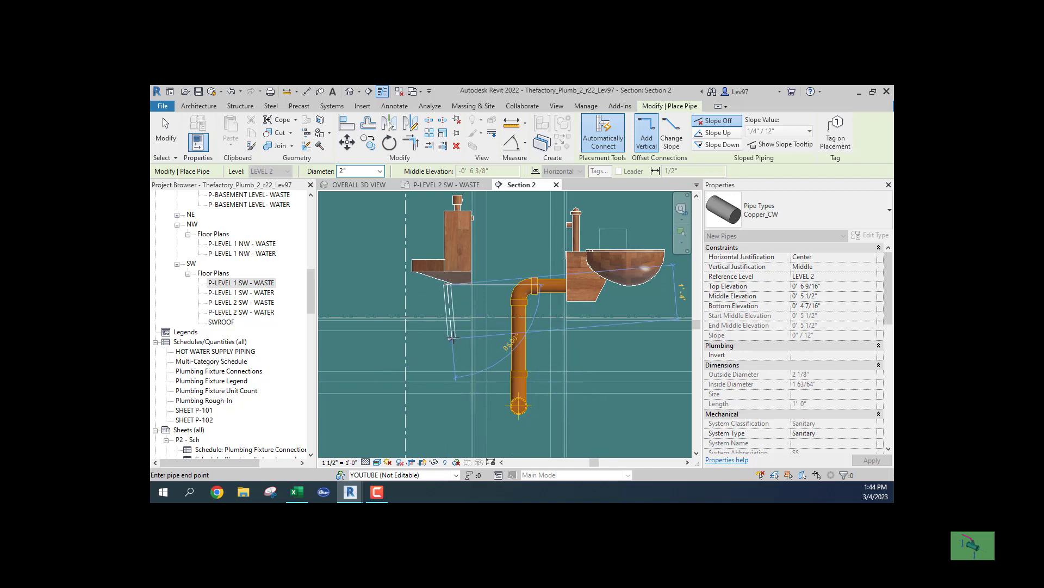
{"action": "left_click", "coordinate": [448, 335]}
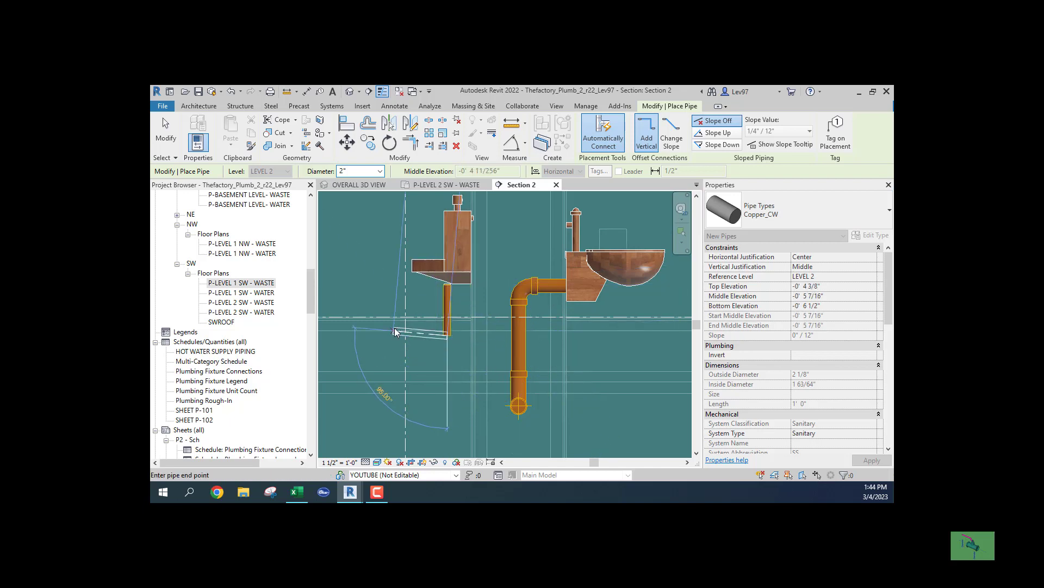
{"action": "key", "text": "Escape"}
{"action": "key", "text": "Escape"}
Change the type of the vertical pipe below the urinal to PVC_Sanitary
{"action": "left_click", "coordinate": [447, 307]}
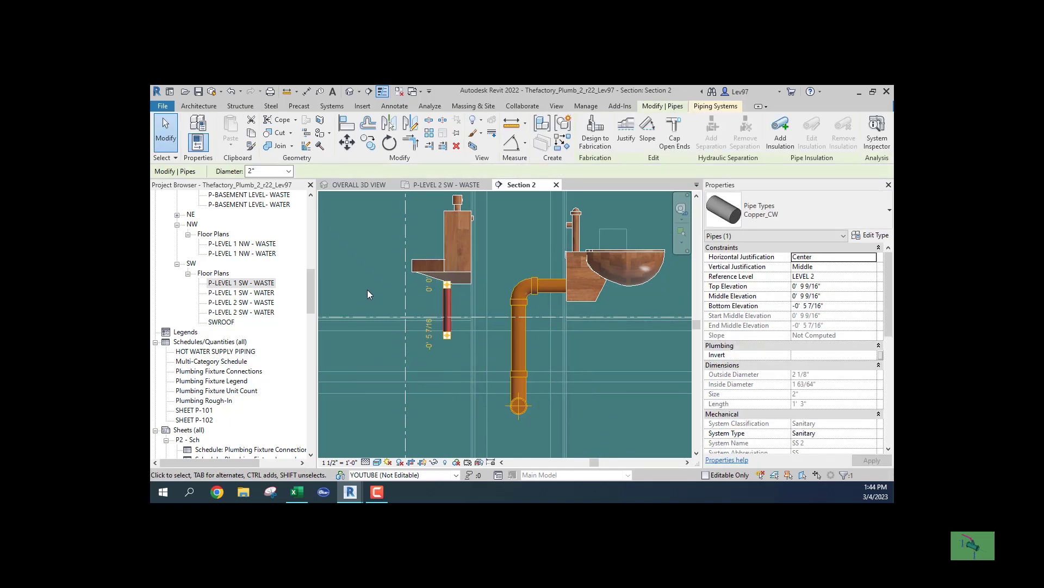
{"action": "left_click", "coordinate": [821, 211]}
{"action": "scroll", "coordinate": [749, 305], "scroll_direction": "down", "scroll_amount": 1}
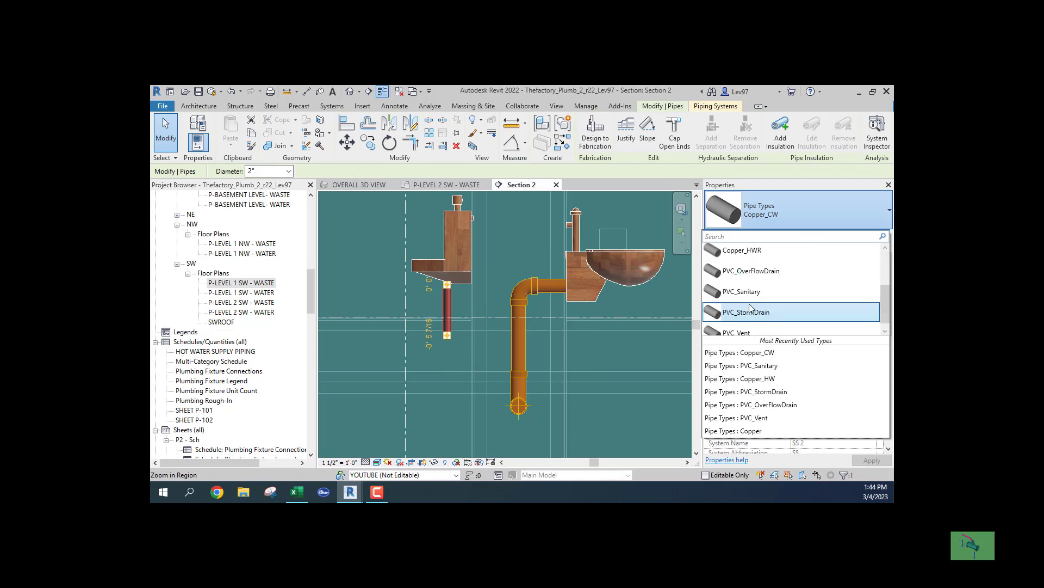
{"action": "left_click", "coordinate": [744, 292]}
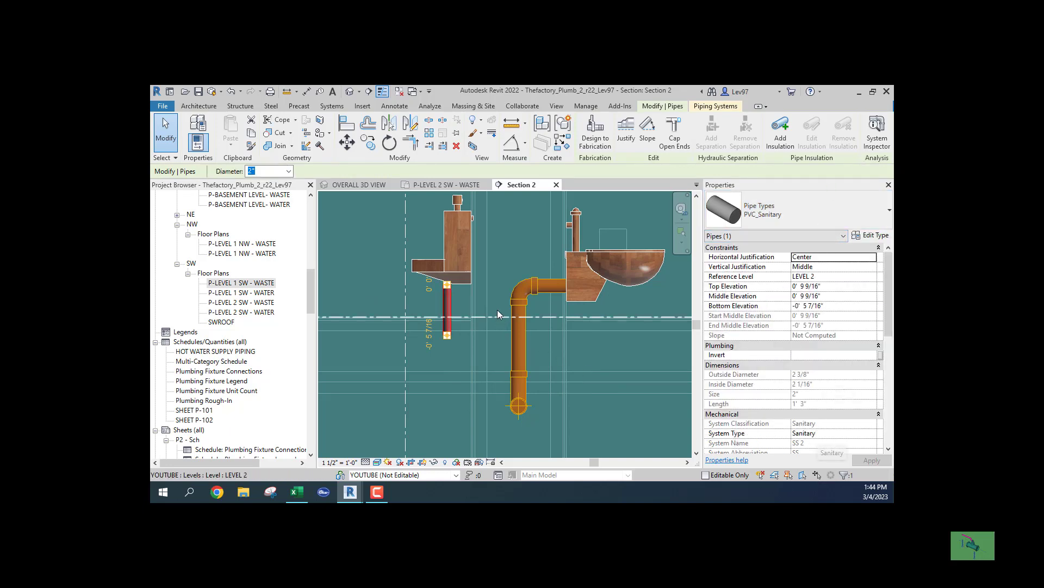
{"action": "left_click", "coordinate": [379, 259]}
Draw a horizontal 2" PVC_Sanitary pipe from the lower end of the urinal's drop pipe toward the water closet's vertical waste pipe
{"action": "left_click", "coordinate": [447, 296]}
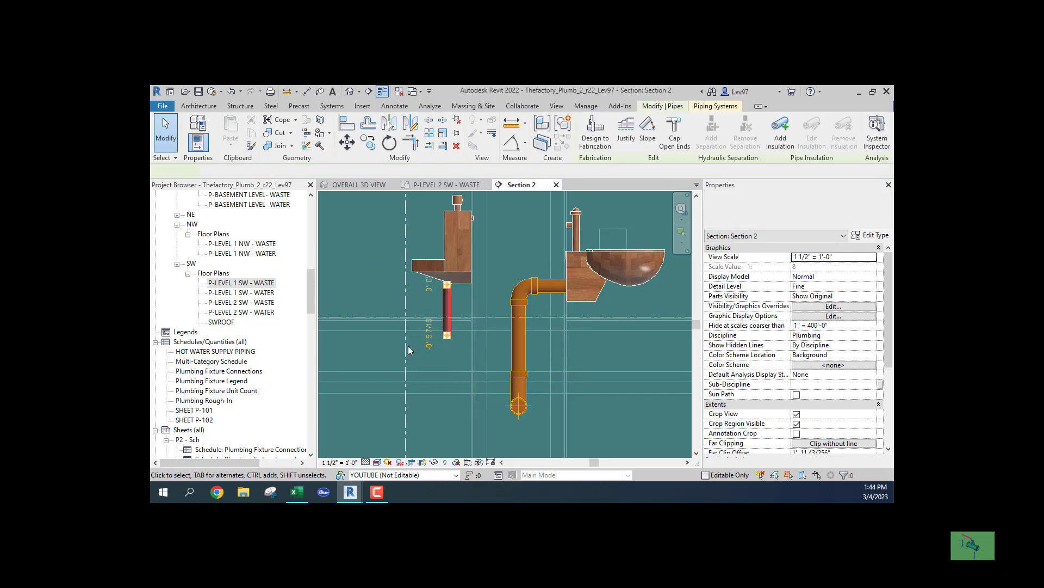
{"action": "right_click", "coordinate": [449, 335]}
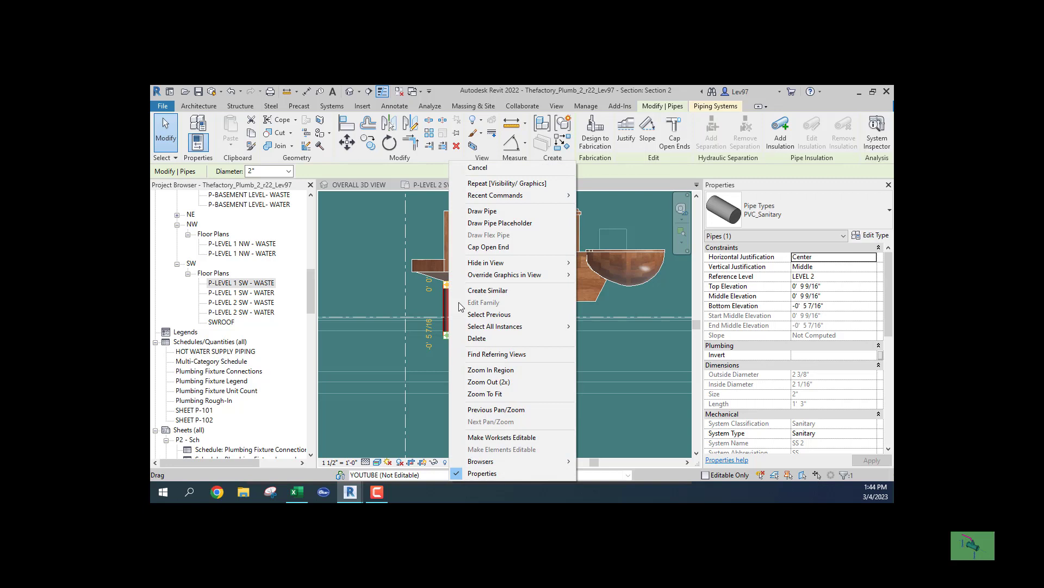
{"action": "left_click", "coordinate": [486, 211]}
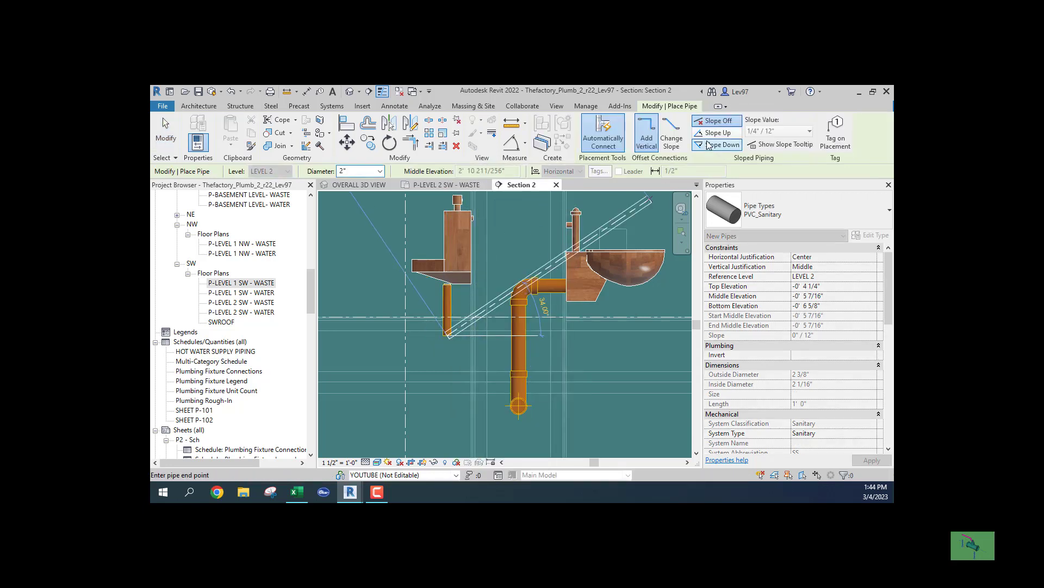
{"action": "left_click", "coordinate": [504, 335]}
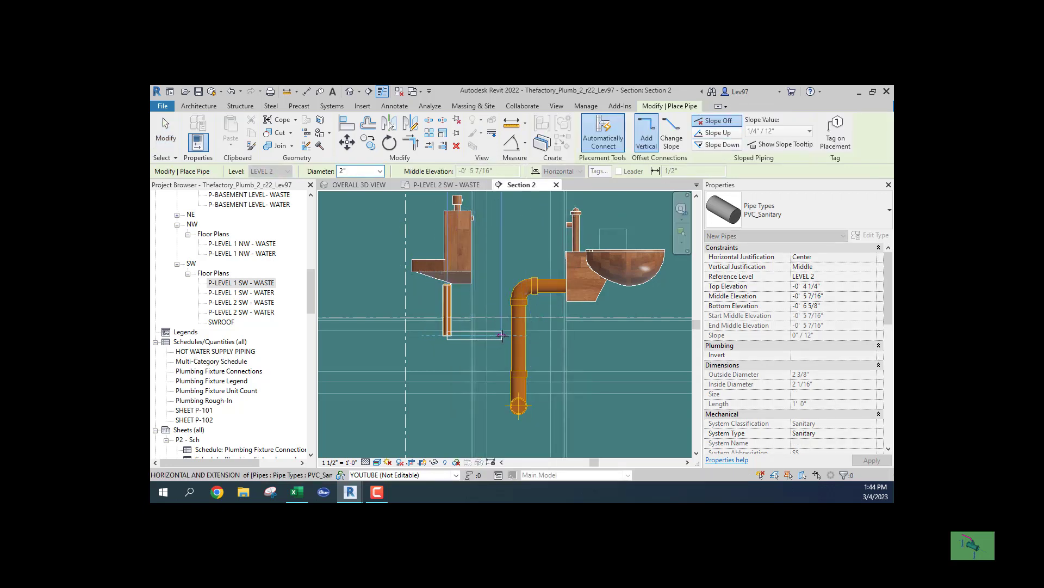
{"action": "key", "text": "Escape"}
{"action": "key", "text": "Escape"}
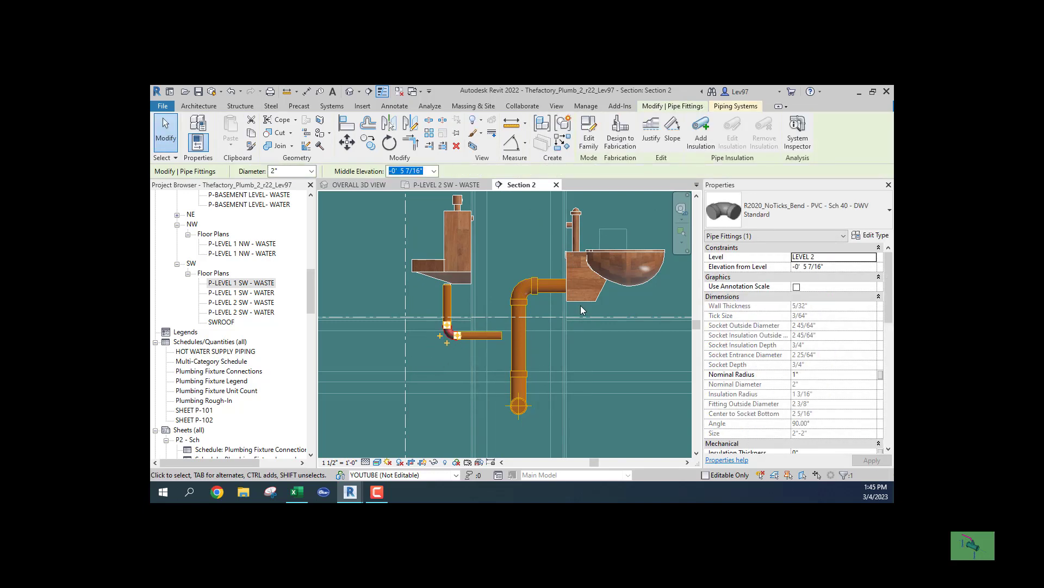
Replace the elbow below the urinal with the R20_Trap P - PVC - Sch 40 - DWV Standard fitting
{"action": "left_click", "coordinate": [819, 215]}
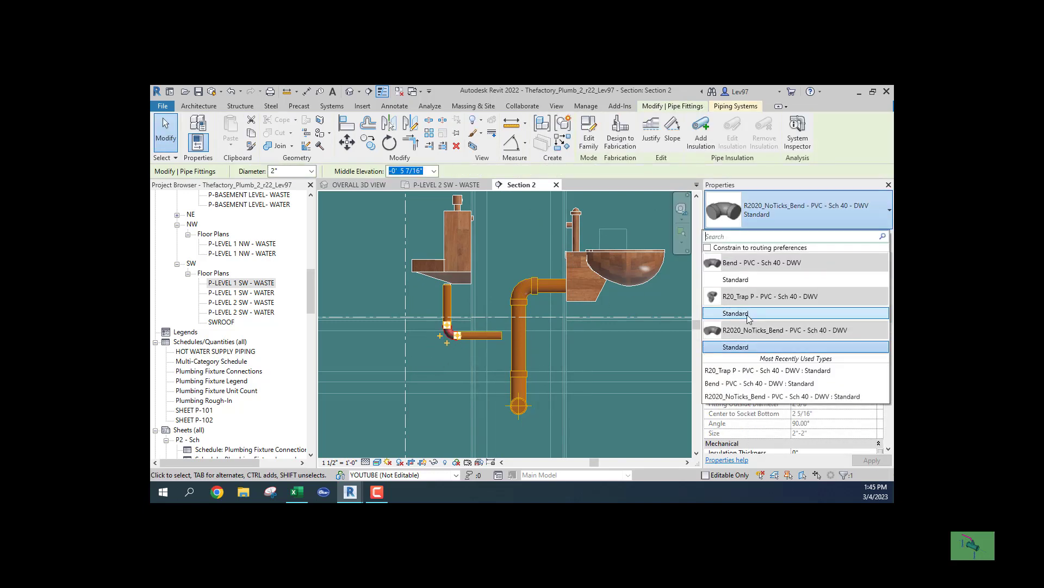
{"action": "left_click", "coordinate": [713, 314]}
{"action": "left_click", "coordinate": [383, 297]}
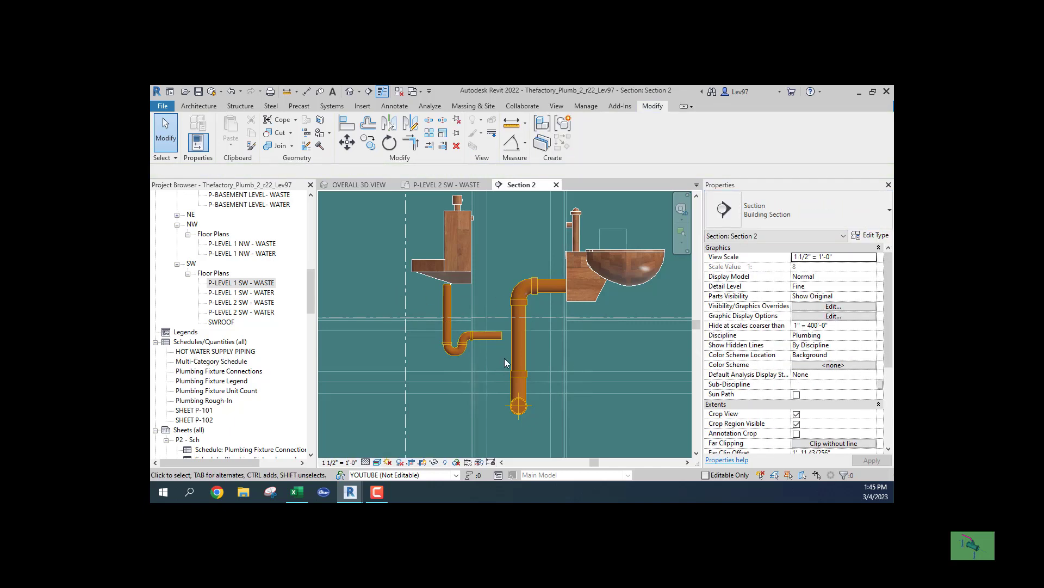
Move the horizontal pipe and its P-trap up to just below the urinal, at a middle elevation of about 0' 9 1/4"
{"action": "left_click", "coordinate": [494, 336]}
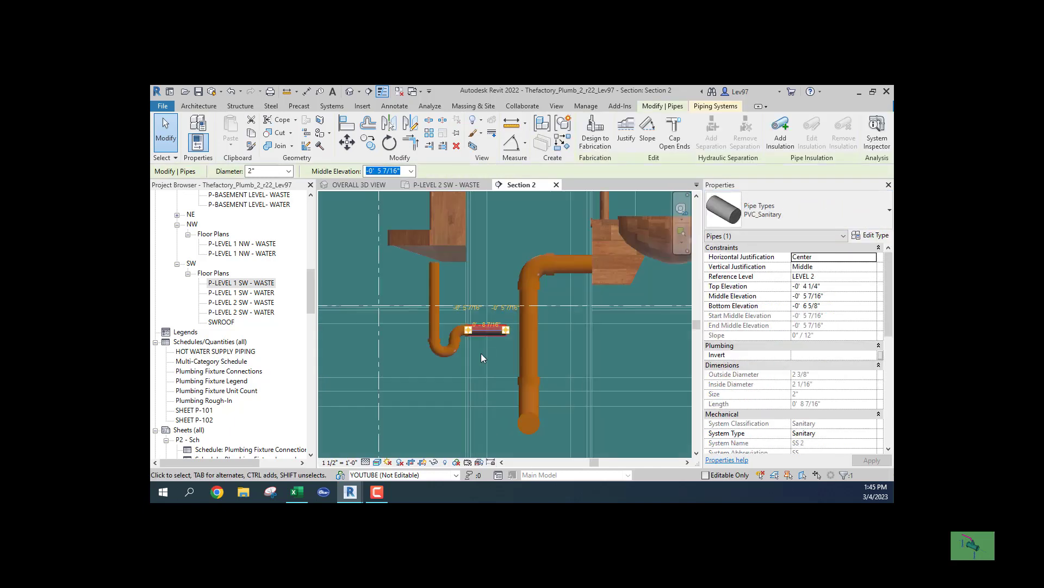
{"action": "scroll", "coordinate": [481, 353], "scroll_direction": "up", "scroll_amount": 2}
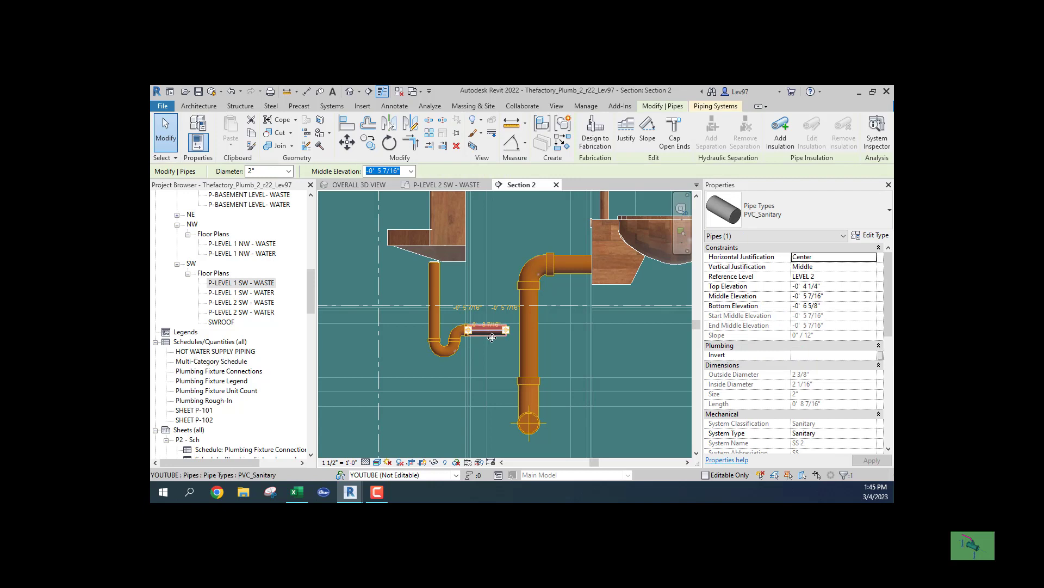
{"action": "left_click_drag", "start_coordinate": [492, 328], "coordinate": [490, 276]}
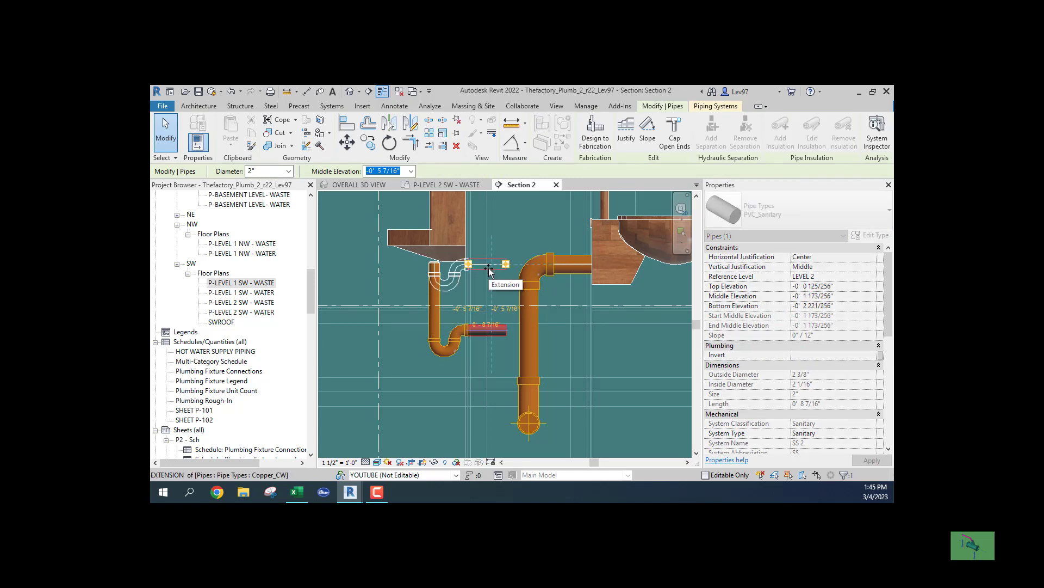
{"action": "left_click_drag", "start_coordinate": [489, 278], "coordinate": [489, 274]}
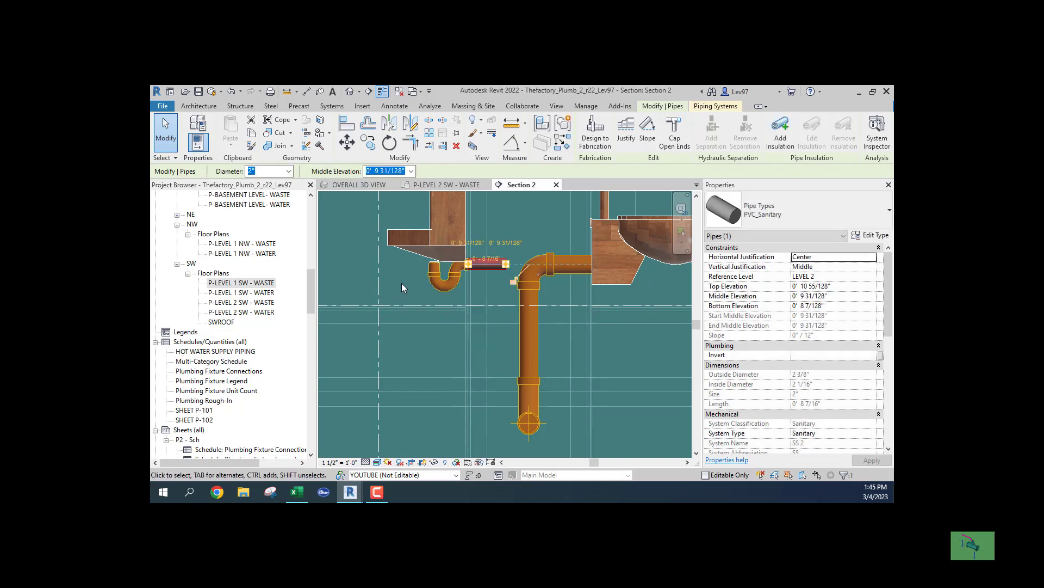
{"action": "middle_click_drag", "start_coordinate": [404, 278], "coordinate": [413, 311]}
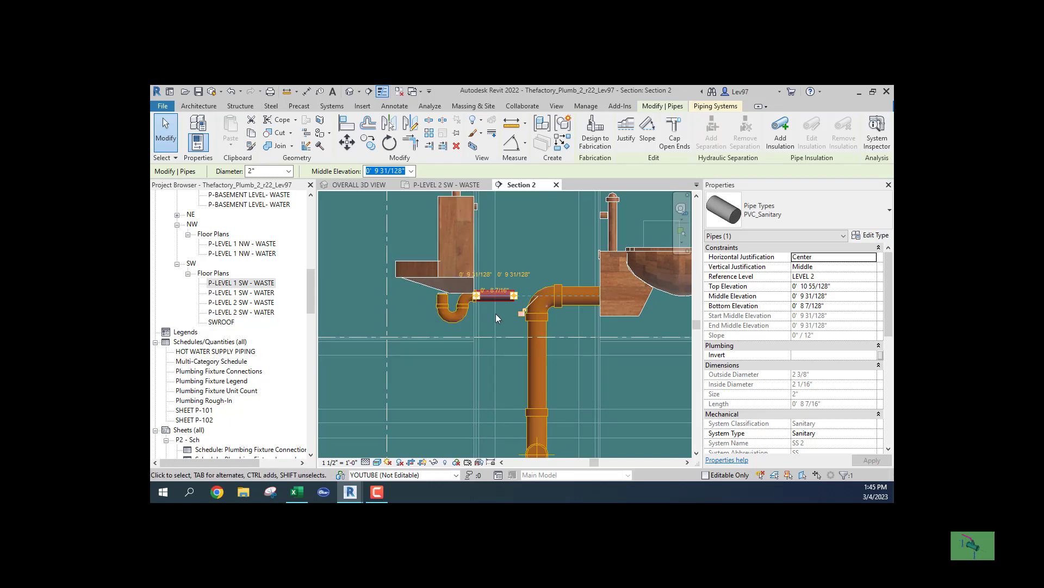
{"action": "left_click", "coordinate": [521, 329]}
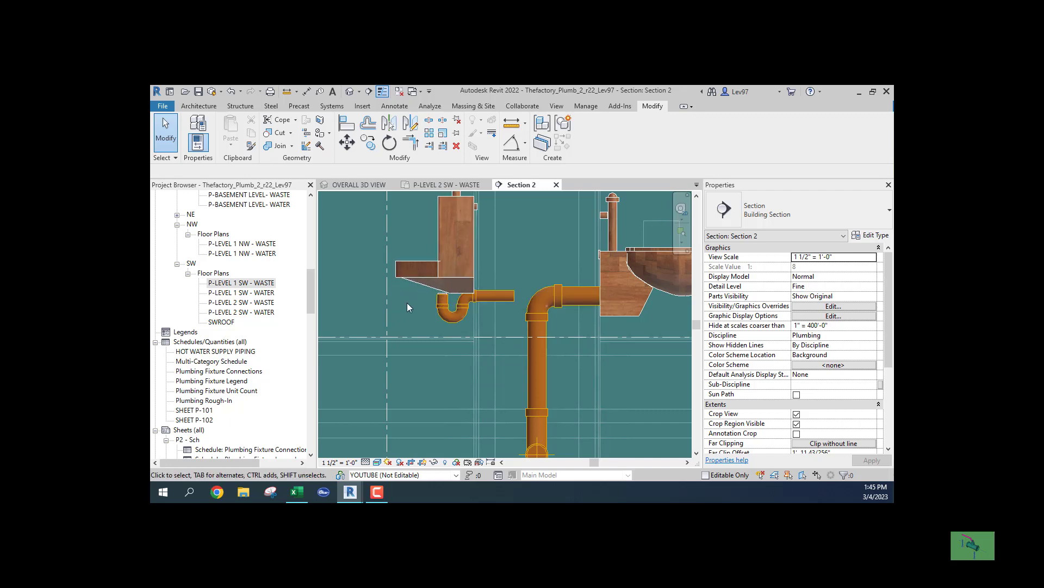
Examine the urinal's trap and horizontal pipe beside the main waste pipe in Section 2 and in the P-LEVEL 2 SW - WASTE plan
{"action": "middle_click_drag", "start_coordinate": [388, 295], "coordinate": [413, 301]}
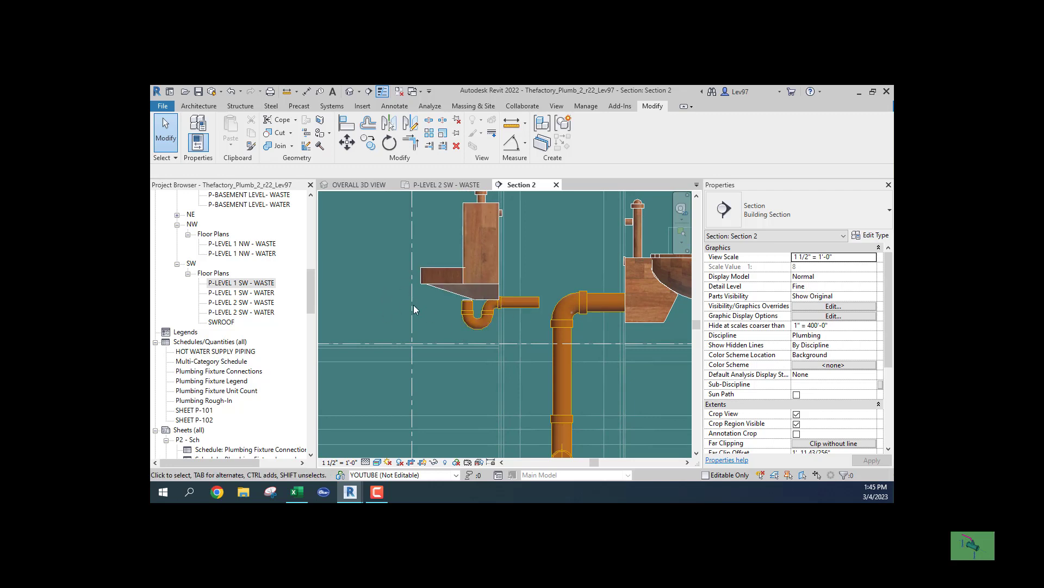
{"action": "middle_click_drag", "start_coordinate": [431, 323], "coordinate": [387, 307]}
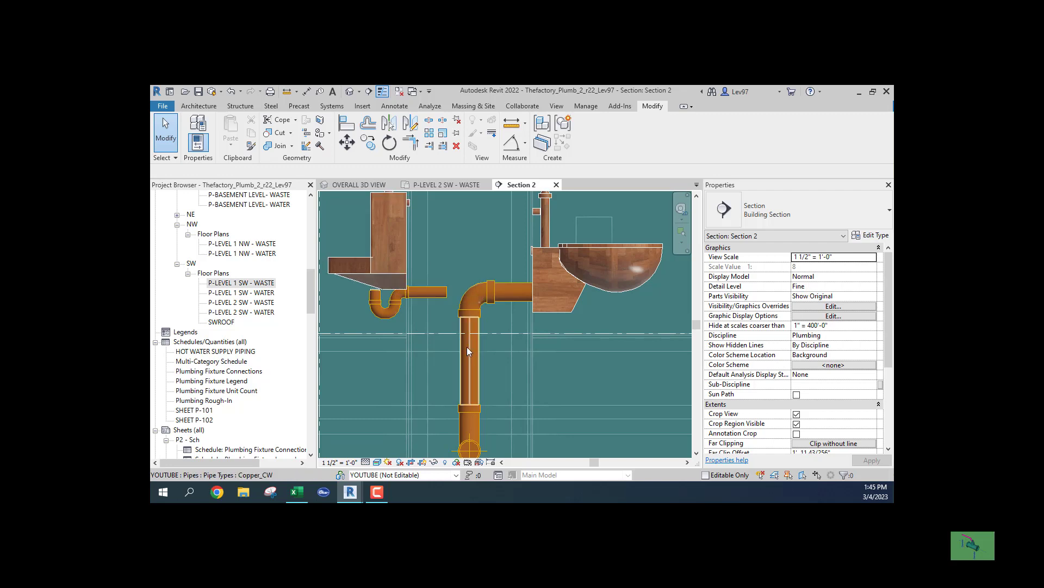
{"action": "middle_click_drag", "start_coordinate": [381, 319], "coordinate": [439, 315]}
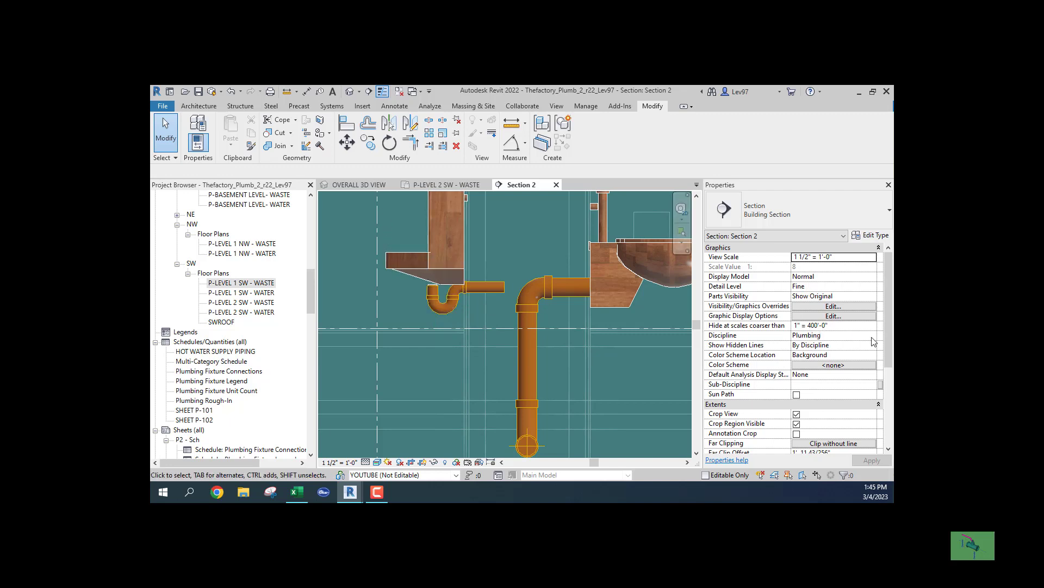
{"action": "left_click", "coordinate": [429, 185]}
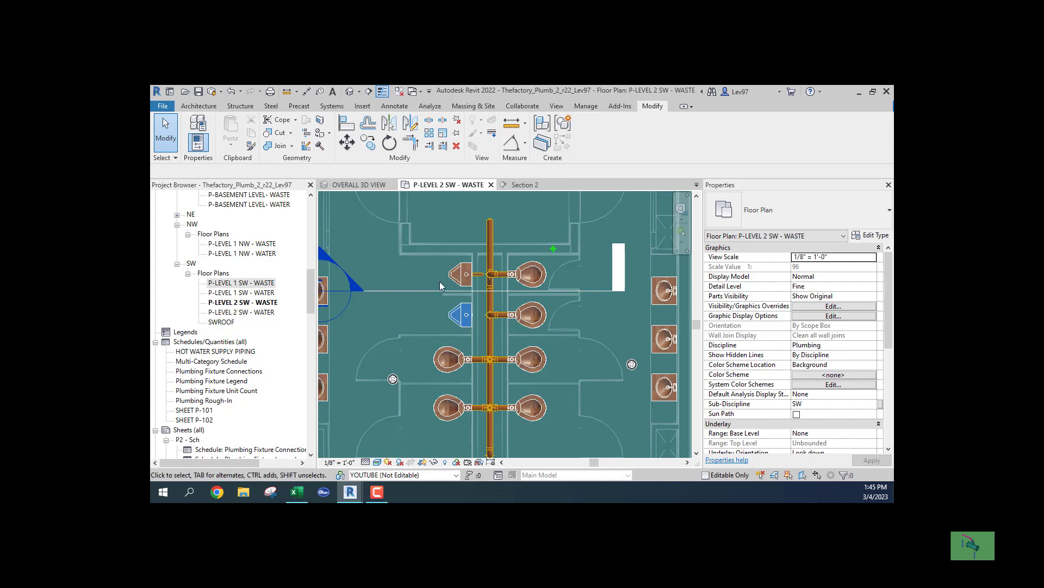
{"action": "scroll", "coordinate": [431, 356], "scroll_direction": "up", "scroll_amount": 3}
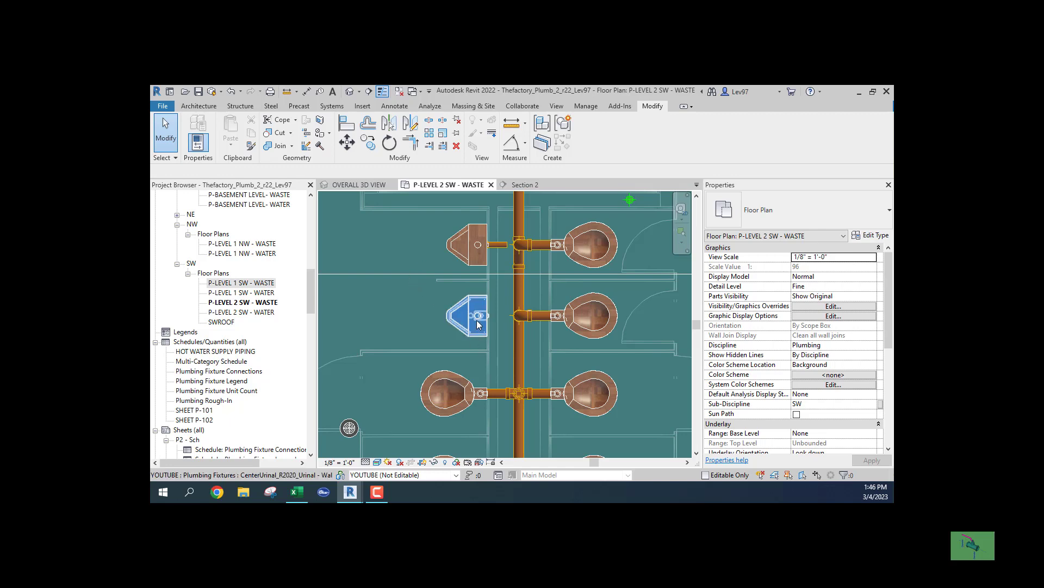
Draw a 2" PVC_Sanitary pipe about 4 ft long from the first urinal's trap arm, parallel to the main waste pipe and past the second urinal
{"action": "left_click", "coordinate": [501, 249]}
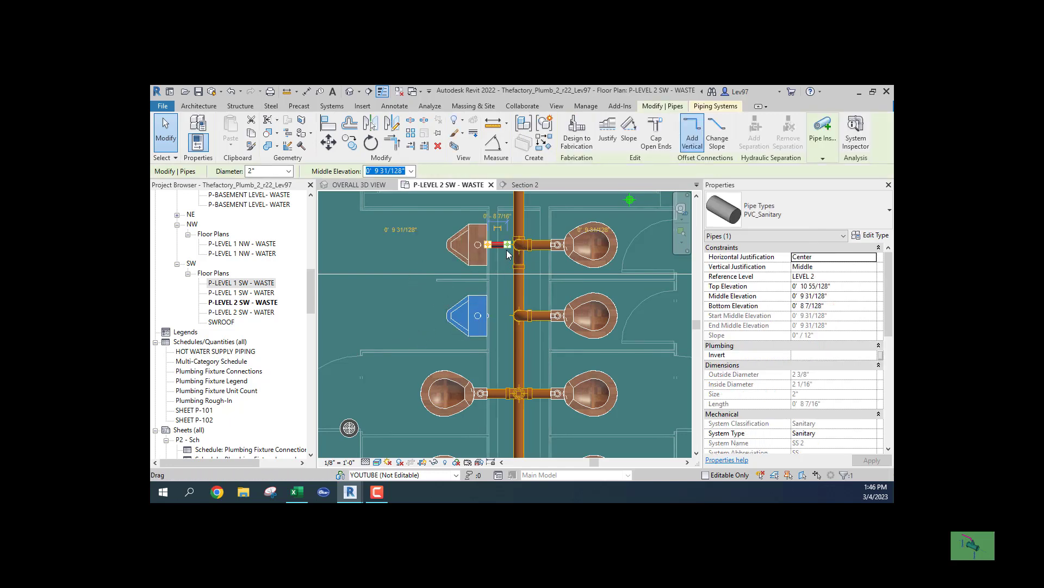
{"action": "right_click", "coordinate": [510, 249]}
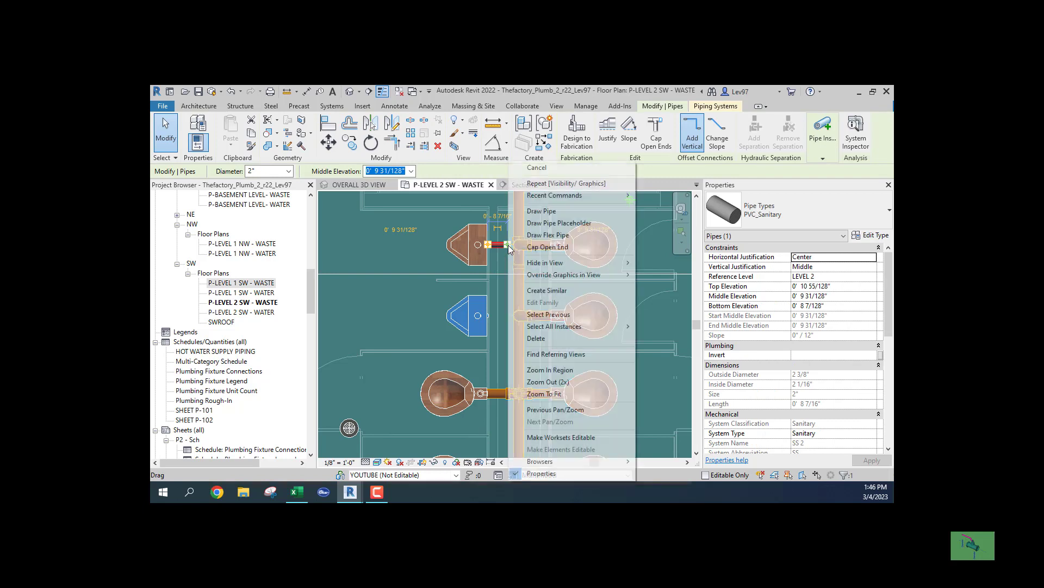
{"action": "left_click", "coordinate": [539, 212]}
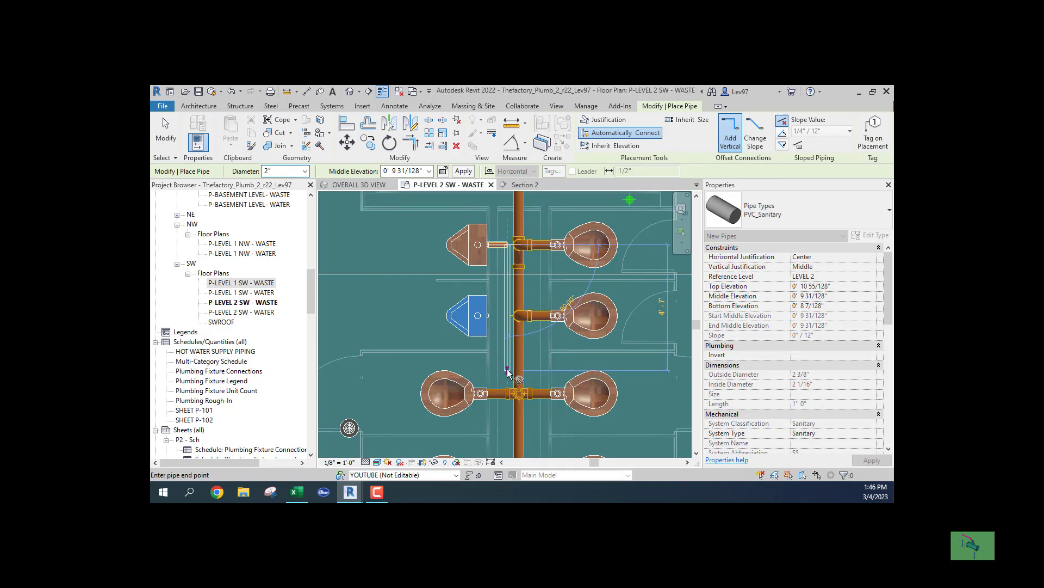
{"action": "left_click", "coordinate": [507, 370]}
{"action": "key", "text": "Escape"}
{"action": "key", "text": "Escape"}
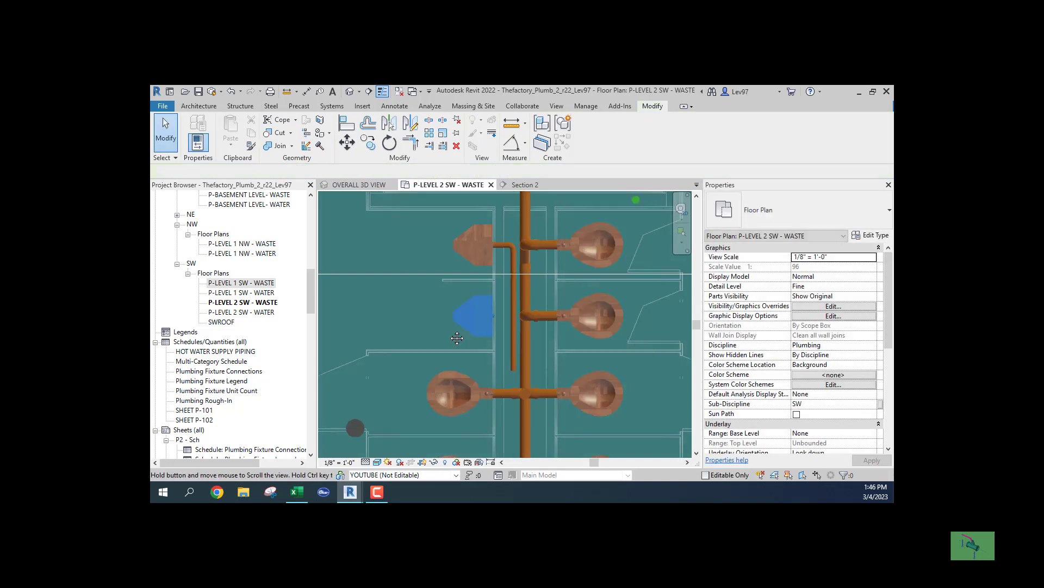
Convert the elbow between the first urinal's trap arm and the new branch pipe into a tee
{"action": "middle_click_drag", "start_coordinate": [453, 339], "coordinate": [464, 336]}
{"action": "scroll", "coordinate": [463, 335], "scroll_direction": "up", "scroll_amount": 1}
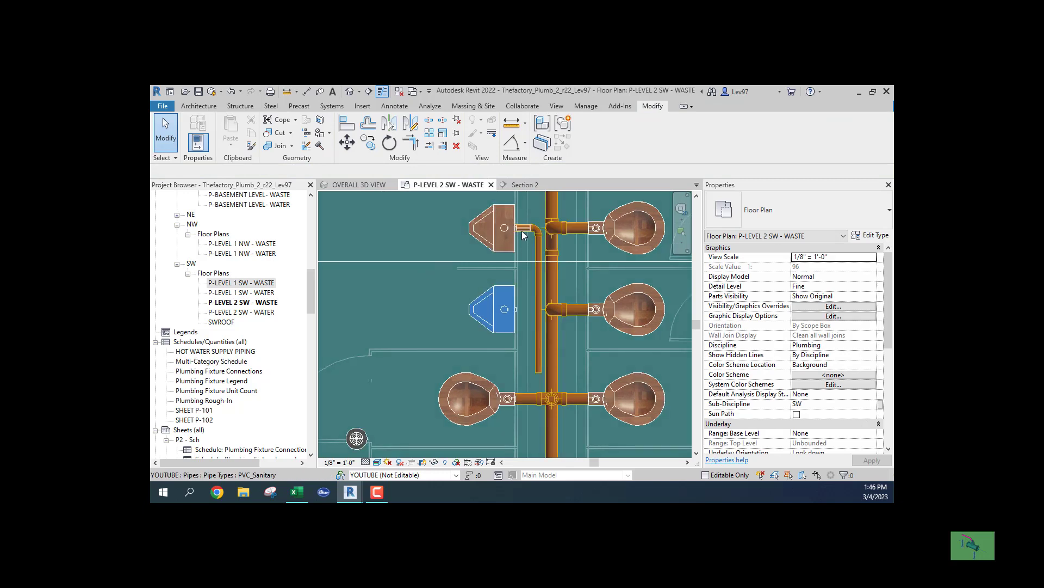
{"action": "scroll", "coordinate": [521, 231], "scroll_direction": "up", "scroll_amount": 2}
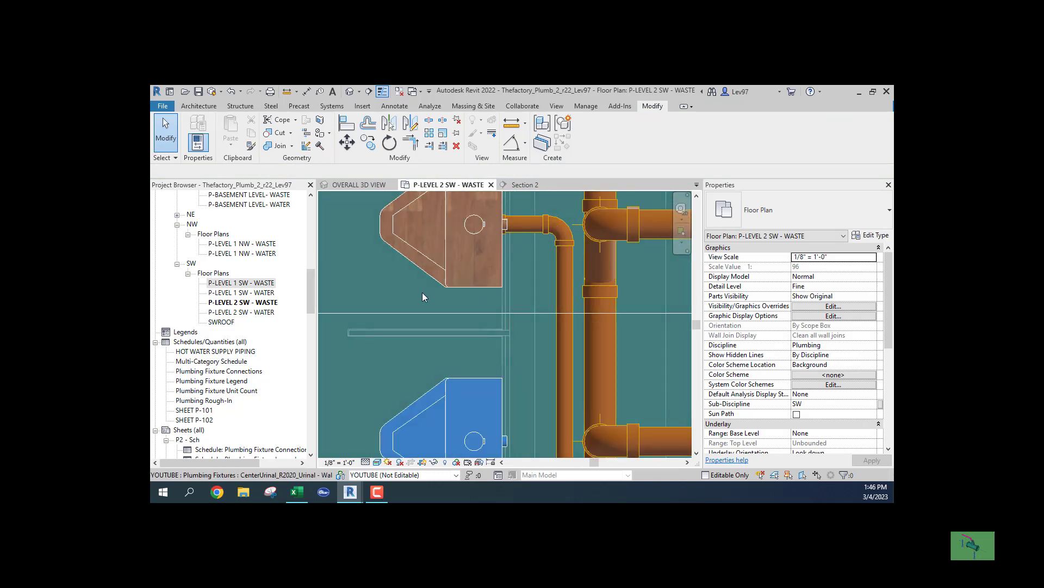
{"action": "middle_click_drag", "start_coordinate": [505, 273], "coordinate": [412, 411]}
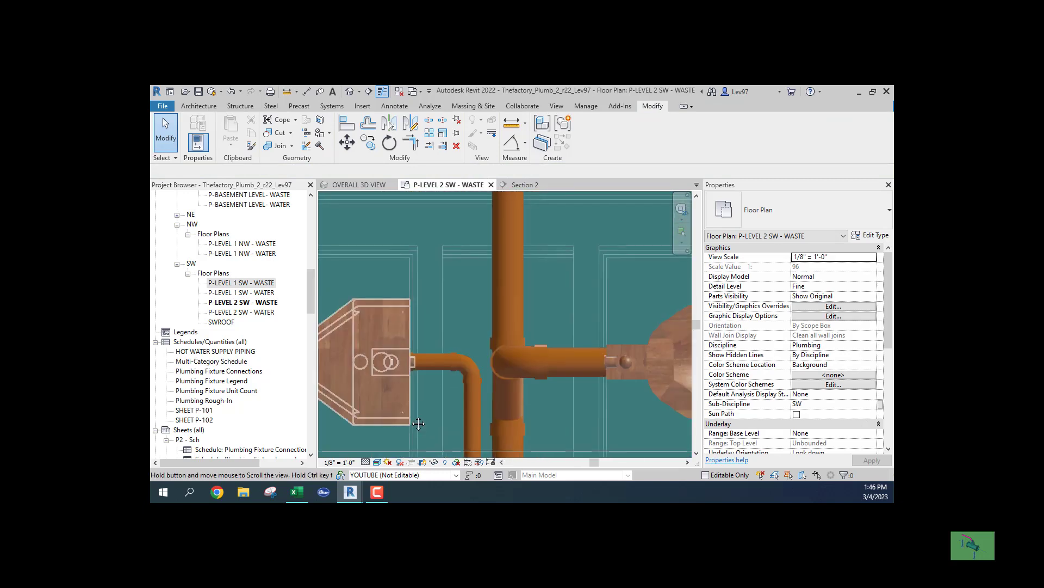
{"action": "left_click", "coordinate": [462, 358]}
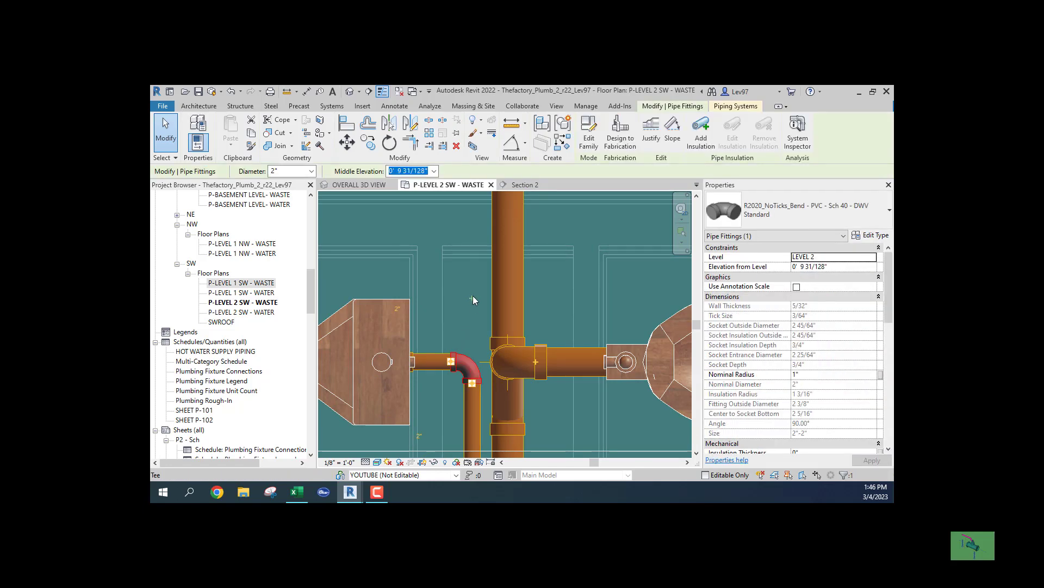
{"action": "left_click", "coordinate": [472, 298]}
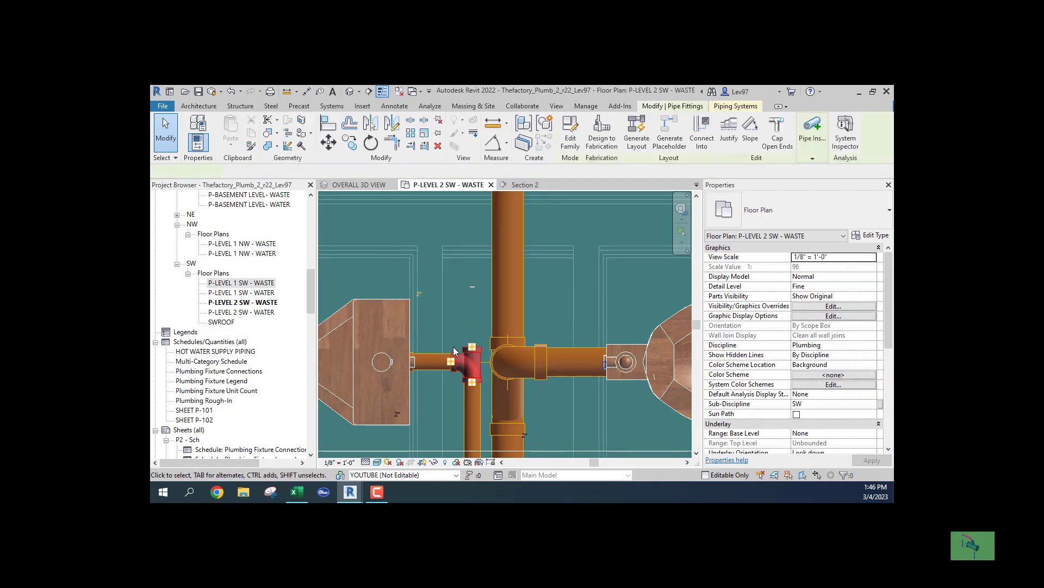
Draw a 3" long stub of 2" PVC_Sanitary pipe from the tee's open end, in line with the branch, and cap its open end
{"action": "left_click", "coordinate": [471, 352]}
{"action": "right_click", "coordinate": [473, 349]}
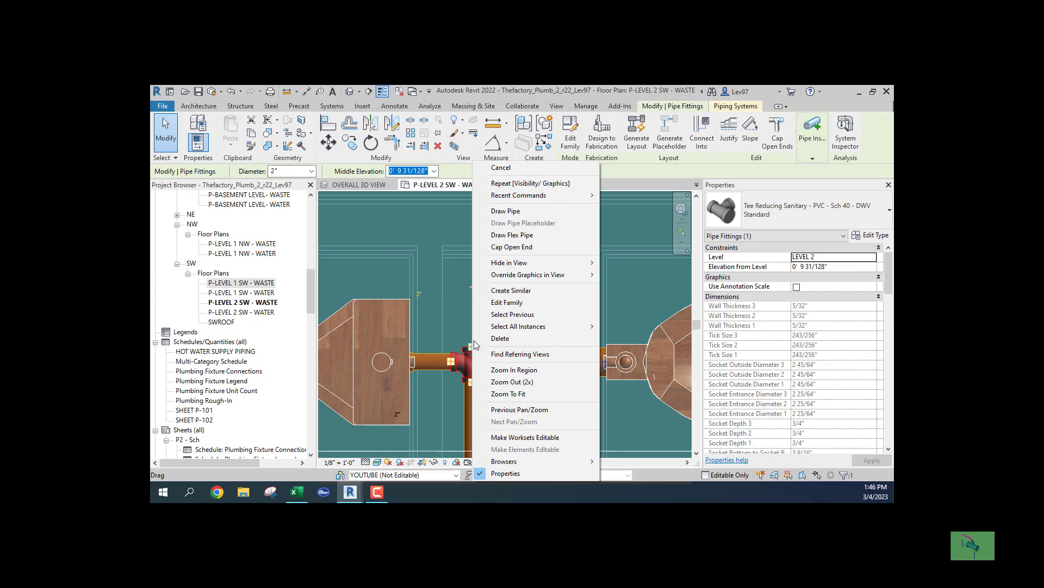
{"action": "left_click", "coordinate": [511, 208]}
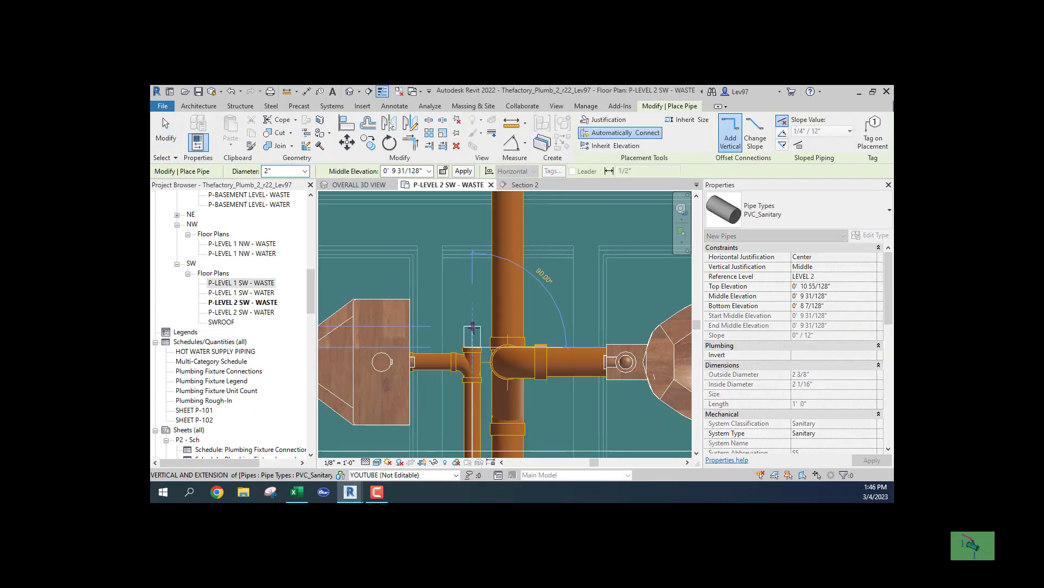
{"action": "left_click", "coordinate": [472, 327]}
{"action": "key", "text": "Escape"}
{"action": "key", "text": "Escape"}
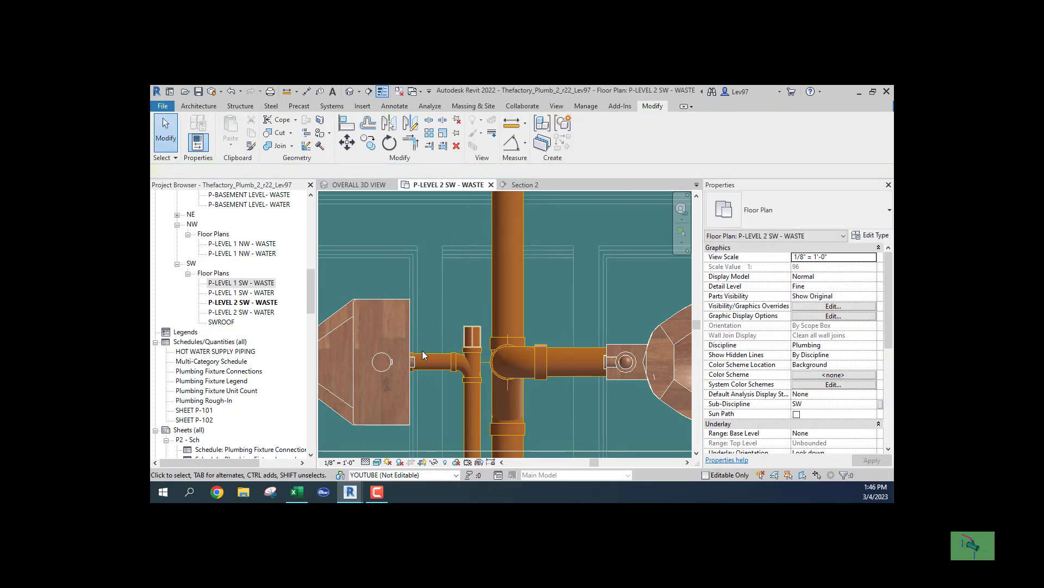
{"action": "left_click", "coordinate": [471, 335]}
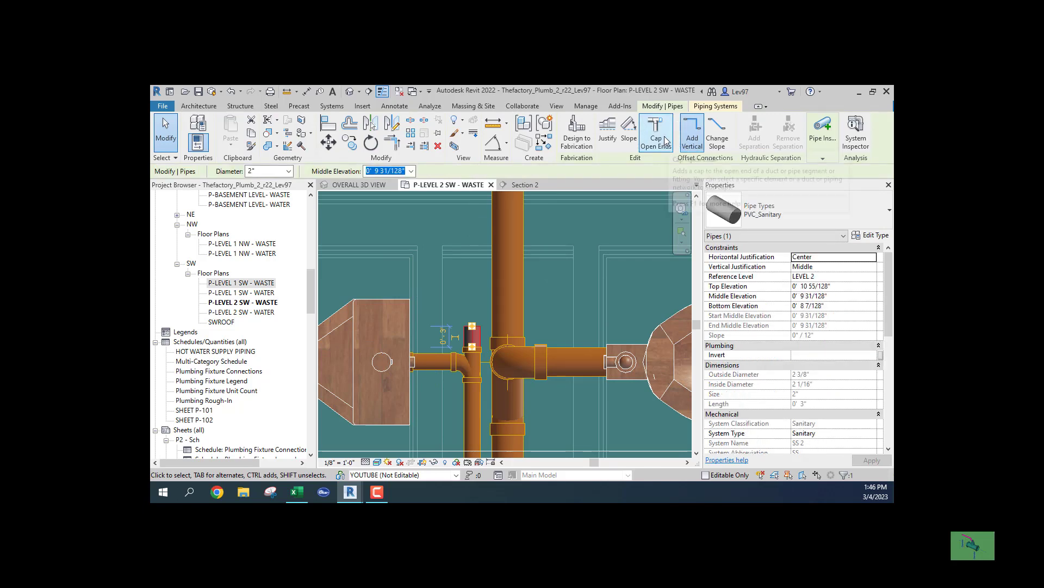
{"action": "left_click", "coordinate": [564, 254]}
{"action": "scroll", "coordinate": [558, 296], "scroll_direction": "down", "scroll_amount": 2}
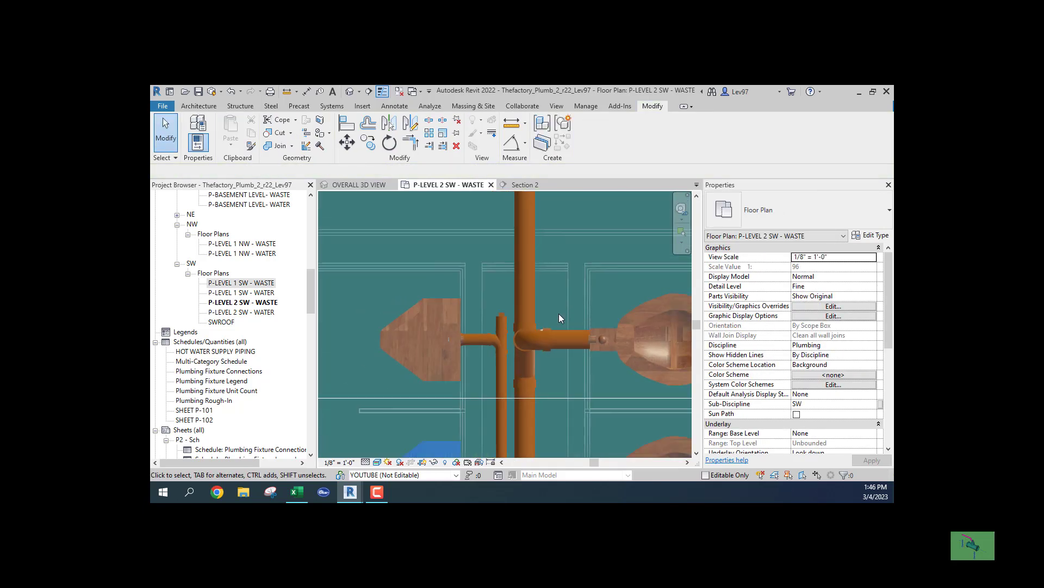
Move the Section 2 line past the second urinal in the floor plan so the section looks at that urinal, and open Section 2
{"action": "middle_click_drag", "start_coordinate": [559, 314], "coordinate": [589, 127]}
{"action": "middle_click_drag", "start_coordinate": [578, 287], "coordinate": [587, 270]}
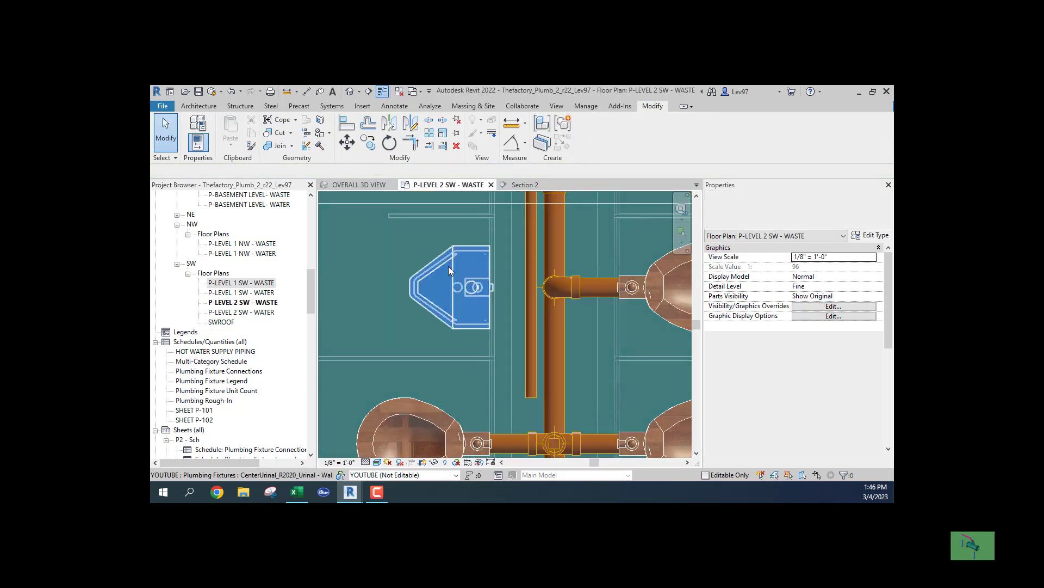
{"action": "left_click", "coordinate": [429, 202]}
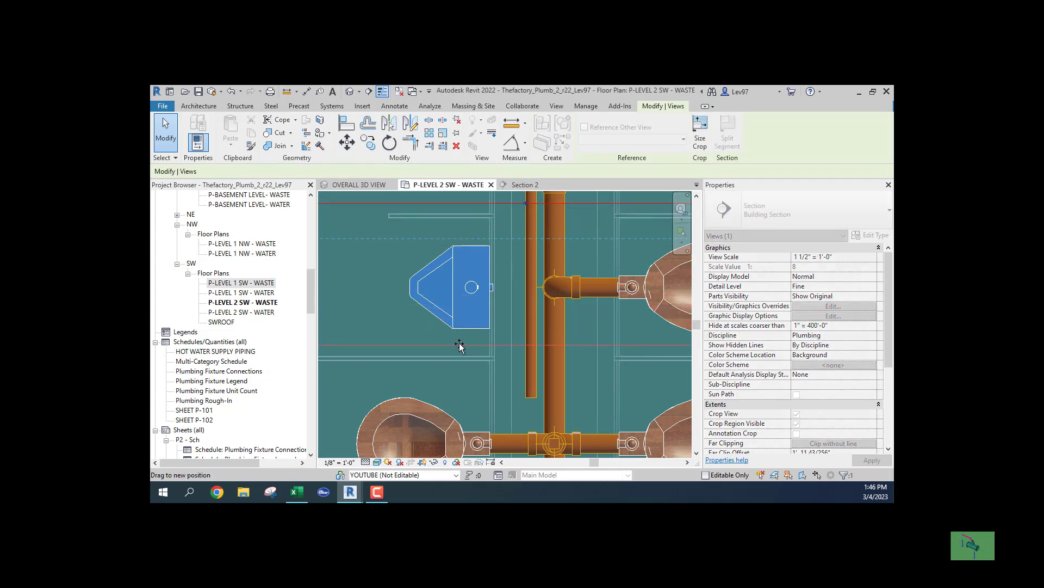
{"action": "left_click_drag", "start_coordinate": [460, 347], "coordinate": [435, 344]}
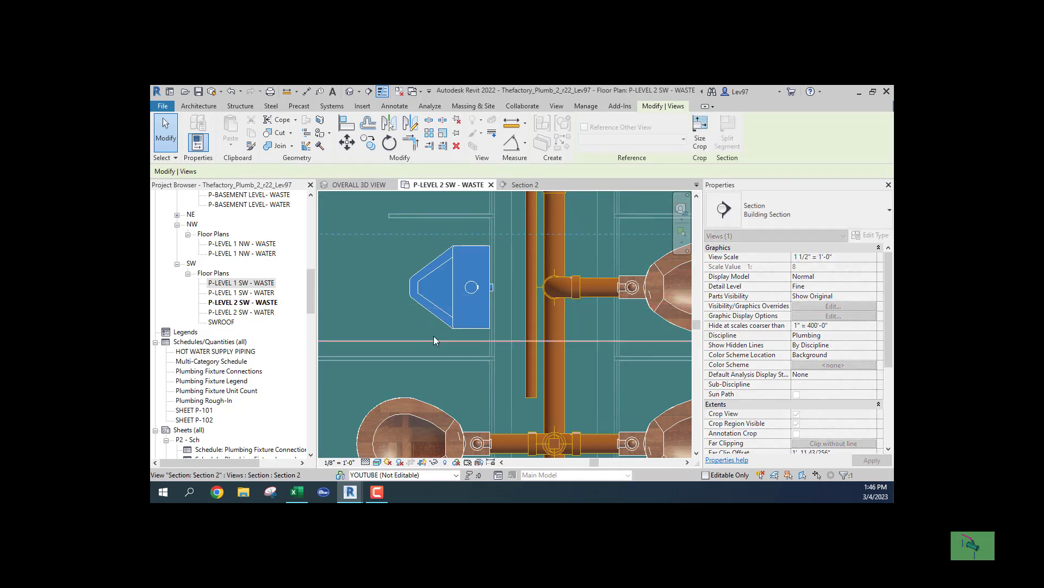
{"action": "left_click", "coordinate": [523, 185]}
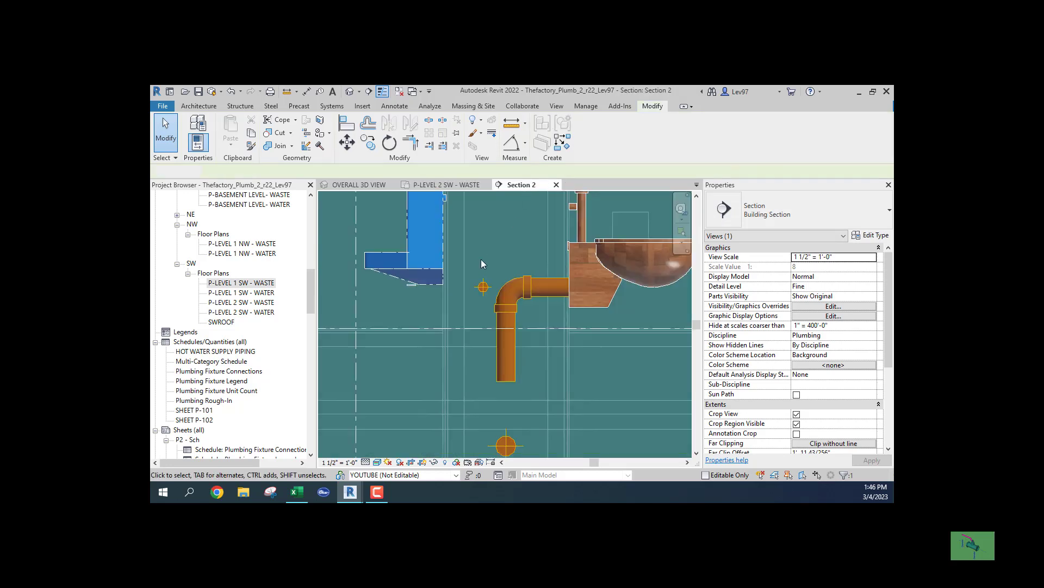
Draw a 2" PVC_Sanitary pipe down from the second urinal's drain and horizontally at middle elevation -0' 6 7/16" toward the water closet's vertical waste pipe
{"action": "left_click", "coordinate": [409, 266]}
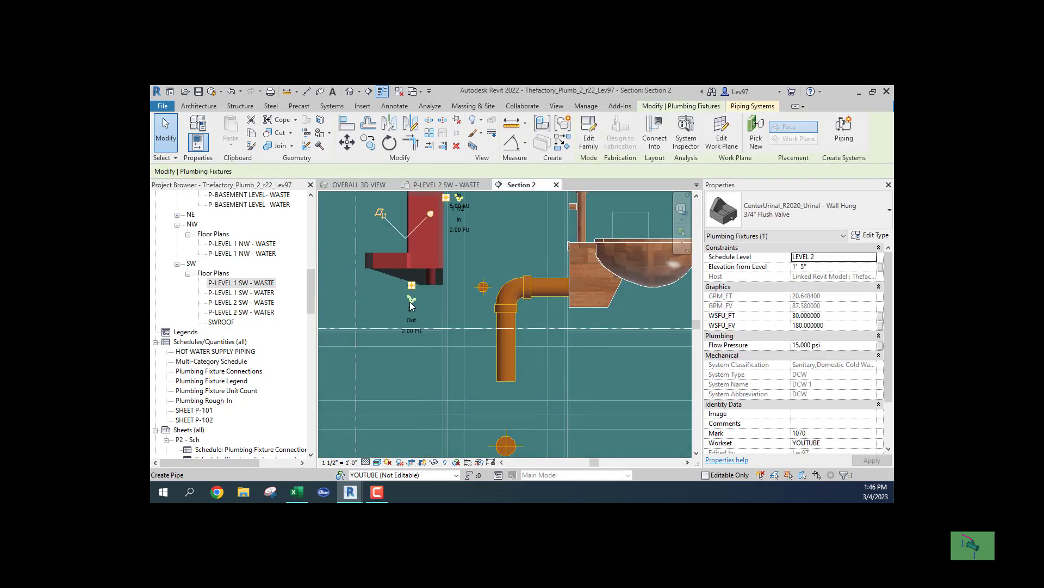
{"action": "left_click", "coordinate": [411, 301]}
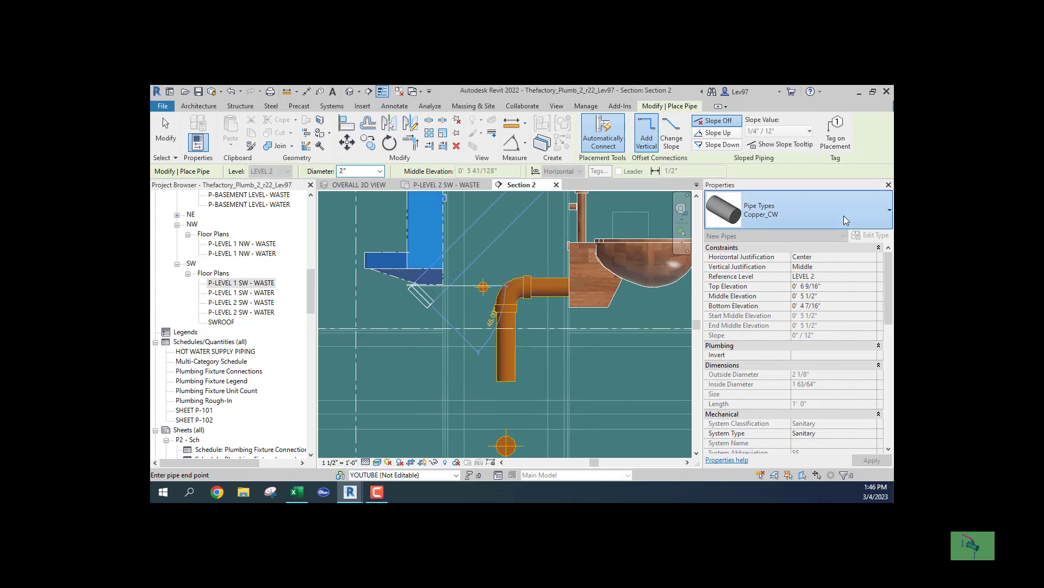
{"action": "left_click", "coordinate": [794, 212]}
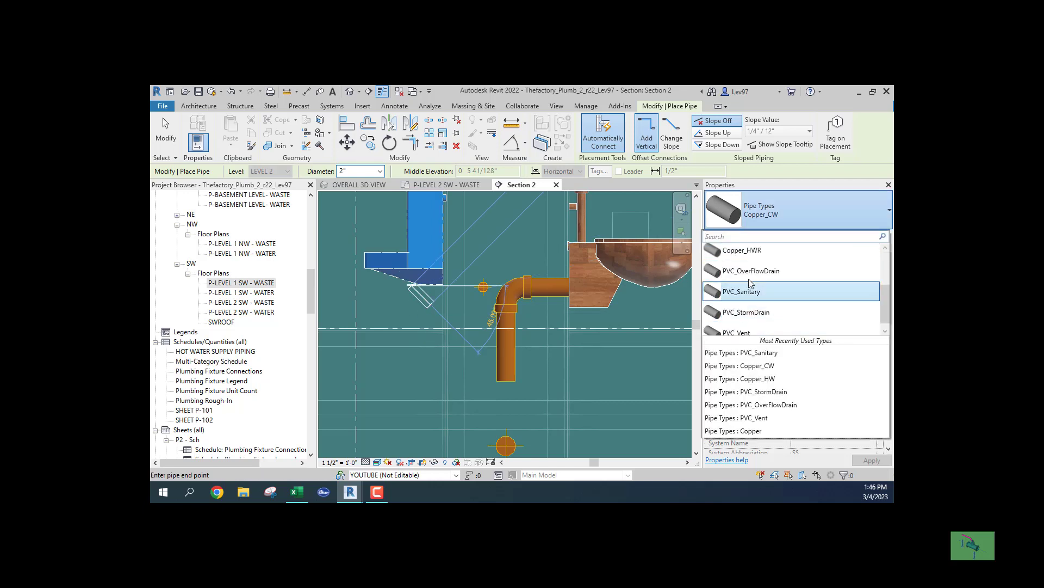
{"action": "left_click", "coordinate": [748, 291]}
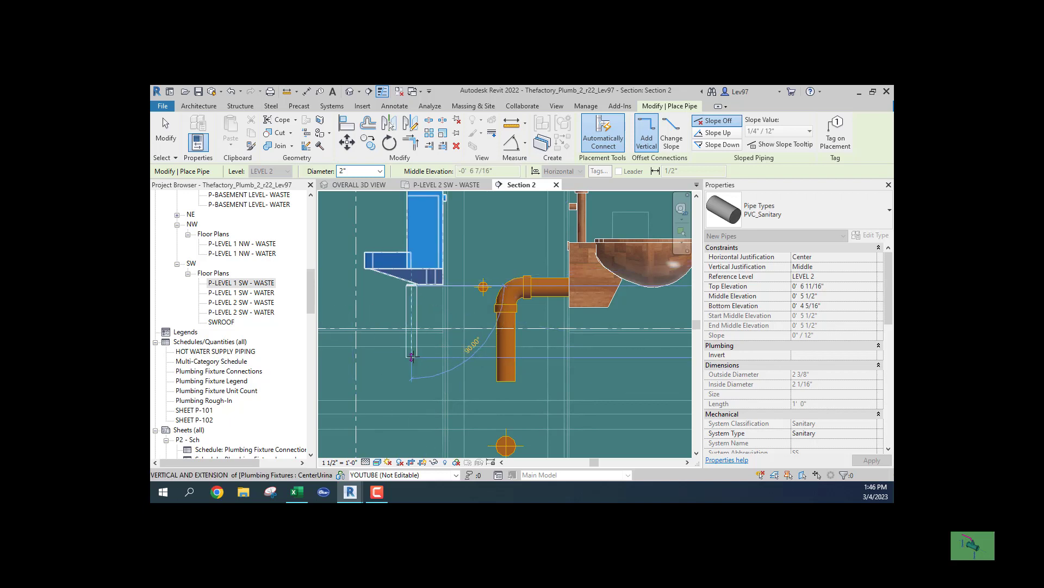
{"action": "left_click", "coordinate": [412, 356]}
{"action": "left_click", "coordinate": [482, 357]}
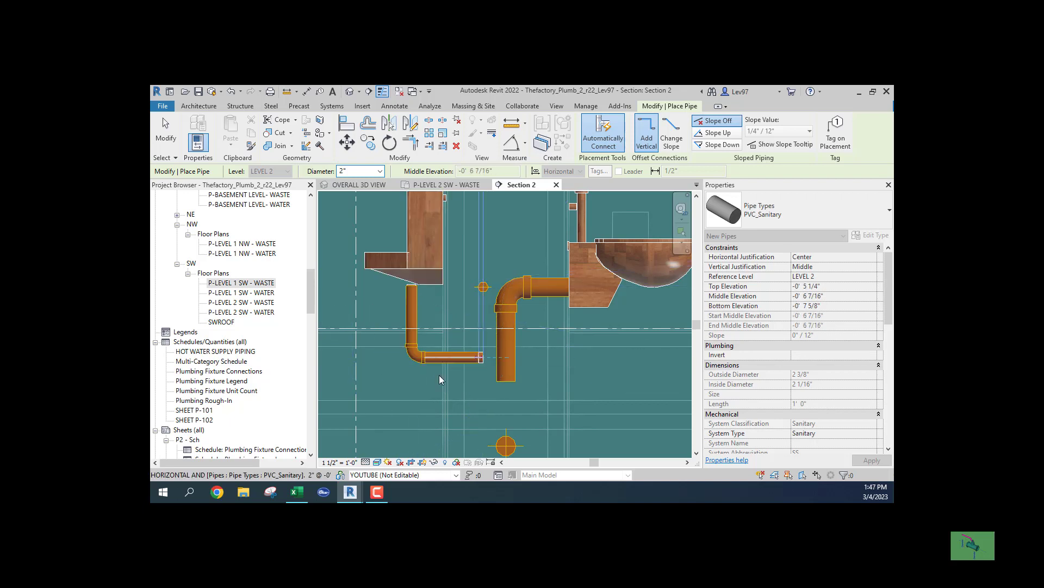
{"action": "key", "text": "Escape"}
{"action": "key", "text": "Escape"}
Replace the elbow below the second urinal with the R20_Trap P - PVC - Sch 40 - DWV Standard fitting
{"action": "left_click", "coordinate": [414, 355]}
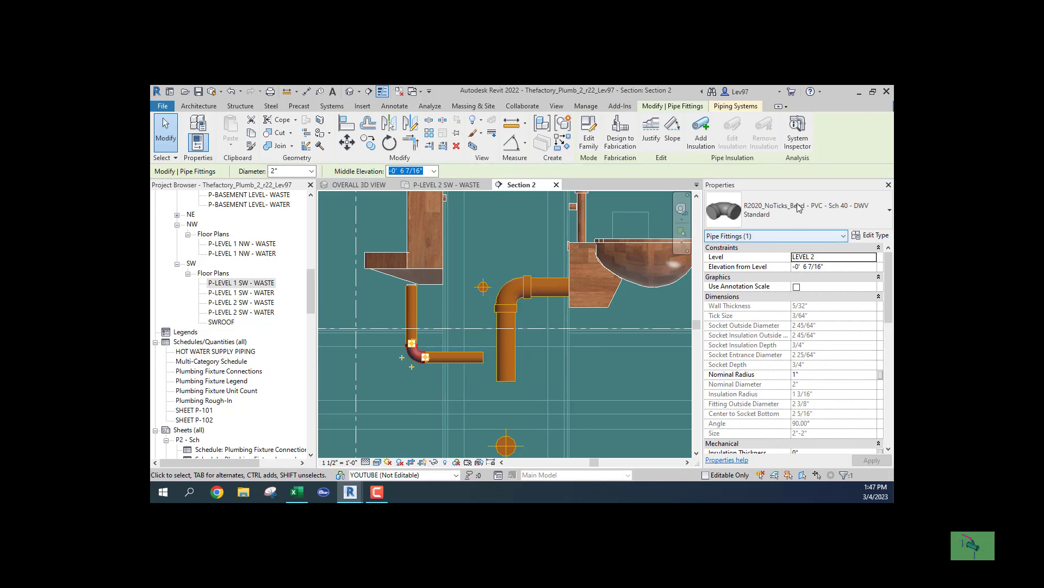
{"action": "left_click", "coordinate": [798, 207]}
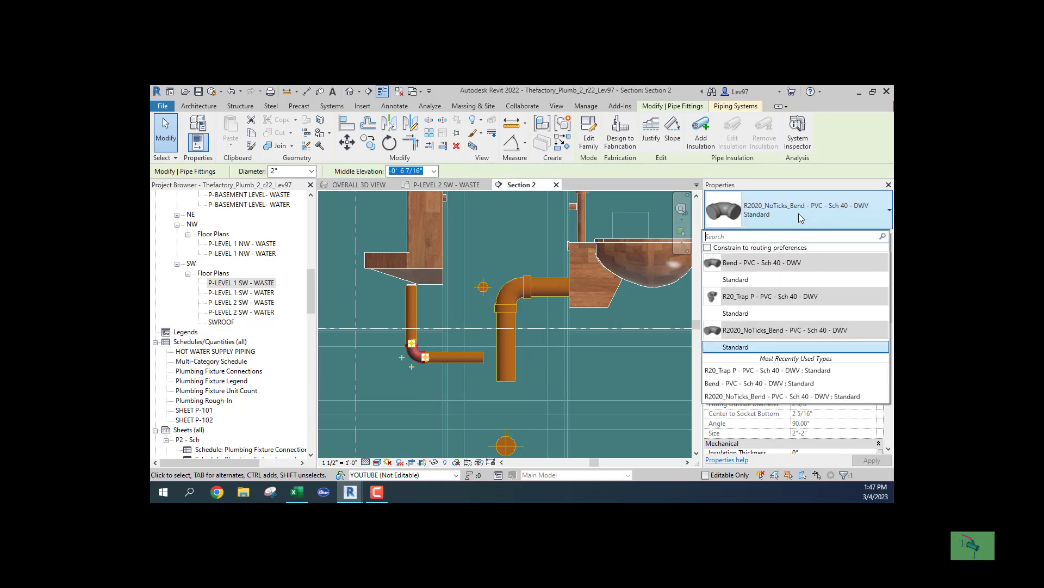
{"action": "left_click", "coordinate": [739, 315]}
{"action": "left_click", "coordinate": [384, 383]}
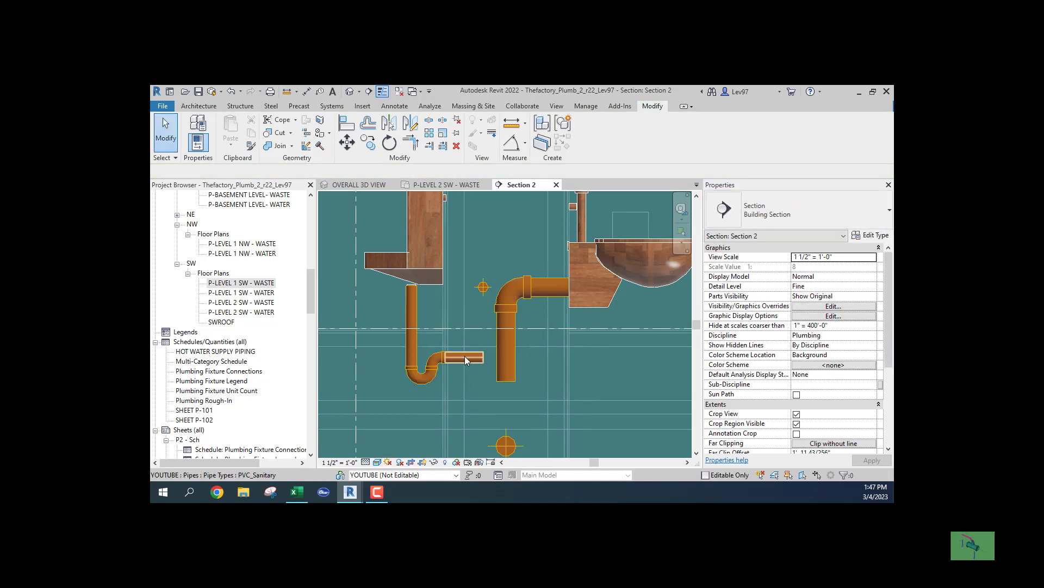
Move the second urinal's horizontal pipe and P-trap up to just below the urinal
{"action": "left_click", "coordinate": [465, 357]}
{"action": "left_click_drag", "start_coordinate": [468, 366], "coordinate": [410, 282]}
{"action": "scroll", "coordinate": [493, 308], "scroll_direction": "up", "scroll_amount": 4}
{"action": "left_click", "coordinate": [459, 305]}
{"action": "middle_click_drag", "start_coordinate": [459, 305], "coordinate": [570, 365]}
{"action": "scroll", "coordinate": [494, 316], "scroll_direction": "up", "scroll_amount": 5}
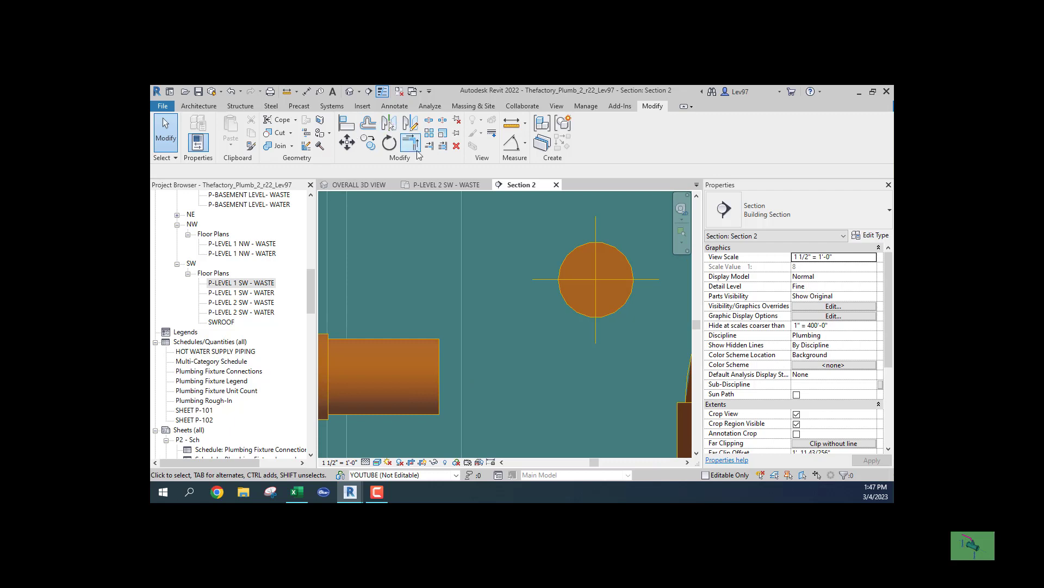
Align the centerline of the second urinal's horizontal pipe with the center of the 2" branch pipe seen end-on in Section 2
{"action": "left_click", "coordinate": [348, 126]}
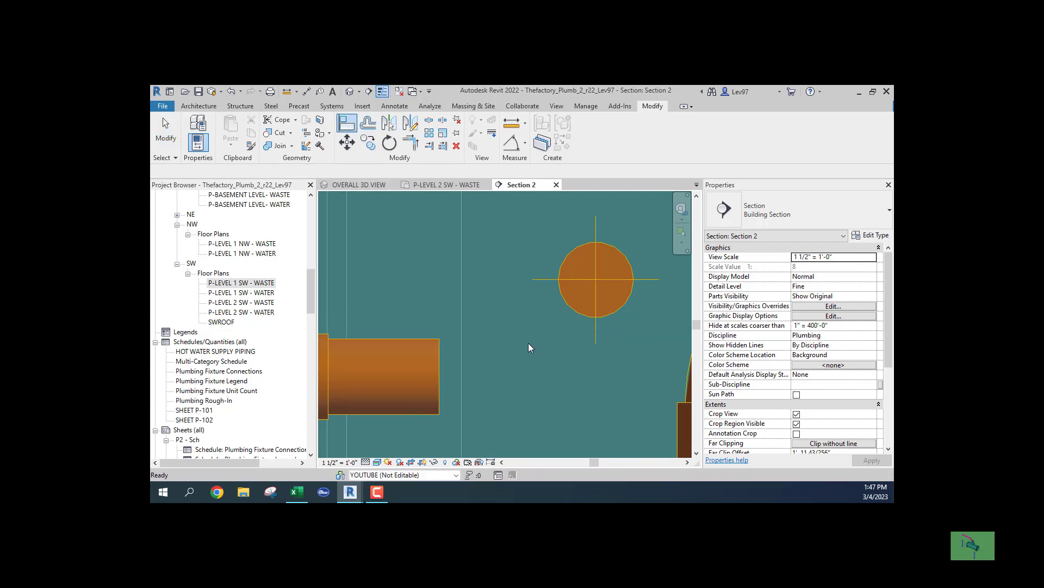
{"action": "key", "text": "Escape"}
{"action": "left_click", "coordinate": [350, 126]}
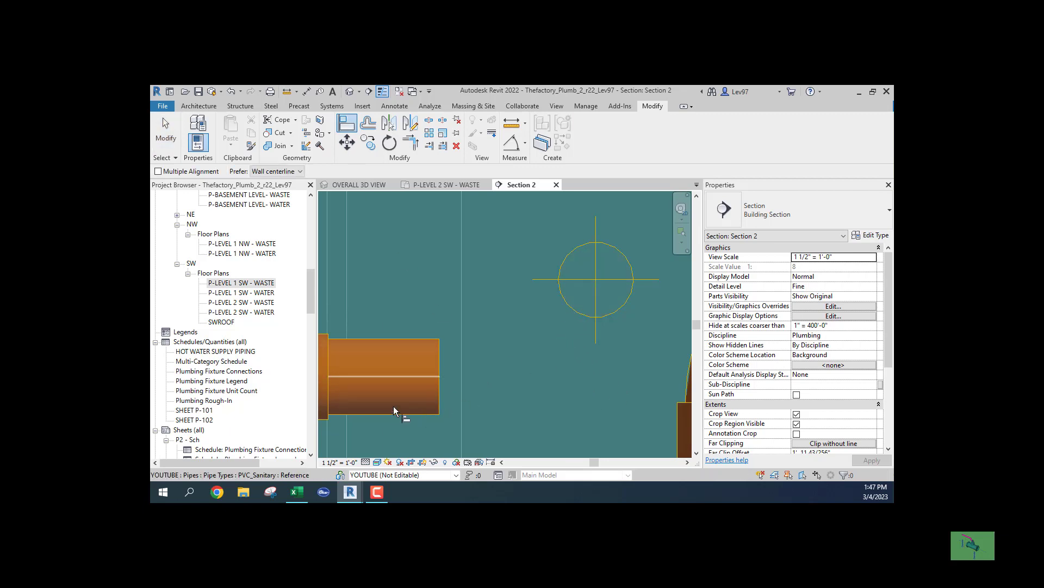
{"action": "left_click", "coordinate": [396, 374]}
{"action": "key", "text": "Escape"}
{"action": "key", "text": "Escape"}
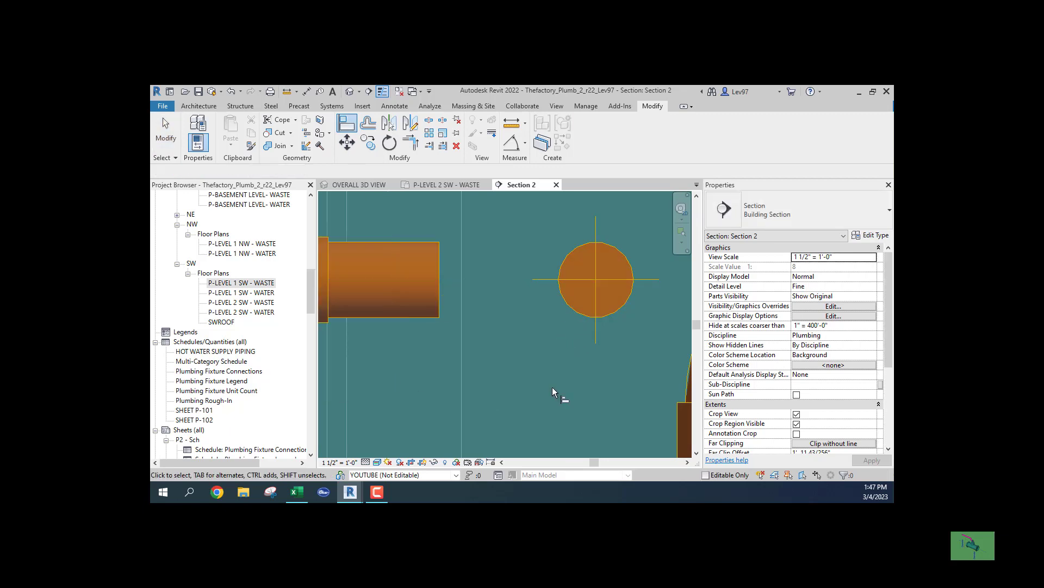
In the P-LEVEL 2 SW - WASTE plan, extend the second urinal's horizontal pipe into the parallel 2" branch pipe to connect them
{"action": "left_click", "coordinate": [445, 187]}
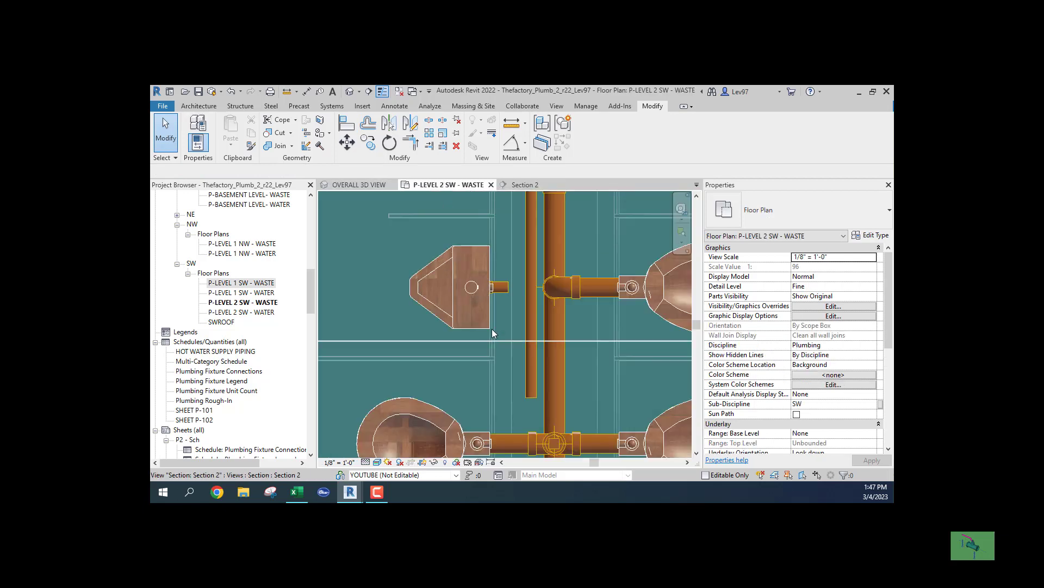
{"action": "left_click", "coordinate": [504, 285]}
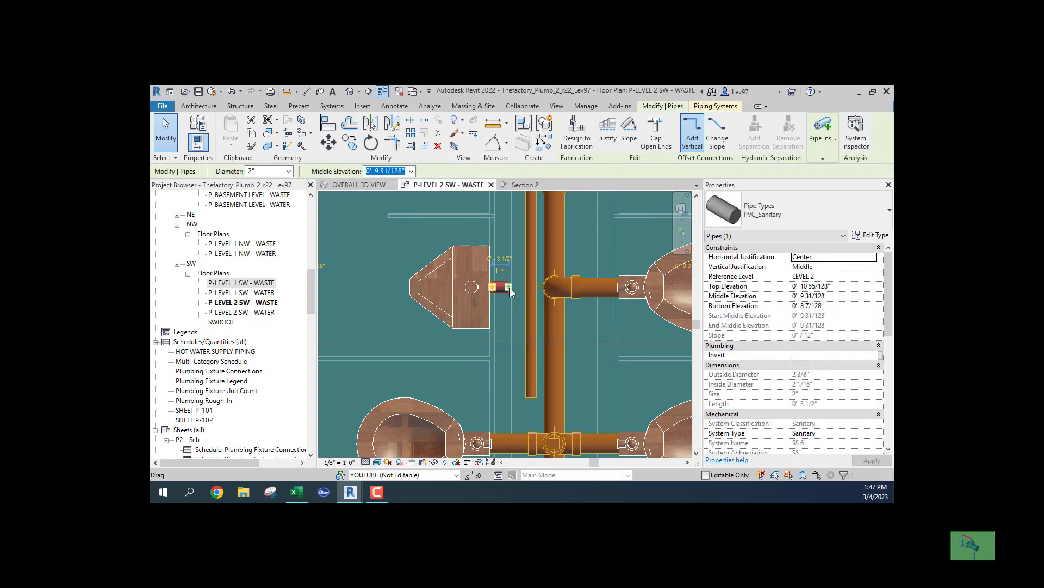
{"action": "right_click", "coordinate": [510, 290]}
{"action": "left_click", "coordinate": [542, 210]}
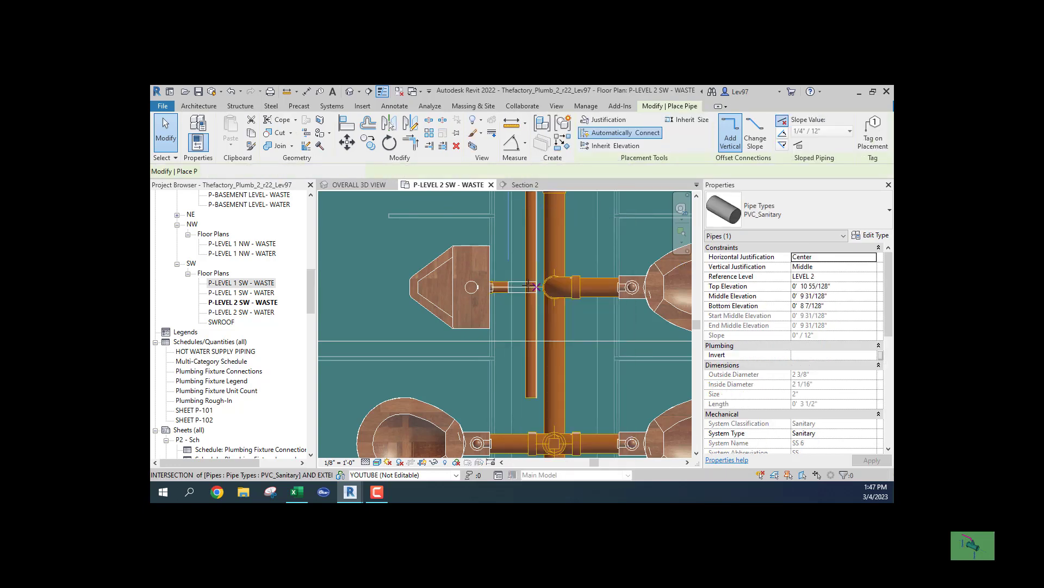
{"action": "key", "text": "Escape"}
{"action": "key", "text": "Escape"}
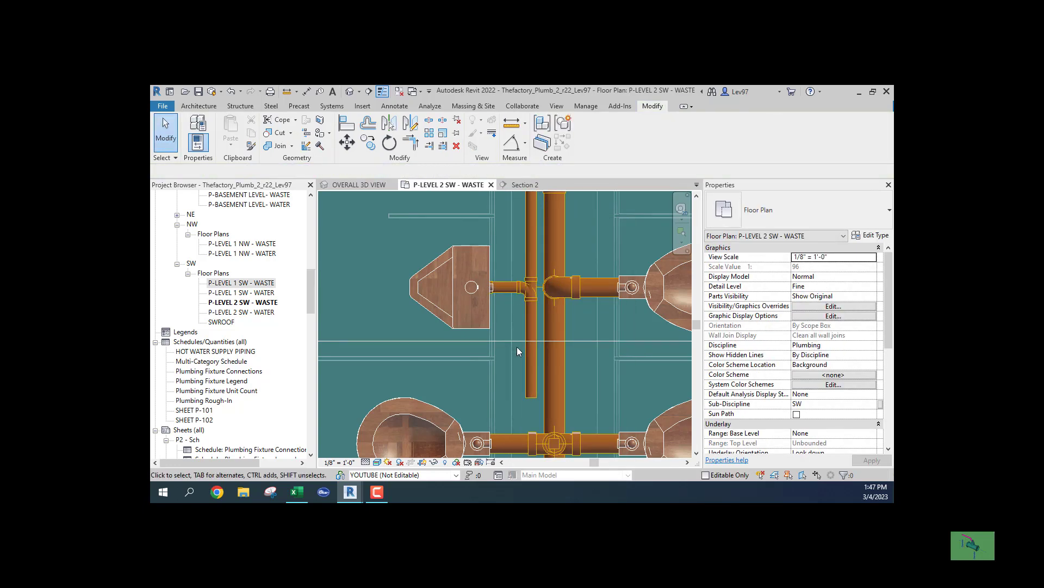
{"action": "middle_click_drag", "start_coordinate": [517, 347], "coordinate": [479, 360]}
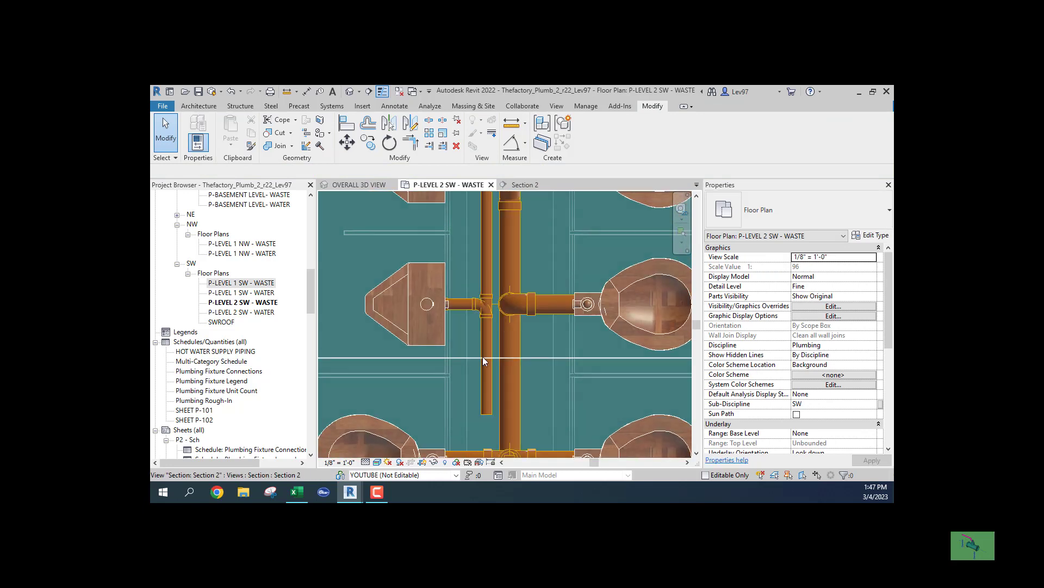
Nudge the 2" urinal branch pipe sideways toward the urinals, away from the parallel main waste pipe
{"action": "scroll", "coordinate": [454, 327], "scroll_direction": "down", "scroll_amount": 2}
{"action": "middle_click_drag", "start_coordinate": [473, 311], "coordinate": [515, 376]}
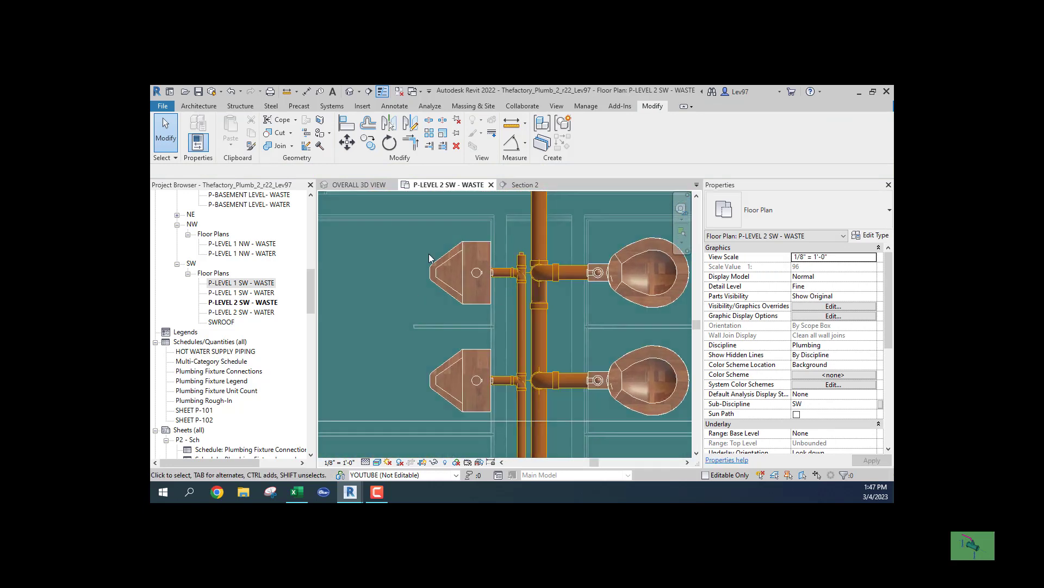
{"action": "left_click", "coordinate": [523, 344]}
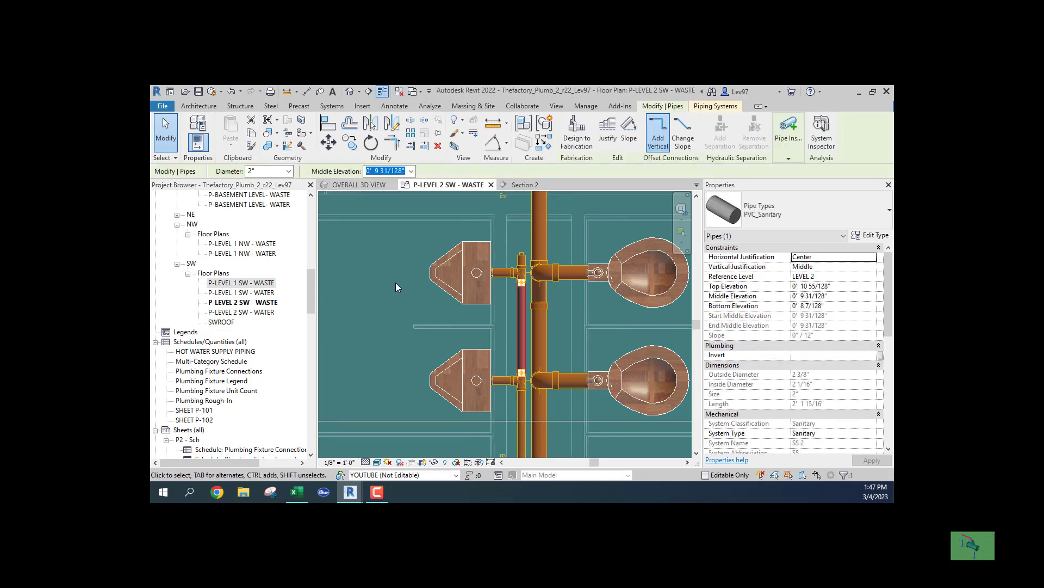
{"action": "key", "text": "Left"}
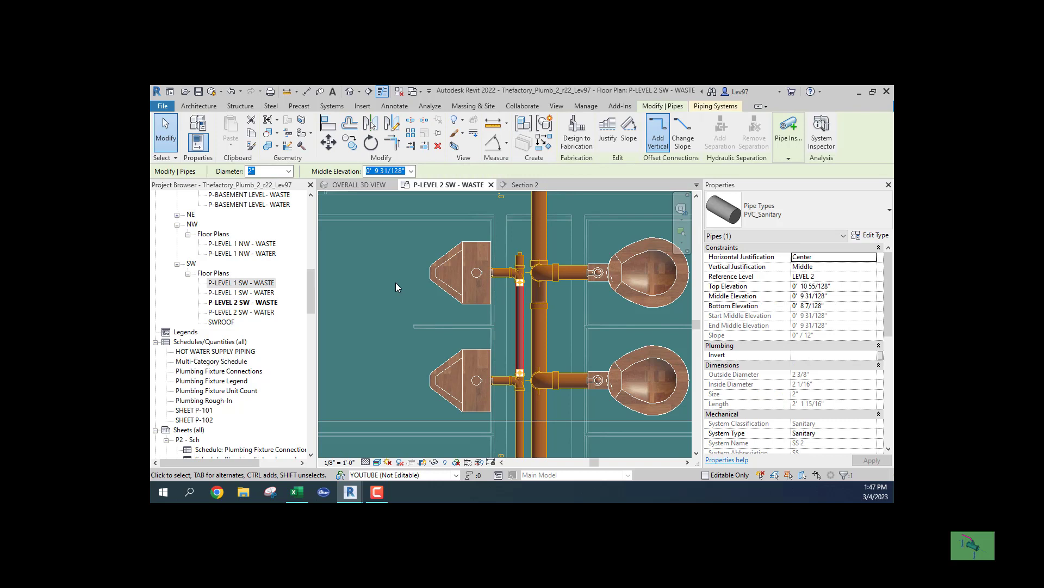
{"action": "key", "text": "Left"}
{"action": "key", "text": "Left"}
{"action": "key", "text": "Left"}
{"action": "key", "text": "Left"}
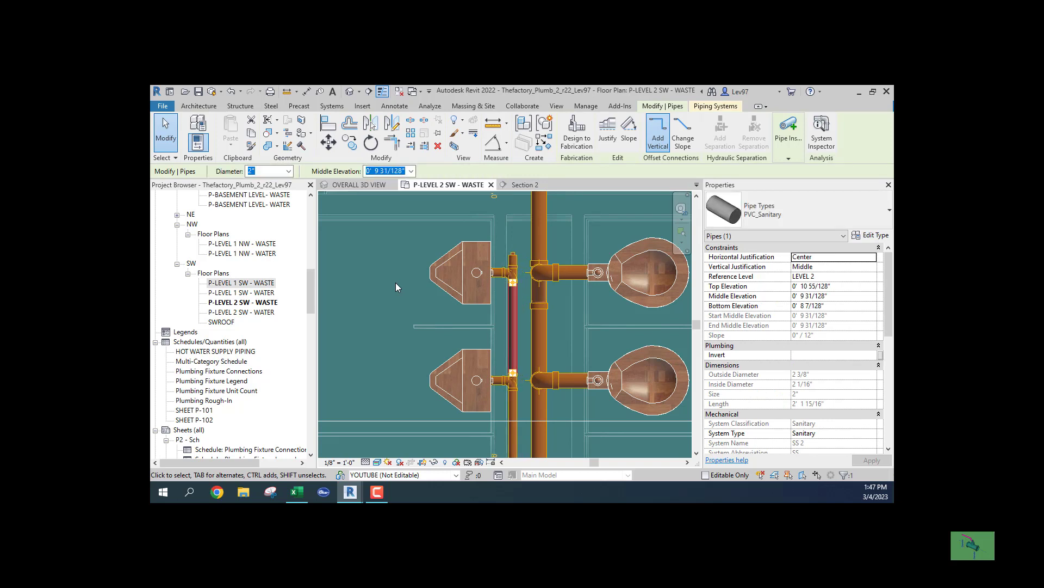
{"action": "left_click", "coordinate": [392, 281]}
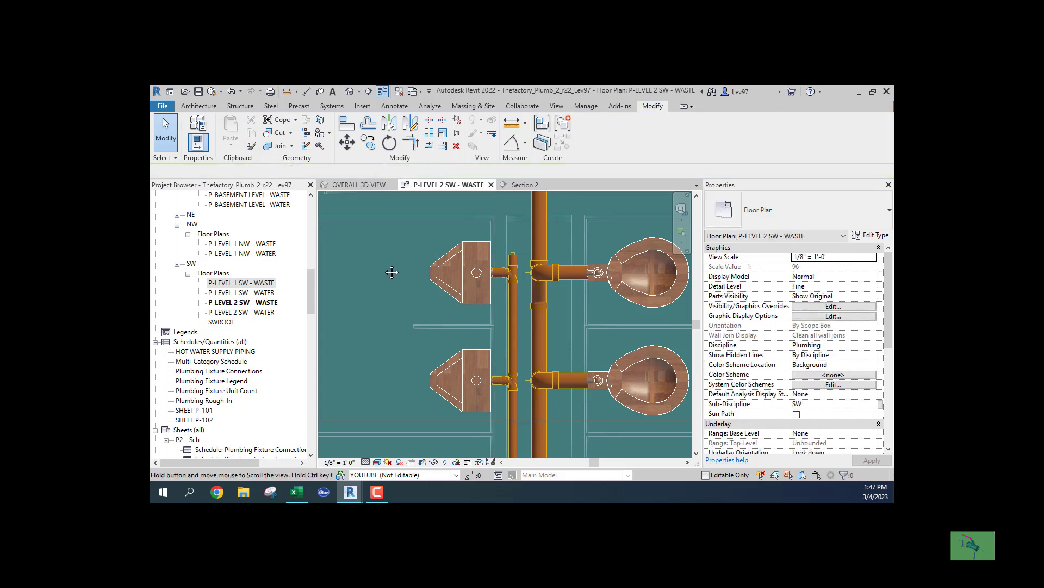
Shorten the open end of the 2" branch beyond the second urinal's tee to a pipe length of about 1' 1"
{"action": "middle_click_drag", "start_coordinate": [391, 273], "coordinate": [367, 144]}
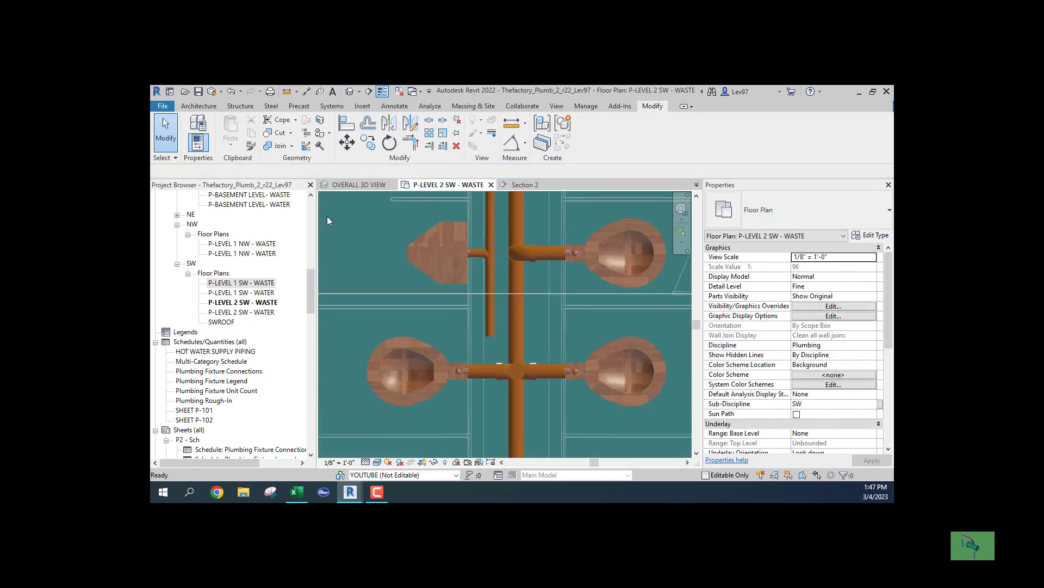
{"action": "left_click", "coordinate": [485, 315]}
{"action": "left_click_drag", "start_coordinate": [491, 335], "coordinate": [495, 313]}
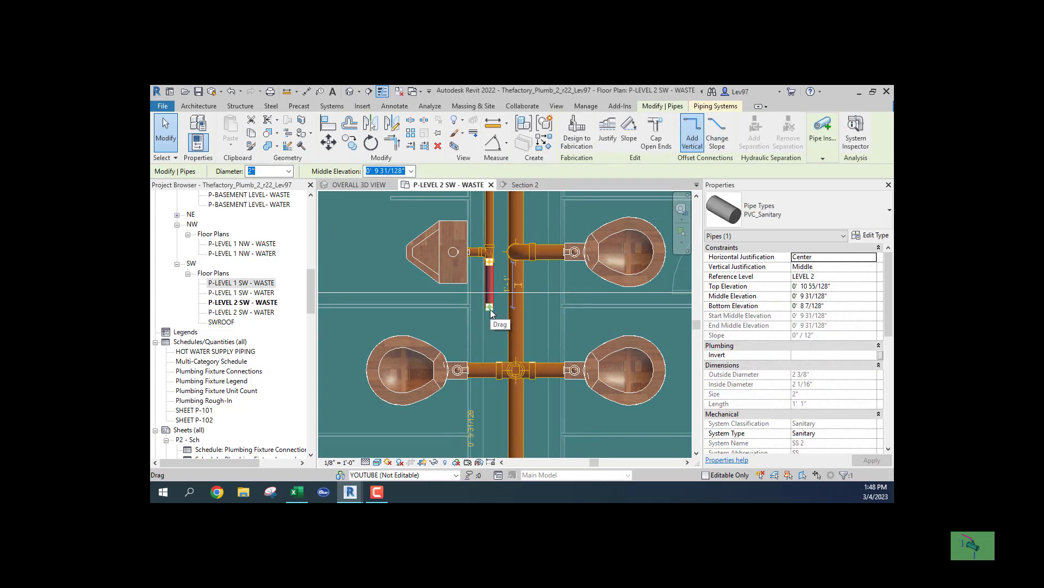
Move the Section 2 line past the branch's open end to just before the next toilet pair, and check the pipes in Section 2
{"action": "left_click", "coordinate": [541, 293]}
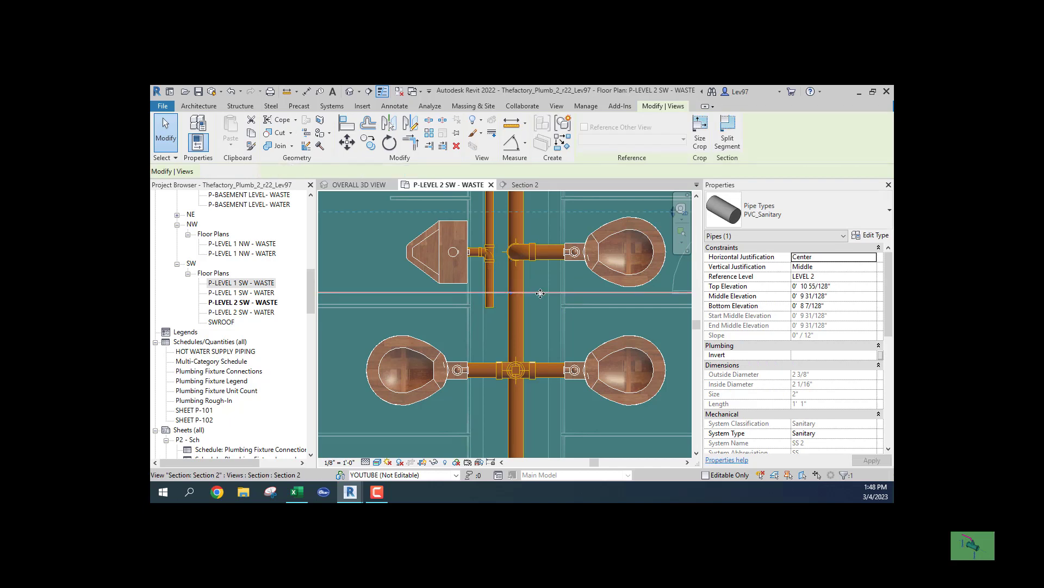
{"action": "left_click_drag", "start_coordinate": [540, 294], "coordinate": [538, 347]}
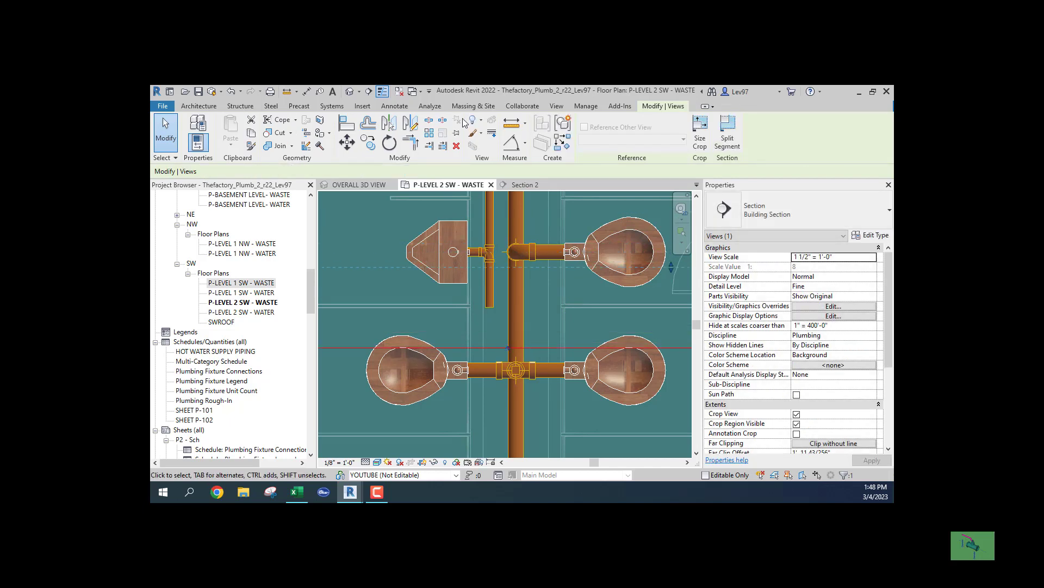
{"action": "left_click", "coordinate": [537, 183]}
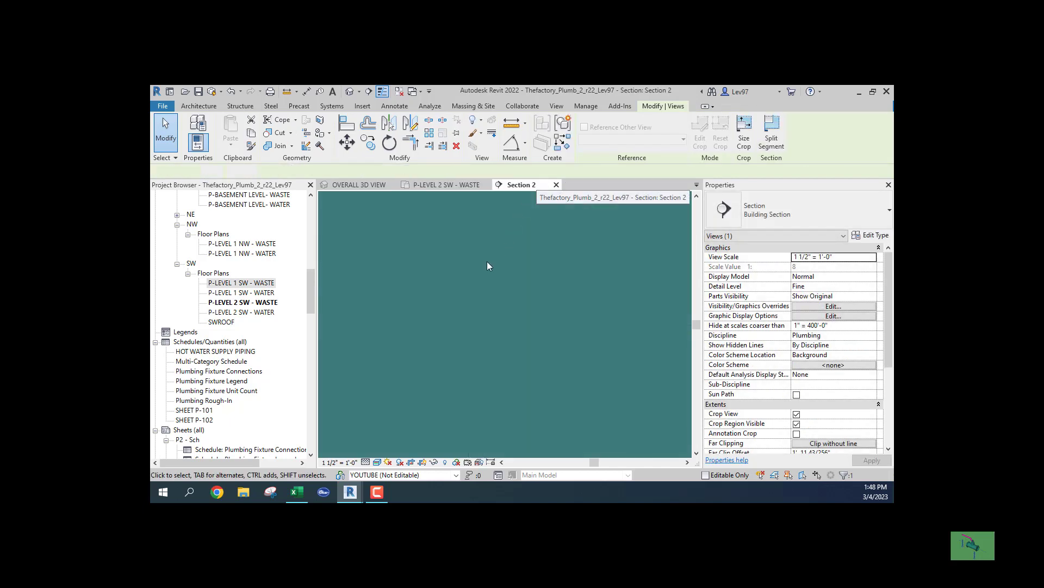
{"action": "scroll", "coordinate": [526, 266], "scroll_direction": "down", "scroll_amount": 5}
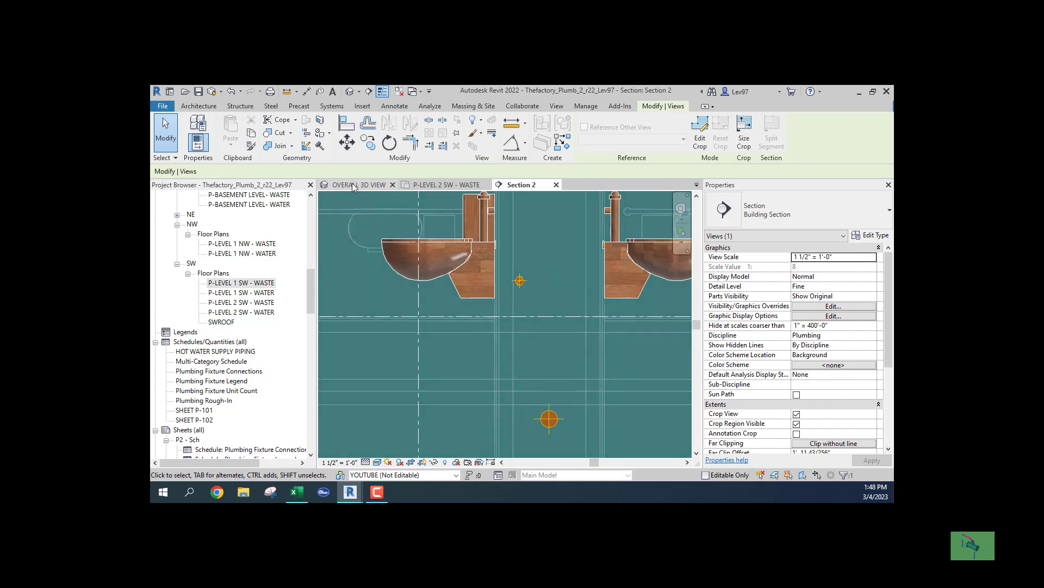
In the P-LEVEL 2 SW - WASTE plan, draw a 2" pipe diagonally from the branch's open end to the main waste pipe's centerline
{"action": "left_click", "coordinate": [458, 186]}
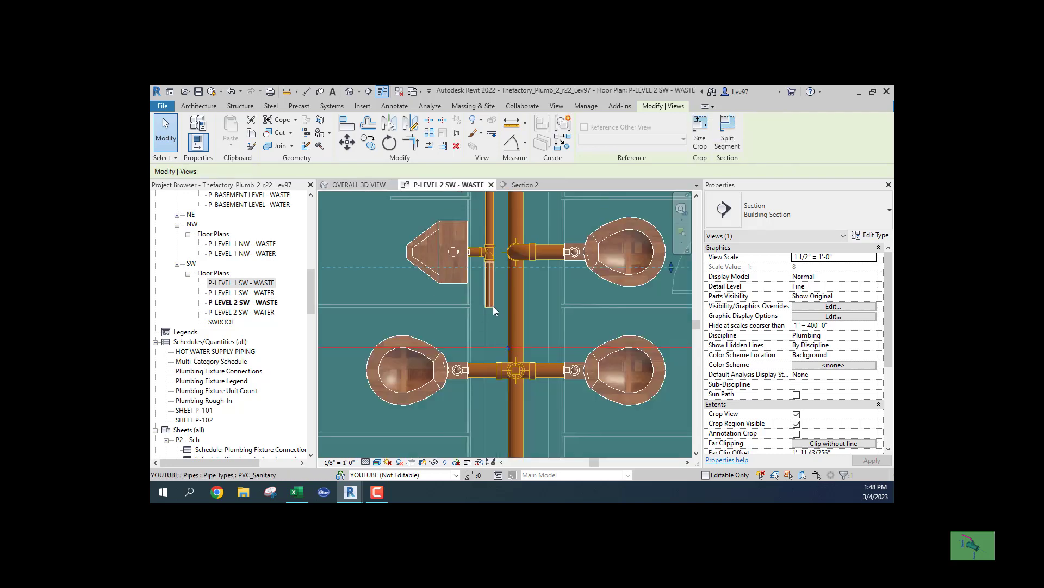
{"action": "left_click", "coordinate": [492, 303]}
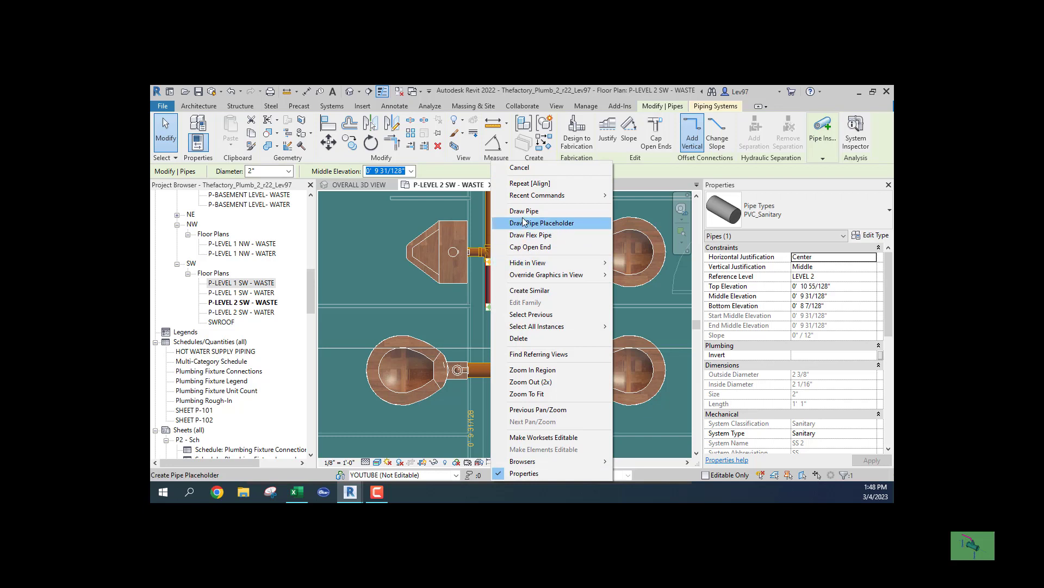
{"action": "left_click", "coordinate": [524, 213]}
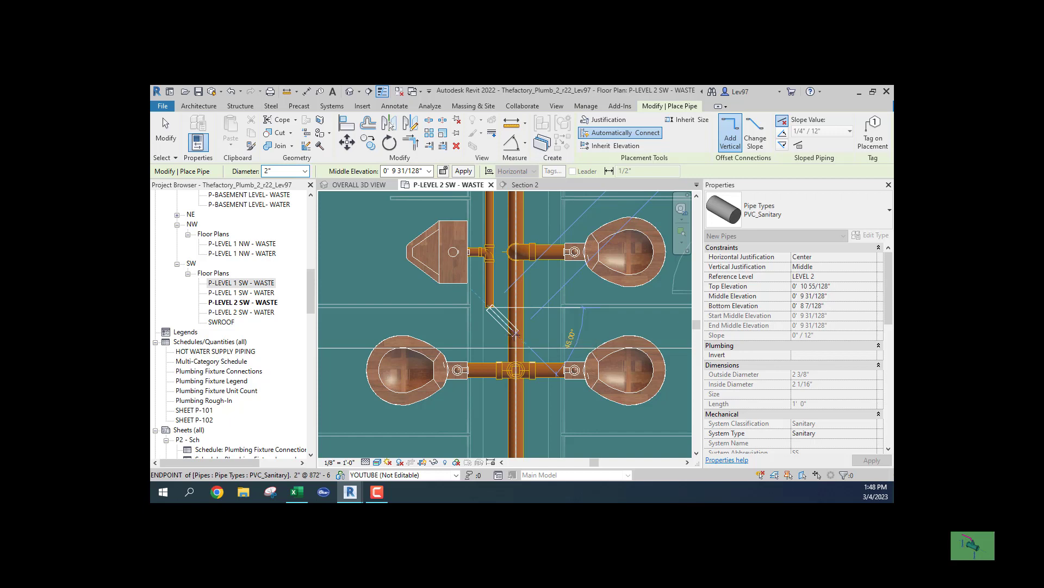
{"action": "left_click", "coordinate": [514, 333]}
{"action": "key", "text": "Escape"}
{"action": "key", "text": "Escape"}
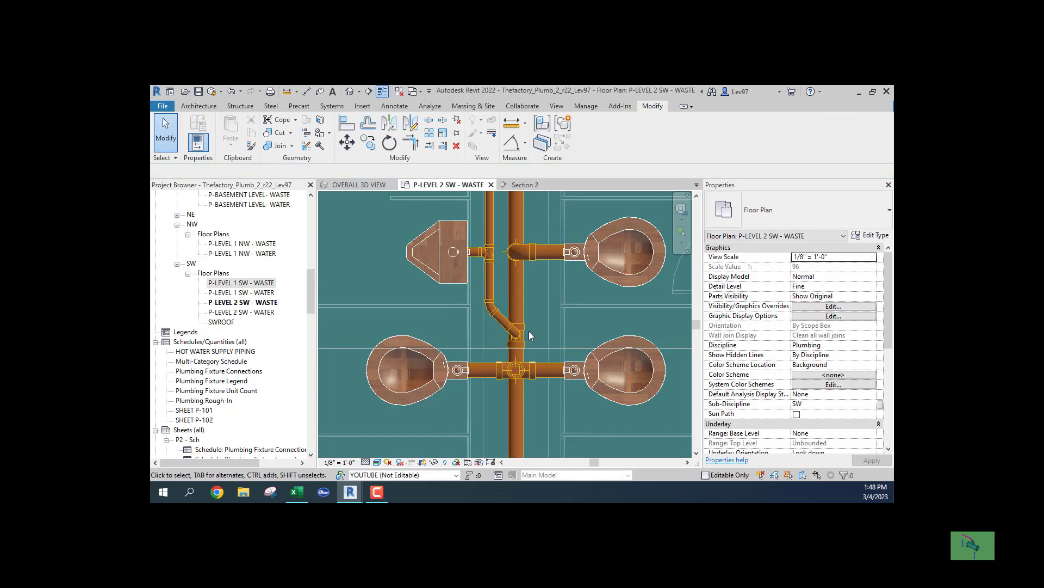
Nudge the reducing sanitary tee on the main waste pipe up along the main, away from the toilet pair's connection
{"action": "left_click", "coordinate": [525, 331]}
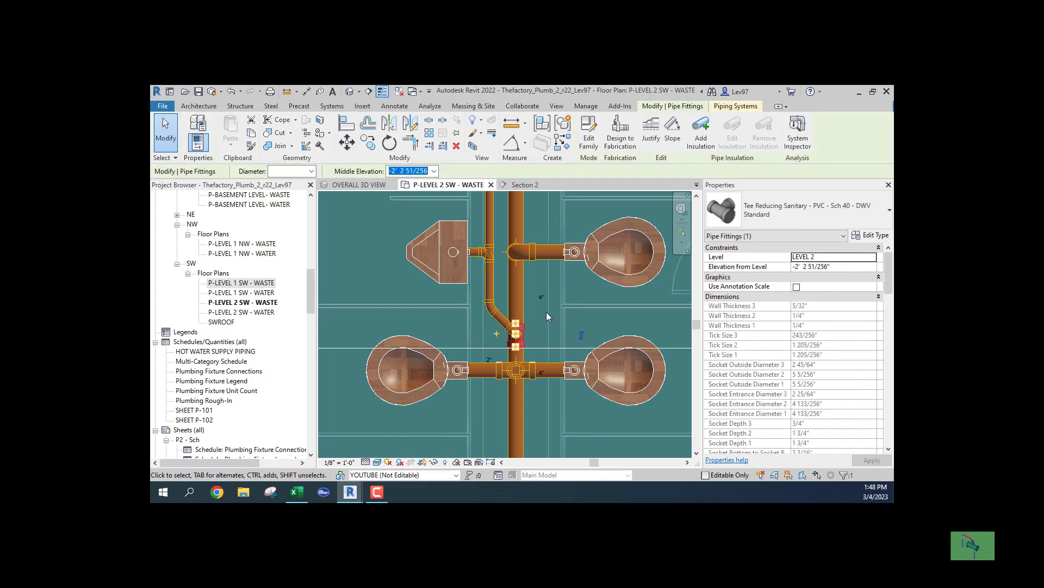
{"action": "key", "text": "Up"}
{"action": "key", "text": "Up"}
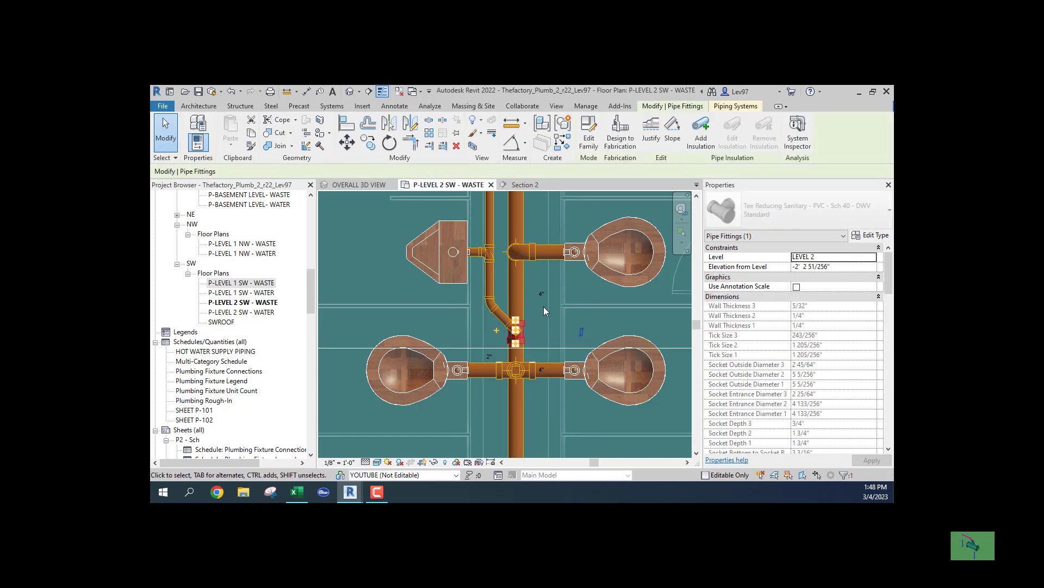
{"action": "key", "text": "Up"}
{"action": "key", "text": "Up"}
{"action": "key", "text": "Up"}
{"action": "key", "text": "Up"}
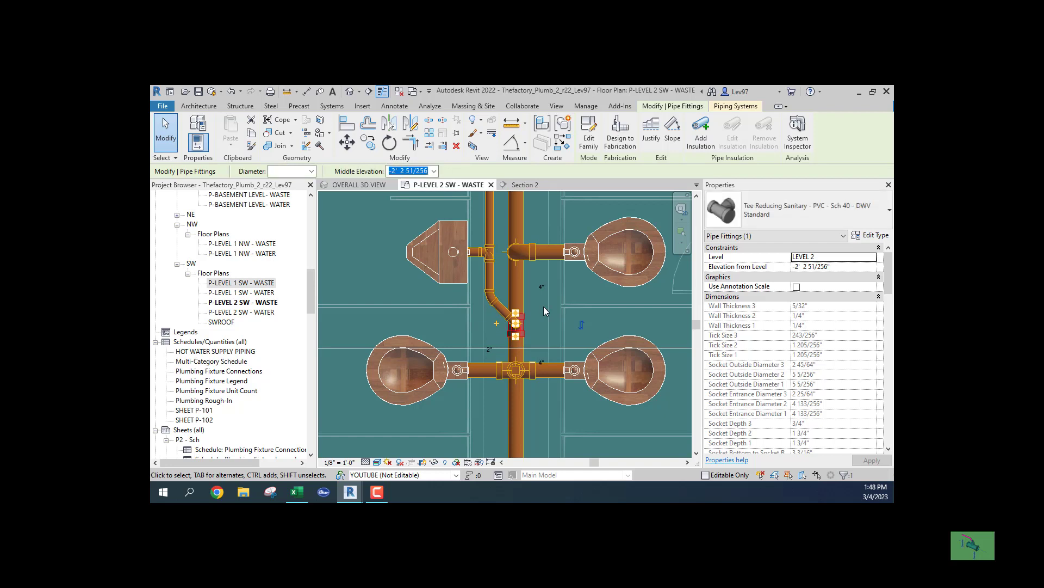
{"action": "key", "text": "Up"}
{"action": "key", "text": "Up"}
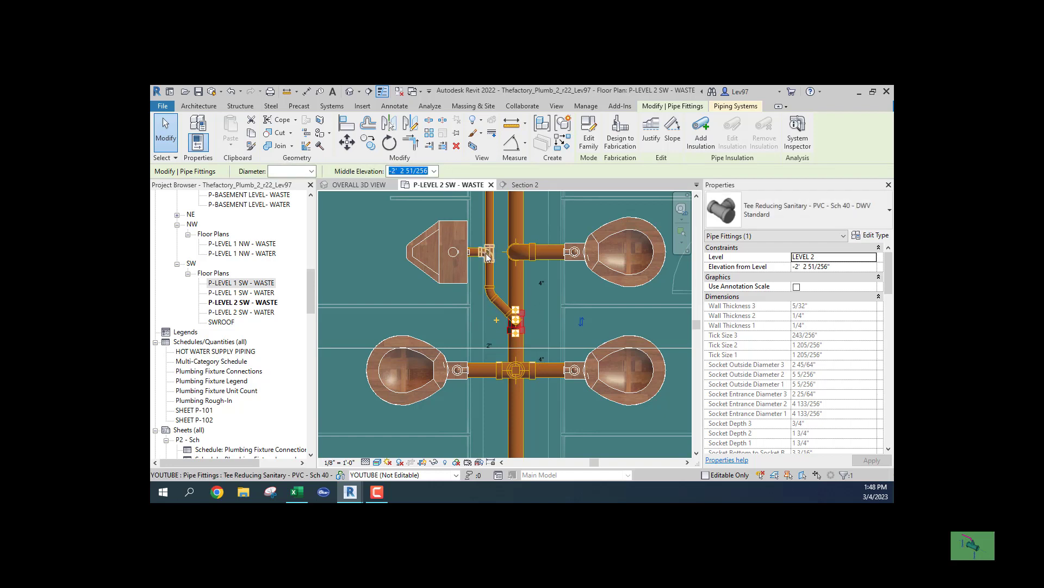
{"action": "key", "text": "Escape"}
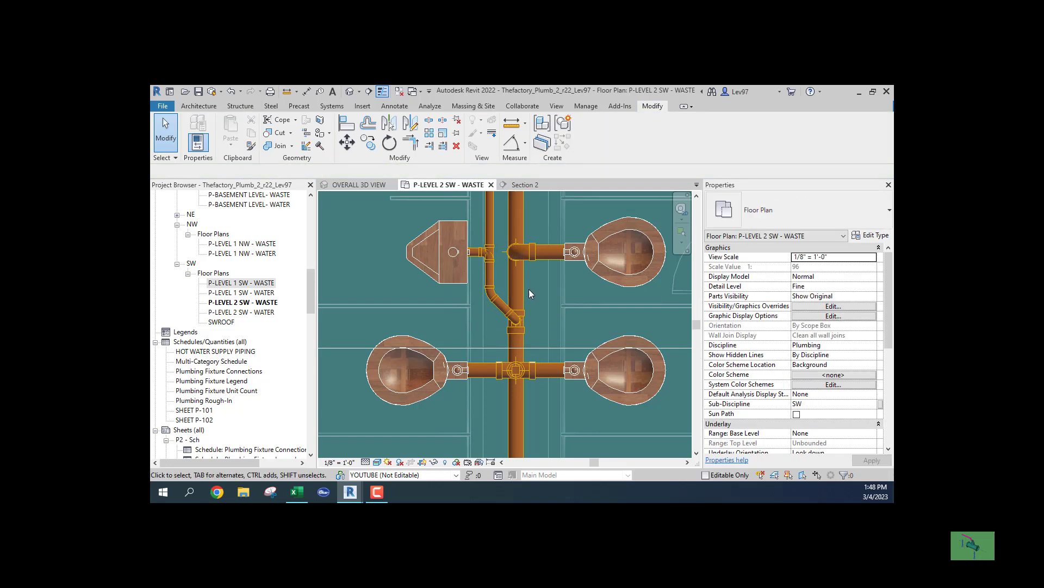
Turn off visibility of the Plumbing - DCW filter in OVERALL 3D VIEW
{"action": "middle_click_drag", "start_coordinate": [530, 286], "coordinate": [551, 278]}
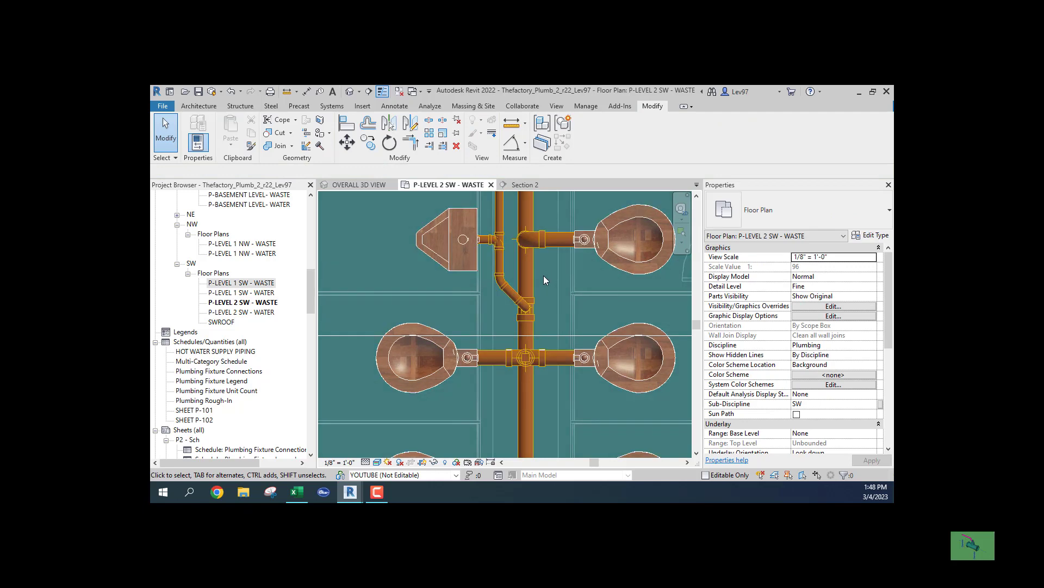
{"action": "scroll", "coordinate": [543, 275], "scroll_direction": "down", "scroll_amount": 3}
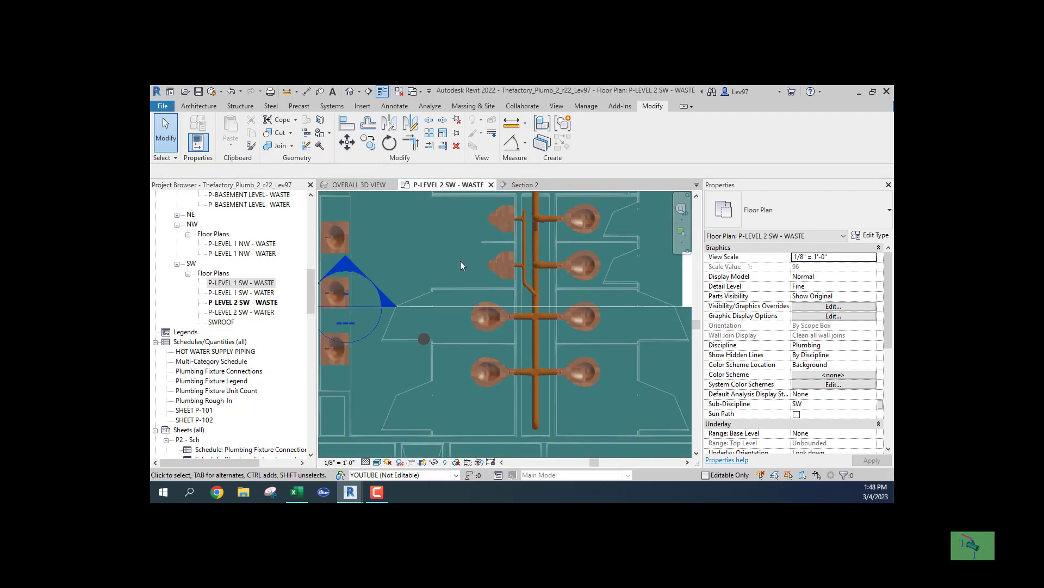
{"action": "scroll", "coordinate": [460, 266], "scroll_direction": "down", "scroll_amount": 2}
{"action": "middle_click_drag", "start_coordinate": [459, 259], "coordinate": [466, 318]}
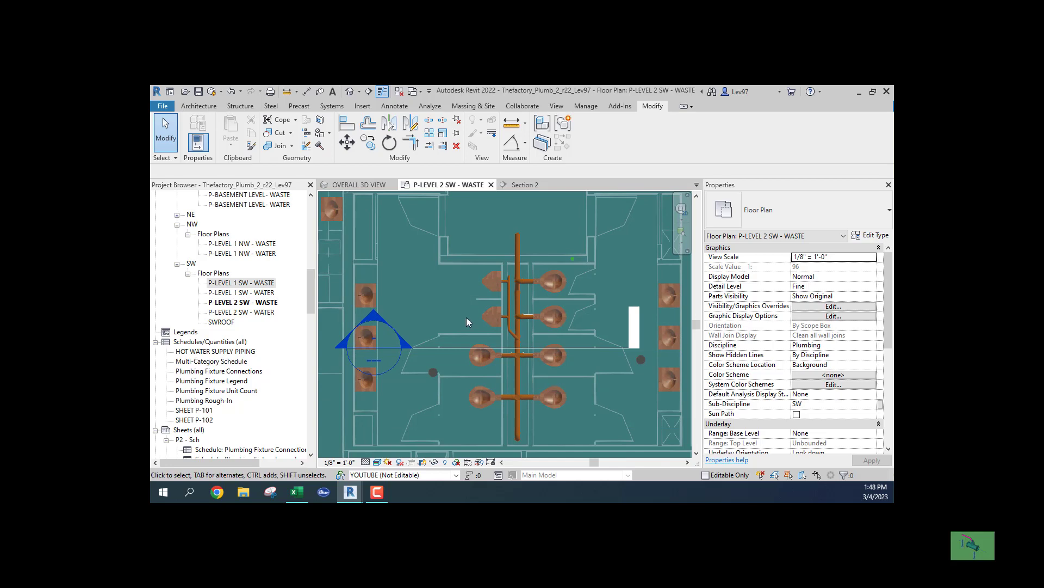
{"action": "left_click", "coordinate": [373, 188]}
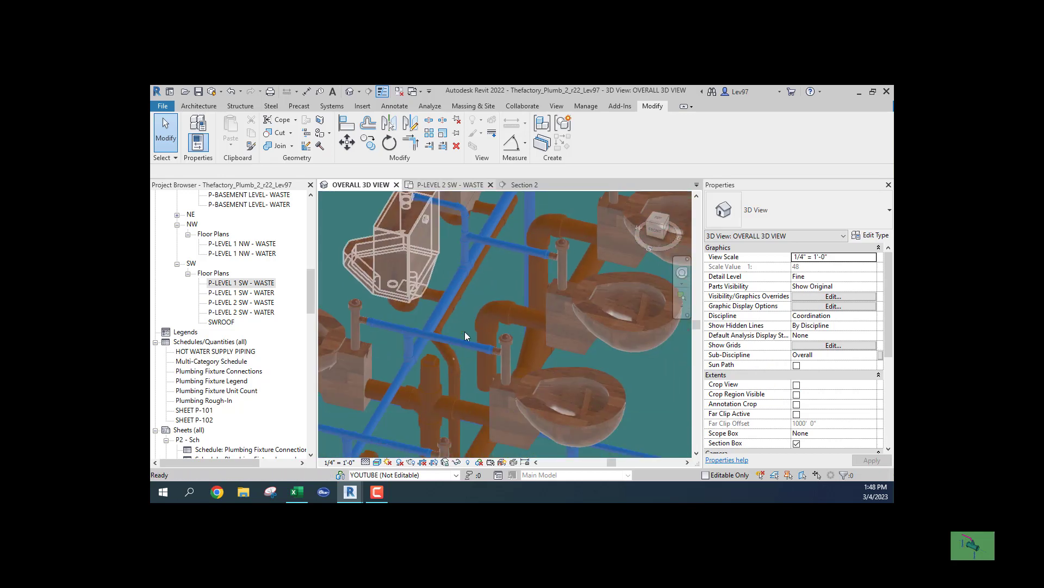
{"action": "key", "text": "v"}
{"action": "key", "text": "g"}
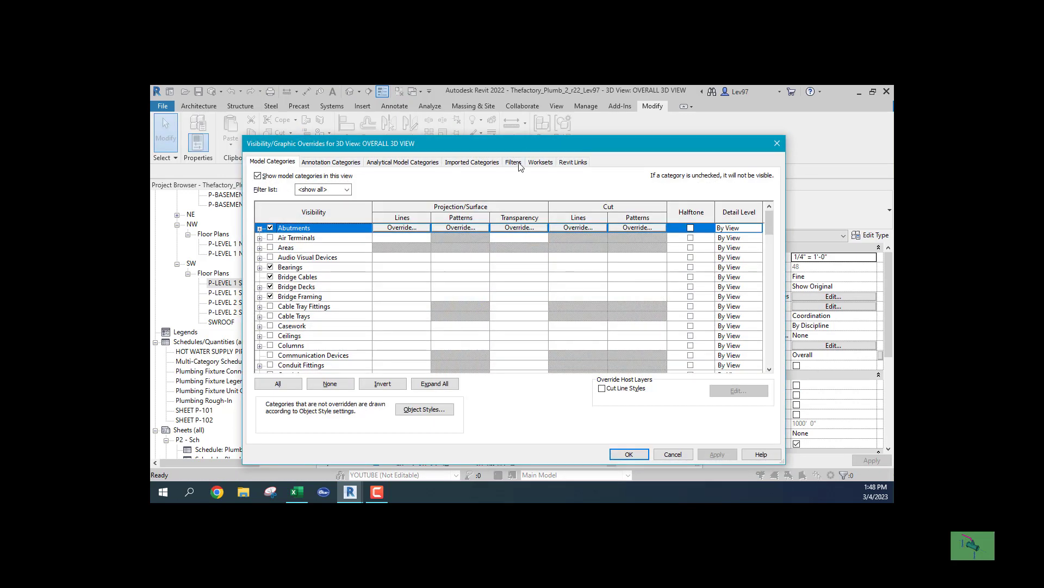
{"action": "left_click", "coordinate": [513, 163]}
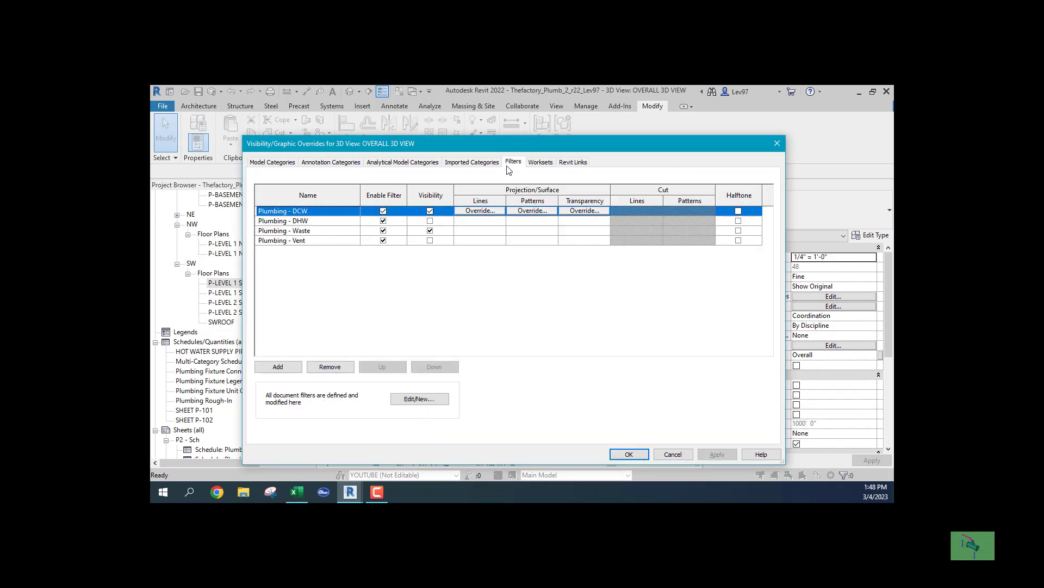
{"action": "left_click", "coordinate": [430, 211]}
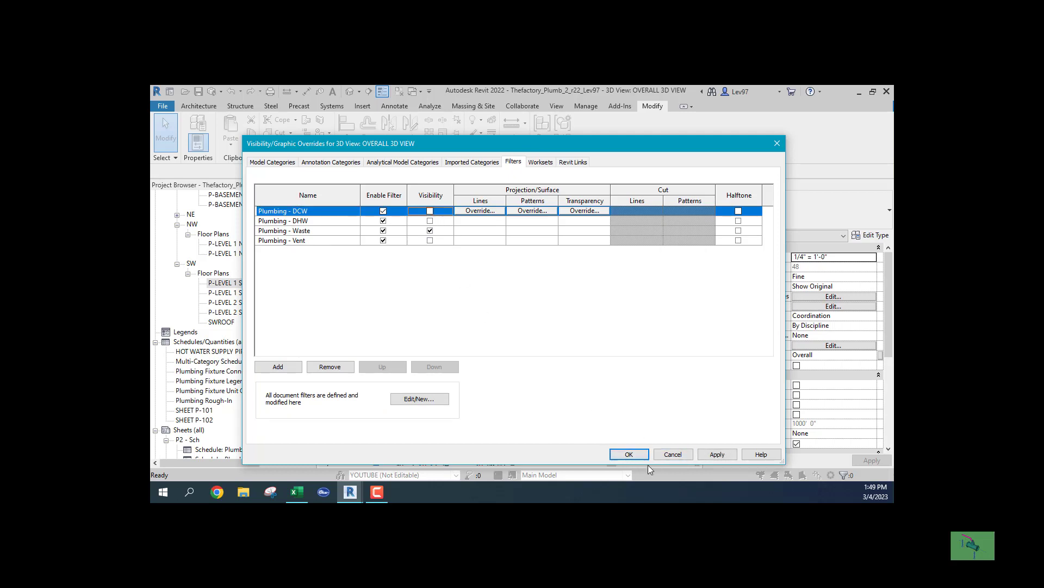
{"action": "left_click", "coordinate": [629, 454]}
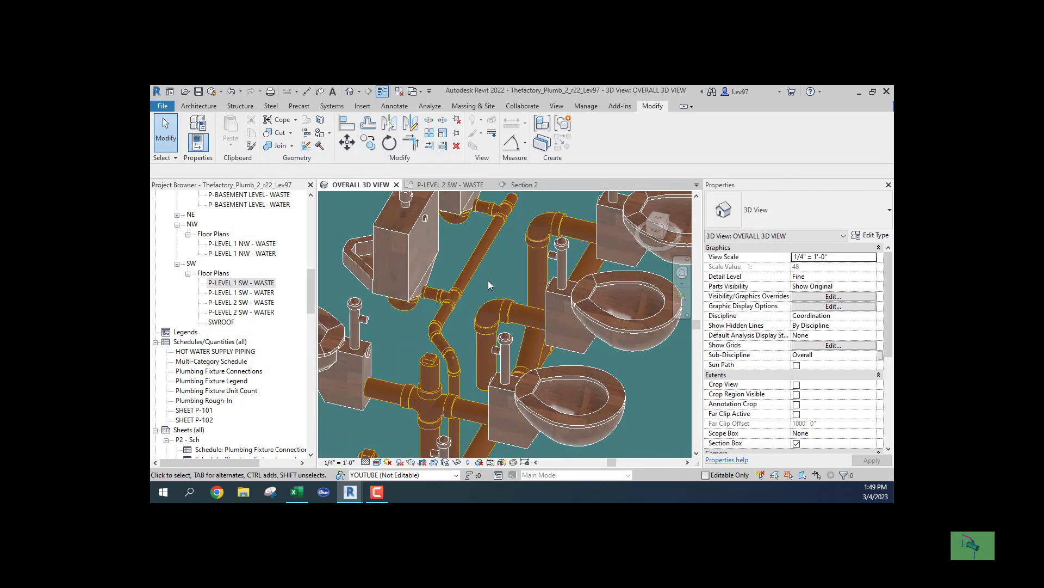
Replace the reducing tee where the 2" urinal drop meets the 4" main with Wye Combination with 8th Bend - PVC - Sch 40 - DWV Standard
{"action": "middle_click_drag", "start_coordinate": [488, 280], "coordinate": [523, 261]}
{"action": "middle_click_drag", "start_coordinate": [520, 347], "coordinate": [550, 249]}
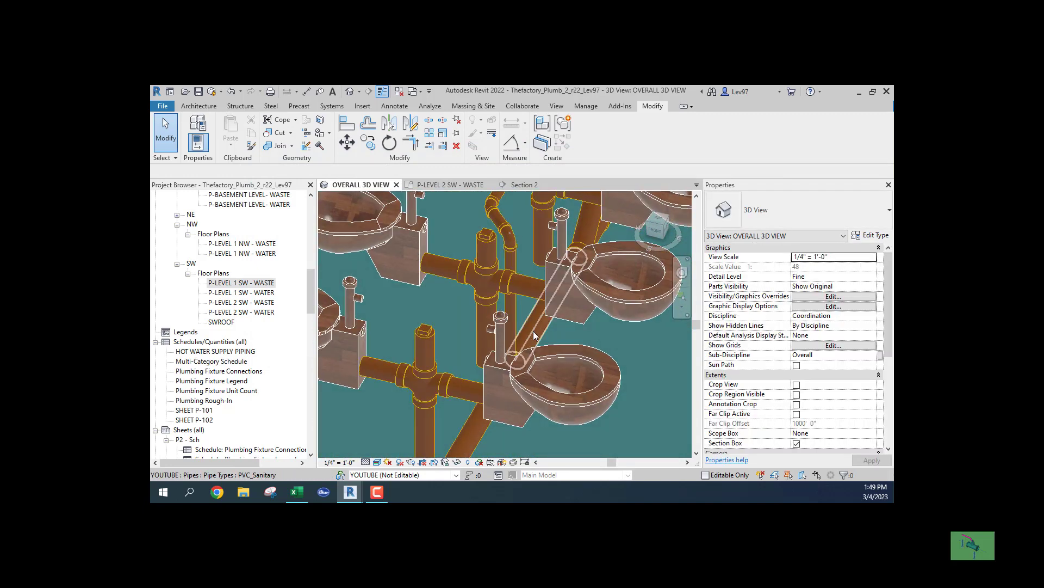
{"action": "middle_click_drag", "start_coordinate": [533, 339], "coordinate": [422, 444], "text": "shift"}
{"action": "left_click", "coordinate": [475, 243]}
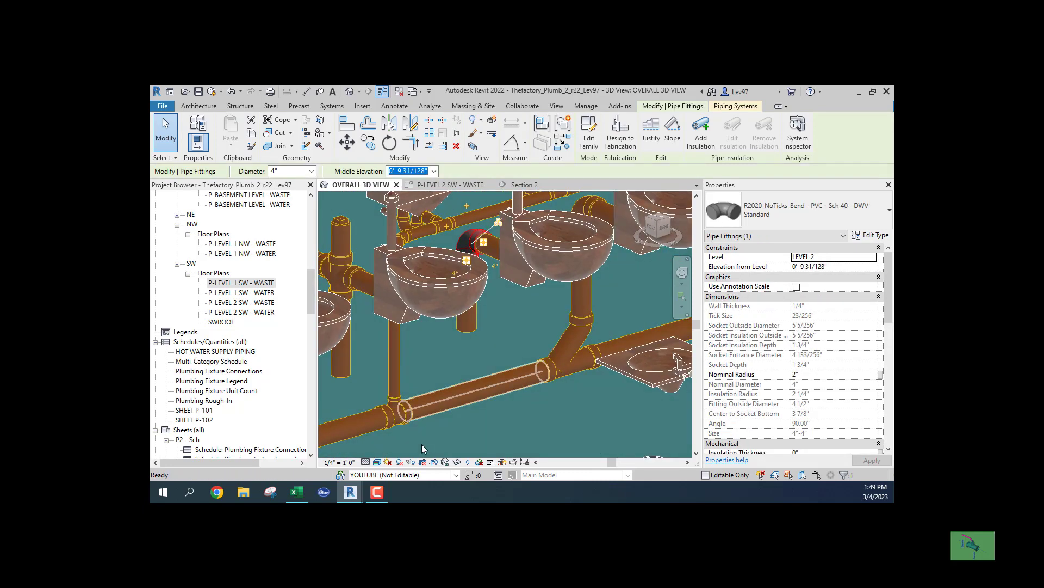
{"action": "left_click", "coordinate": [391, 416]}
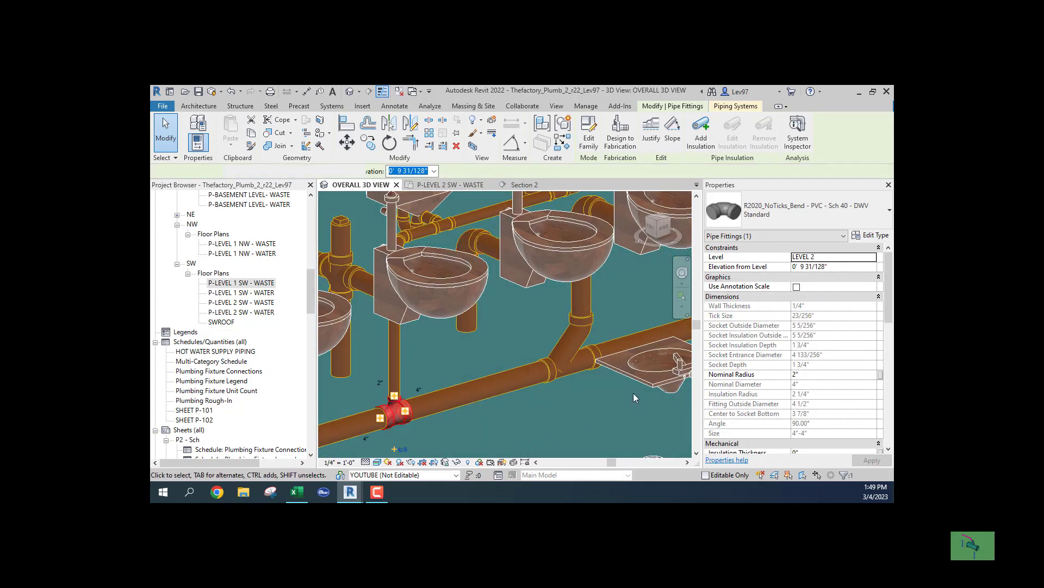
{"action": "left_click", "coordinate": [810, 225]}
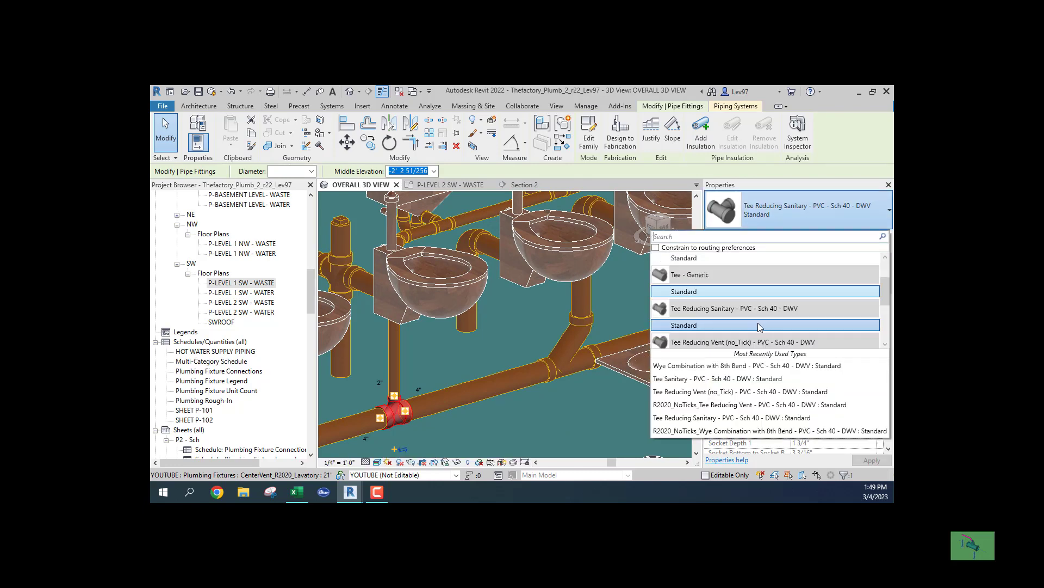
{"action": "scroll", "coordinate": [758, 322], "scroll_direction": "down", "scroll_amount": 2}
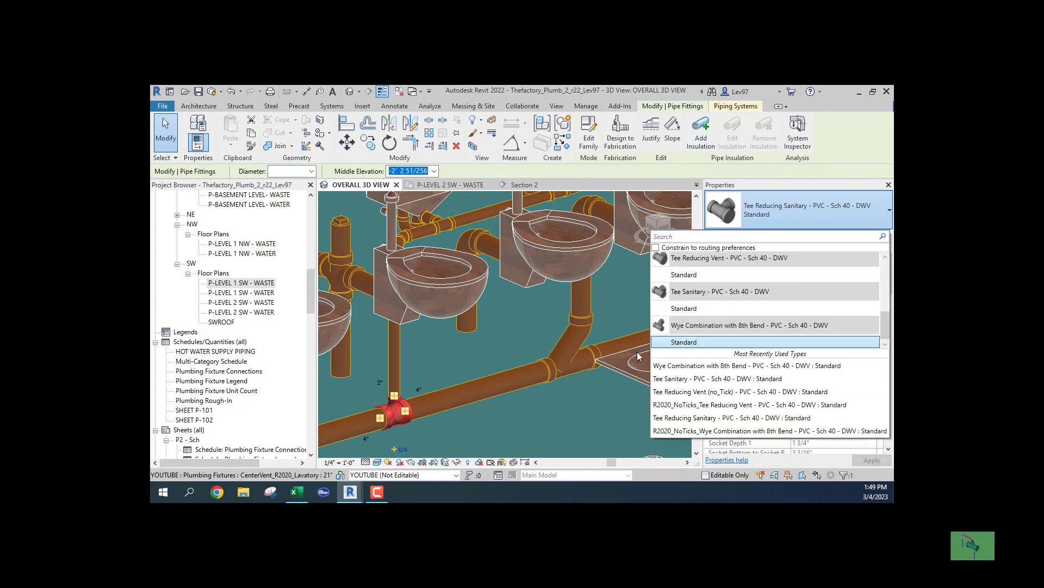
{"action": "left_click", "coordinate": [694, 343]}
{"action": "left_click", "coordinate": [467, 427]}
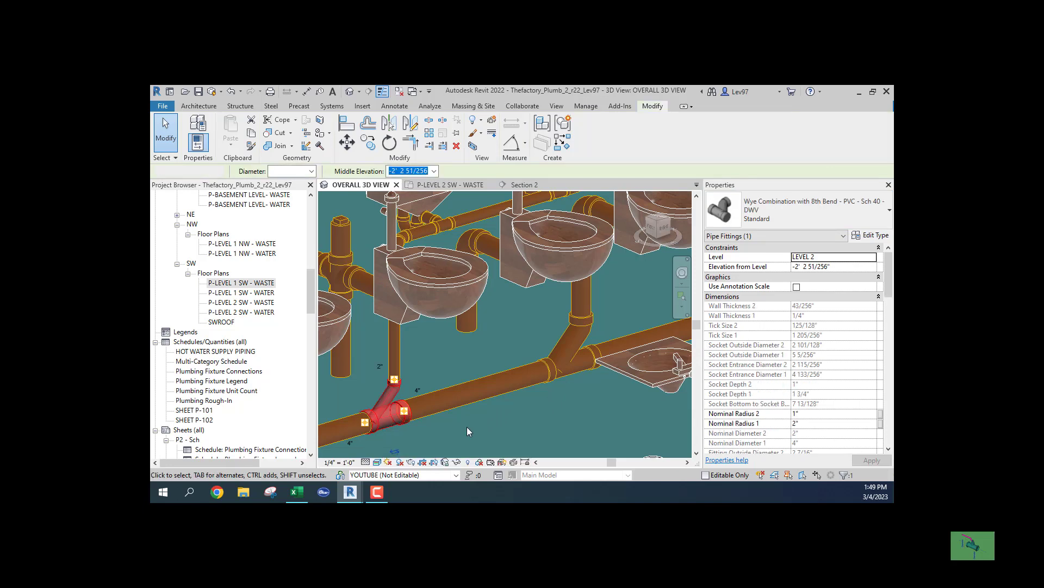
{"action": "scroll", "coordinate": [497, 426], "scroll_direction": "down", "scroll_amount": 3}
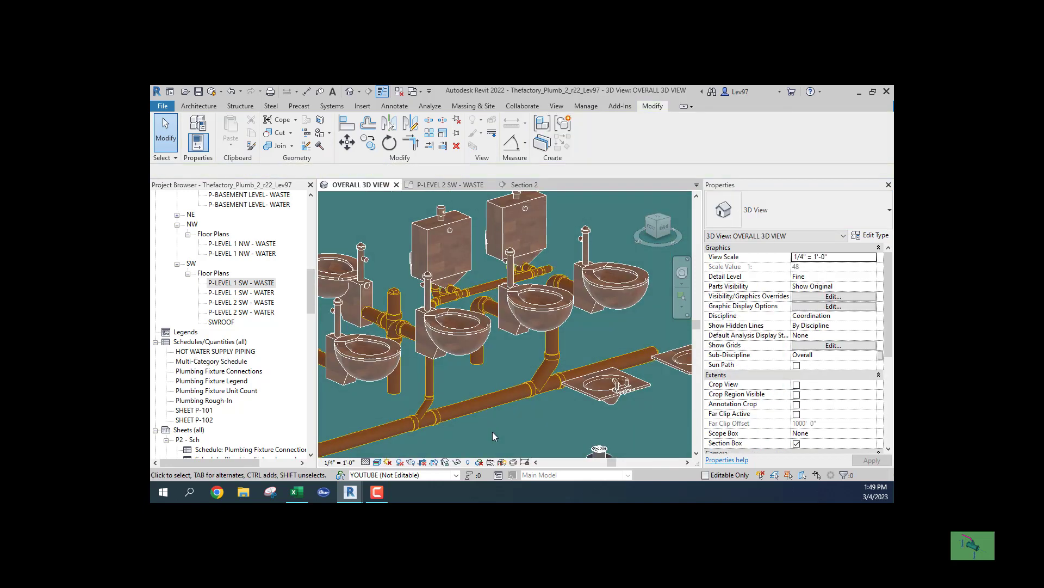
Set the PVC_Sanitary pipe type's junction routing preference to Wye Combination with 8th Bend - PVC - Sch 40 - DWV: Standard
{"action": "middle_click_drag", "start_coordinate": [493, 432], "coordinate": [505, 433]}
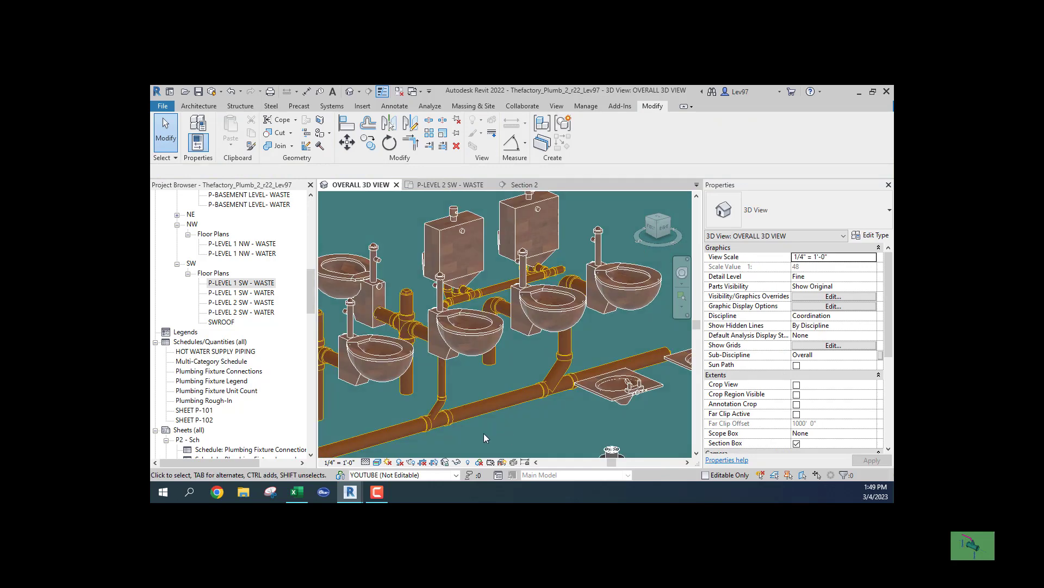
{"action": "left_click", "coordinate": [434, 414]}
{"action": "key", "text": "Delete"}
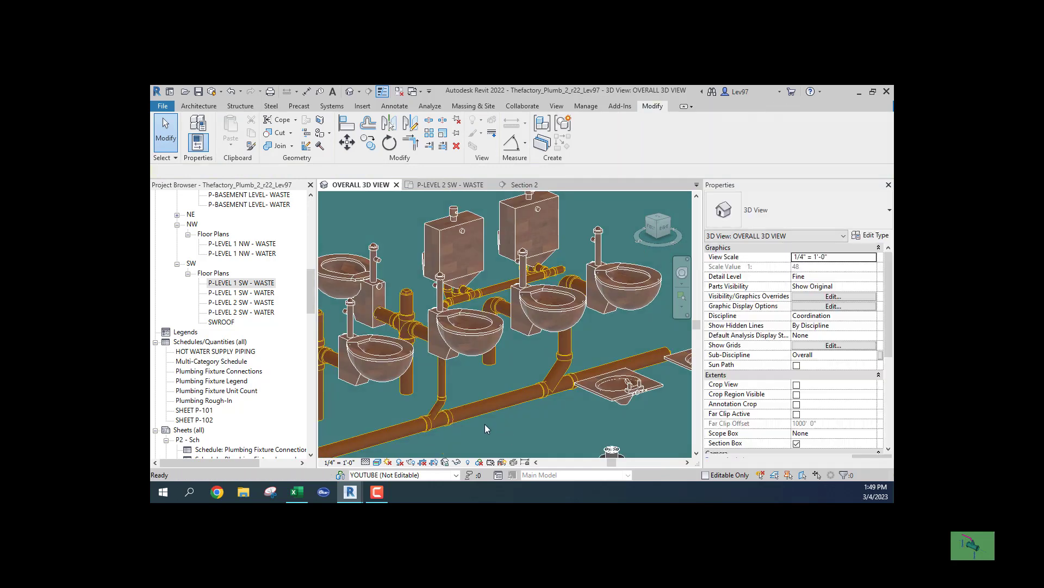
{"action": "left_click", "coordinate": [481, 407]}
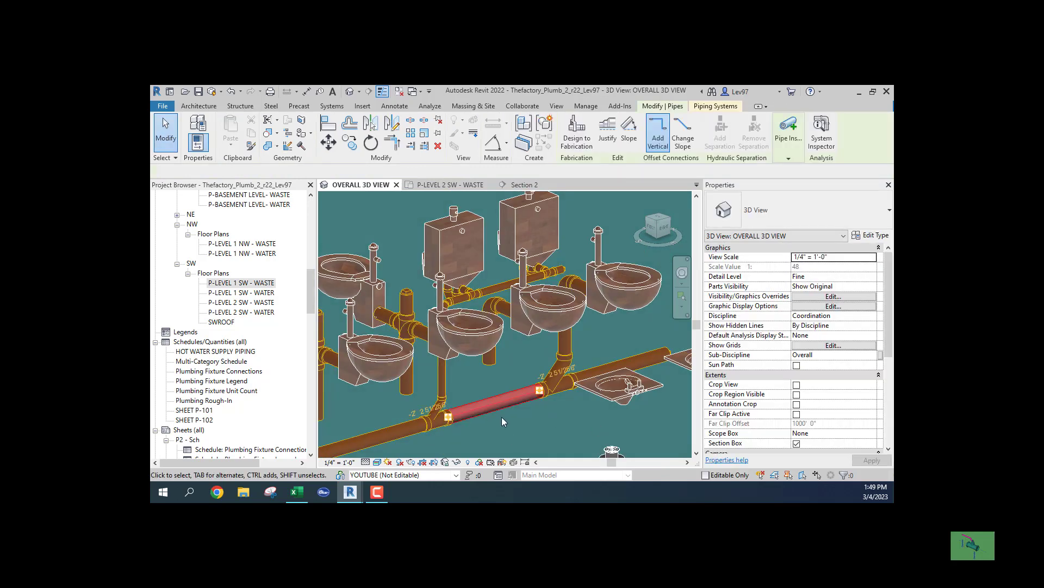
{"action": "left_click", "coordinate": [876, 237]}
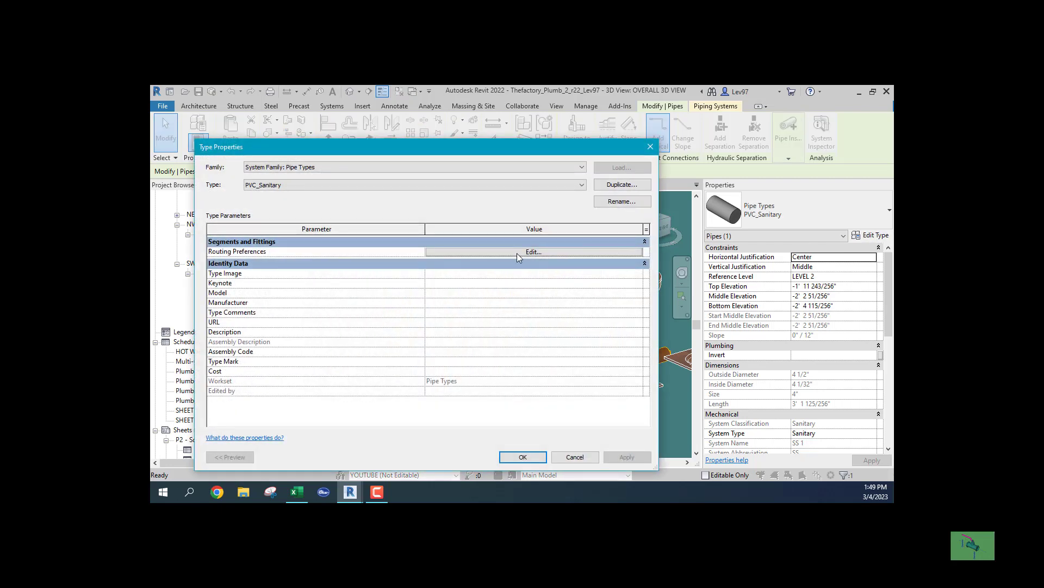
{"action": "left_click", "coordinate": [539, 253]}
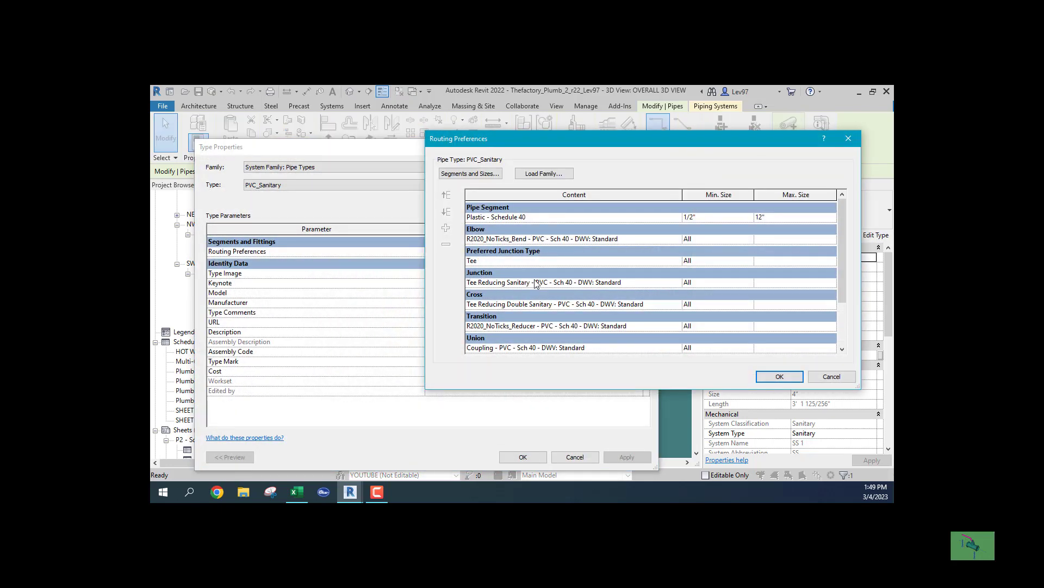
{"action": "left_click", "coordinate": [655, 283]}
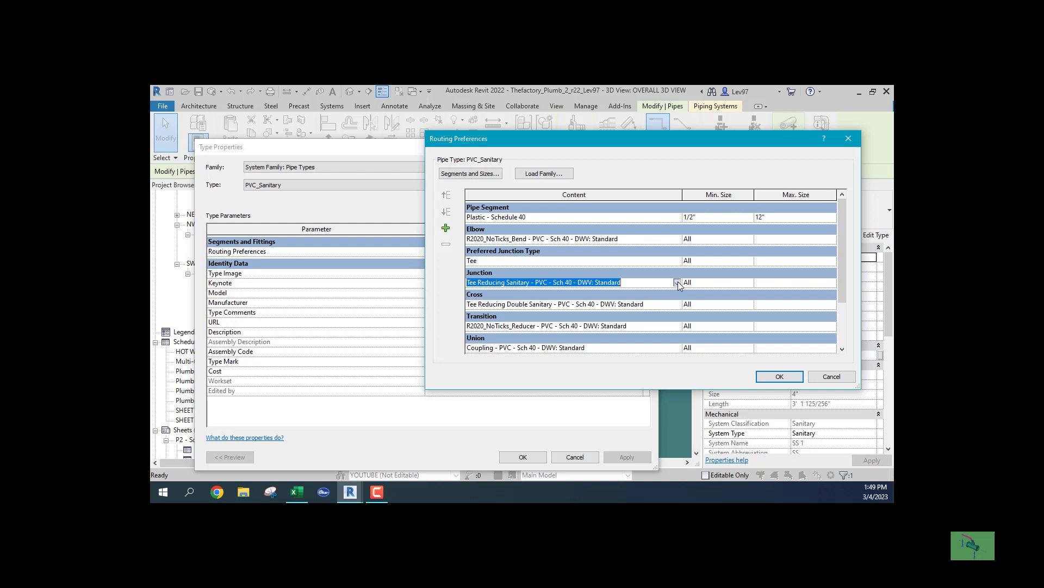
{"action": "left_click", "coordinate": [678, 283]}
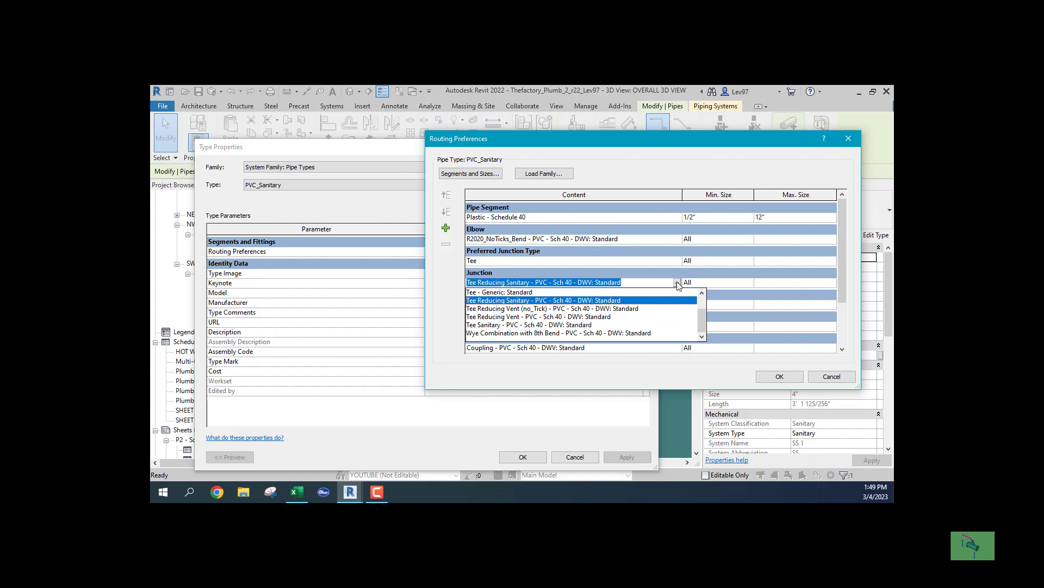
{"action": "left_click", "coordinate": [498, 333]}
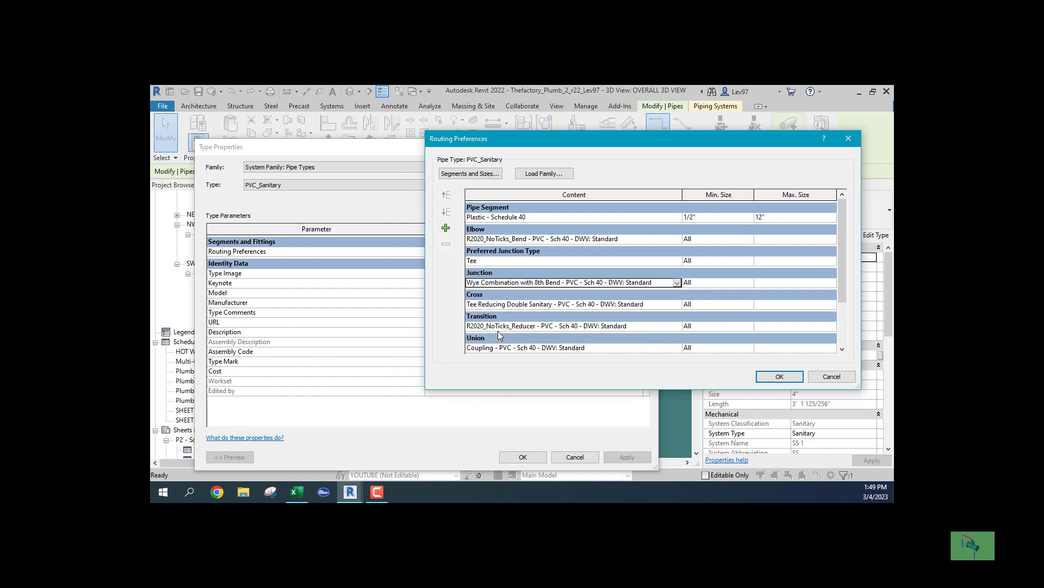
{"action": "left_click", "coordinate": [783, 379]}
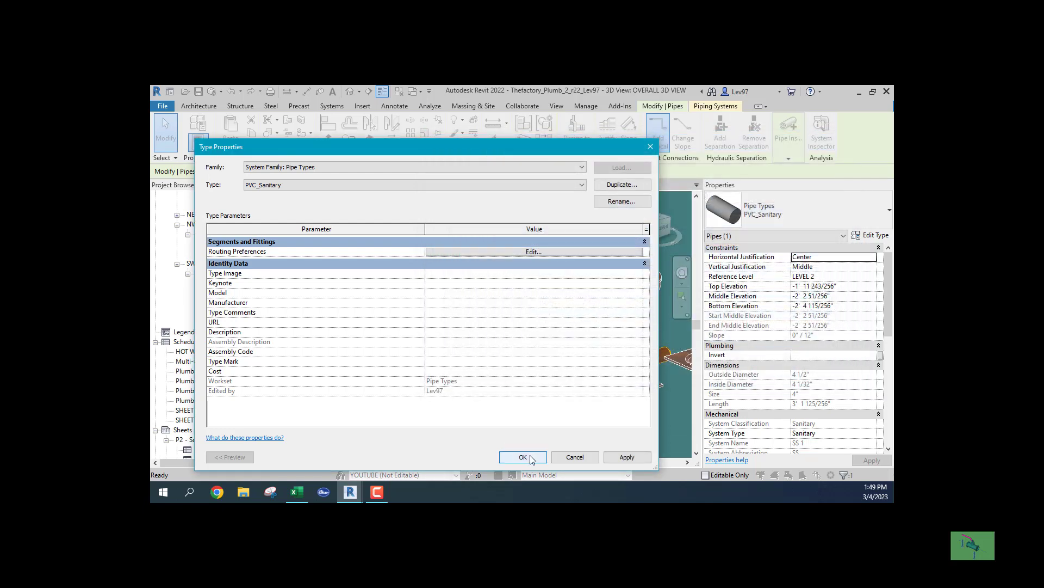
{"action": "left_click", "coordinate": [531, 458]}
{"action": "left_click", "coordinate": [537, 424]}
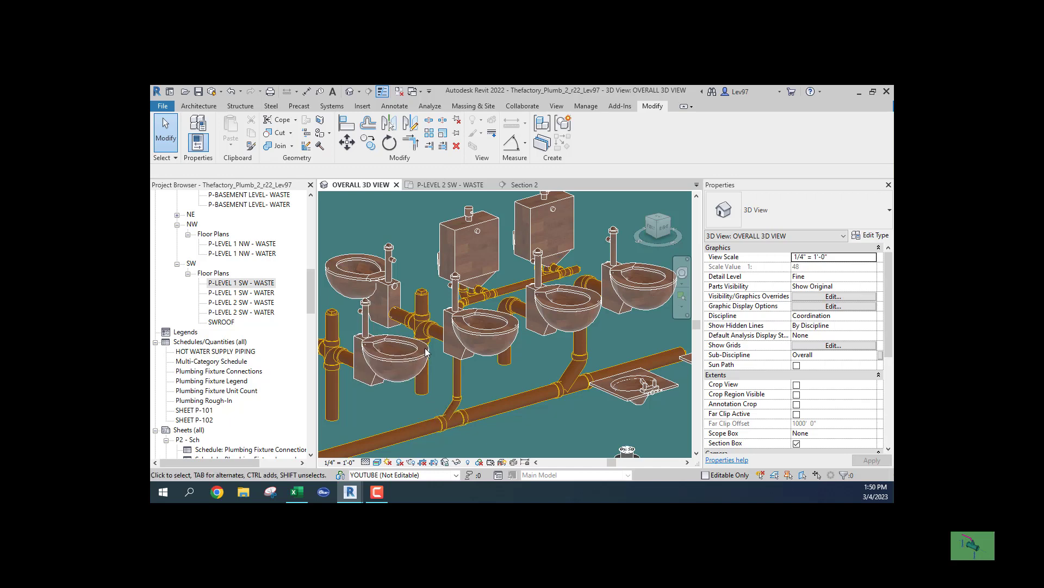
Inspect the toilet's horizontal 4" branch pipe beside the lower urinal in the P-LEVEL 2 SW - WASTE plan, Section 2 and OVERALL 3D VIEW
{"action": "left_click", "coordinate": [459, 183]}
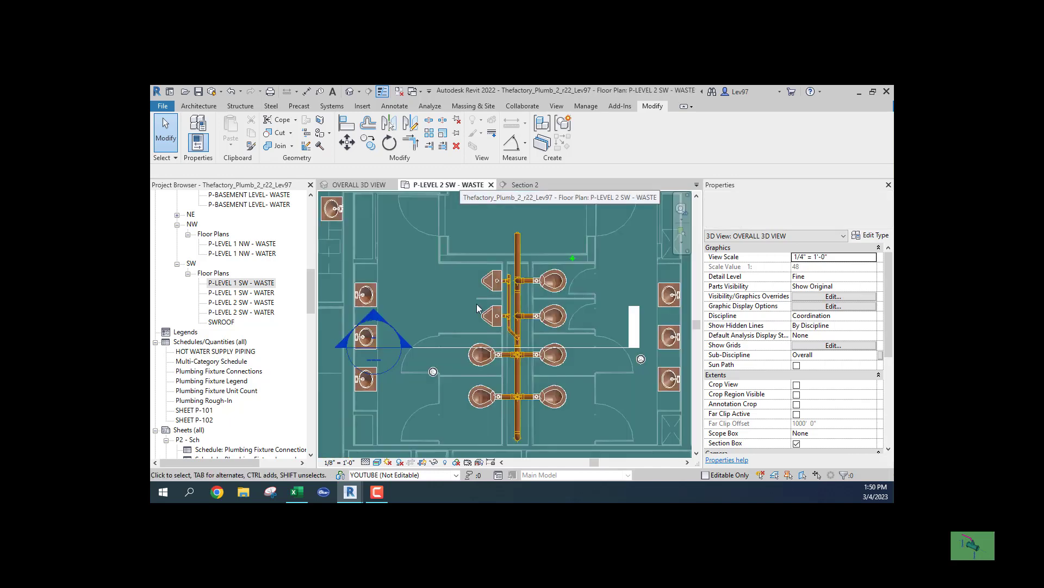
{"action": "scroll", "coordinate": [525, 334], "scroll_direction": "up", "scroll_amount": 5}
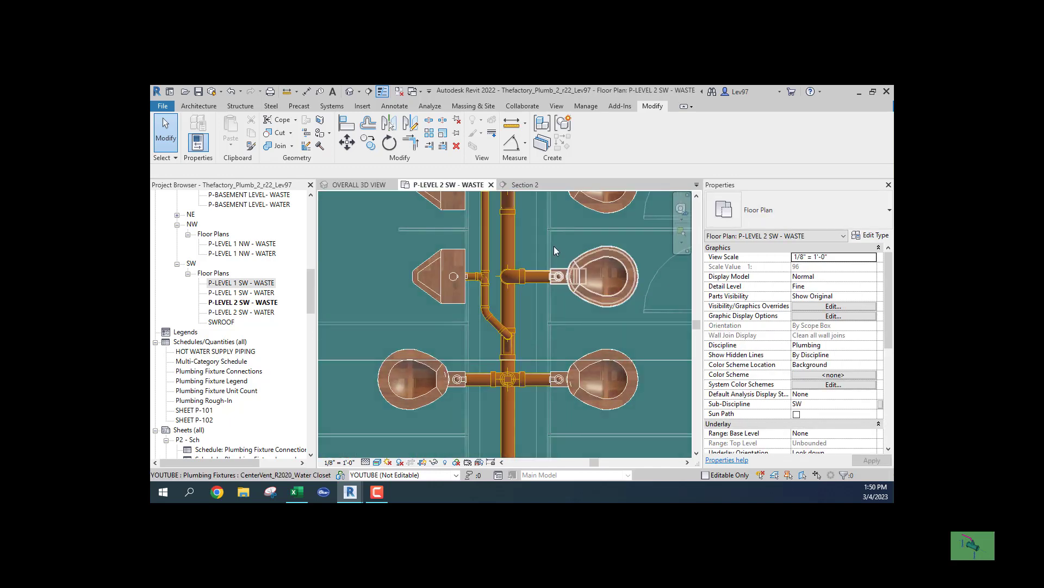
{"action": "left_click", "coordinate": [534, 281]}
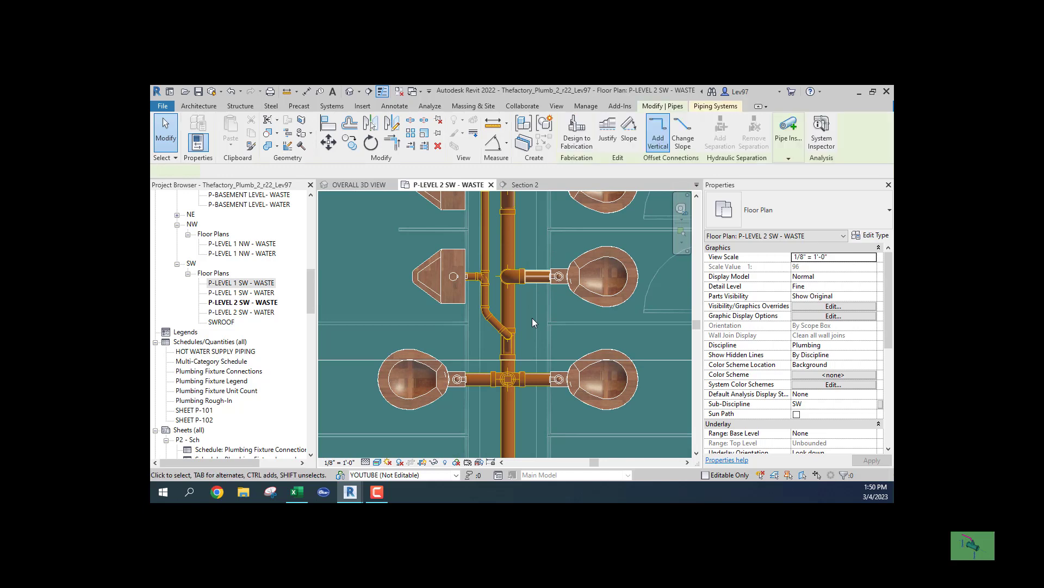
{"action": "left_click", "coordinate": [528, 185]}
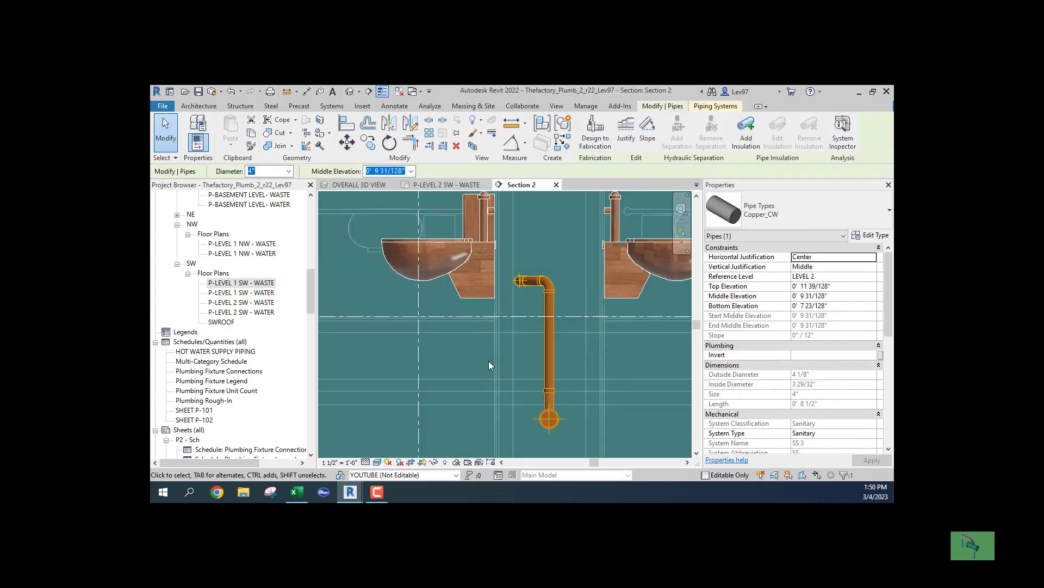
{"action": "left_click", "coordinate": [368, 185]}
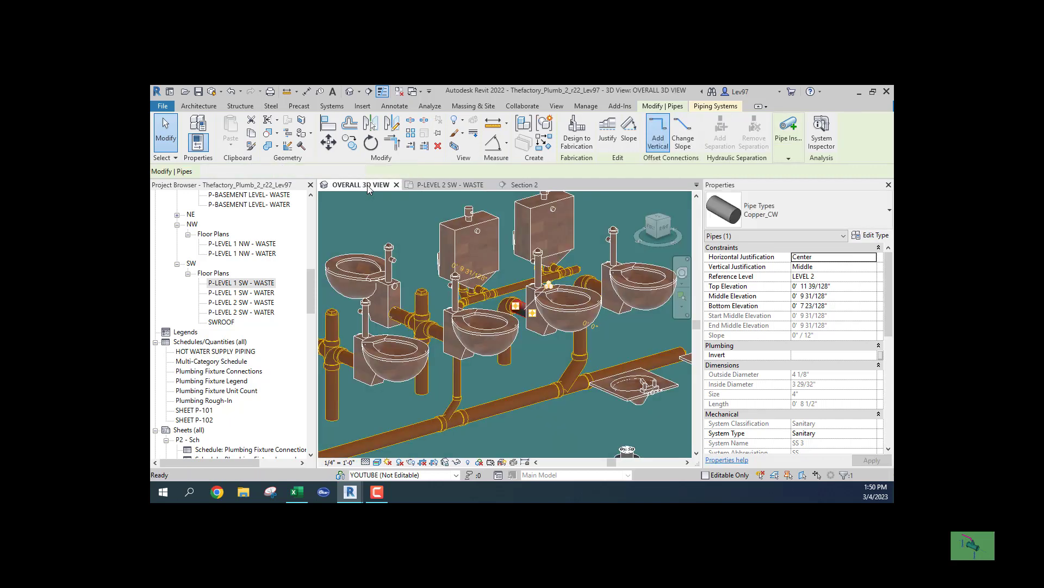
{"action": "left_click", "coordinate": [521, 413]}
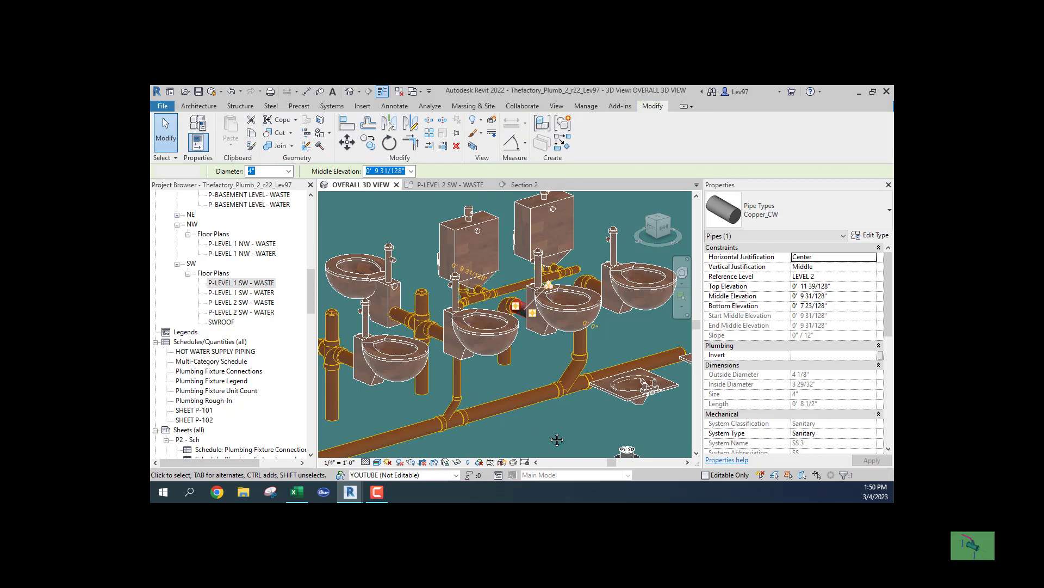
Try to join the toilet's vertical drop to the 4" main waste pipe with Trim/Extend Single Element
{"action": "left_click", "coordinate": [430, 145]}
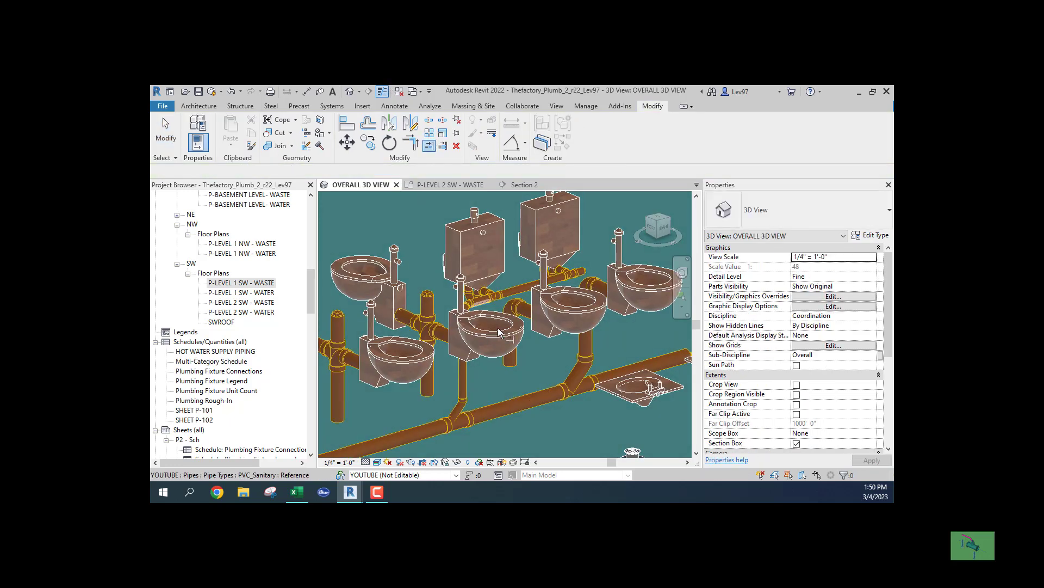
{"action": "left_click", "coordinate": [517, 402]}
{"action": "left_click", "coordinate": [550, 400]}
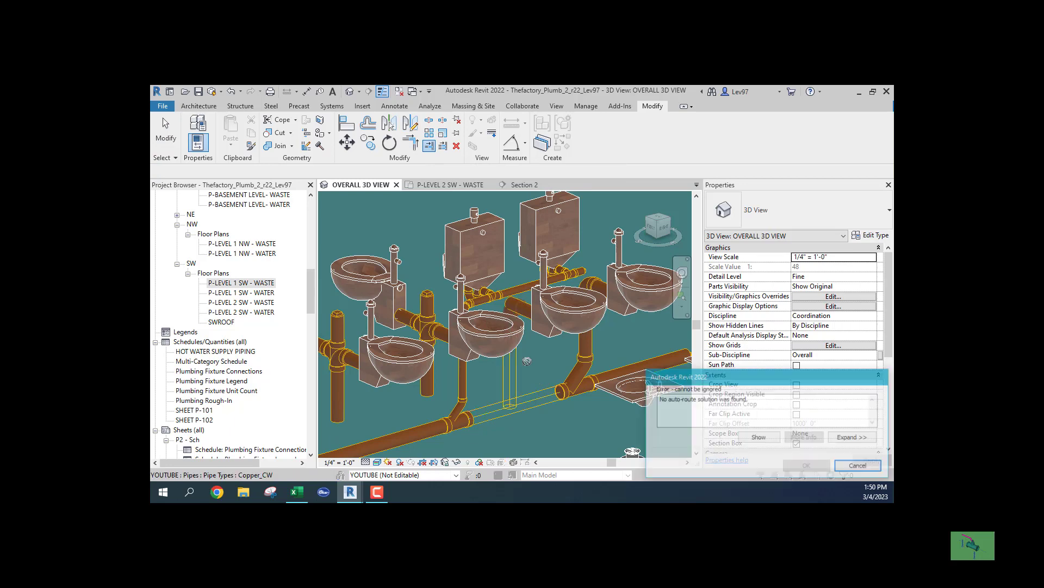
{"action": "left_click", "coordinate": [860, 467]}
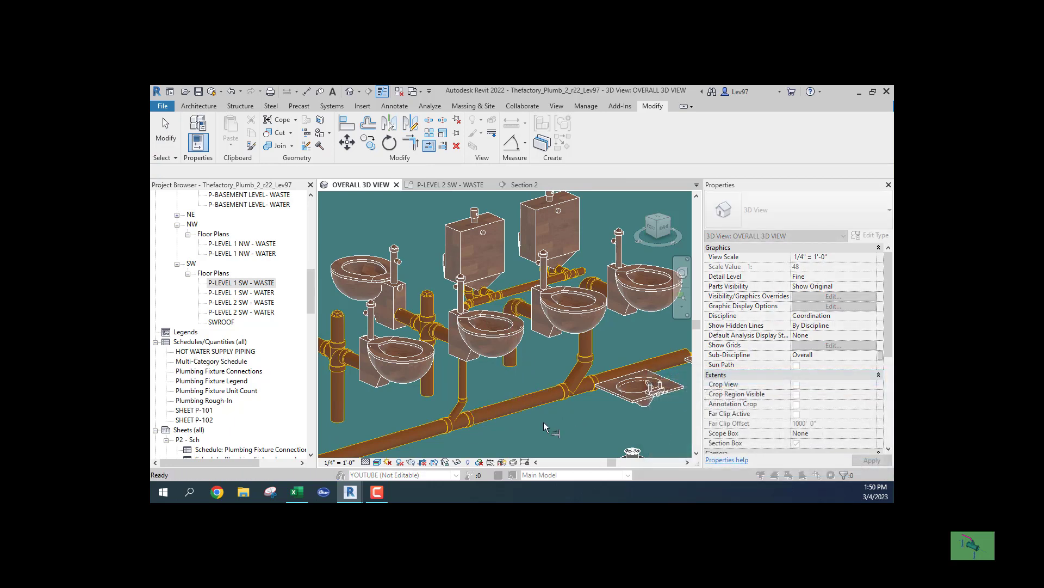
{"action": "key", "text": "Escape"}
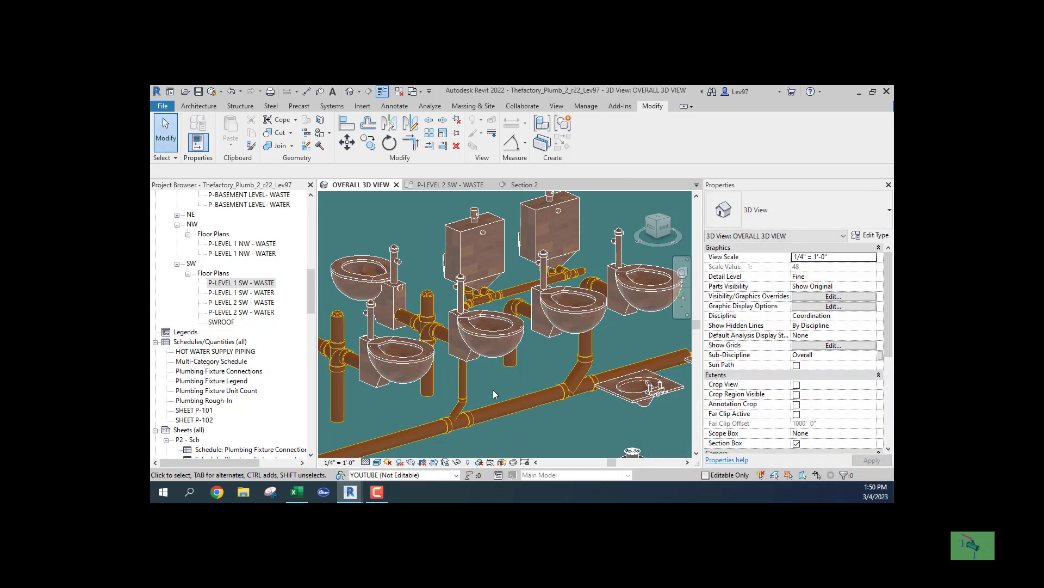
In P-LEVEL 2 SW - WASTE, move the section line up to just below the lower urinal and open Section 2
{"action": "middle_click_drag", "start_coordinate": [495, 390], "coordinate": [481, 358]}
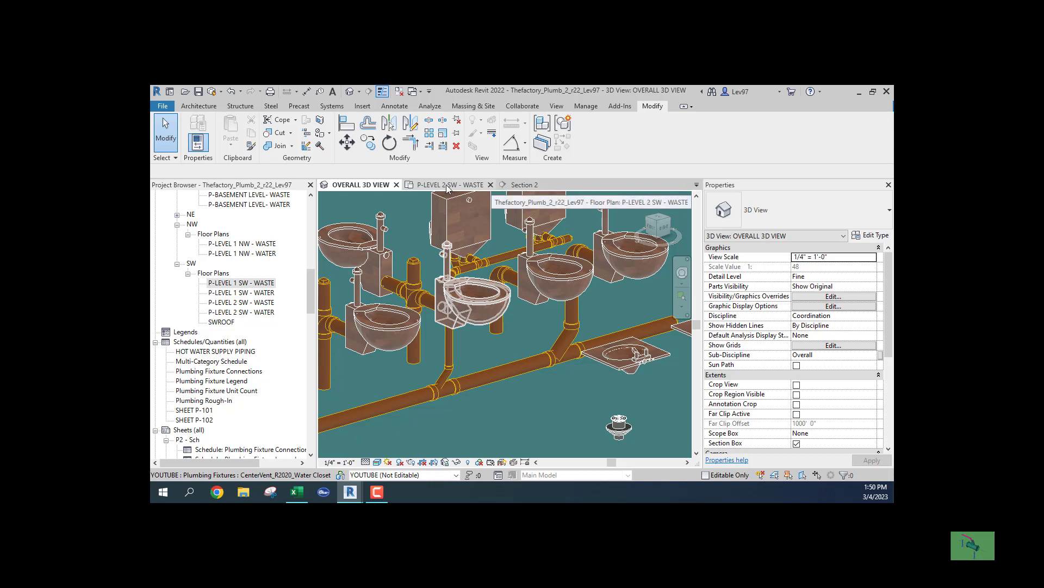
{"action": "left_click", "coordinate": [481, 188]}
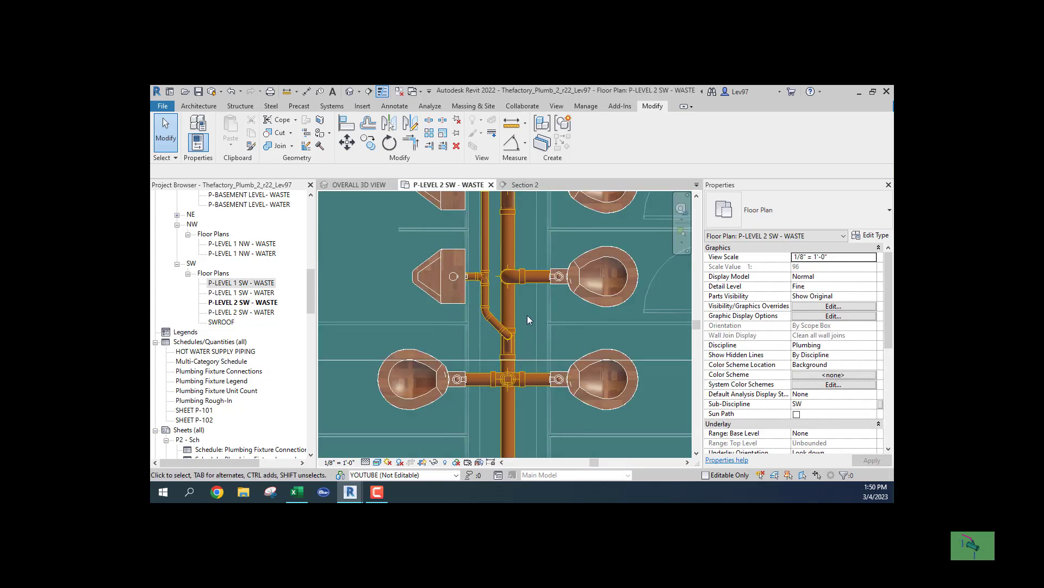
{"action": "middle_click_drag", "start_coordinate": [527, 322], "coordinate": [526, 352]}
{"action": "scroll", "coordinate": [525, 342], "scroll_direction": "up", "scroll_amount": 1}
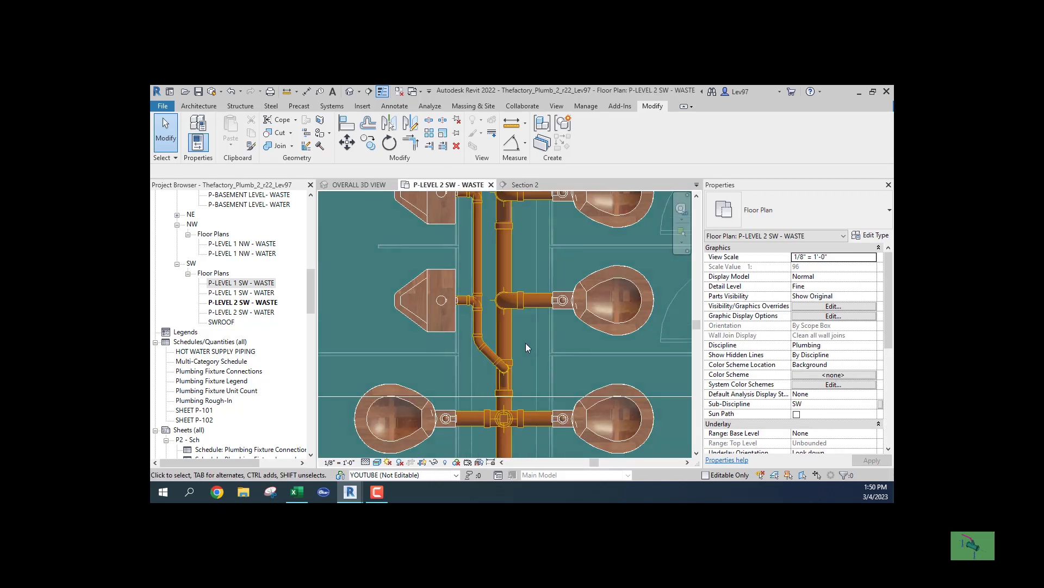
{"action": "left_click", "coordinate": [538, 394]}
{"action": "left_click_drag", "start_coordinate": [524, 396], "coordinate": [516, 342]}
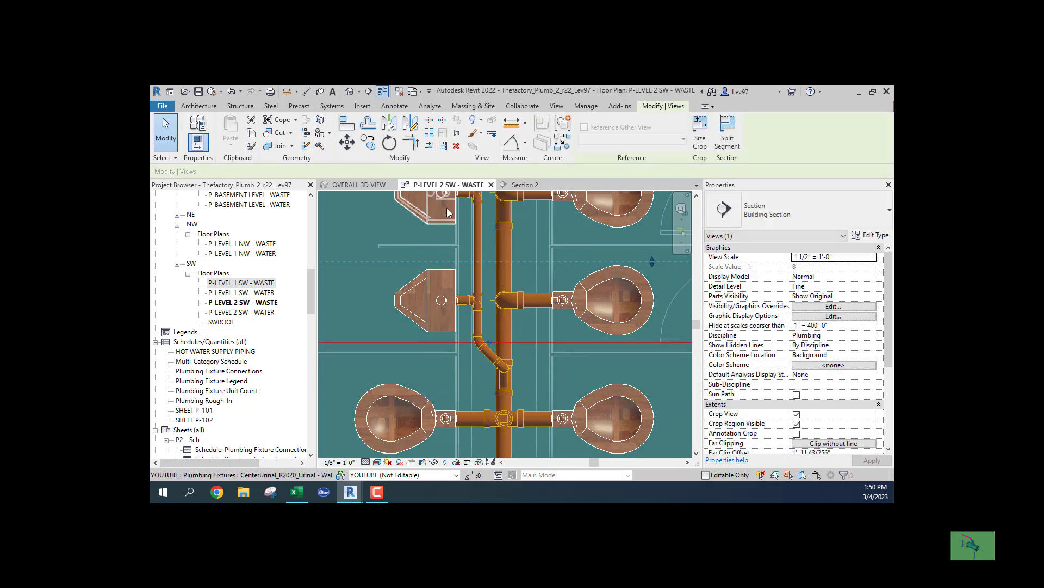
{"action": "left_click", "coordinate": [522, 185]}
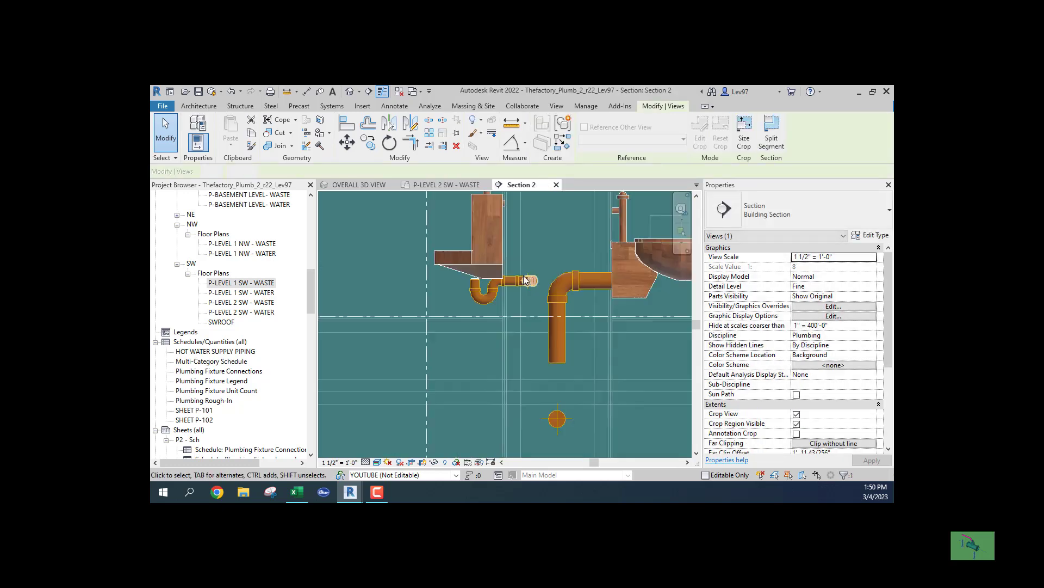
Delete the toilet's 90-degree bend and its vertical drop pipe in Section 2, keeping the horizontal stub
{"action": "middle_click_drag", "start_coordinate": [505, 329], "coordinate": [456, 296]}
{"action": "scroll", "coordinate": [480, 341], "scroll_direction": "up", "scroll_amount": 1}
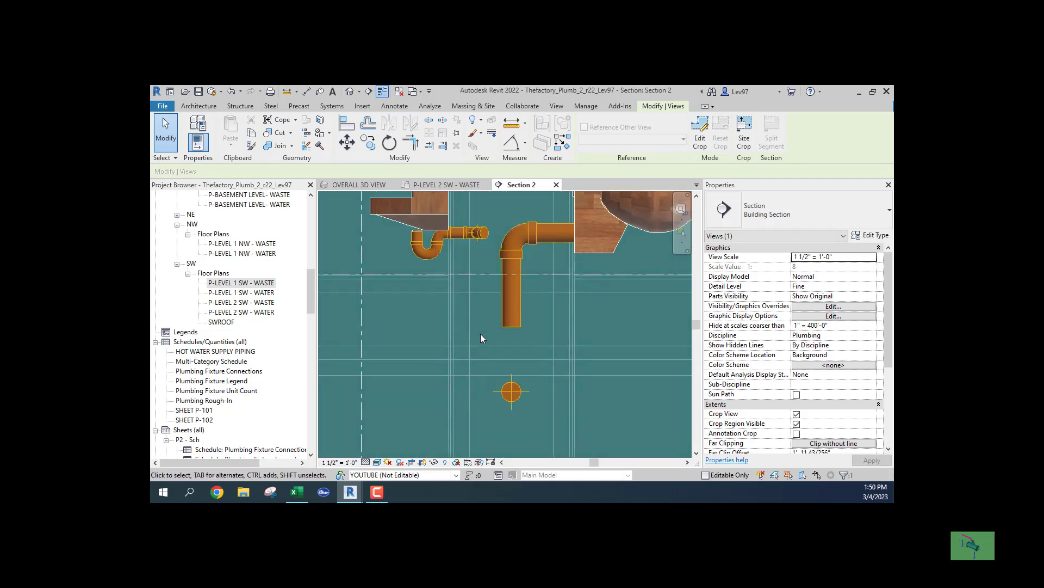
{"action": "left_click", "coordinate": [503, 311]}
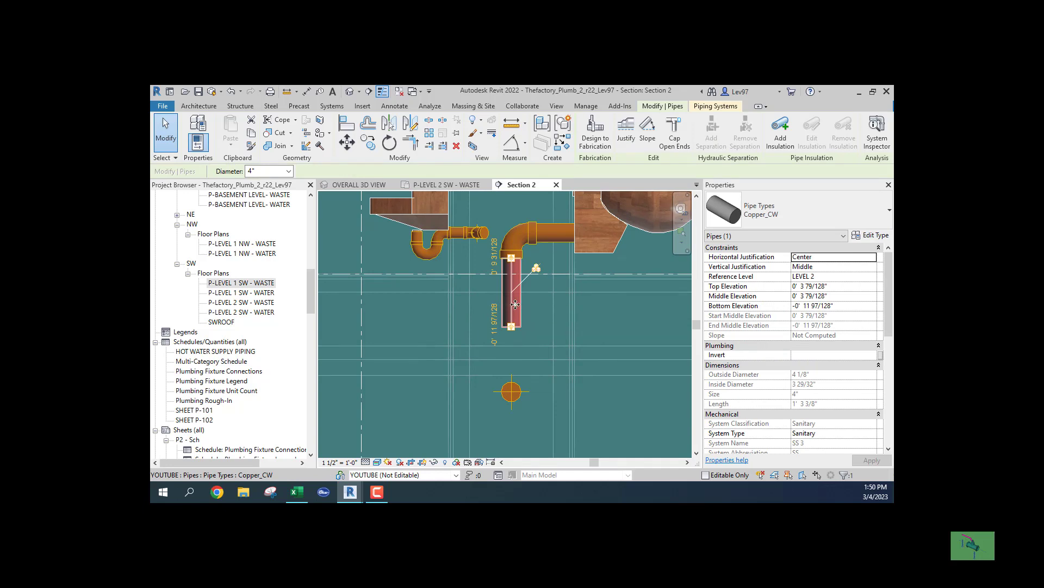
{"action": "mouse_move", "coordinate": [515, 304]}
{"action": "left_mouse_down"}
{"action": "mouse_move", "coordinate": [524, 311]}
{"action": "mouse_move", "coordinate": [522, 294]}
{"action": "mouse_move", "coordinate": [494, 286]}
{"action": "mouse_move", "coordinate": [478, 298]}
{"action": "mouse_move", "coordinate": [517, 301]}
{"action": "left_mouse_up"}
{"action": "left_click", "coordinate": [499, 347]}
{"action": "scroll", "coordinate": [497, 359], "scroll_direction": "up", "scroll_amount": 3}
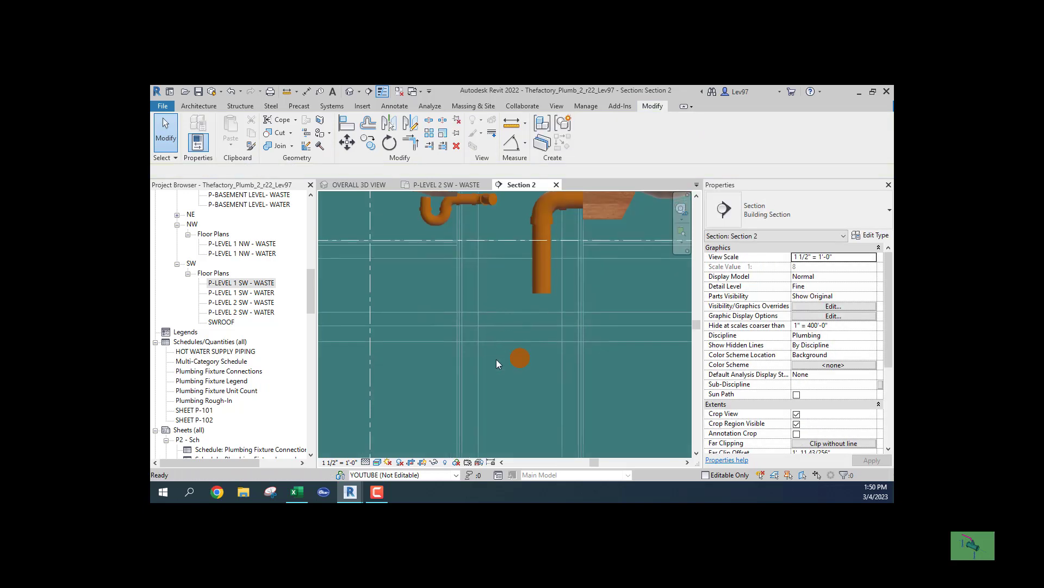
{"action": "scroll", "coordinate": [502, 378], "scroll_direction": "up", "scroll_amount": 1}
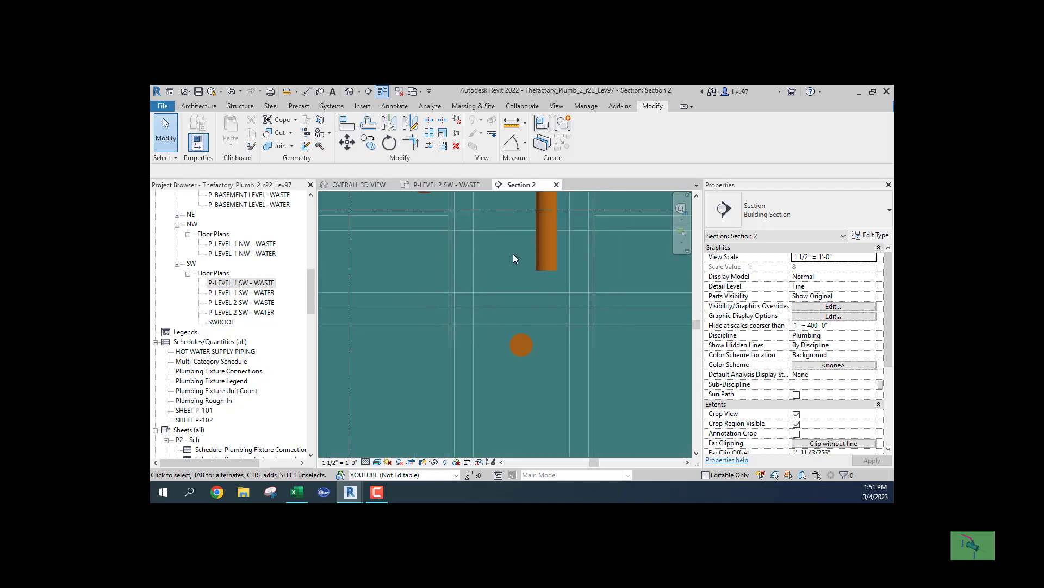
{"action": "left_click", "coordinate": [553, 302]}
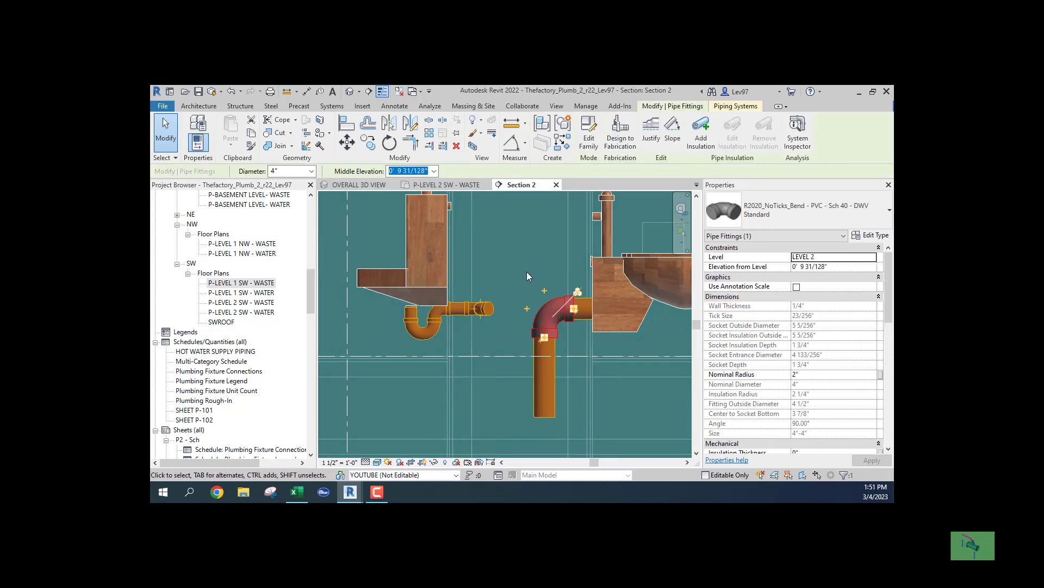
{"action": "key", "text": "Delete"}
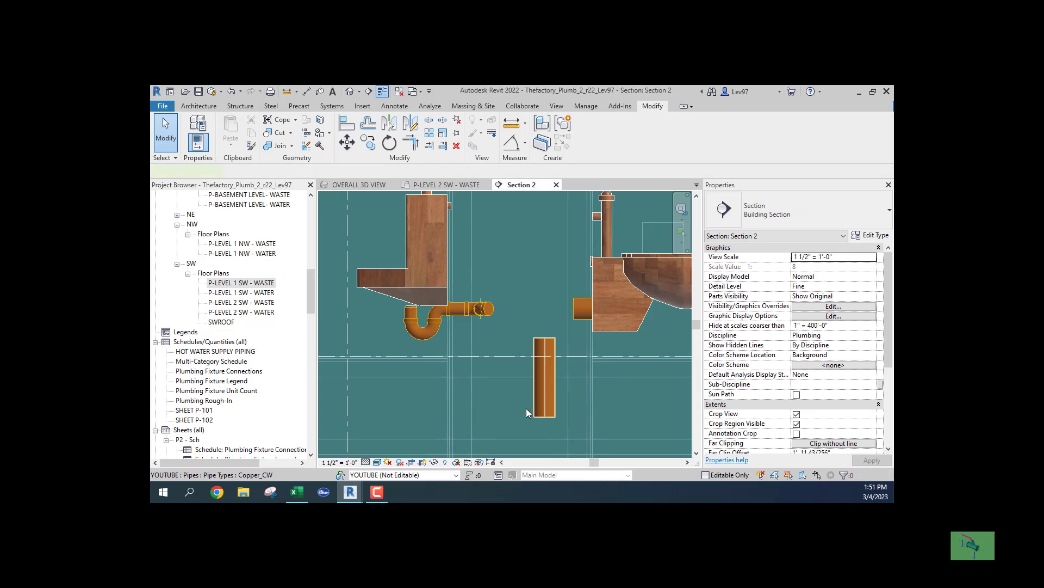
{"action": "left_click", "coordinate": [528, 409]}
{"action": "key", "text": "Delete"}
{"action": "middle_click_drag", "start_coordinate": [520, 417], "coordinate": [531, 384]}
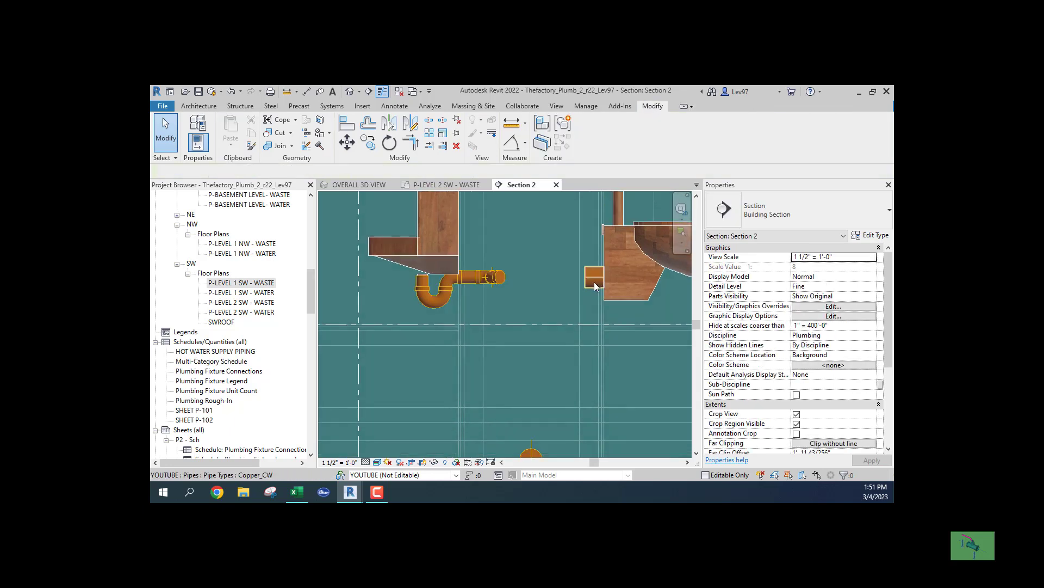
{"action": "left_click", "coordinate": [593, 276]}
{"action": "right_click", "coordinate": [584, 286]}
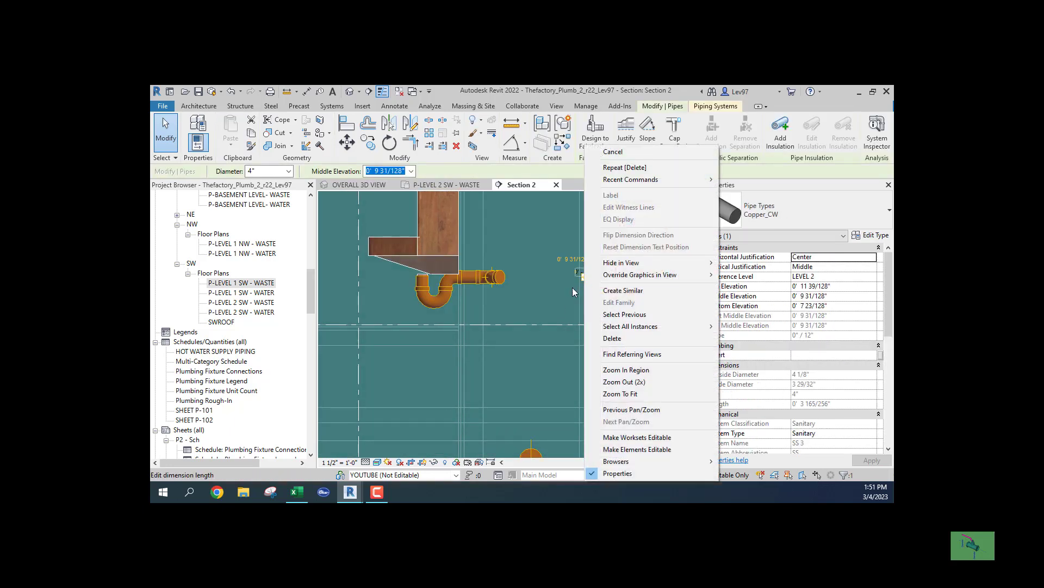
{"action": "left_click", "coordinate": [531, 308]}
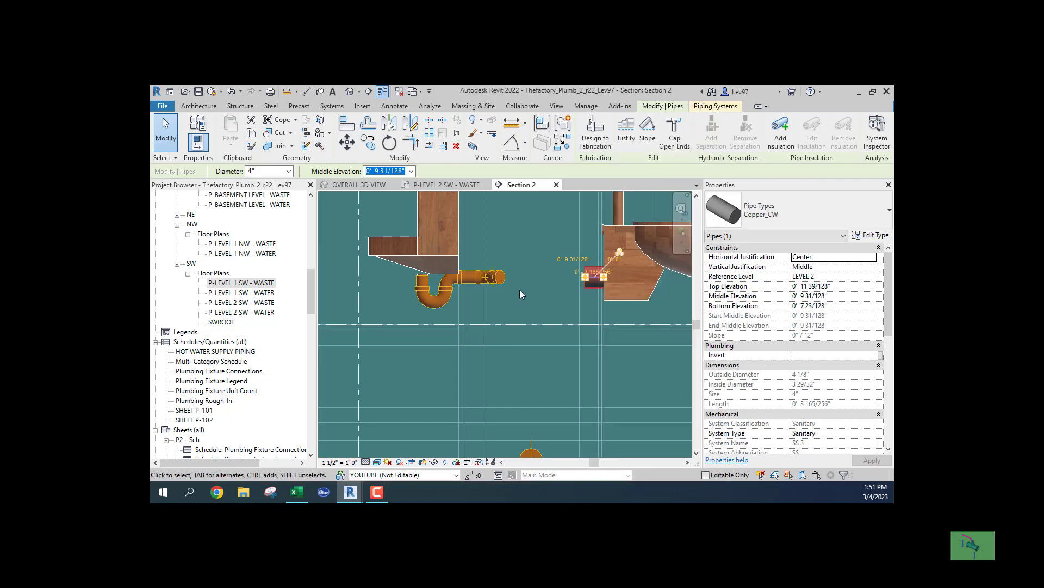
{"action": "left_click", "coordinate": [520, 290]}
In Section 2, extend the toilet's horizontal 4" stub away from the fixture to a total length of about 8 5/8"
{"action": "left_click", "coordinate": [592, 284]}
{"action": "right_click", "coordinate": [587, 284]}
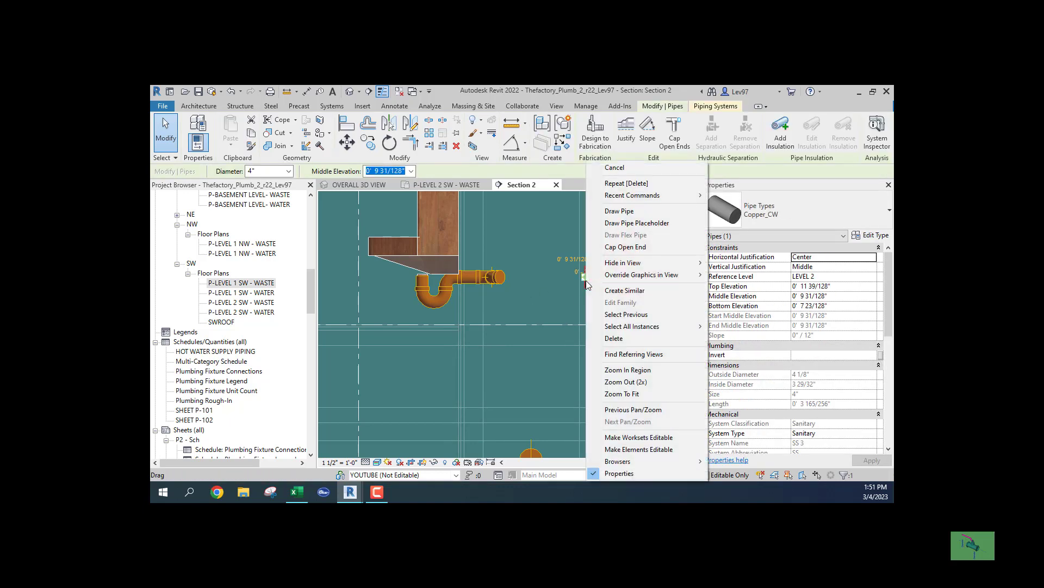
{"action": "left_click", "coordinate": [618, 211]}
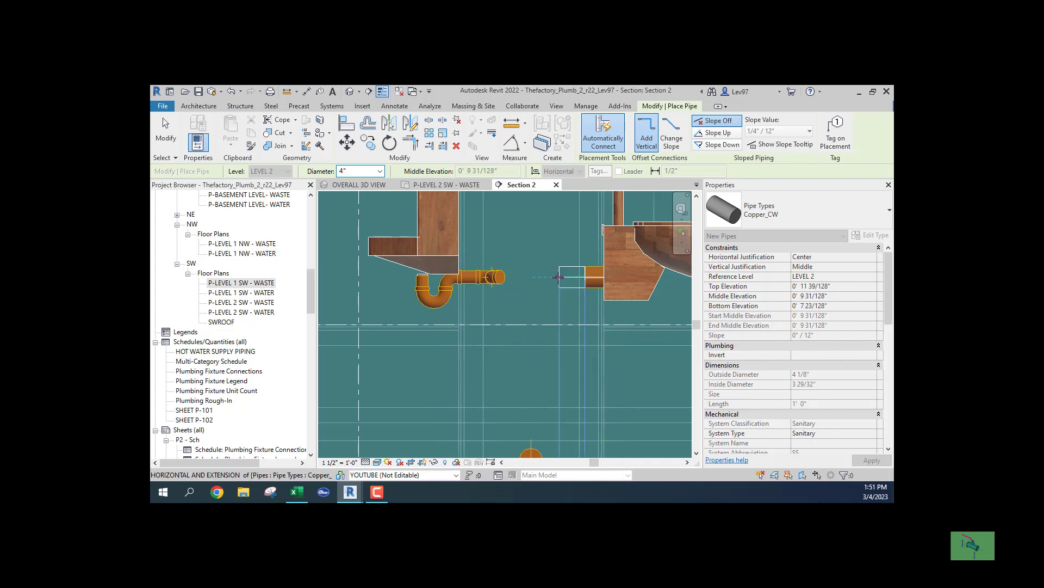
{"action": "key", "text": "Escape"}
{"action": "key", "text": "Escape"}
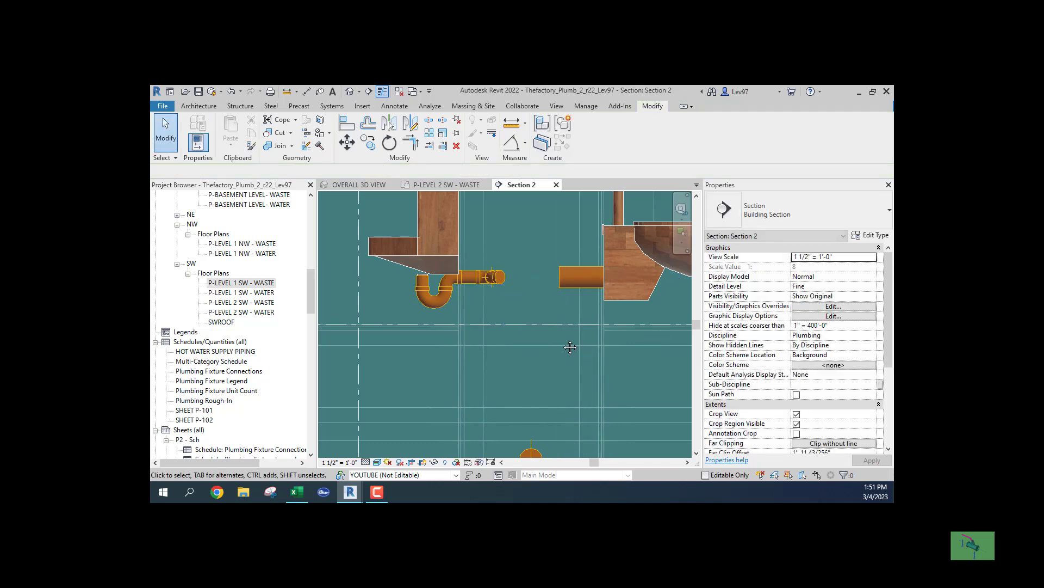
{"action": "middle_click_drag", "start_coordinate": [541, 388], "coordinate": [562, 268]}
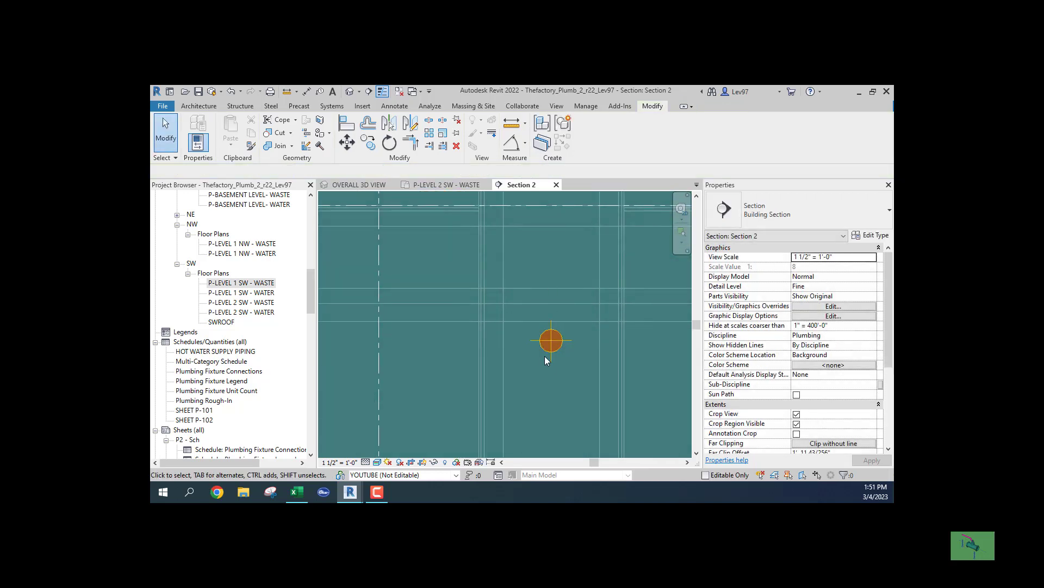
{"action": "middle_click_drag", "start_coordinate": [554, 273], "coordinate": [553, 384]}
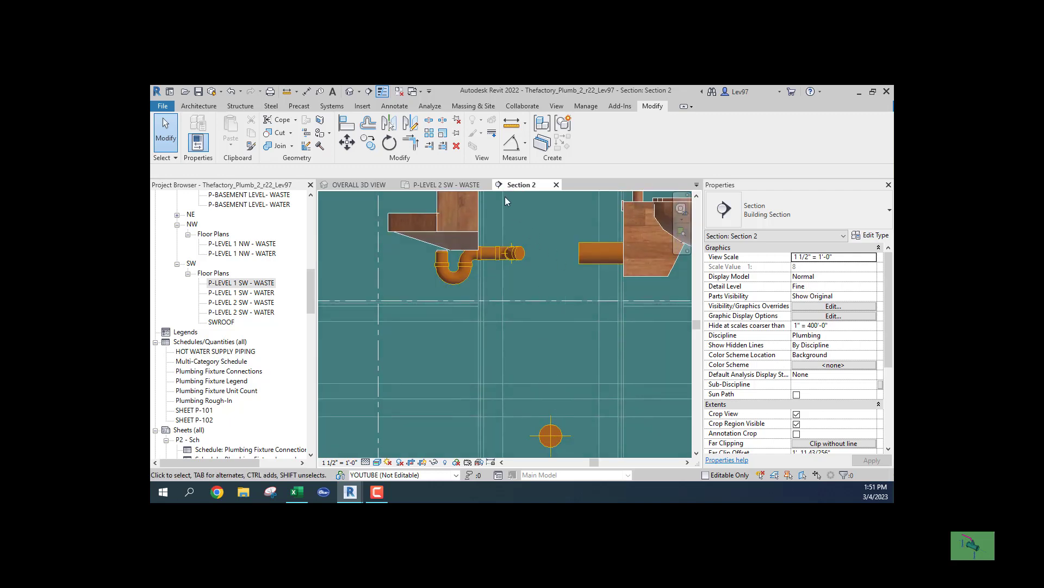
In P-LEVEL 2 SW - WASTE, split the 4" main just above the toilet's stub and delete the coupling to leave a gap
{"action": "left_click", "coordinate": [435, 184]}
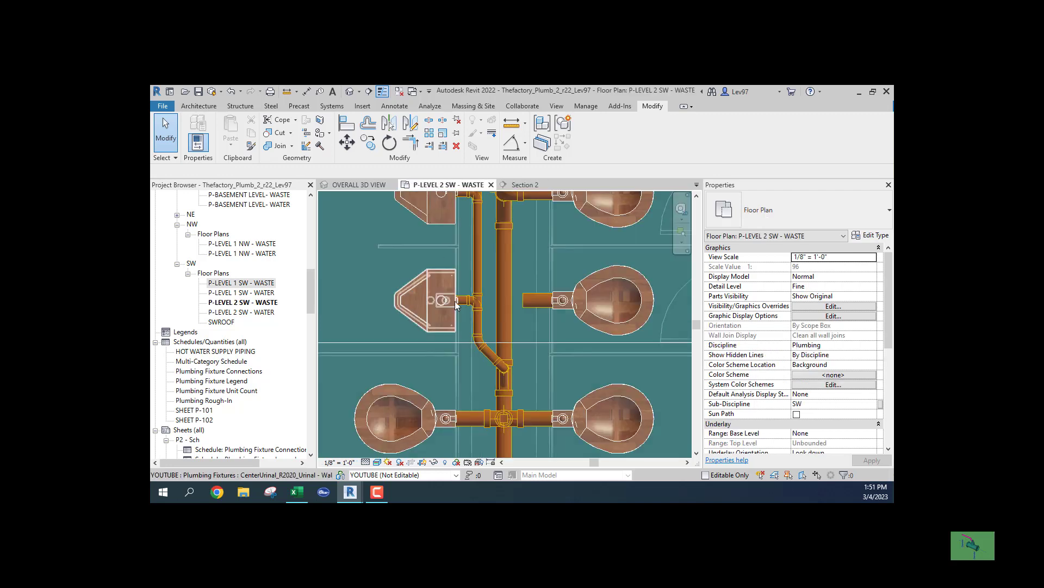
{"action": "left_click", "coordinate": [429, 121]}
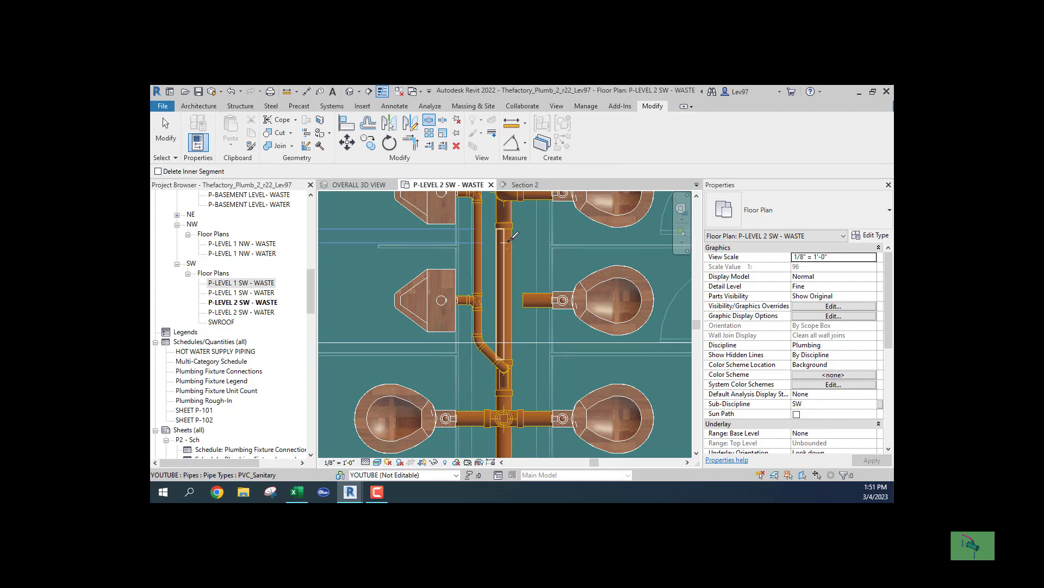
{"action": "left_click", "coordinate": [506, 255]}
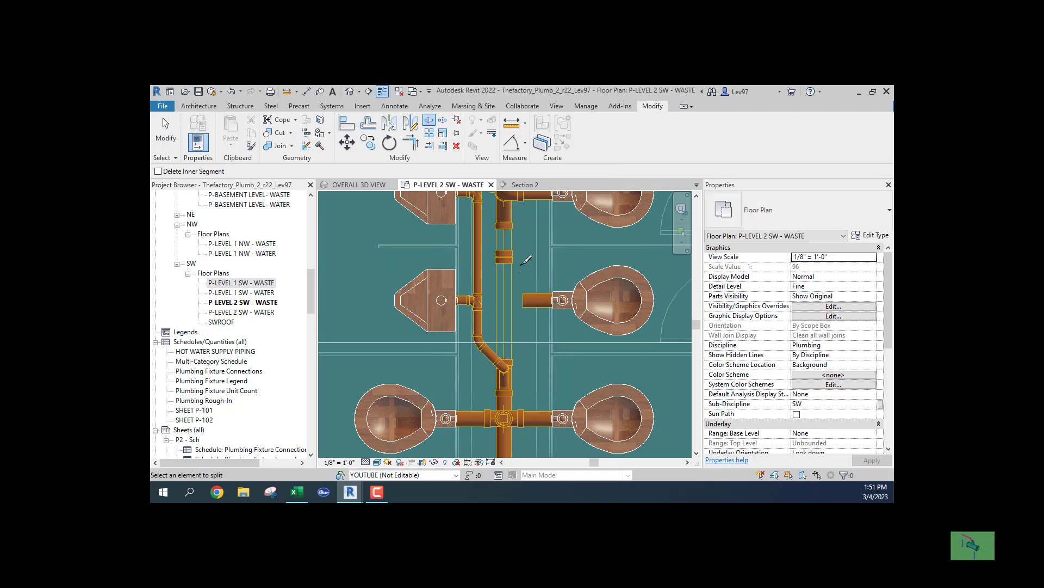
{"action": "key", "text": "Escape"}
{"action": "left_click", "coordinate": [507, 253]}
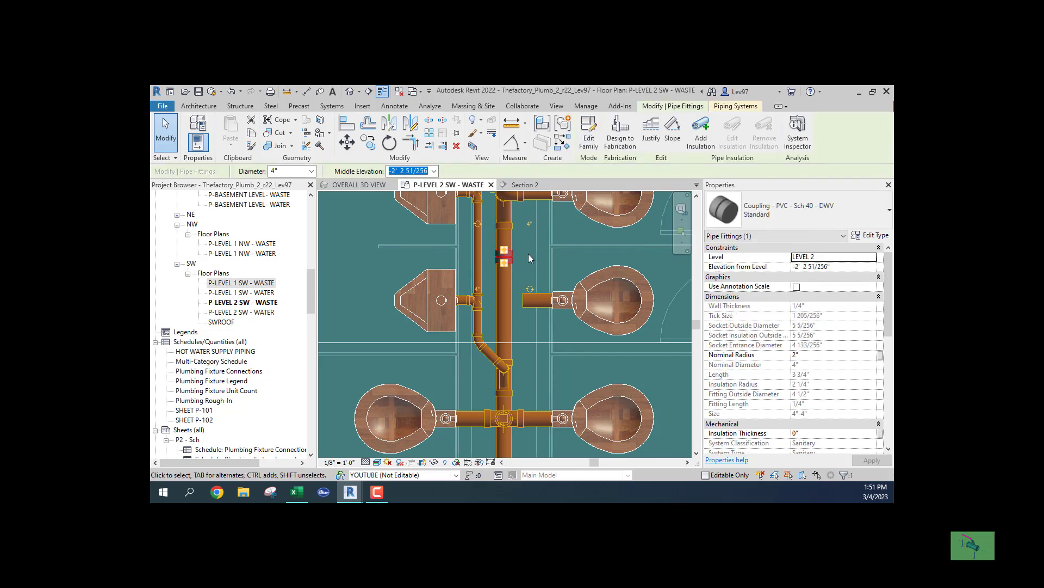
{"action": "key", "text": "Escape"}
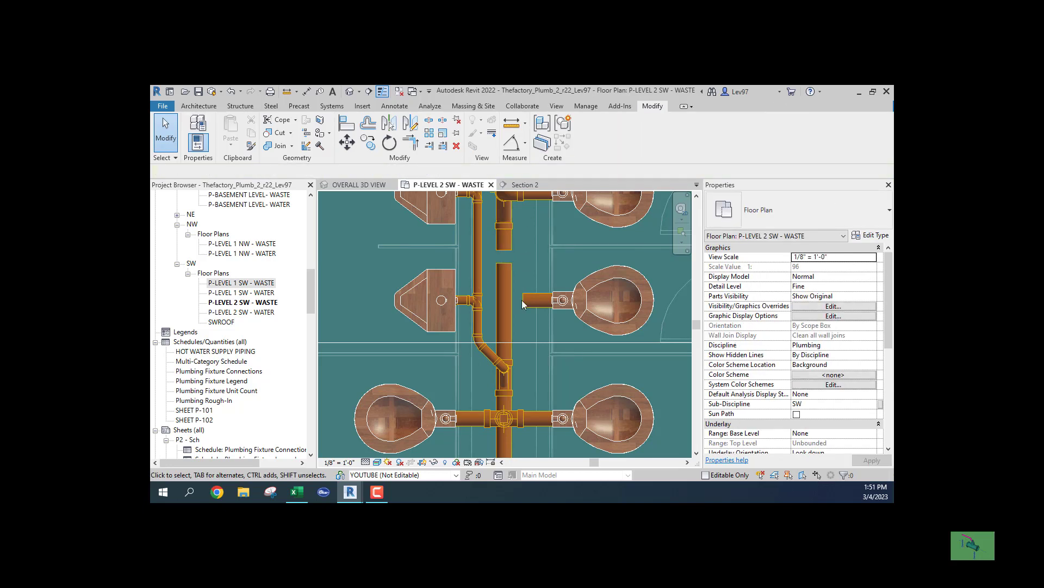
In Section 2, extend the toilet's stub over the main's centerline and drop a vertical 4" pipe to about -1' 2 3/4", stopping above the main
{"action": "left_click", "coordinate": [526, 185]}
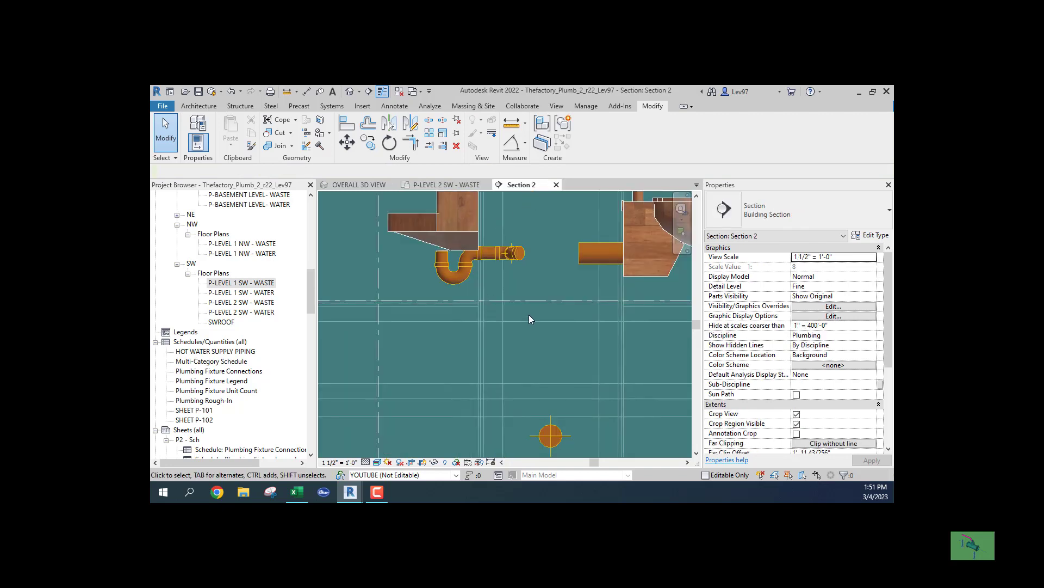
{"action": "left_click", "coordinate": [582, 261]}
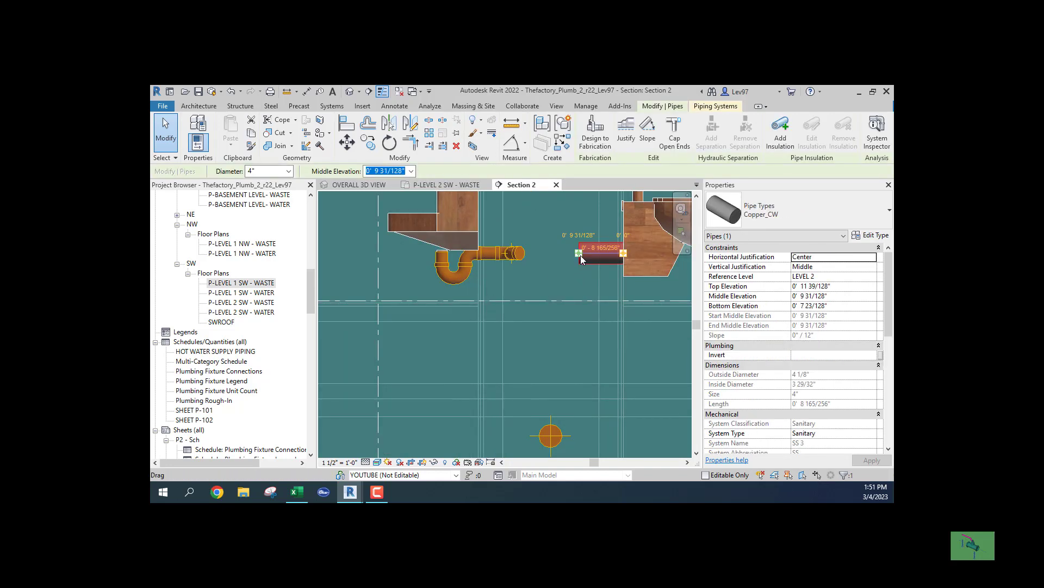
{"action": "right_click", "coordinate": [580, 258]}
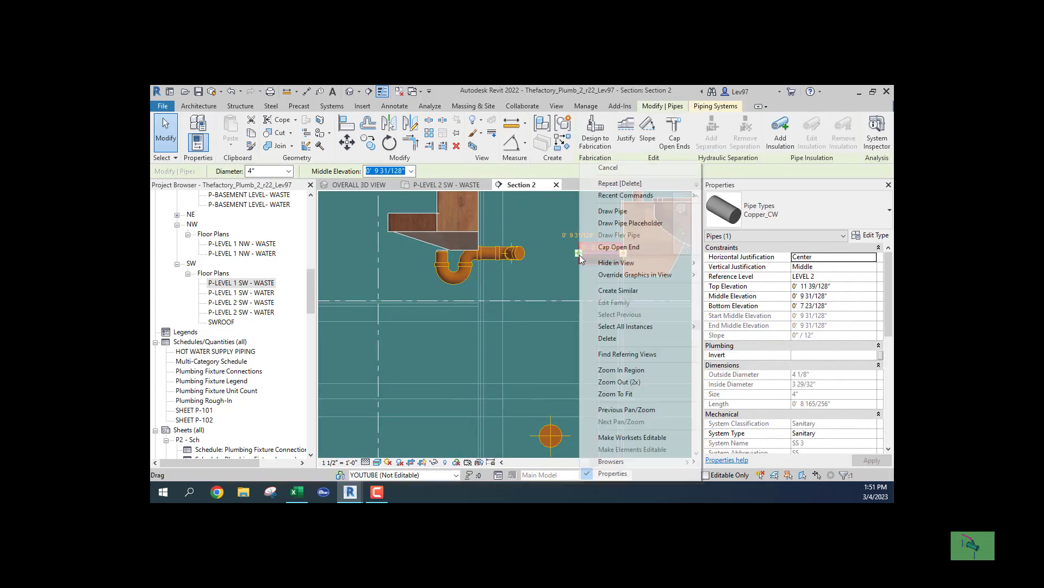
{"action": "left_click", "coordinate": [607, 211]}
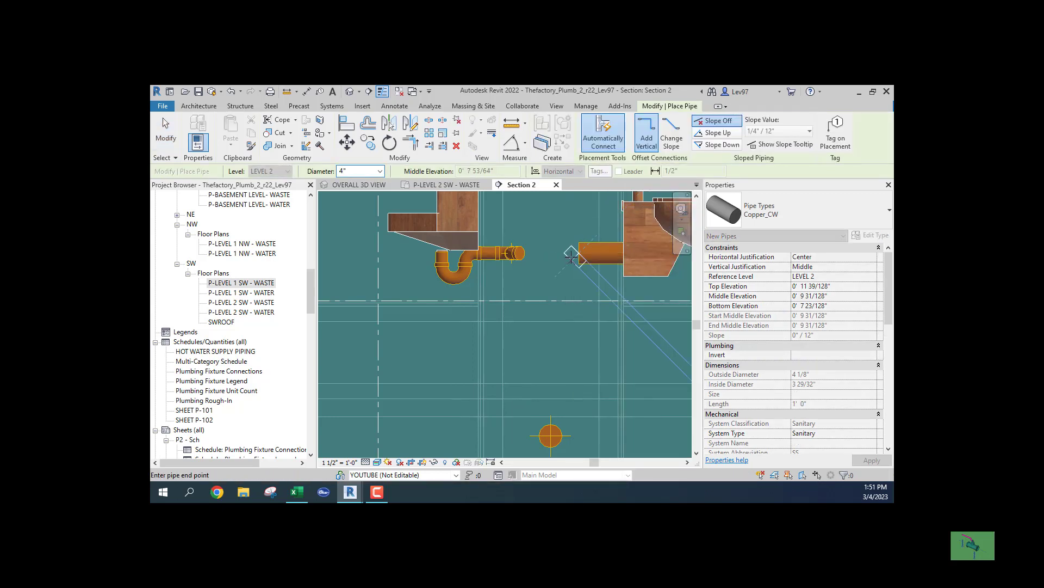
{"action": "scroll", "coordinate": [571, 257], "scroll_direction": "up", "scroll_amount": 5}
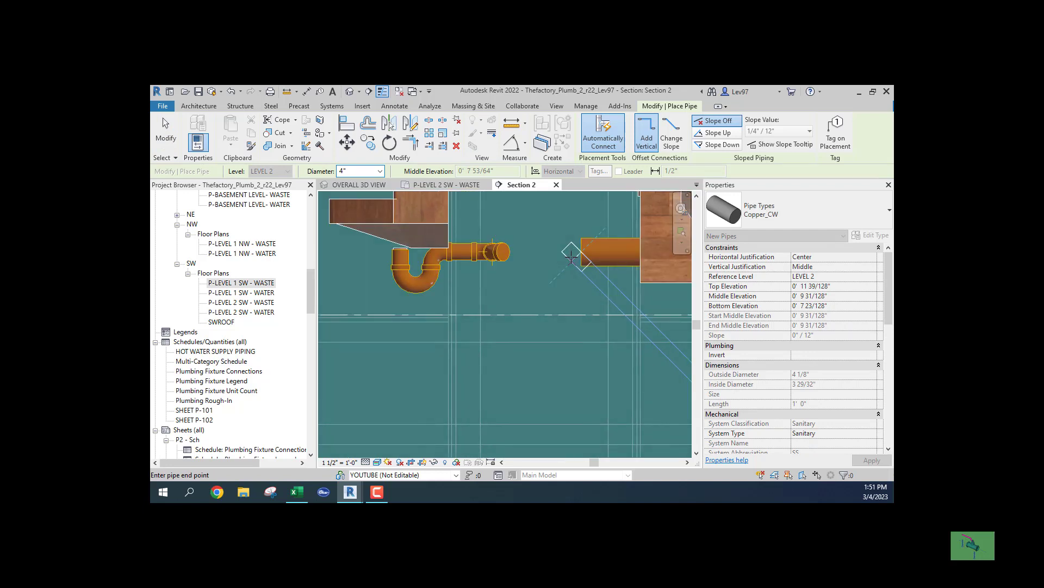
{"action": "scroll", "coordinate": [571, 255], "scroll_direction": "down", "scroll_amount": 5}
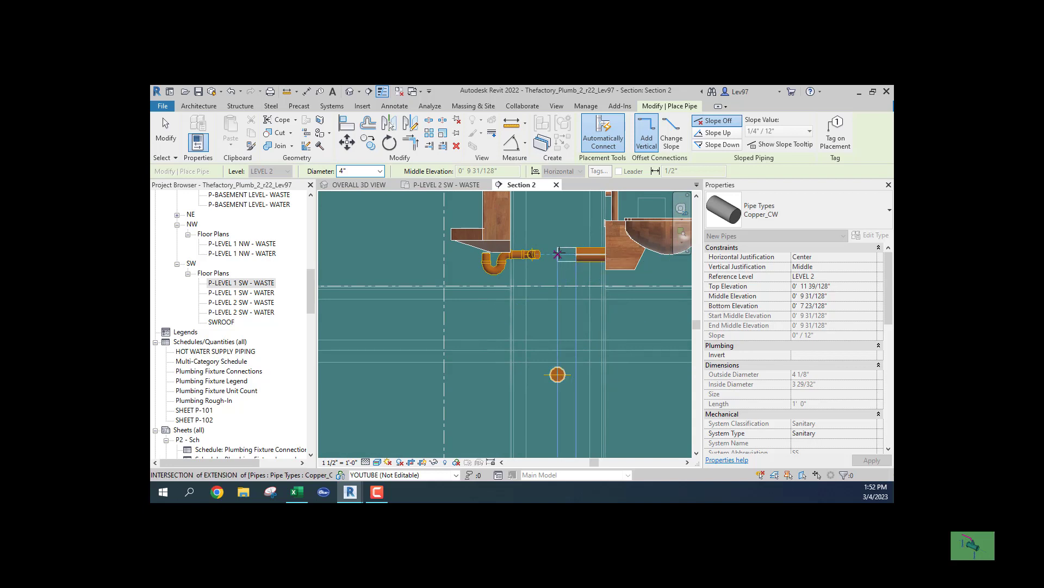
{"action": "left_click", "coordinate": [558, 254]}
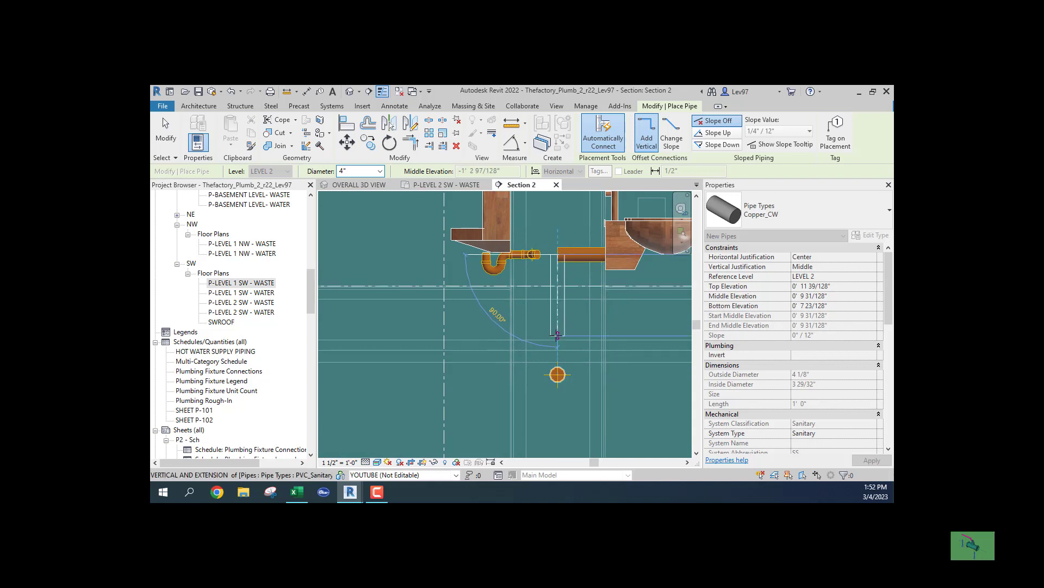
{"action": "left_click", "coordinate": [558, 335]}
{"action": "key", "text": "Escape"}
{"action": "key", "text": "Escape"}
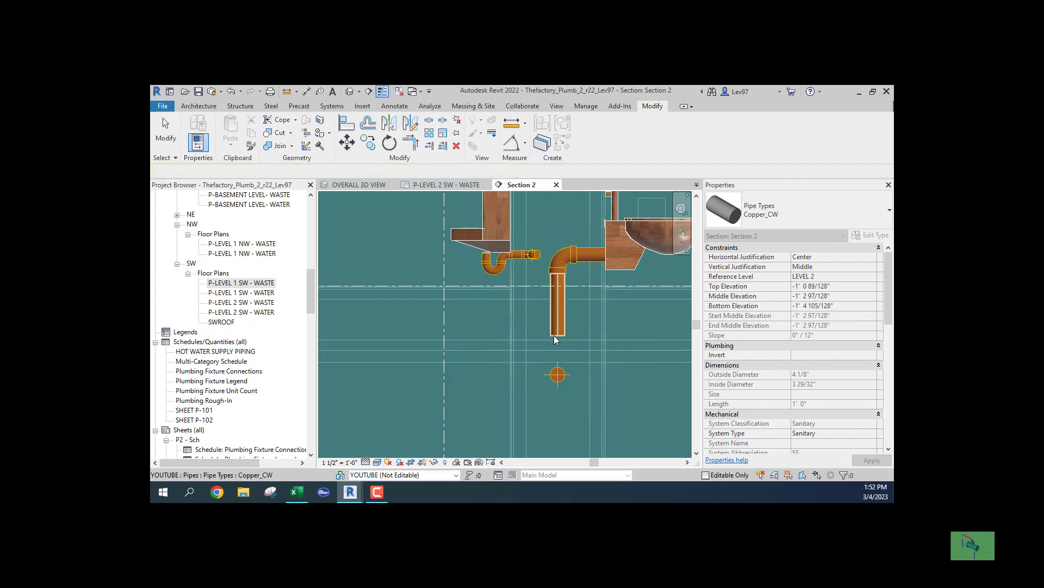
In OVERALL 3D VIEW, rejoin the two separated segments of the 4" main with Trim/Extend to Corner
{"action": "left_click", "coordinate": [361, 185]}
{"action": "middle_click_drag", "start_coordinate": [532, 409], "coordinate": [540, 415]}
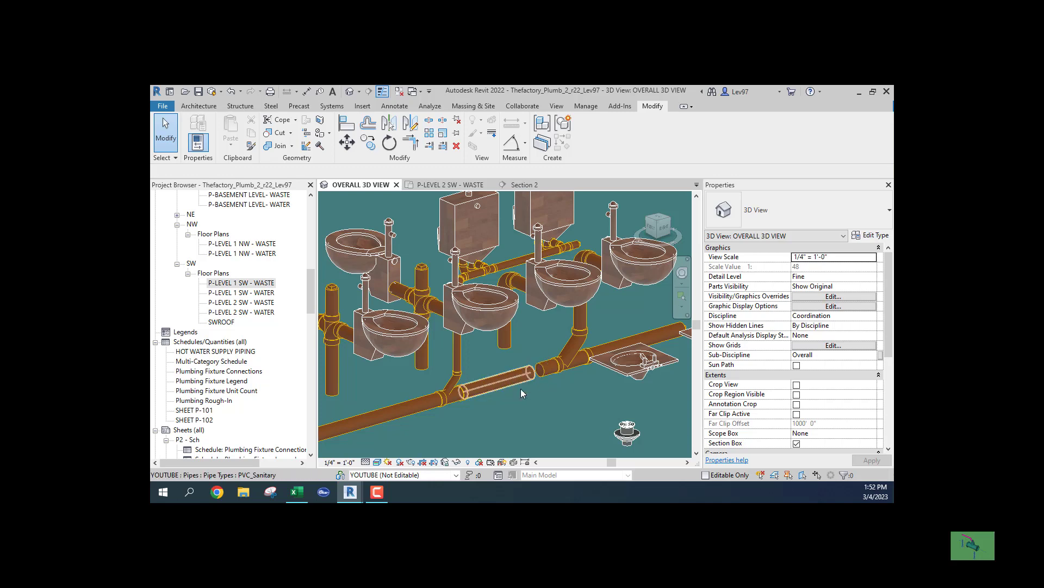
{"action": "scroll", "coordinate": [539, 383], "scroll_direction": "up", "scroll_amount": 5}
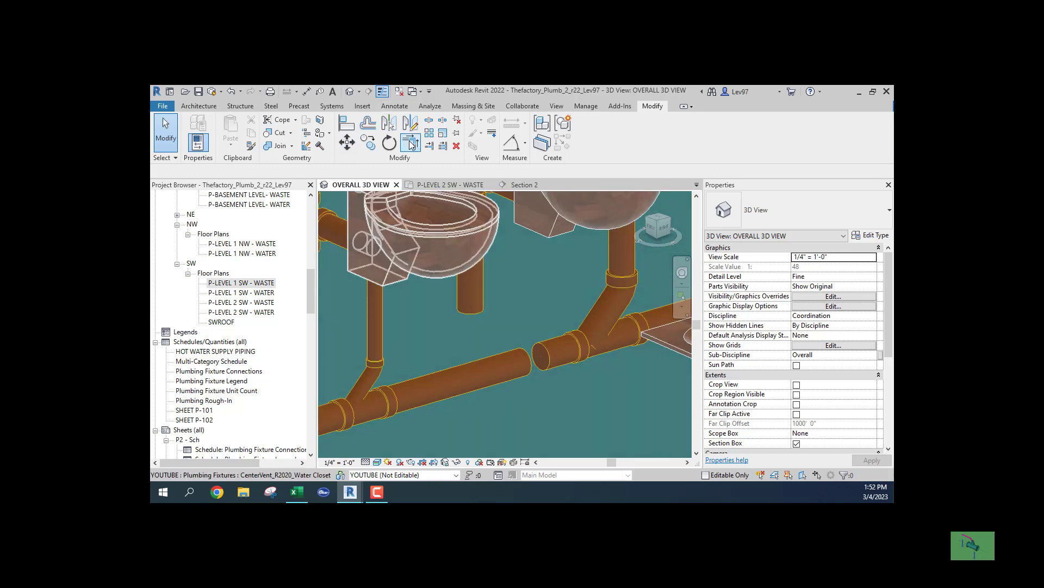
{"action": "left_click", "coordinate": [410, 142]}
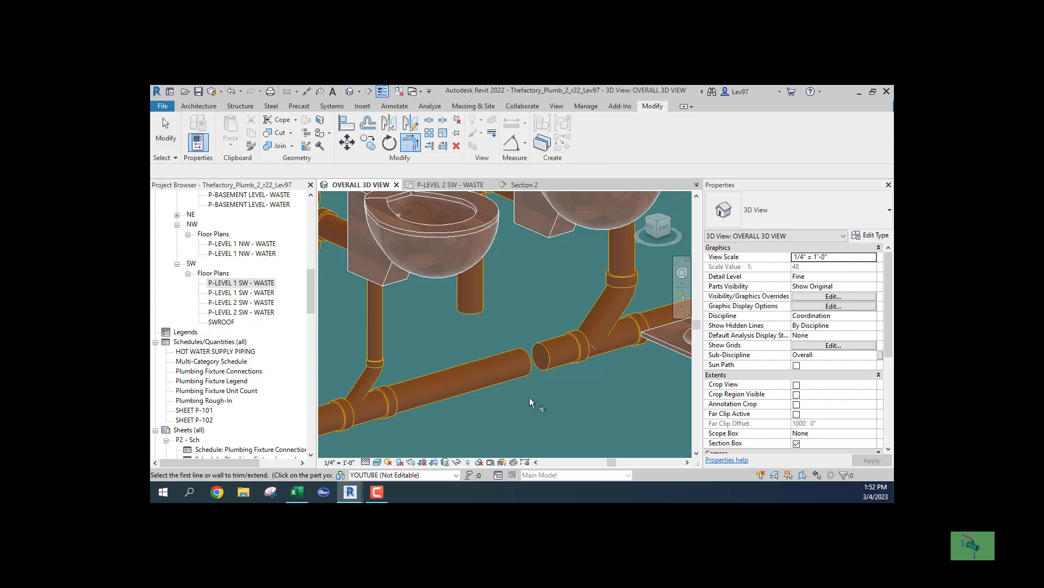
{"action": "left_click", "coordinate": [523, 367]}
{"action": "left_click", "coordinate": [552, 364]}
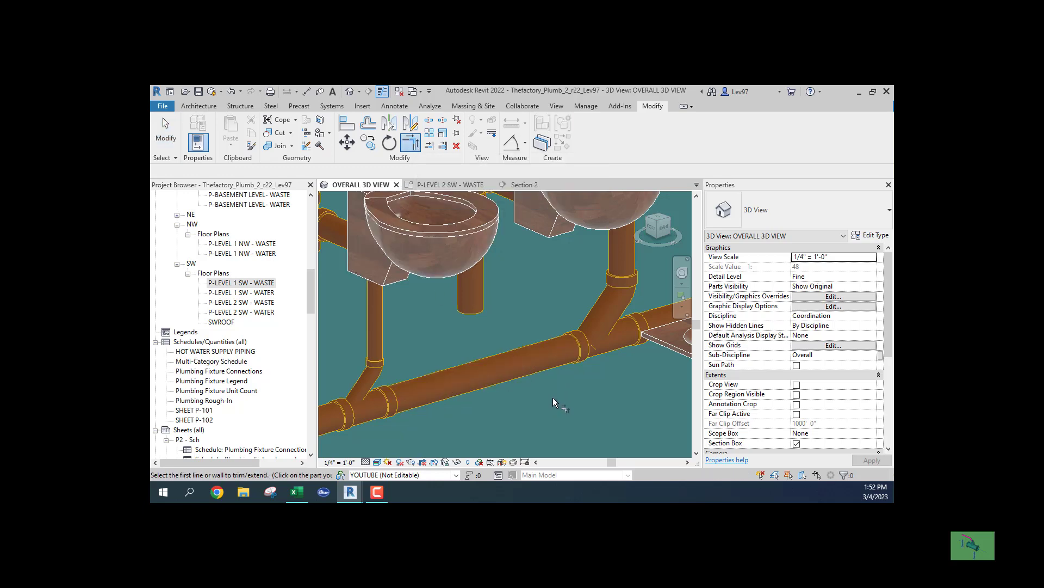
{"action": "key", "text": "Escape"}
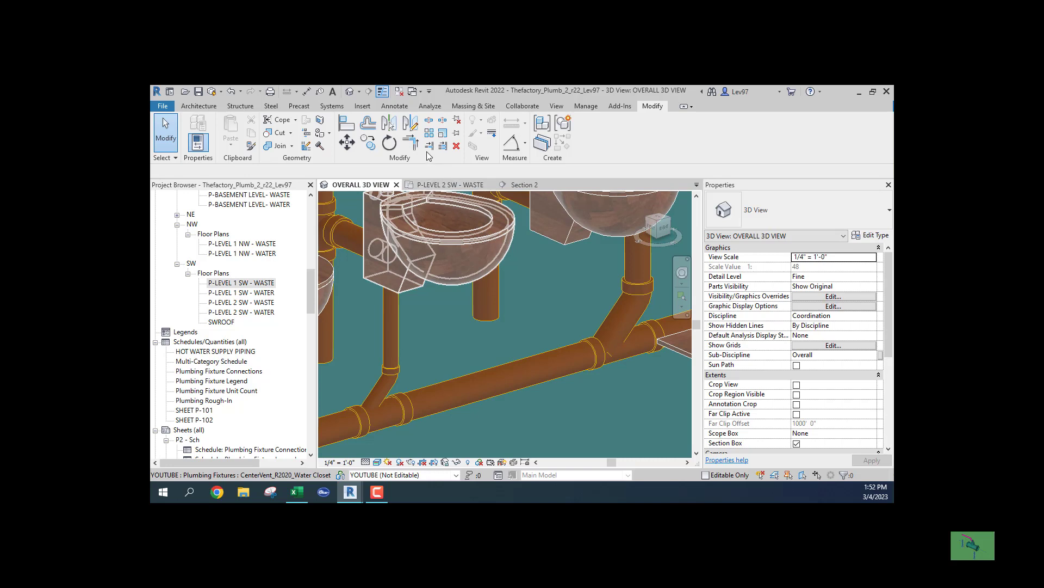
Try to connect the toilet's vertical drop to the 4" main with Trim/Extend Single Element, and undo it
{"action": "left_click", "coordinate": [430, 148]}
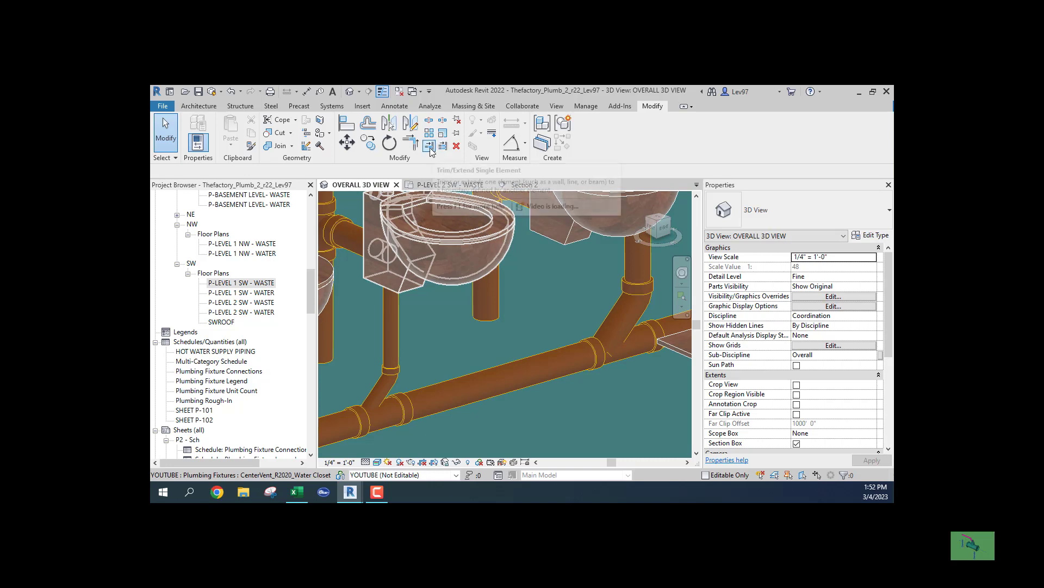
{"action": "left_click", "coordinate": [507, 382]}
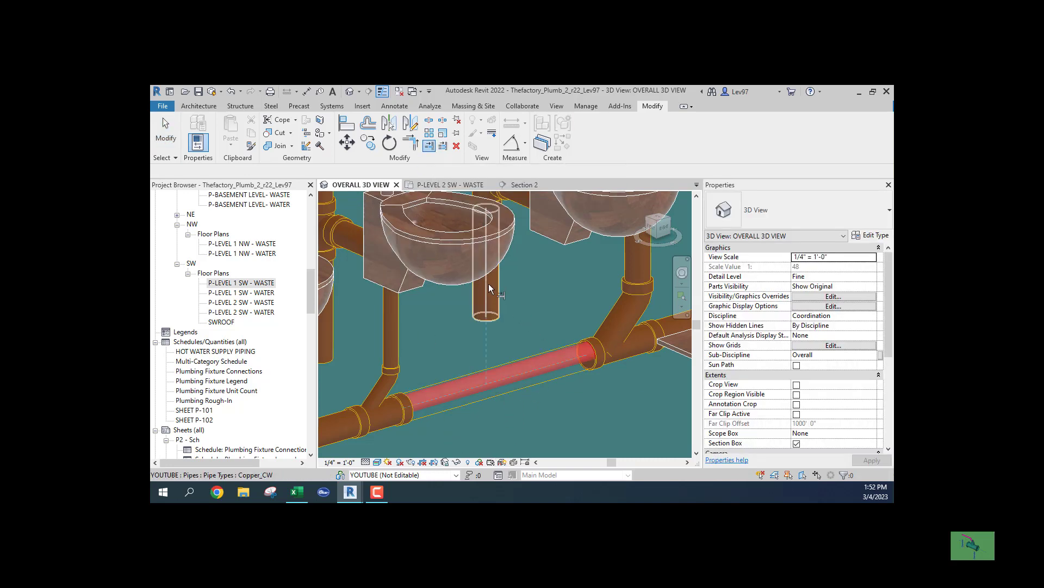
{"action": "left_click", "coordinate": [516, 301]}
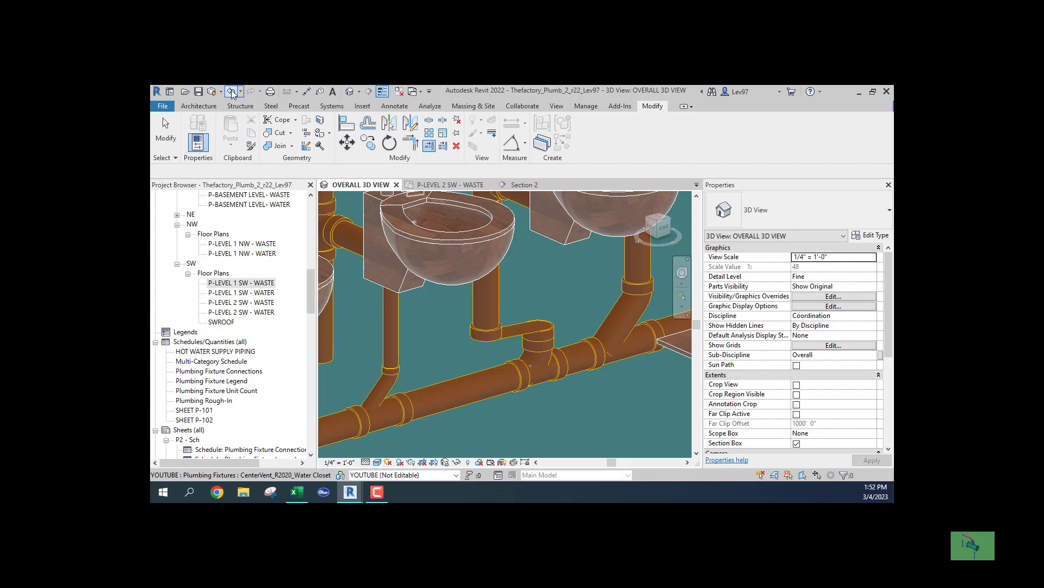
{"action": "key", "text": "ctrl+z"}
{"action": "key", "text": "Escape"}
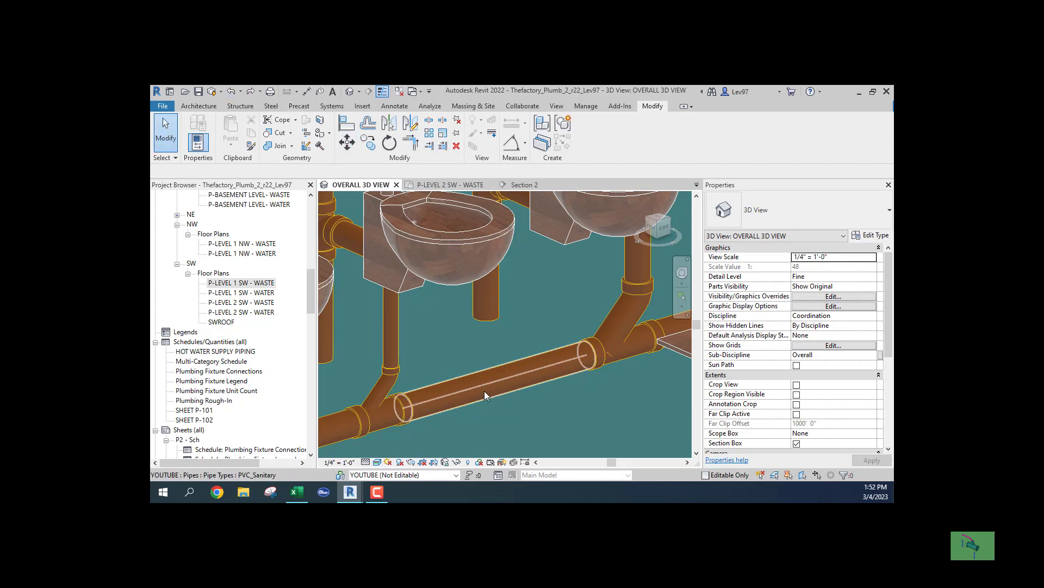
In P-LEVEL 2 SW - WASTE, rotate the section line beside the 4" main by 90° about a newly placed center
{"action": "left_click", "coordinate": [440, 185]}
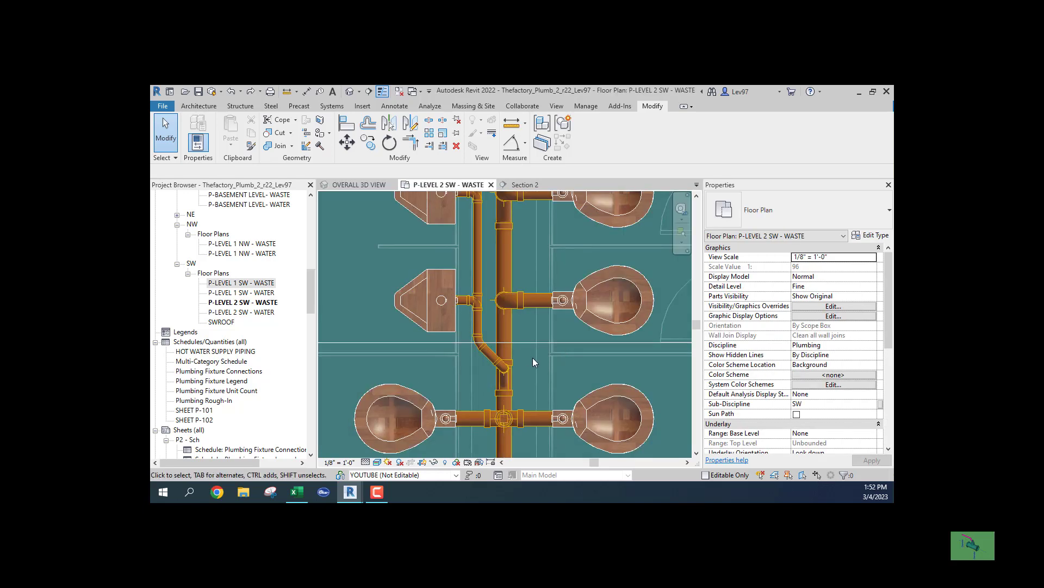
{"action": "left_click", "coordinate": [534, 344]}
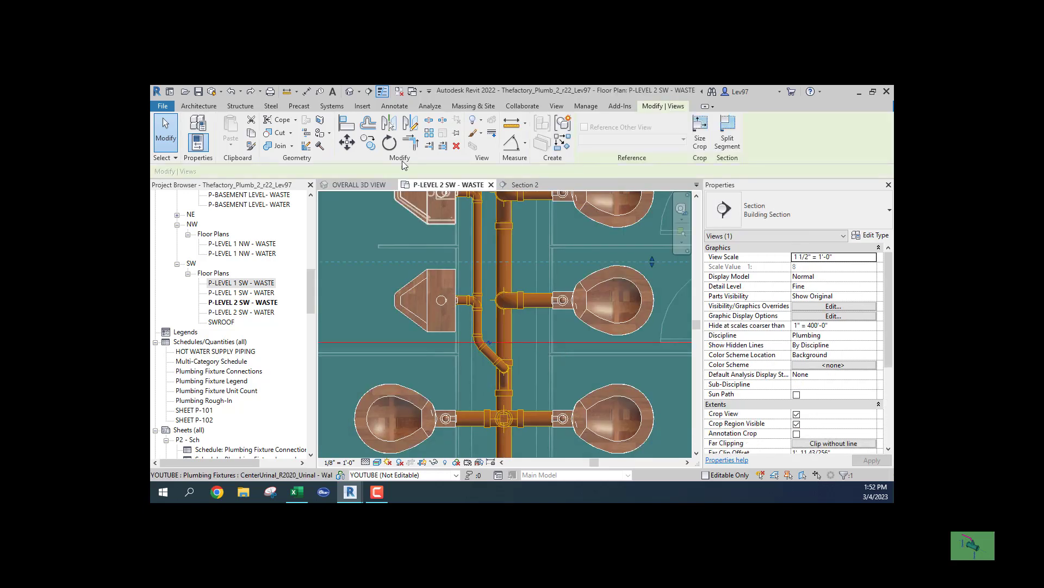
{"action": "left_click", "coordinate": [388, 143]}
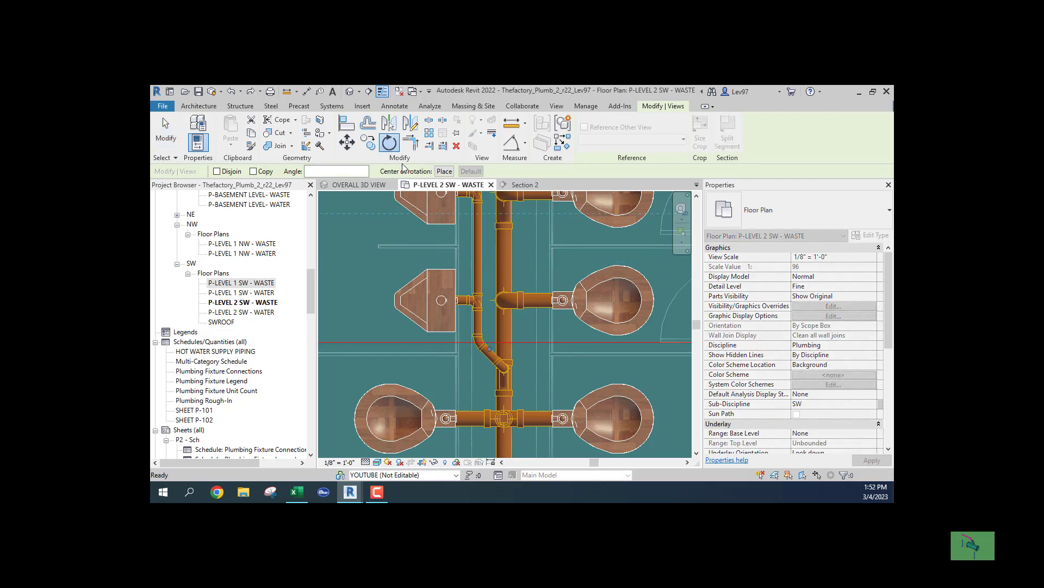
{"action": "left_click", "coordinate": [443, 171]}
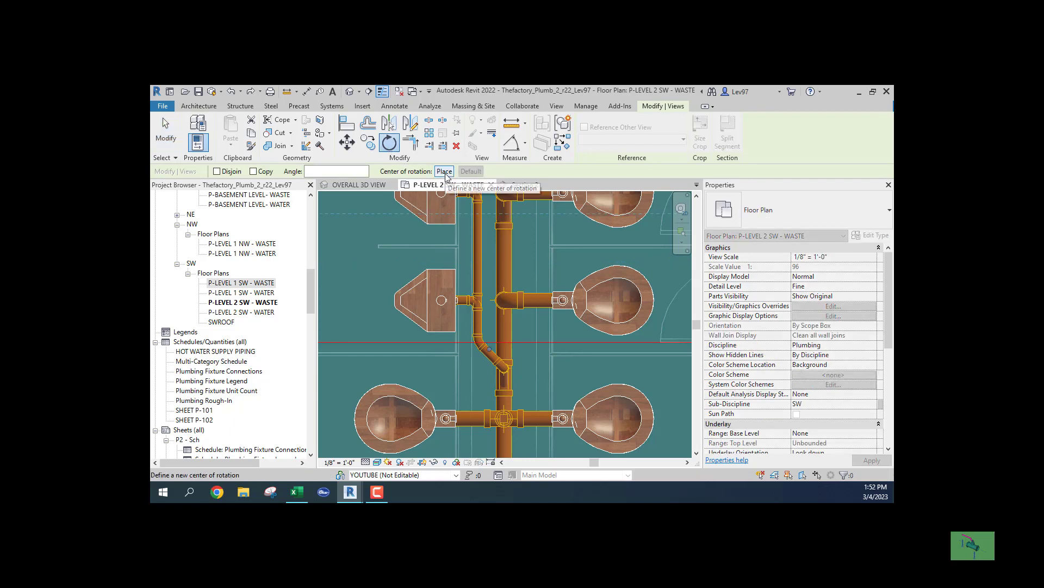
{"action": "left_click", "coordinate": [531, 342]}
{"action": "left_click", "coordinate": [531, 264]}
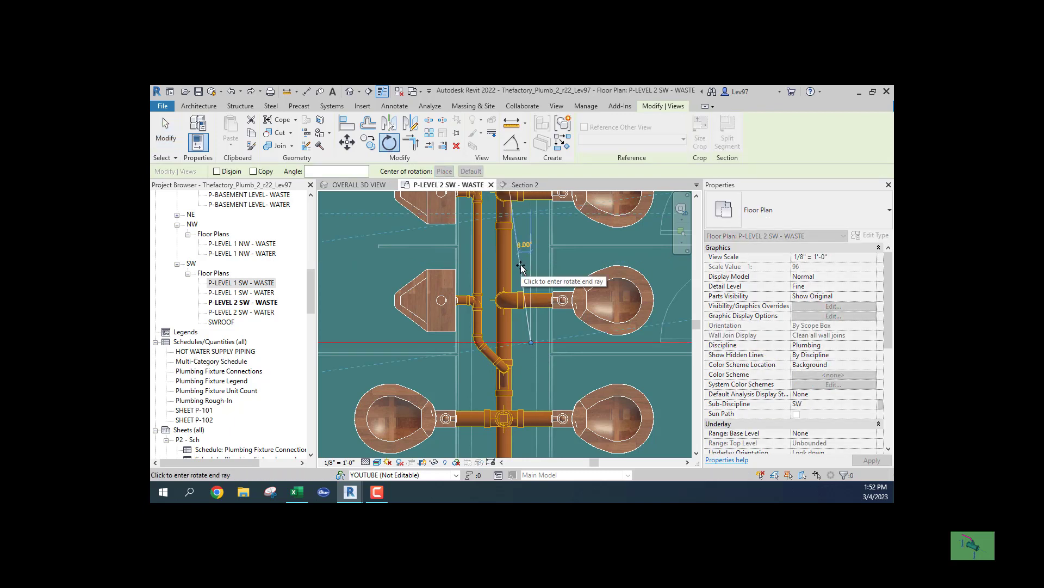
{"action": "type", "text": "90"}
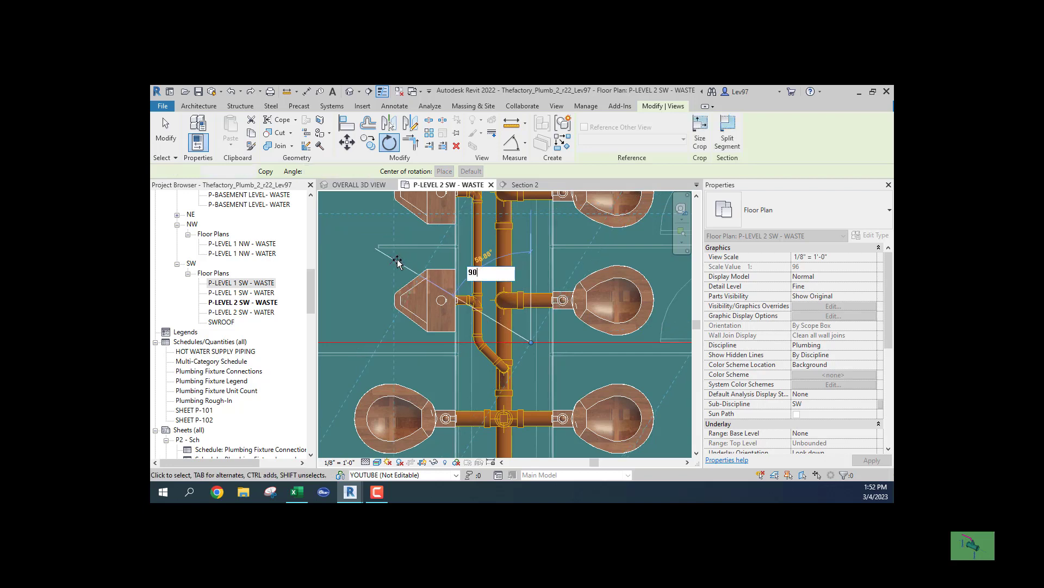
{"action": "key", "text": "Return"}
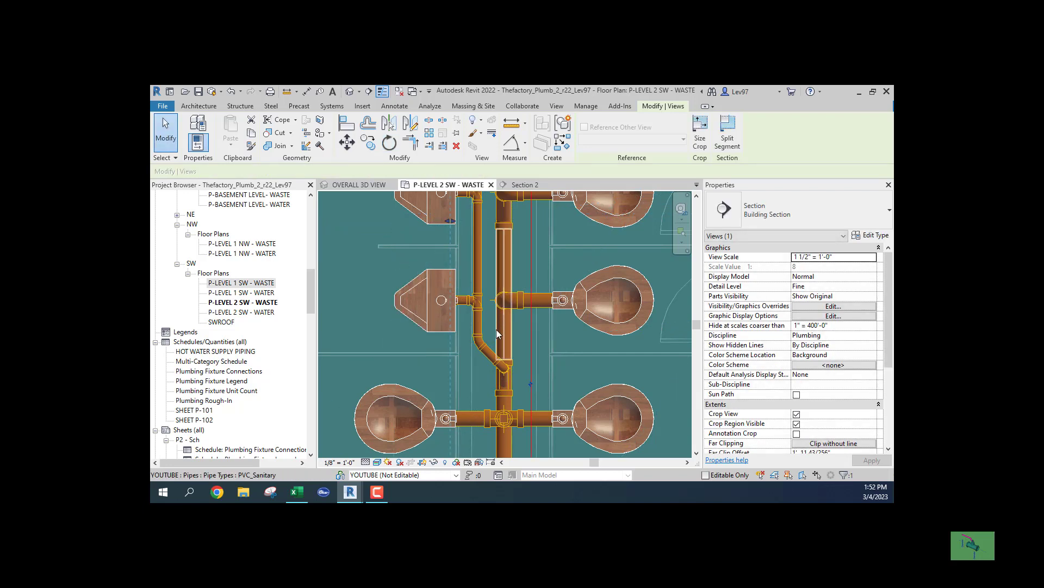
{"action": "key", "text": "Escape"}
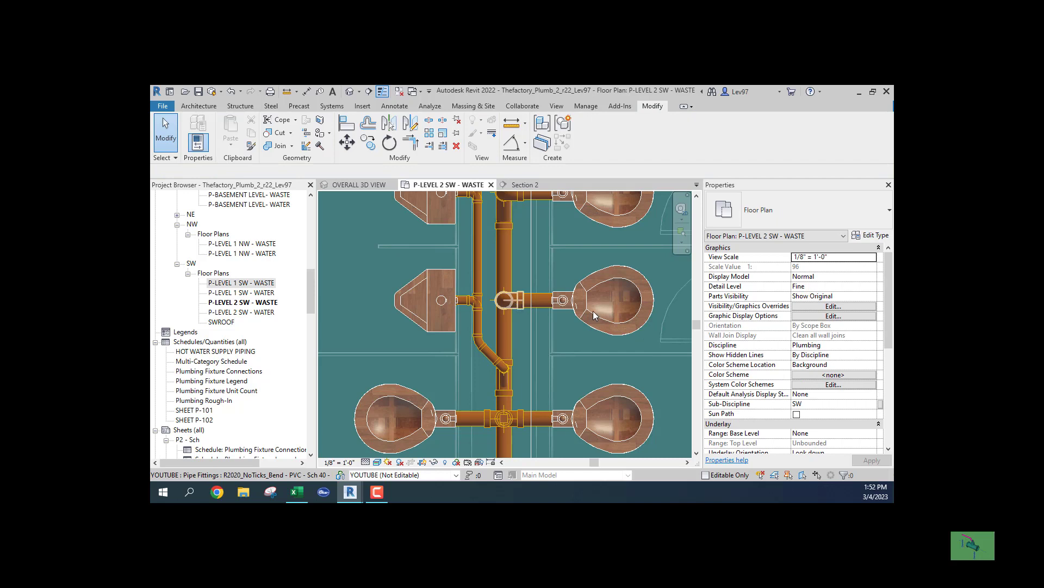
Select the toilet's horizontal stub in plan and open Section 2 to locate its vertical drop above the main
{"action": "left_click", "coordinate": [536, 332]}
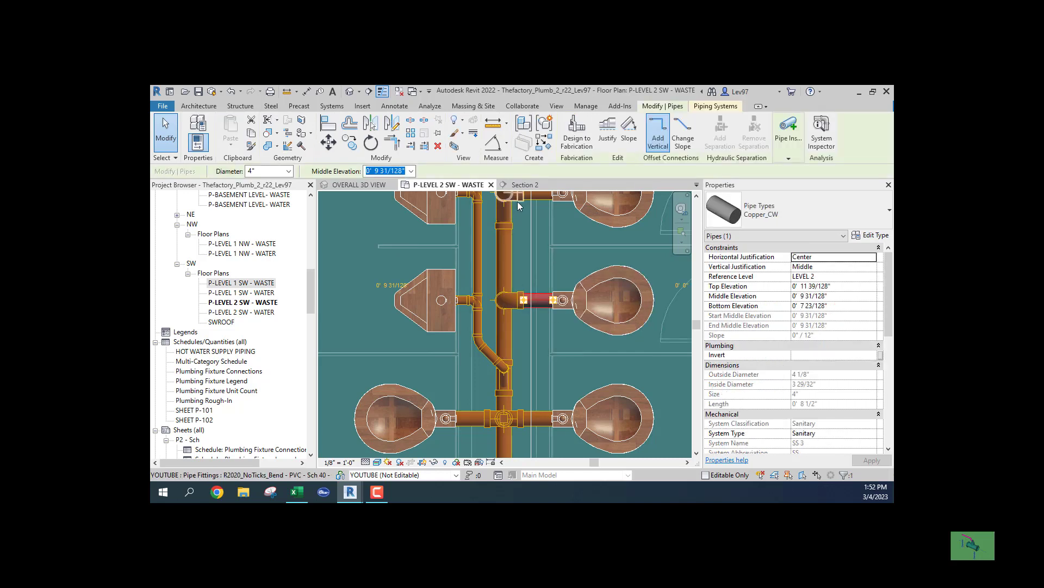
{"action": "left_click", "coordinate": [525, 185]}
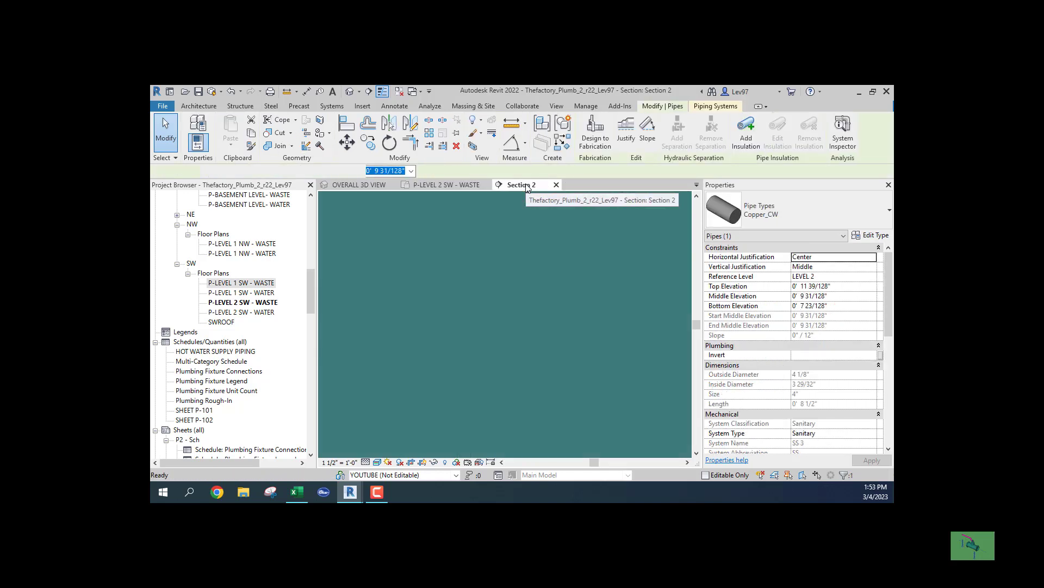
{"action": "middle_click_drag", "start_coordinate": [599, 374], "coordinate": [474, 342]}
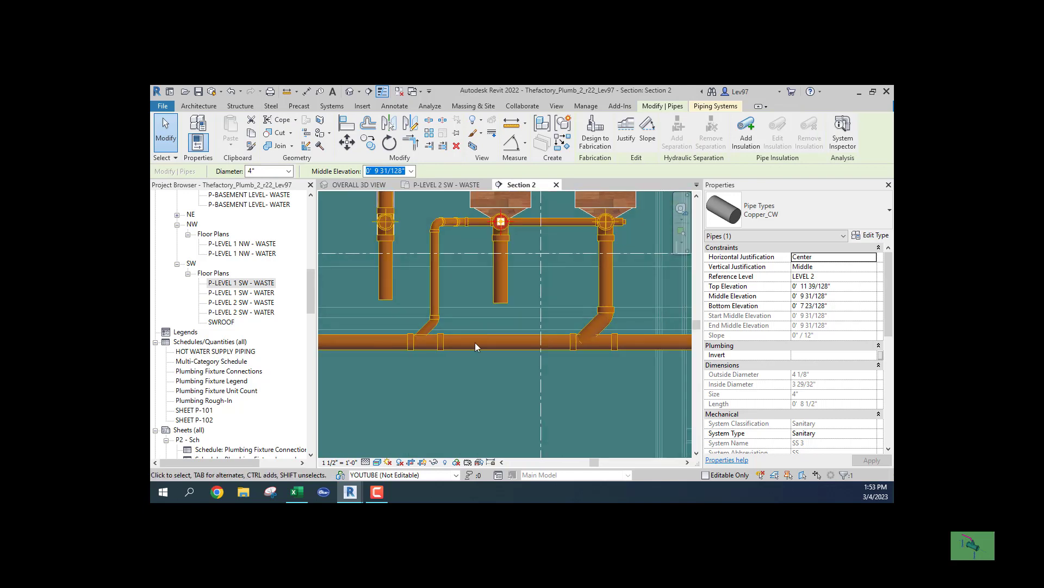
{"action": "key", "text": "Escape"}
{"action": "scroll", "coordinate": [540, 321], "scroll_direction": "up", "scroll_amount": 1}
{"action": "middle_click_drag", "start_coordinate": [510, 259], "coordinate": [538, 270]}
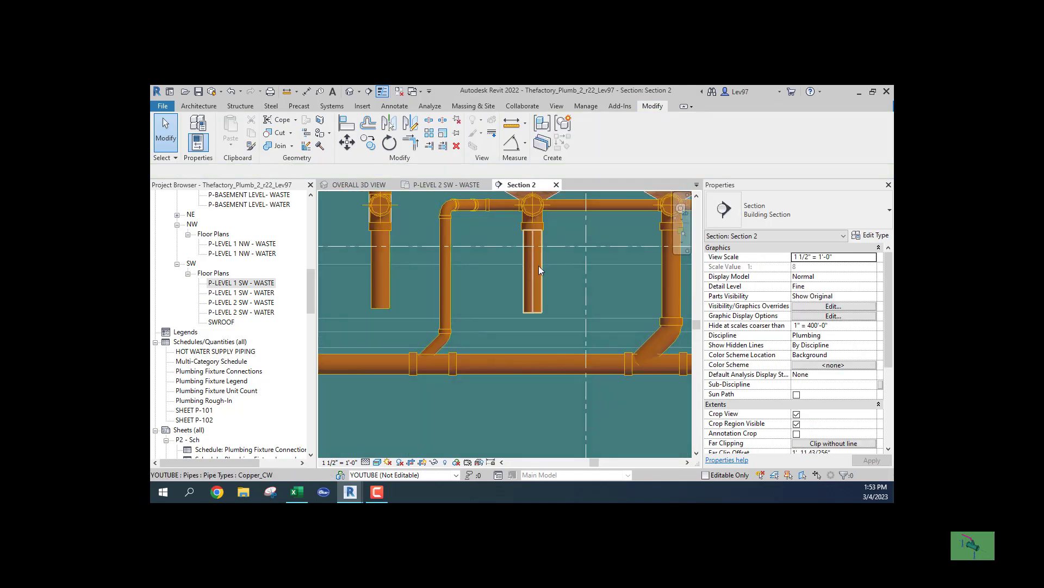
Try to stretch the toilet's vertical 4" drop down onto the main, and undo it
{"action": "left_click", "coordinate": [531, 288]}
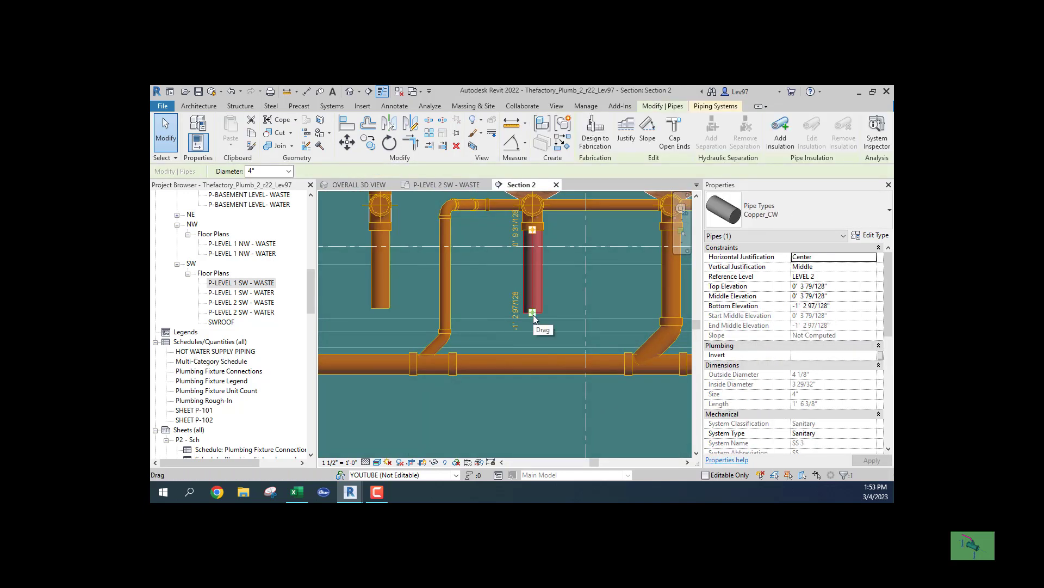
{"action": "left_click_drag", "start_coordinate": [533, 312], "coordinate": [533, 386]}
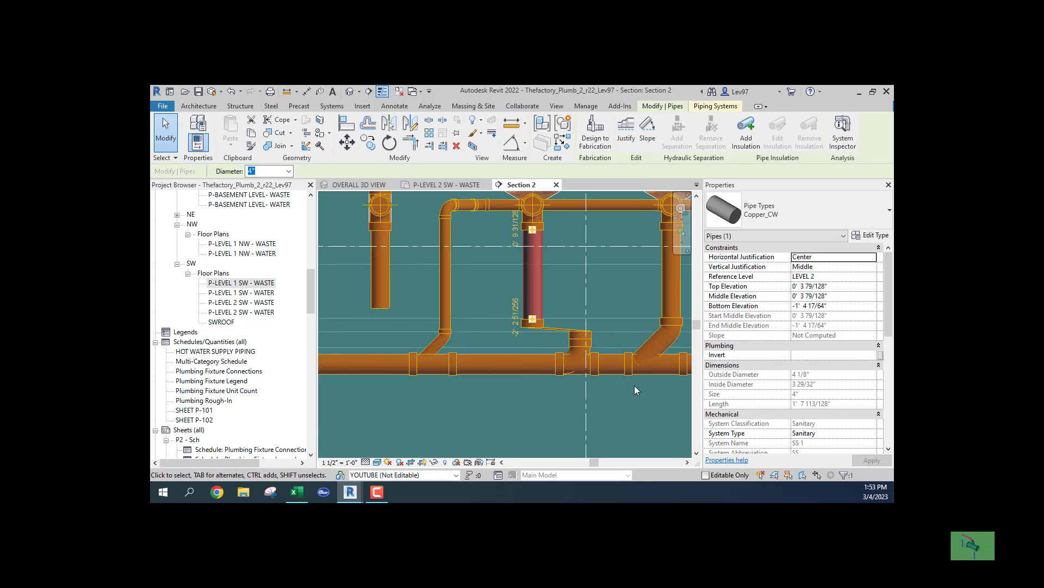
{"action": "left_click", "coordinate": [611, 391]}
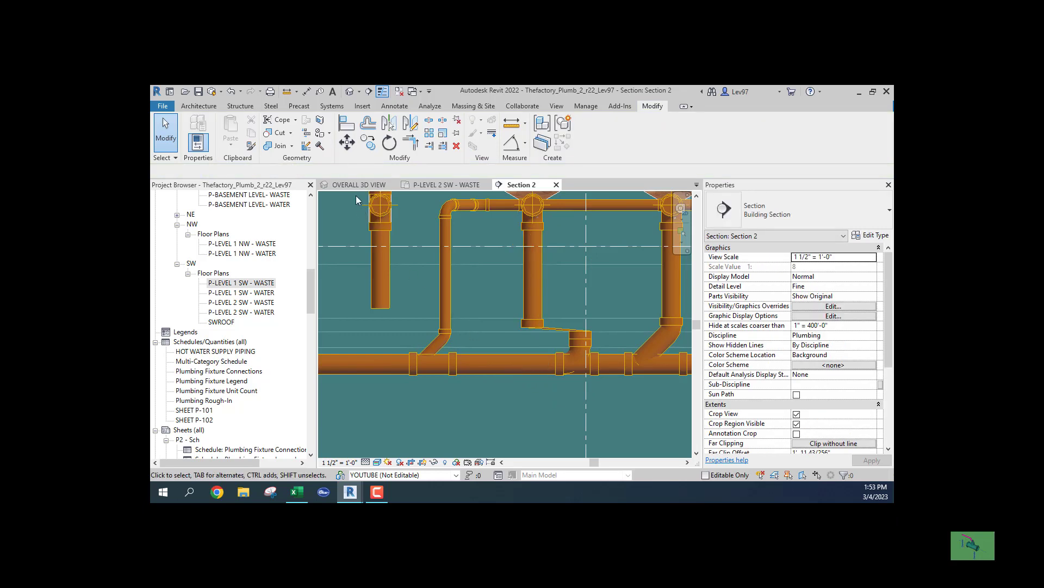
{"action": "left_click", "coordinate": [231, 93]}
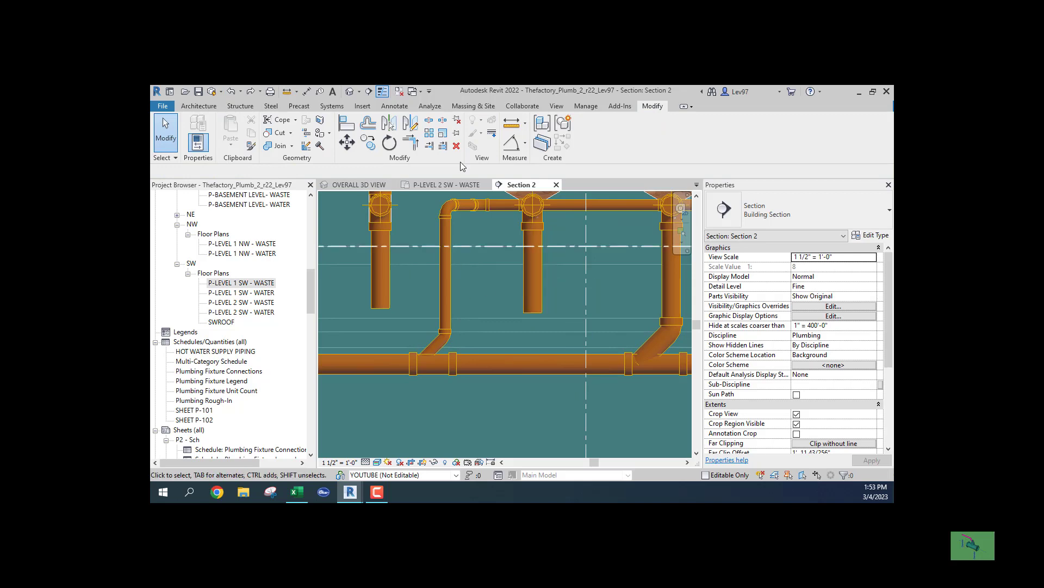
Try to connect the toilet's drop to the 4" main in Section 2 with Trim/Extend Single Element, and undo it
{"action": "left_click", "coordinate": [429, 145]}
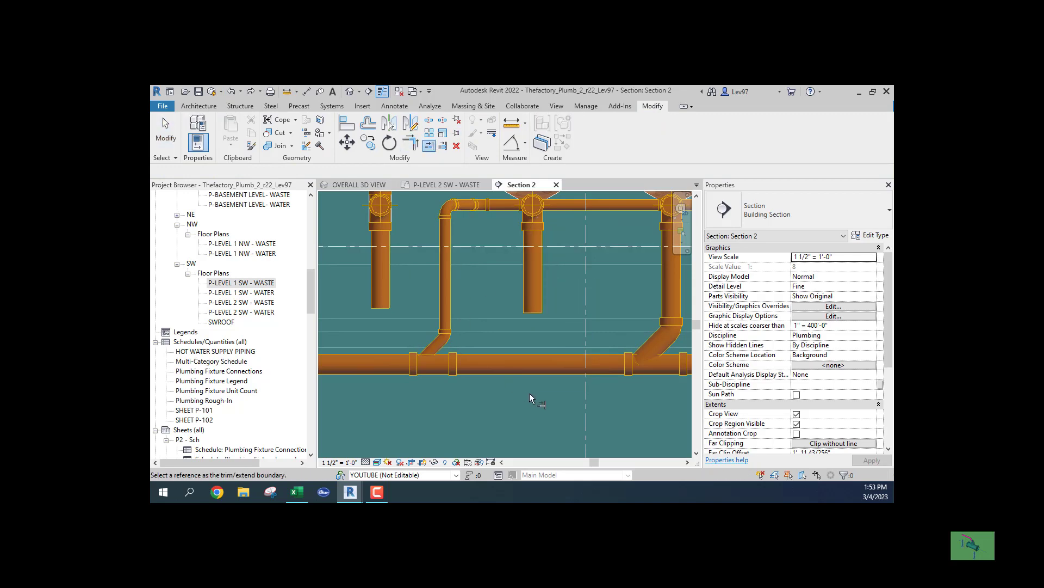
{"action": "left_click", "coordinate": [521, 364]}
{"action": "left_click", "coordinate": [494, 286]}
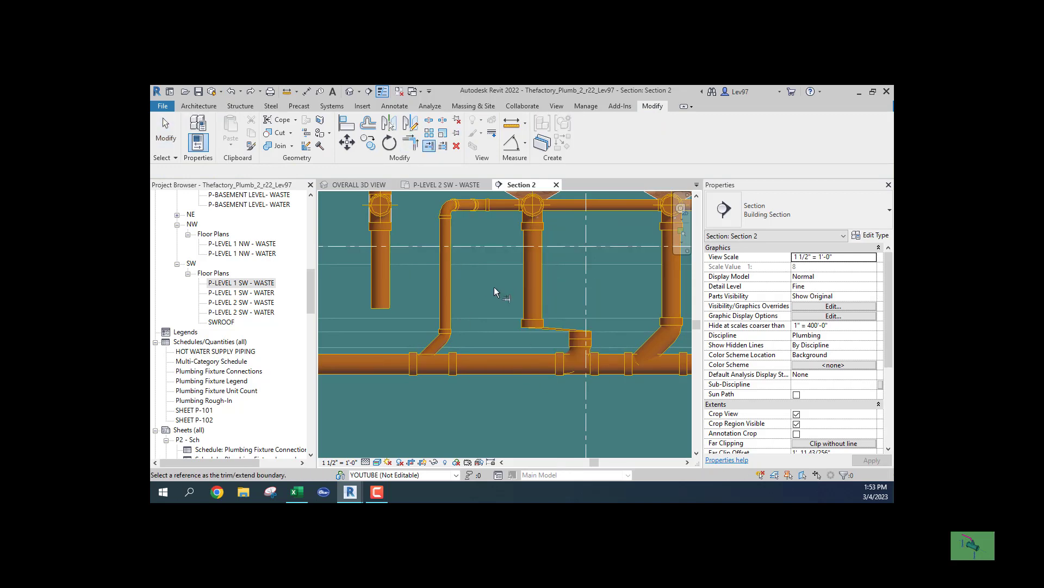
{"action": "key", "text": "Escape"}
{"action": "key", "text": "ctrl+z"}
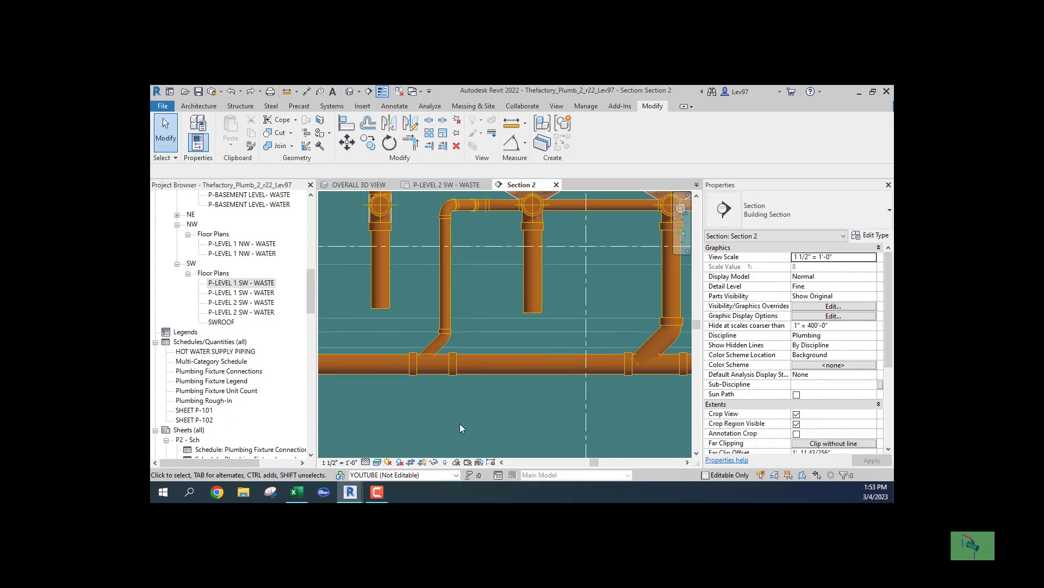
Delete the urinal line's vertical pipe and its wye combination fitting on the 4" main
{"action": "left_click", "coordinate": [447, 285]}
{"action": "key", "text": "Delete"}
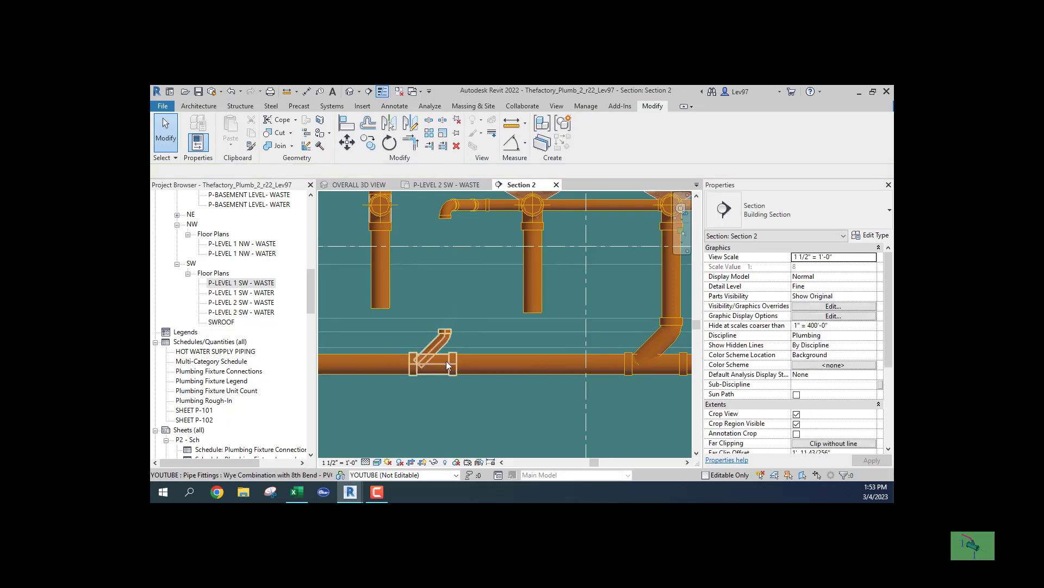
{"action": "left_click", "coordinate": [432, 350]}
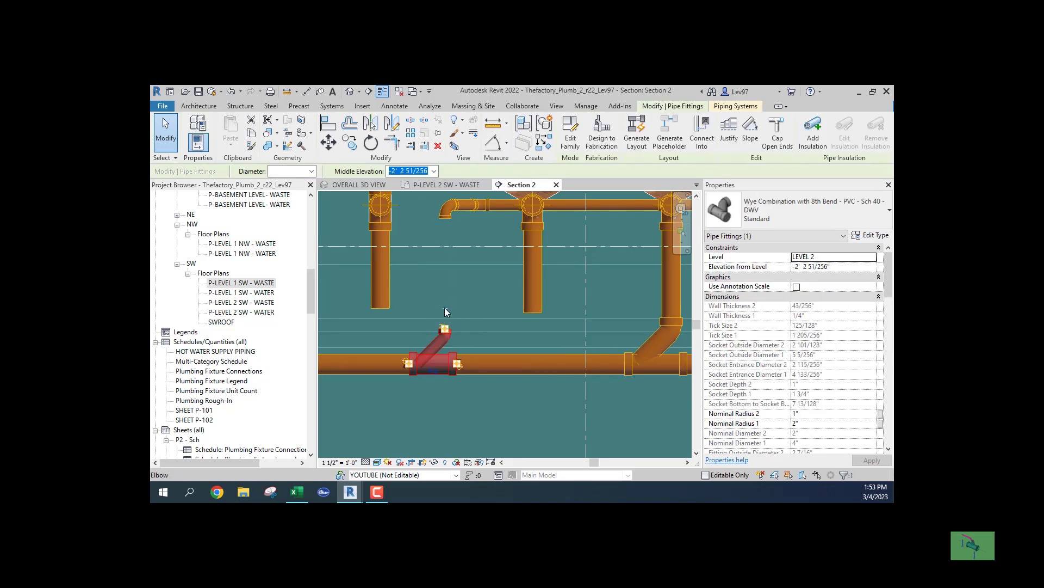
{"action": "key", "text": "Delete"}
Split the connected toilet's vertical 4" drop just above its wye and delete the coupling to leave a gap
{"action": "middle_click_drag", "start_coordinate": [494, 308], "coordinate": [446, 323]}
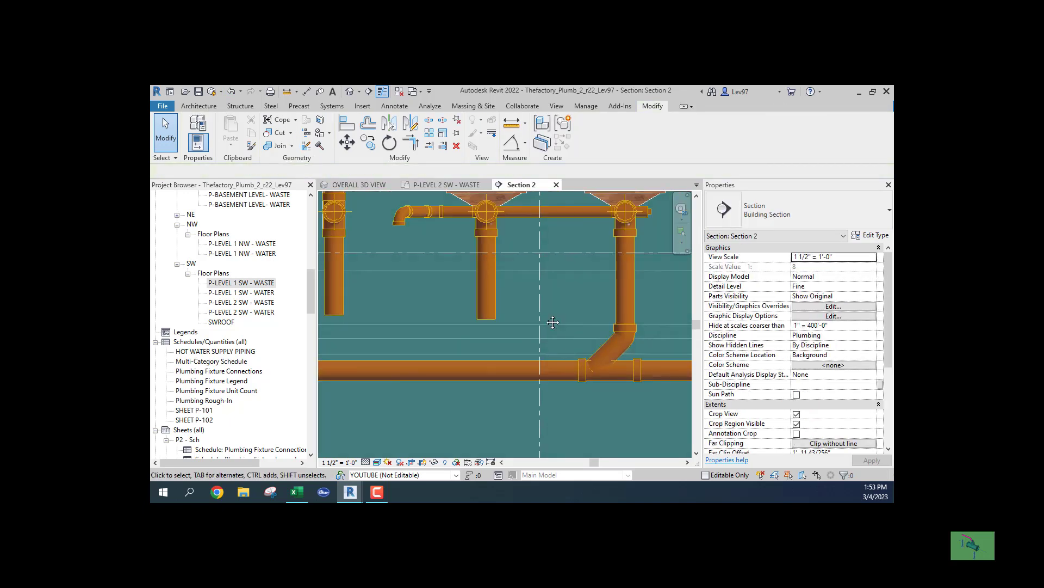
{"action": "middle_click_drag", "start_coordinate": [552, 322], "coordinate": [456, 319]}
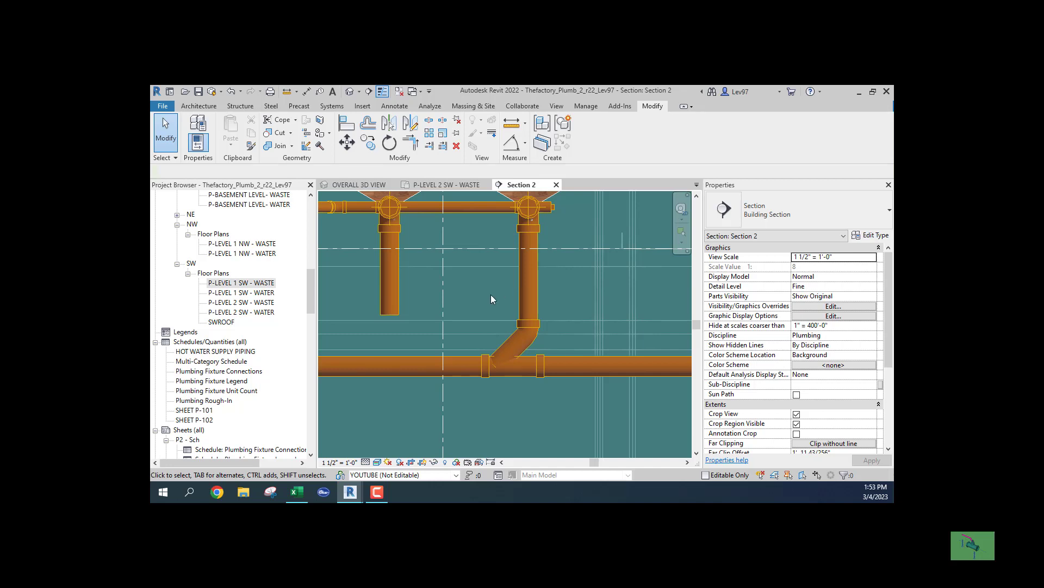
{"action": "scroll", "coordinate": [504, 316], "scroll_direction": "down", "scroll_amount": 5}
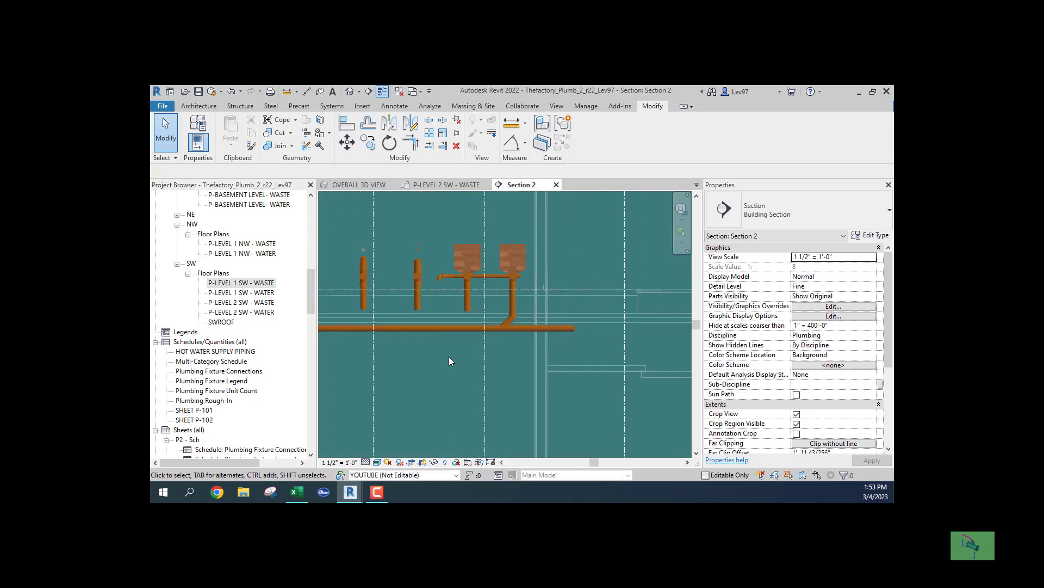
{"action": "middle_click_drag", "start_coordinate": [449, 357], "coordinate": [562, 403]}
{"action": "scroll", "coordinate": [629, 365], "scroll_direction": "up", "scroll_amount": 3}
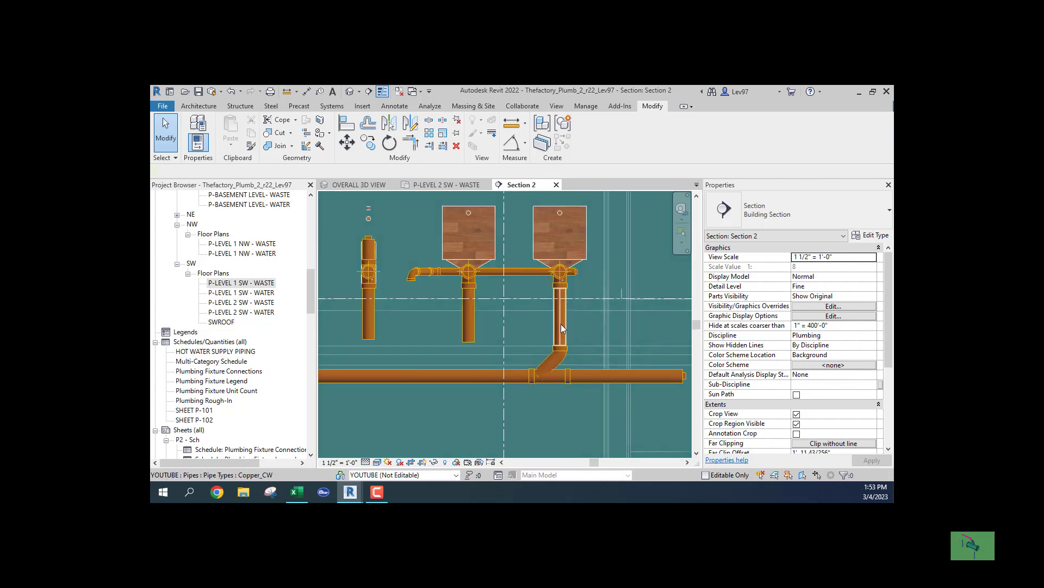
{"action": "scroll", "coordinate": [545, 328], "scroll_direction": "up", "scroll_amount": 1}
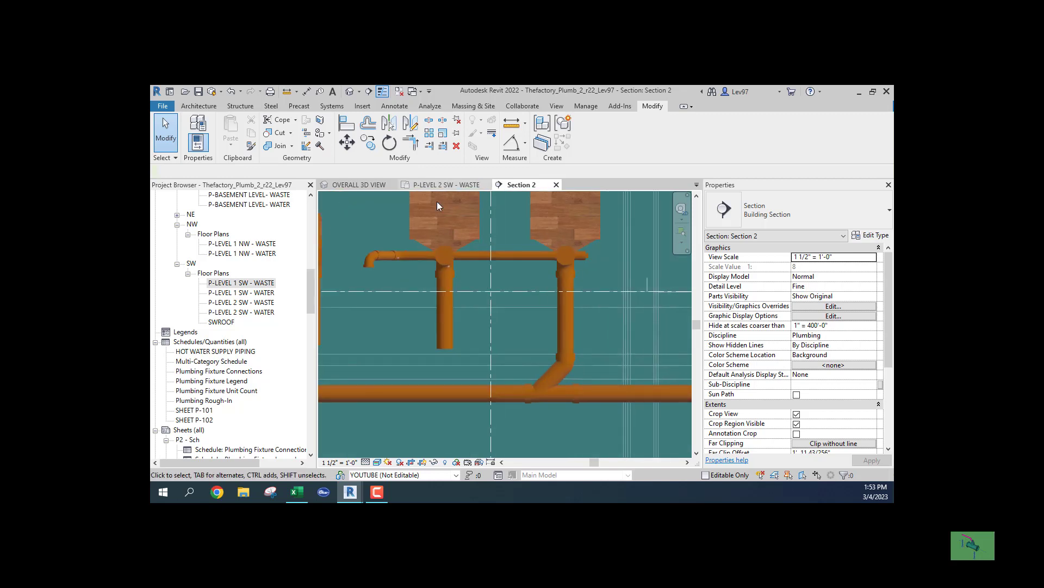
{"action": "left_click", "coordinate": [429, 120]}
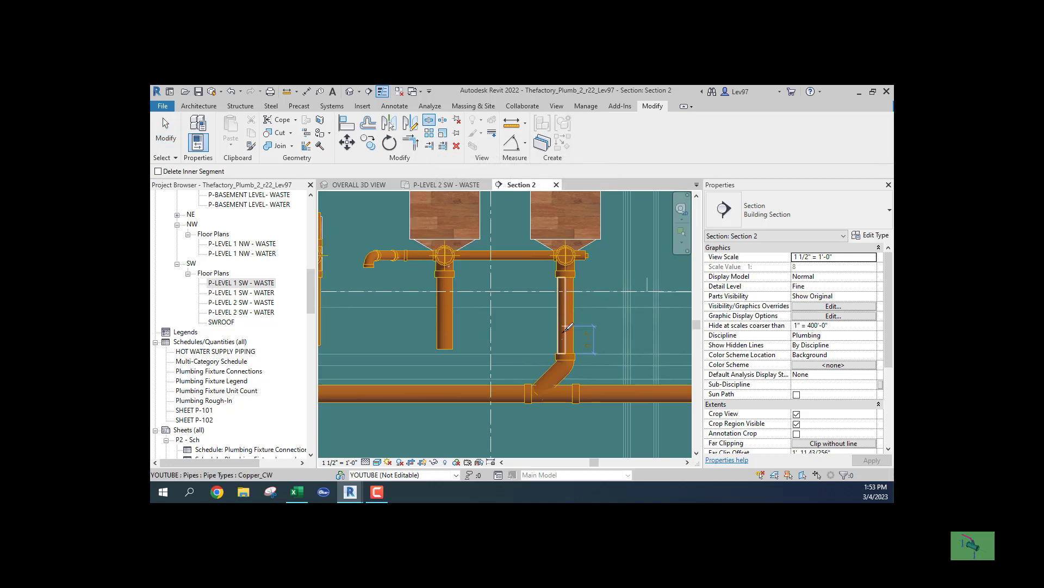
{"action": "left_click", "coordinate": [569, 335]}
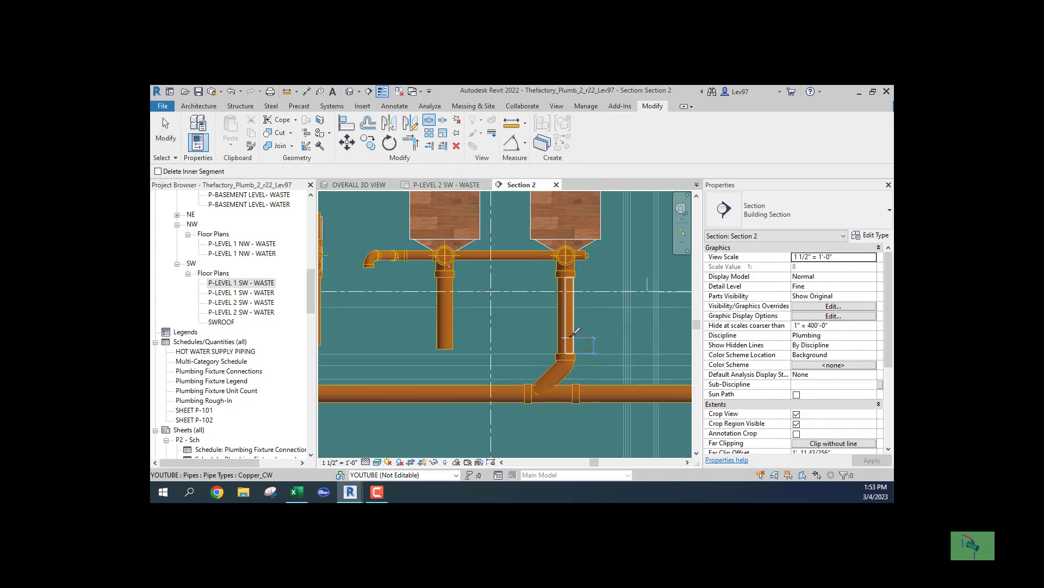
{"action": "key", "text": "Escape"}
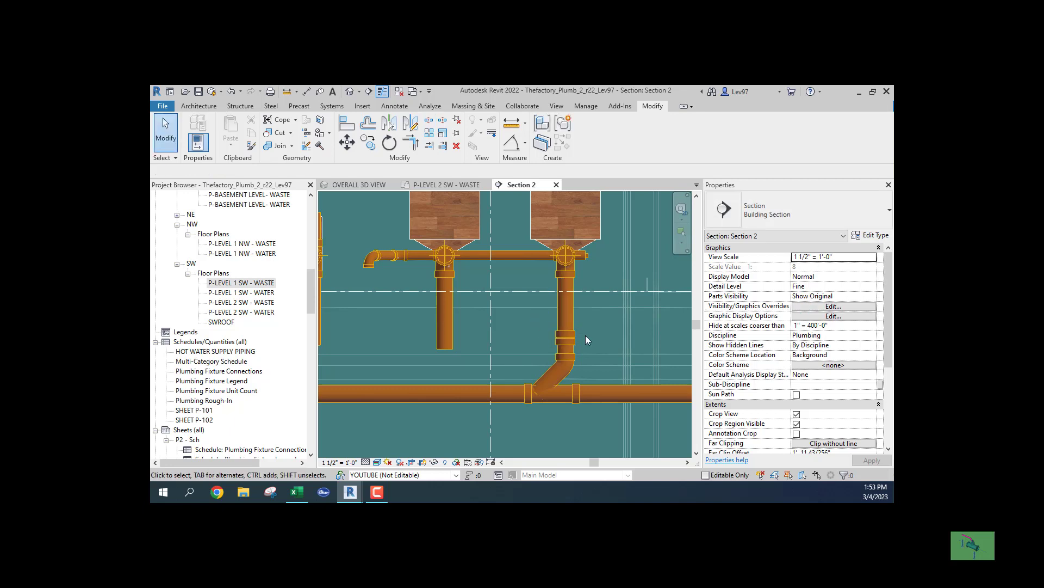
{"action": "left_click", "coordinate": [565, 337]}
{"action": "key", "text": "Delete"}
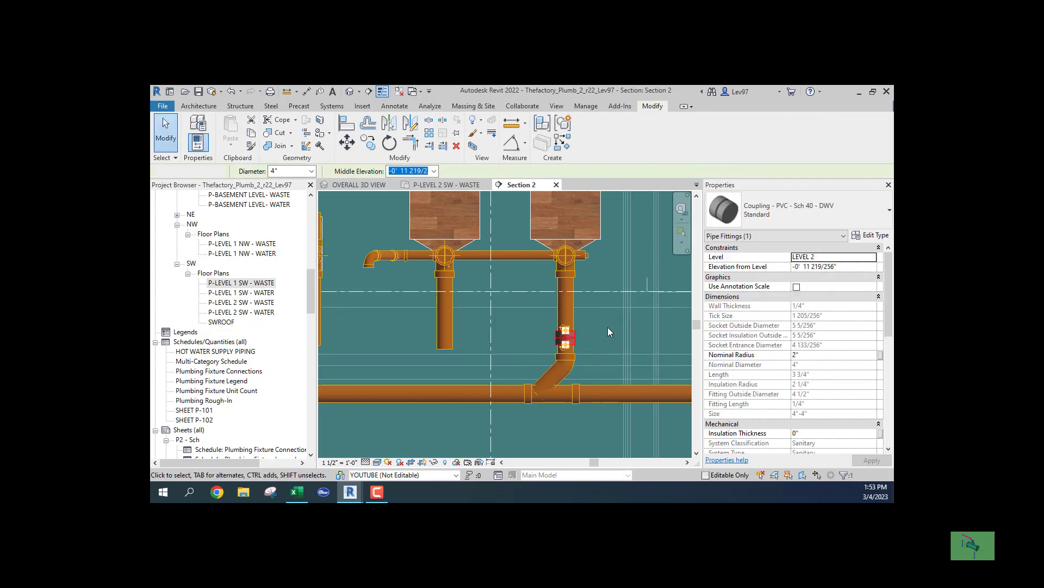
Delete the short pipe piece left above the toilet's wye and the wye combination fitting on the main
{"action": "left_click", "coordinate": [568, 349]}
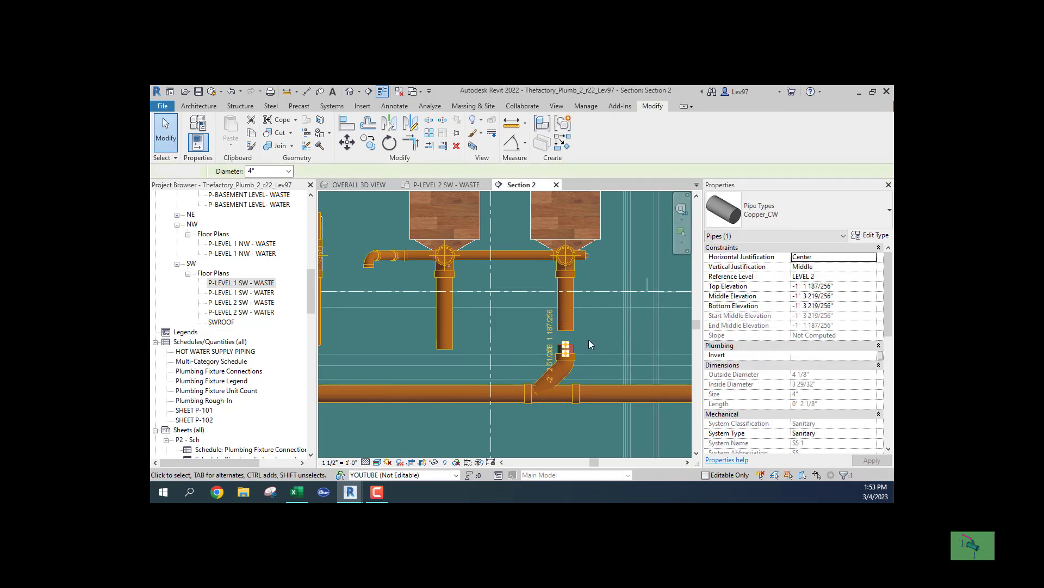
{"action": "key", "text": "Delete"}
{"action": "left_click", "coordinate": [545, 366]}
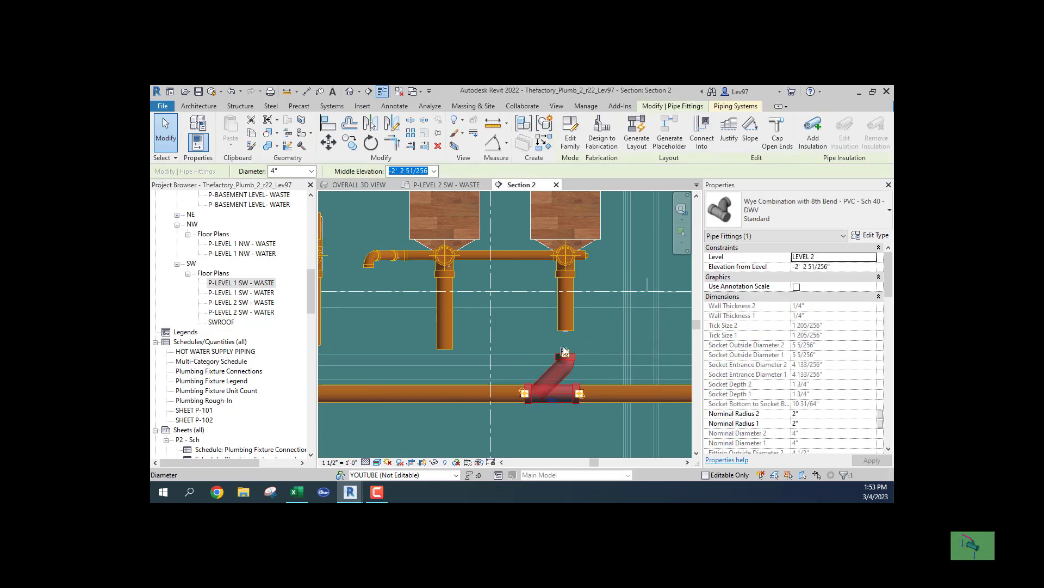
{"action": "key", "text": "Delete"}
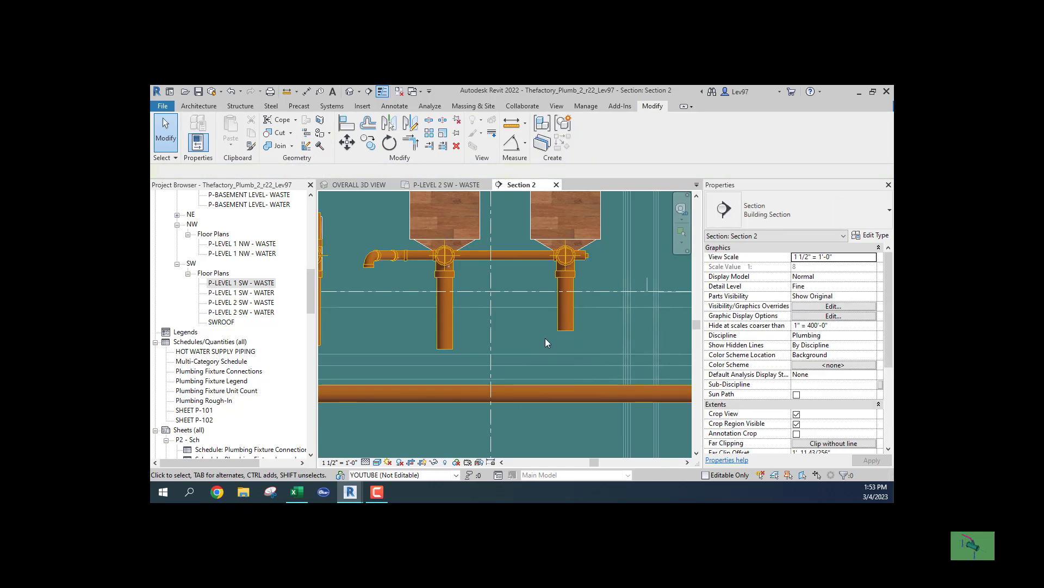
{"action": "scroll", "coordinate": [545, 338], "scroll_direction": "down", "scroll_amount": 5}
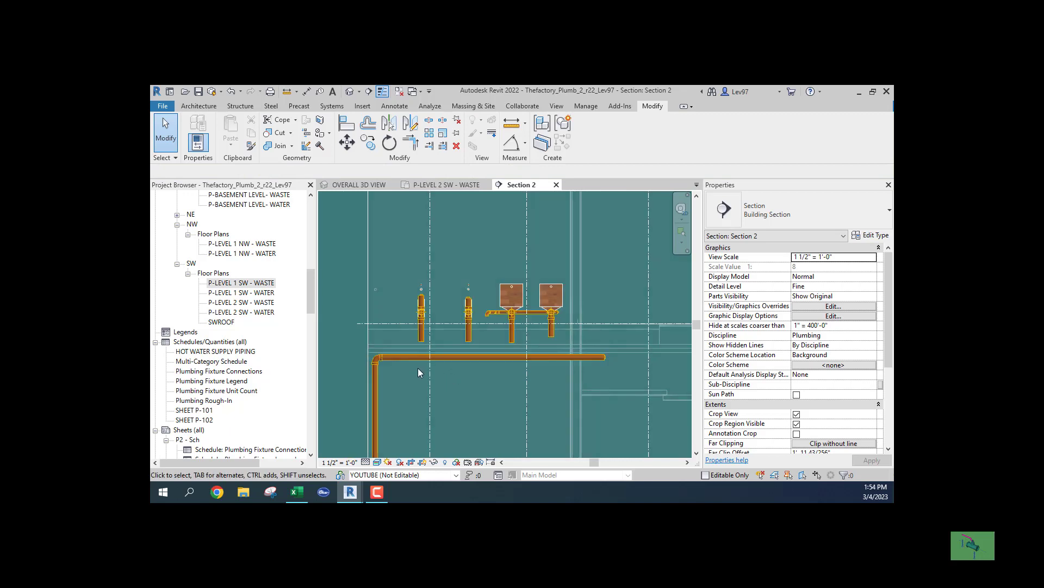
{"action": "middle_click_drag", "start_coordinate": [419, 368], "coordinate": [451, 387]}
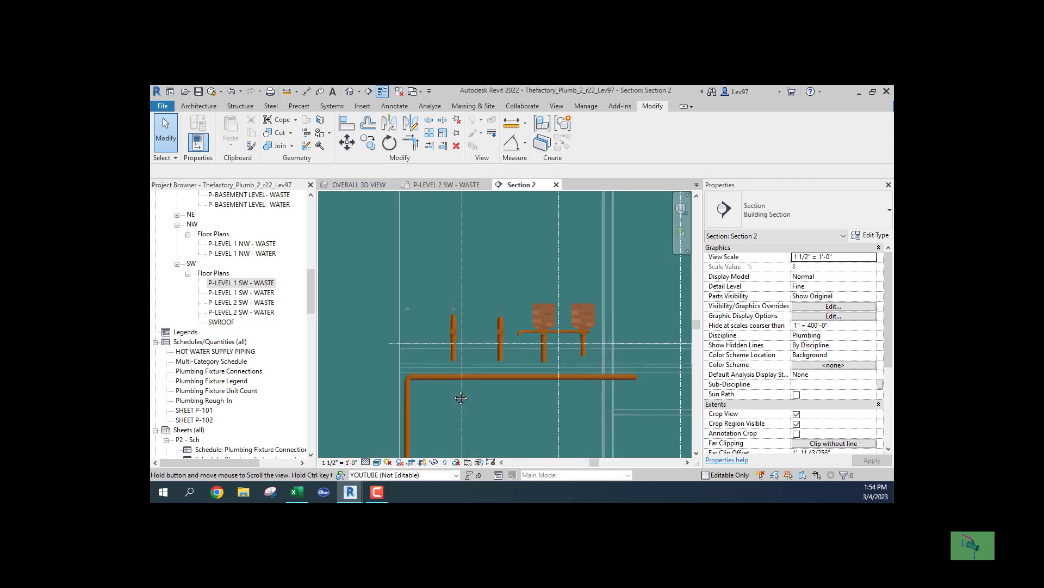
Delete the elbow at the top of the 4" riser and the horizontal 4" main in Section 2
{"action": "left_click", "coordinate": [655, 403]}
{"action": "key", "text": "Escape"}
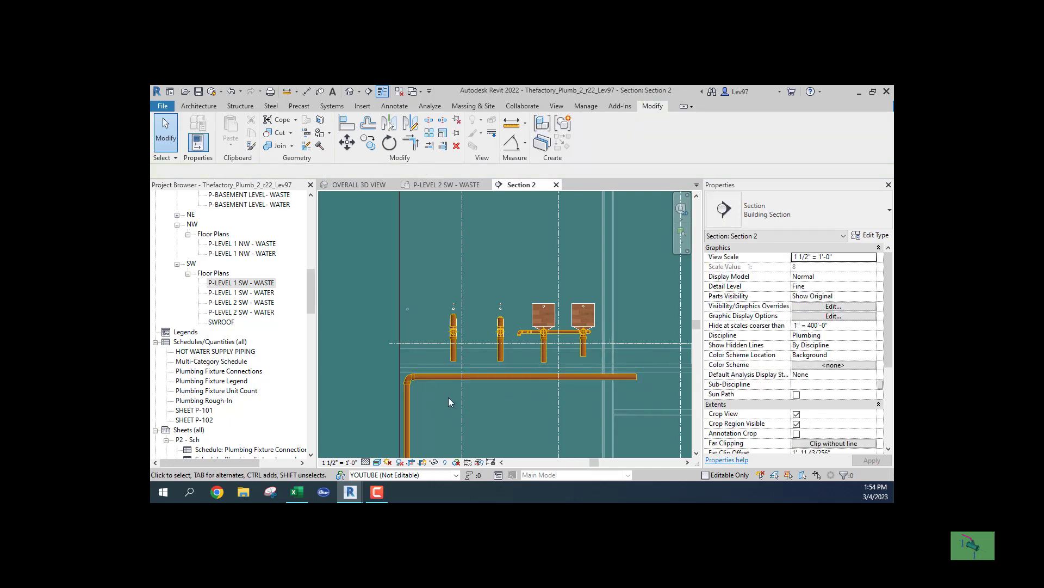
{"action": "left_click", "coordinate": [409, 383]}
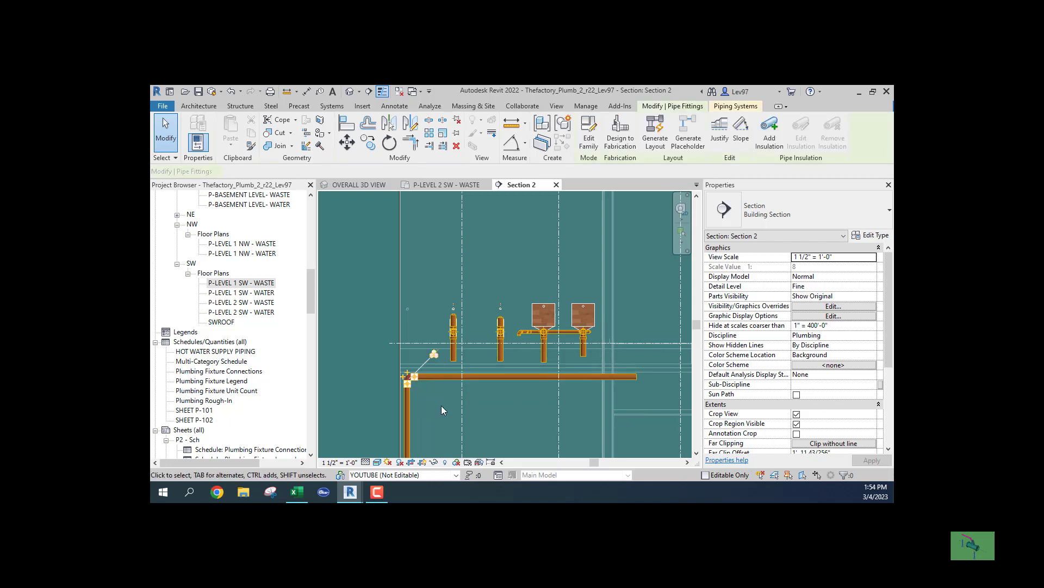
{"action": "key", "text": "Delete"}
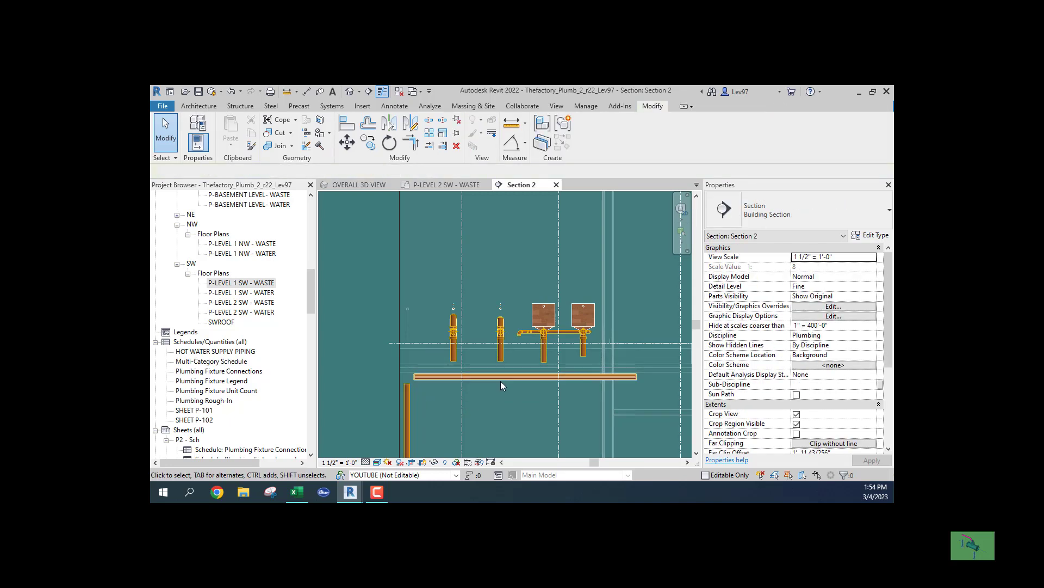
{"action": "left_click", "coordinate": [500, 381]}
{"action": "key", "text": "Delete"}
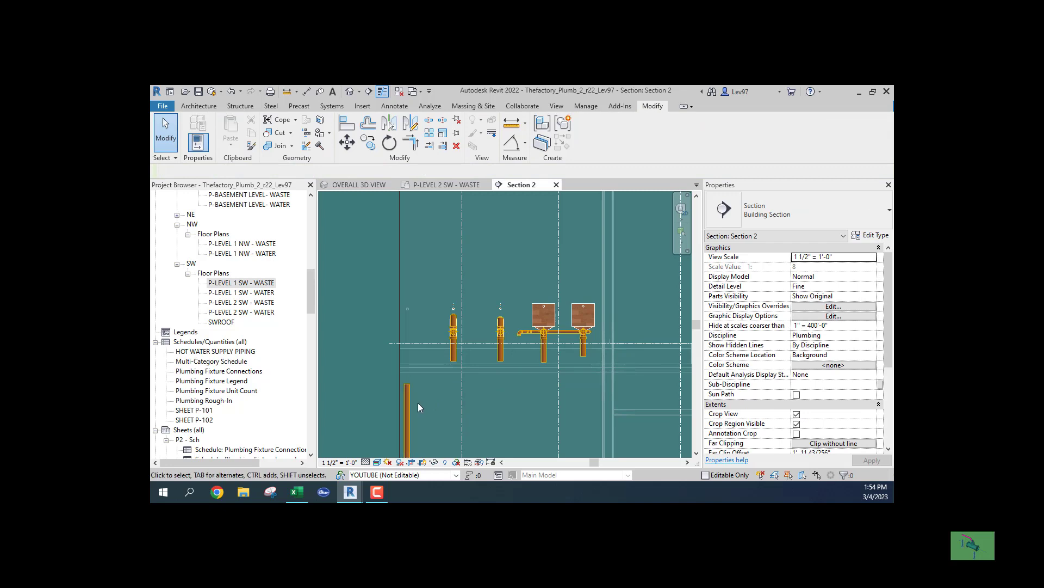
Draw a new horizontal 4" PVC_Sanitary main about 15 feet long from the riser's open top end, passing below all the fixture drops
{"action": "left_click", "coordinate": [409, 402]}
{"action": "right_click", "coordinate": [411, 390]}
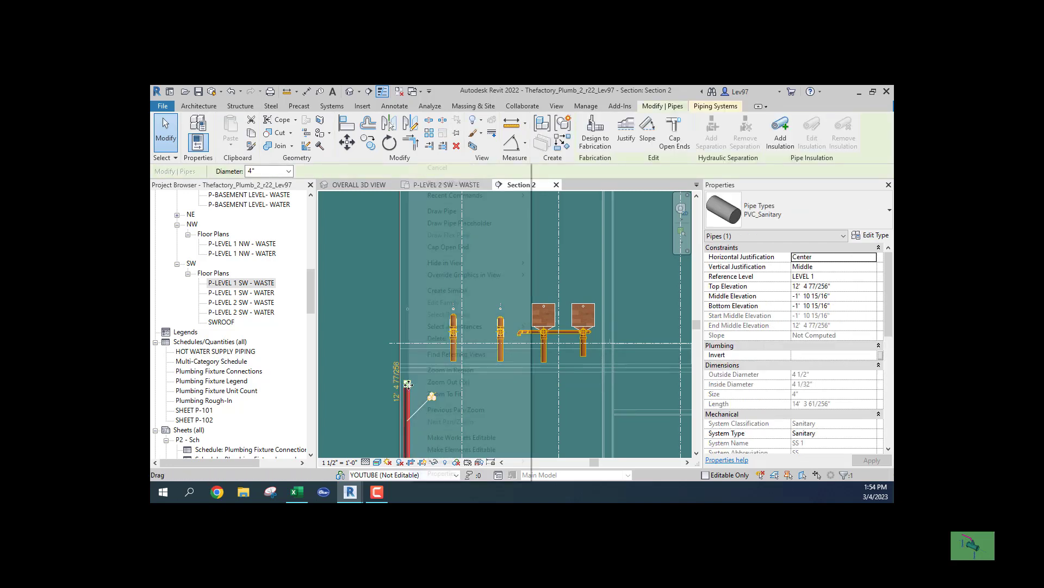
{"action": "left_click", "coordinate": [442, 211]}
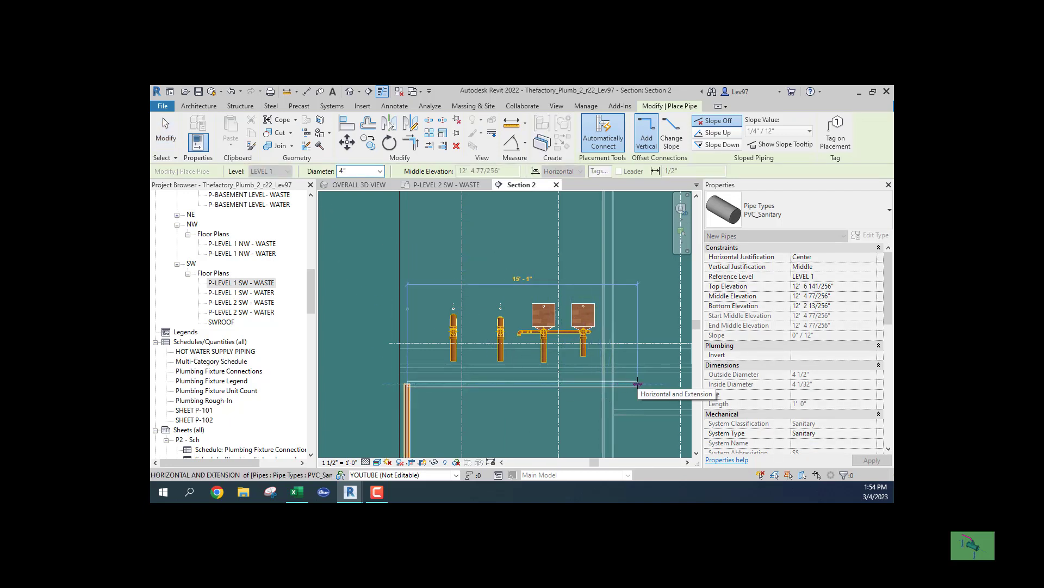
{"action": "left_click", "coordinate": [638, 383]}
{"action": "key", "text": "Escape"}
{"action": "key", "text": "Escape"}
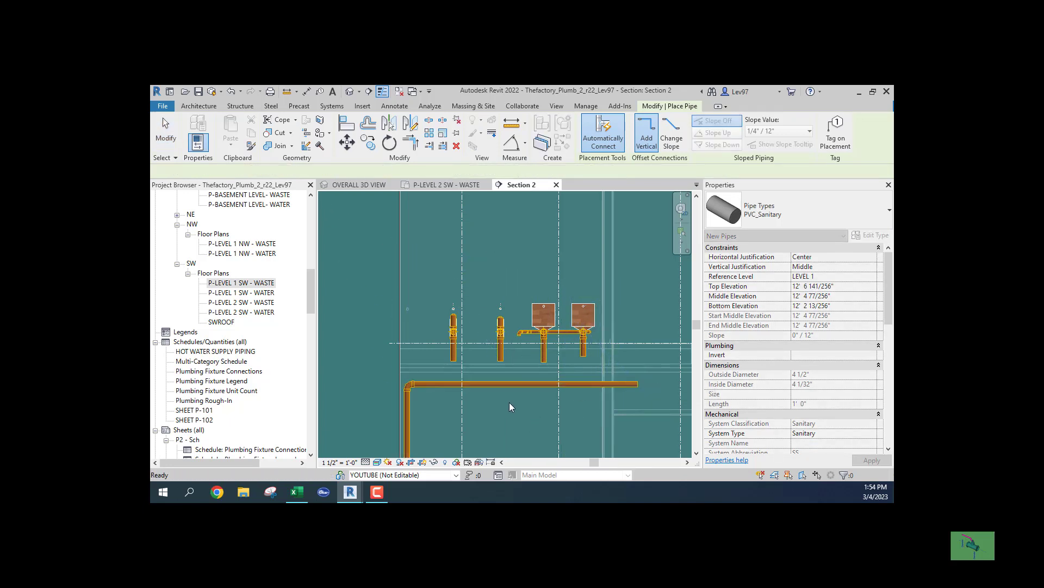
Nudge the horizontal 4" main up 6 inches to a middle elevation of 12' 10 77/256"
{"action": "scroll", "coordinate": [503, 391], "scroll_direction": "up", "scroll_amount": 2}
{"action": "scroll", "coordinate": [526, 402], "scroll_direction": "down", "scroll_amount": 2}
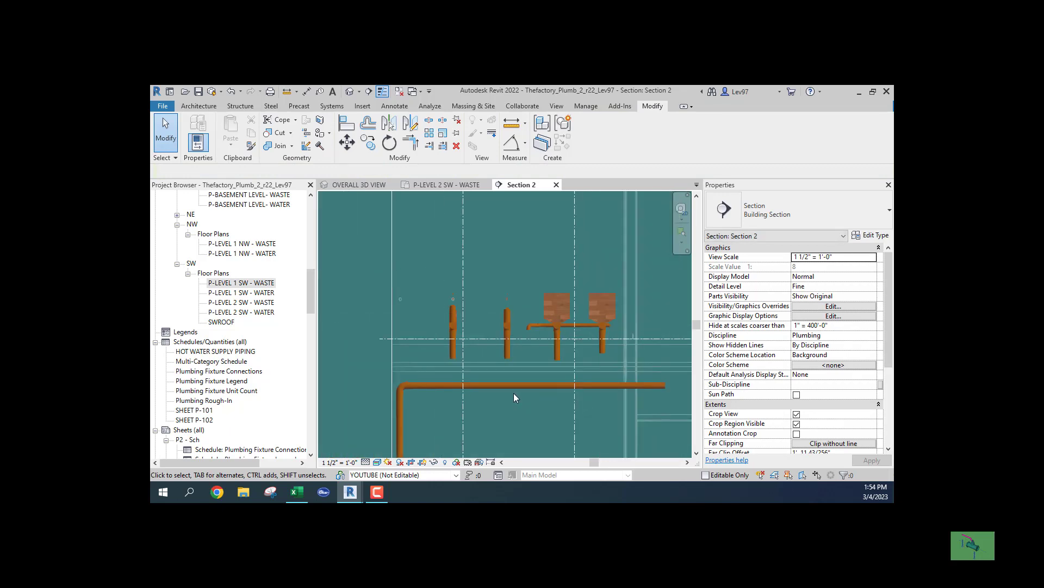
{"action": "left_click", "coordinate": [514, 384]}
{"action": "key", "text": "Up"}
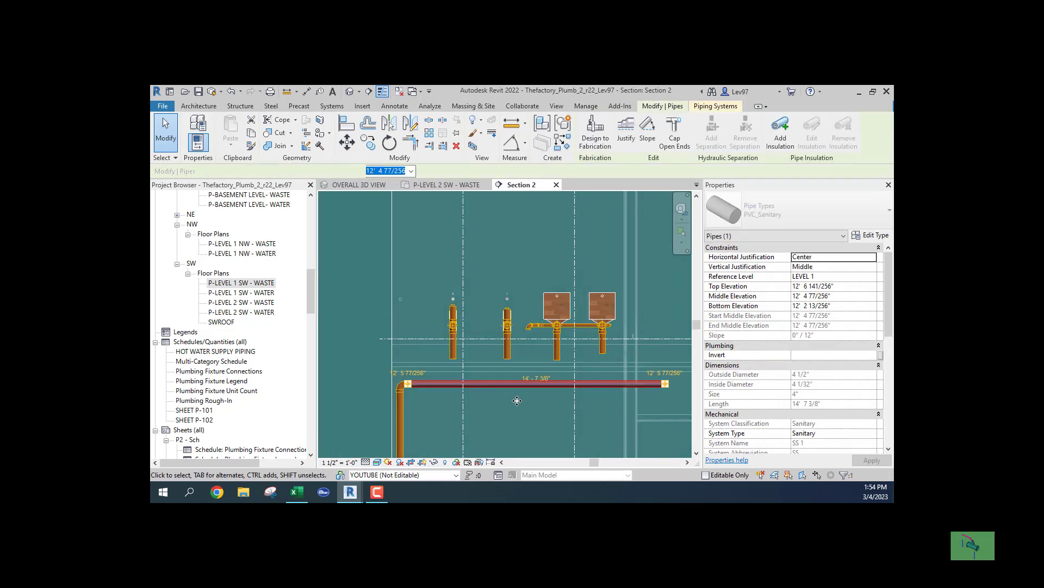
{"action": "key", "text": "Up"}
{"action": "key", "text": "Up"}
{"action": "key", "text": "Up"}
{"action": "key", "text": "Up"}
{"action": "key", "text": "Up"}
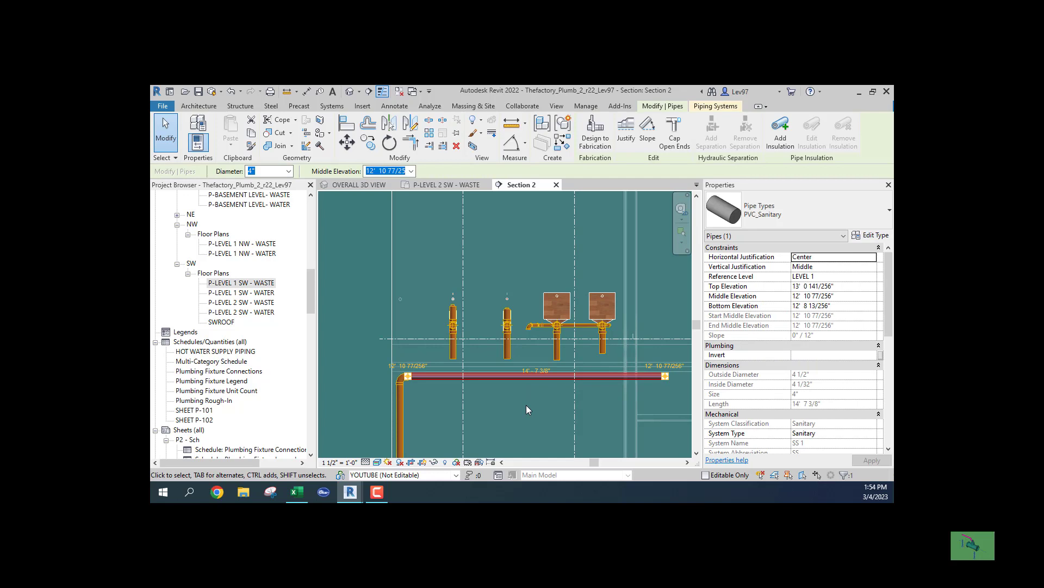
{"action": "middle_click_drag", "start_coordinate": [524, 408], "coordinate": [676, 419]}
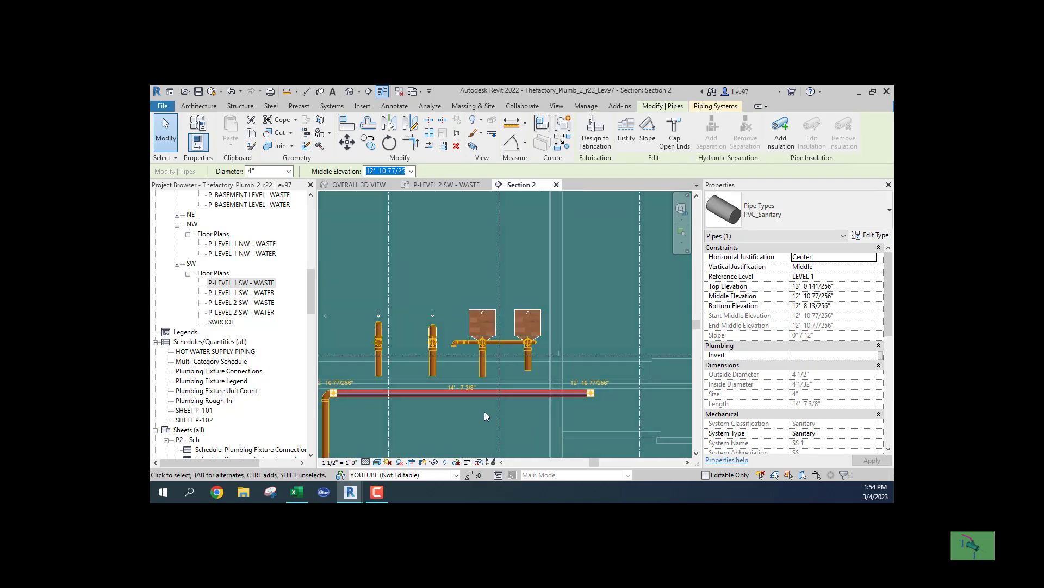
{"action": "left_click", "coordinate": [487, 413]}
Remove the 2" bend at the urinal line's diagonal end and draw a 2" pipe from there onto the 4" main in P-LEVEL 2 SW - WASTE
{"action": "middle_click_drag", "start_coordinate": [488, 412], "coordinate": [493, 385]}
{"action": "scroll", "coordinate": [493, 385], "scroll_direction": "up", "scroll_amount": 2}
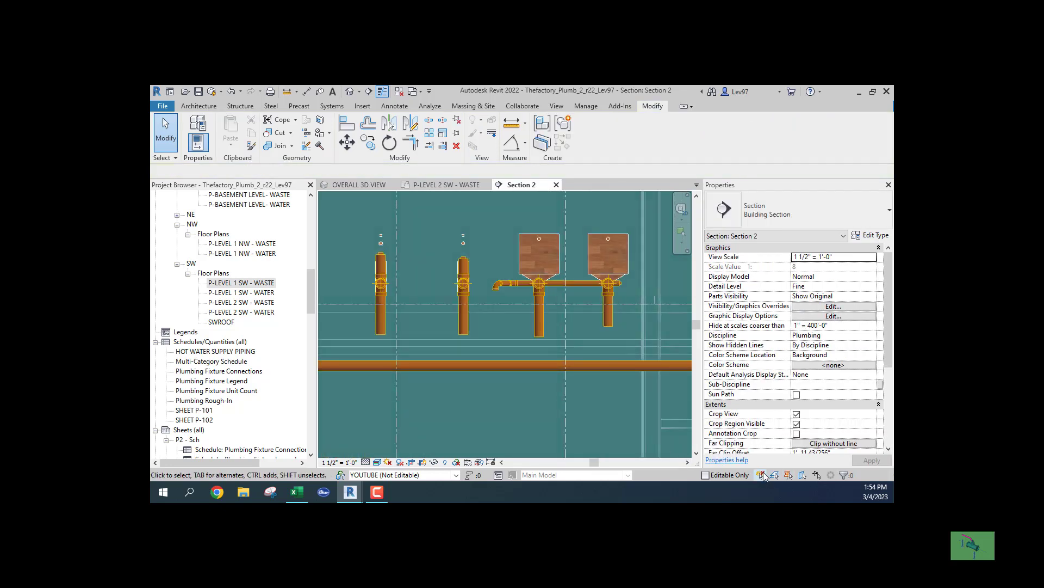
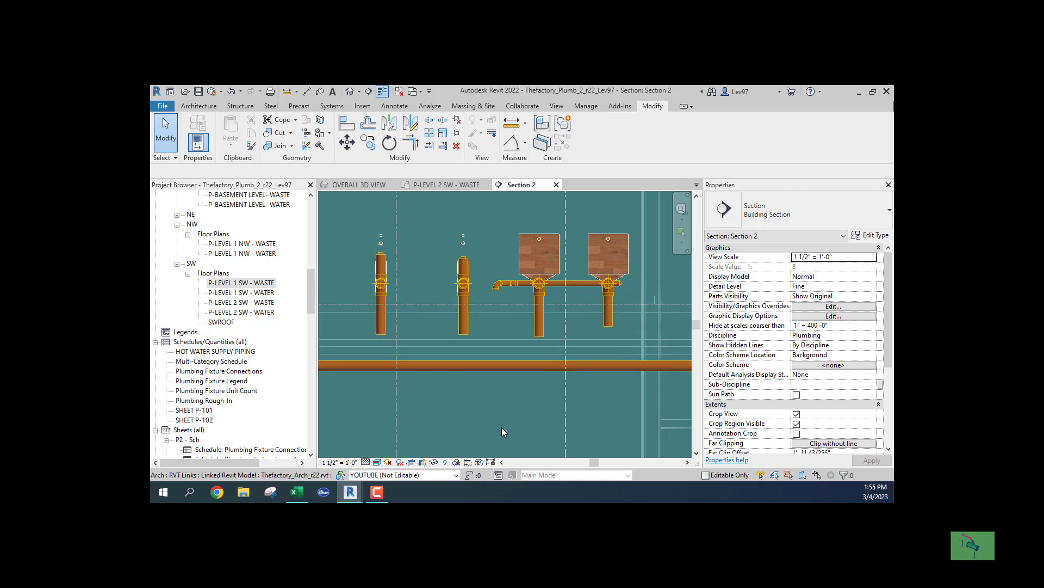
{"action": "scroll", "coordinate": [508, 420], "scroll_direction": "down", "scroll_amount": 1}
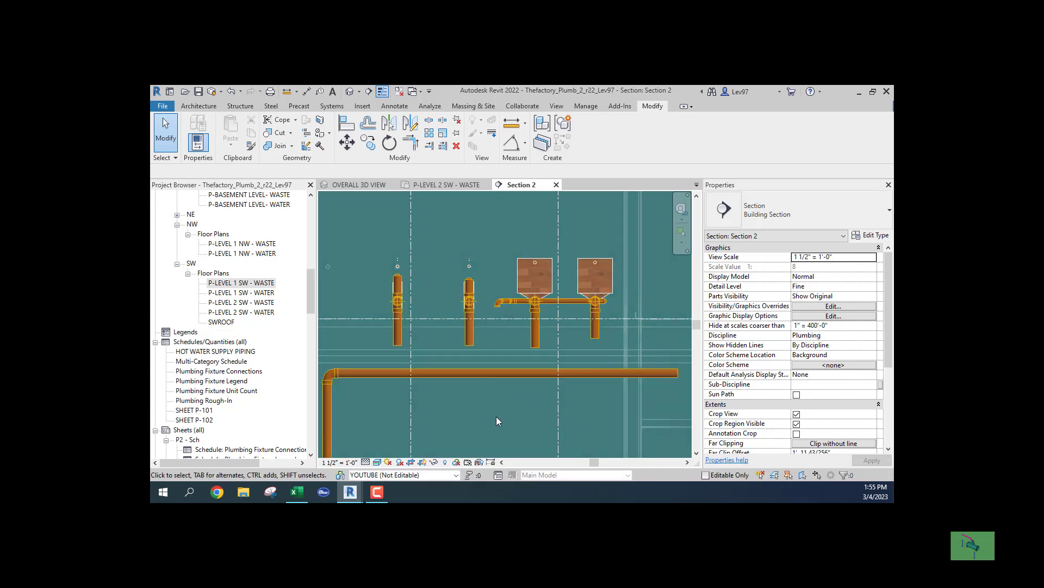
{"action": "left_click", "coordinate": [499, 303]}
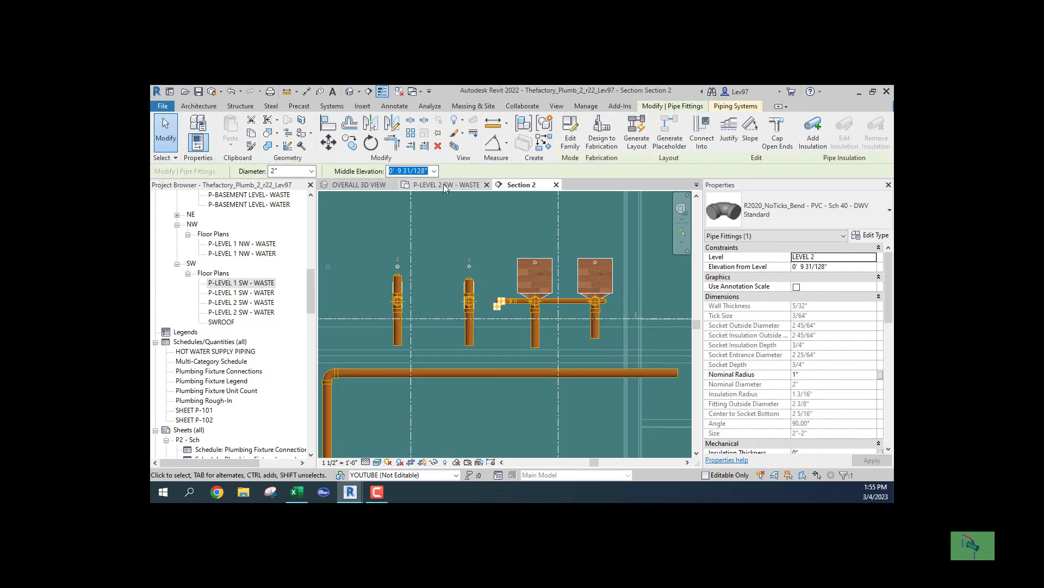
{"action": "left_click", "coordinate": [445, 185]}
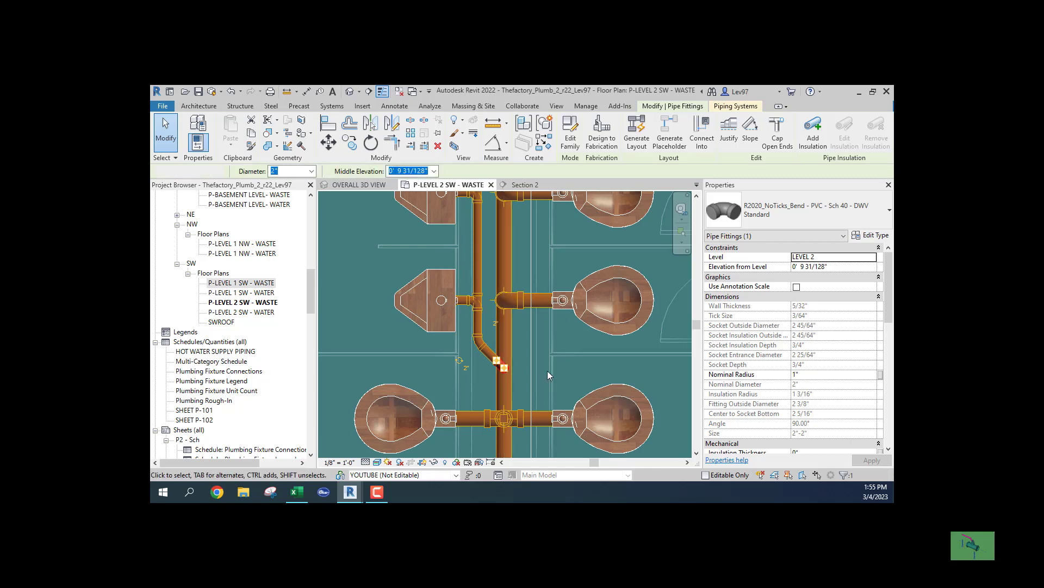
{"action": "left_click", "coordinate": [483, 374]}
{"action": "left_click", "coordinate": [470, 374]}
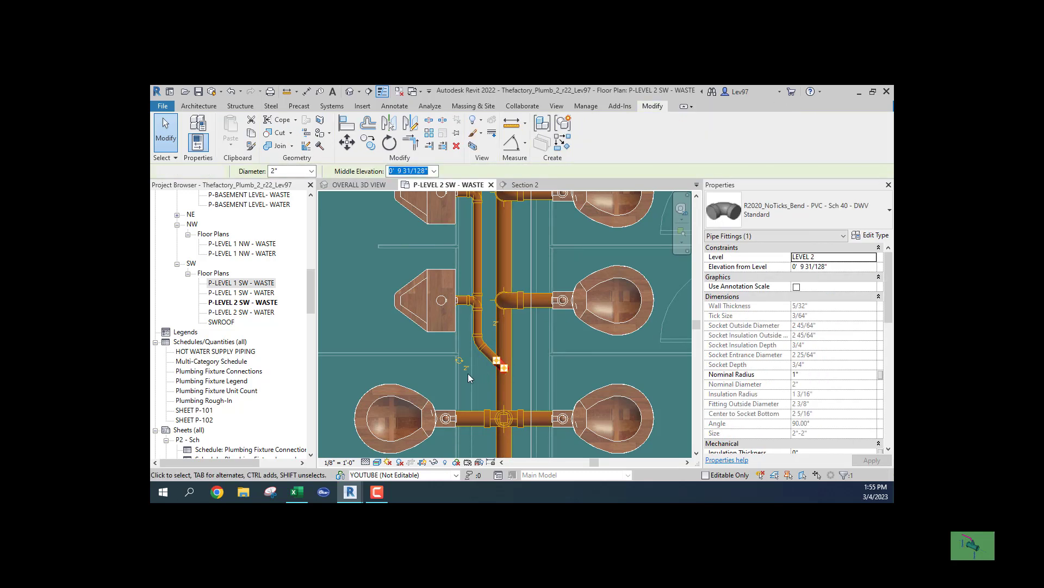
{"action": "left_click", "coordinate": [489, 355]}
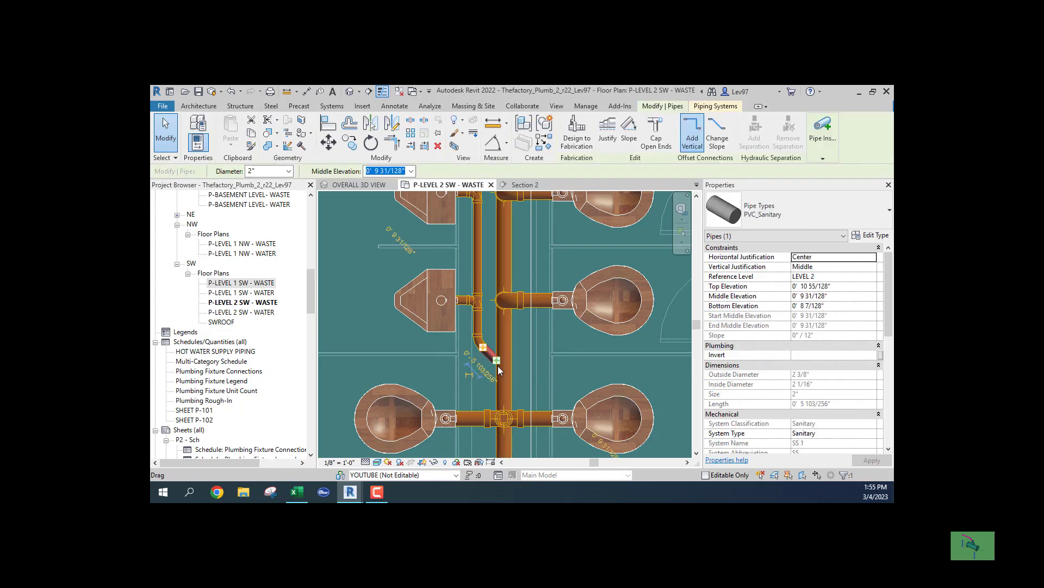
{"action": "right_click", "coordinate": [499, 351]}
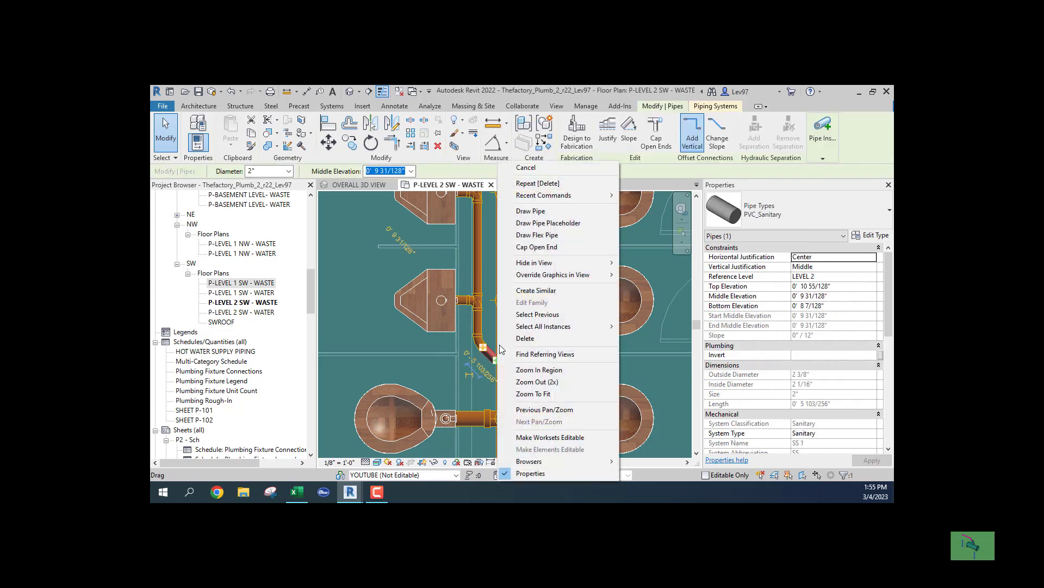
{"action": "left_click", "coordinate": [531, 211]}
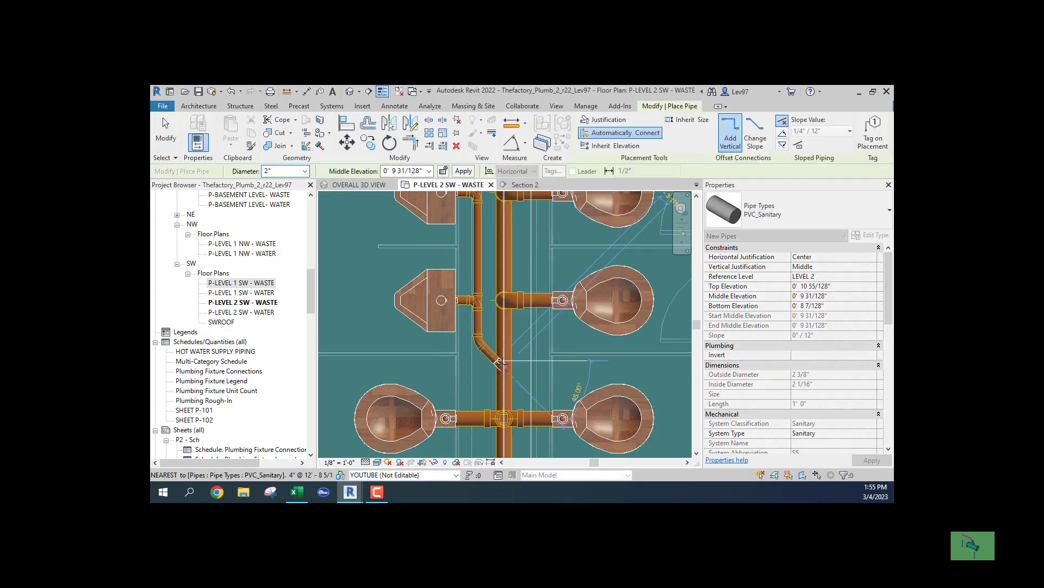
{"action": "key", "text": "Escape"}
{"action": "key", "text": "Escape"}
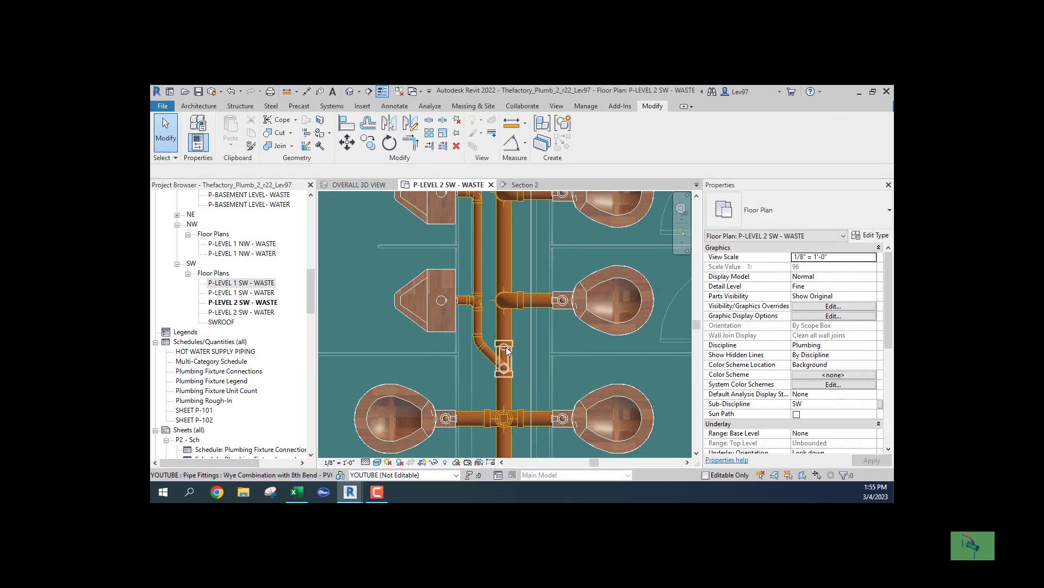
Review the urinal connection in the overall 3D view, and delete its wye combination fitting from the 4" main in Section 2
{"action": "left_click", "coordinate": [365, 186]}
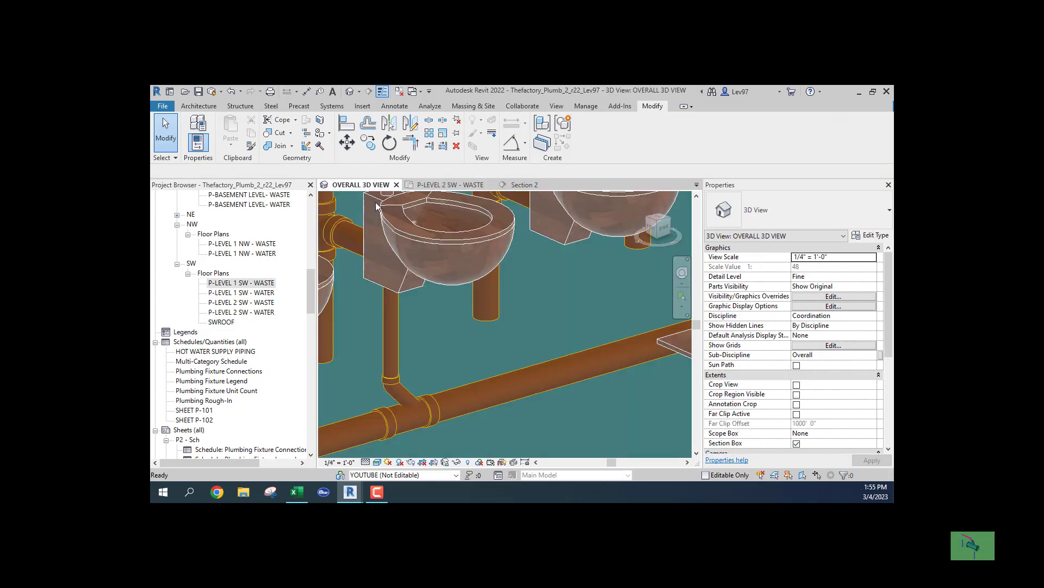
{"action": "scroll", "coordinate": [530, 409], "scroll_direction": "down", "scroll_amount": 2}
{"action": "middle_click_drag", "start_coordinate": [465, 447], "coordinate": [516, 416]}
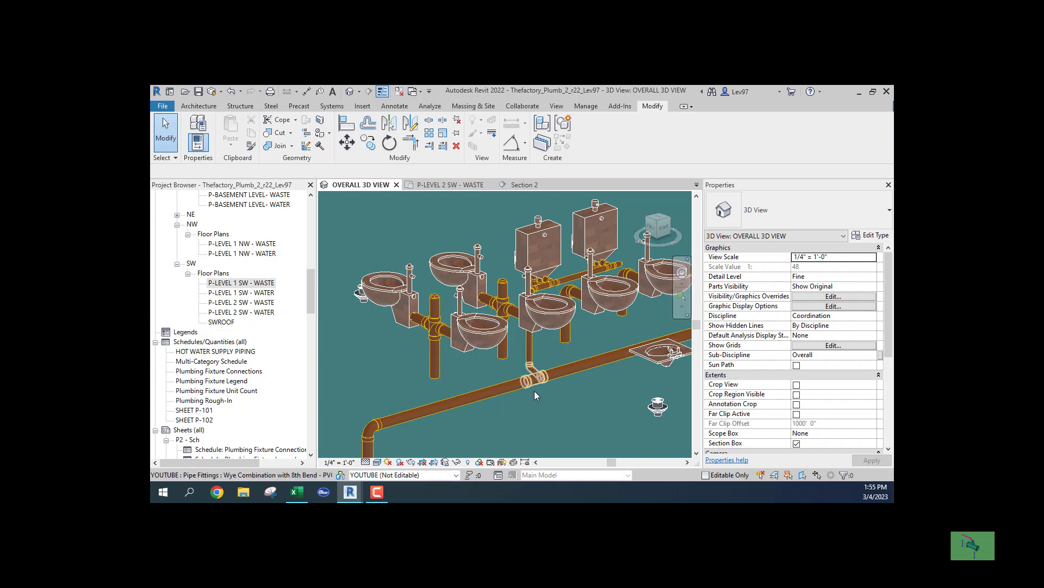
{"action": "left_click", "coordinate": [522, 185]}
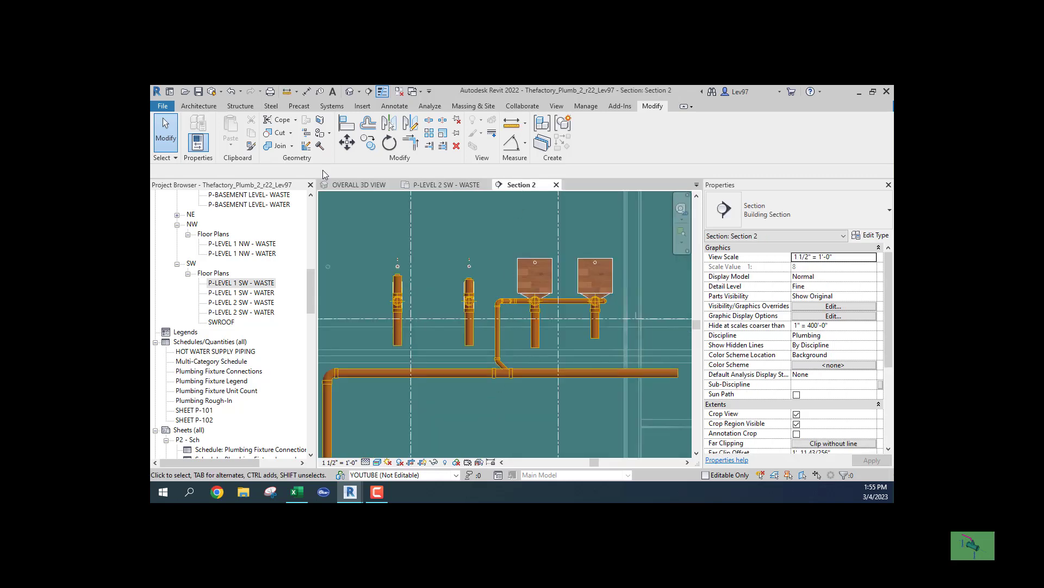
{"action": "scroll", "coordinate": [506, 332], "scroll_direction": "up", "scroll_amount": 3}
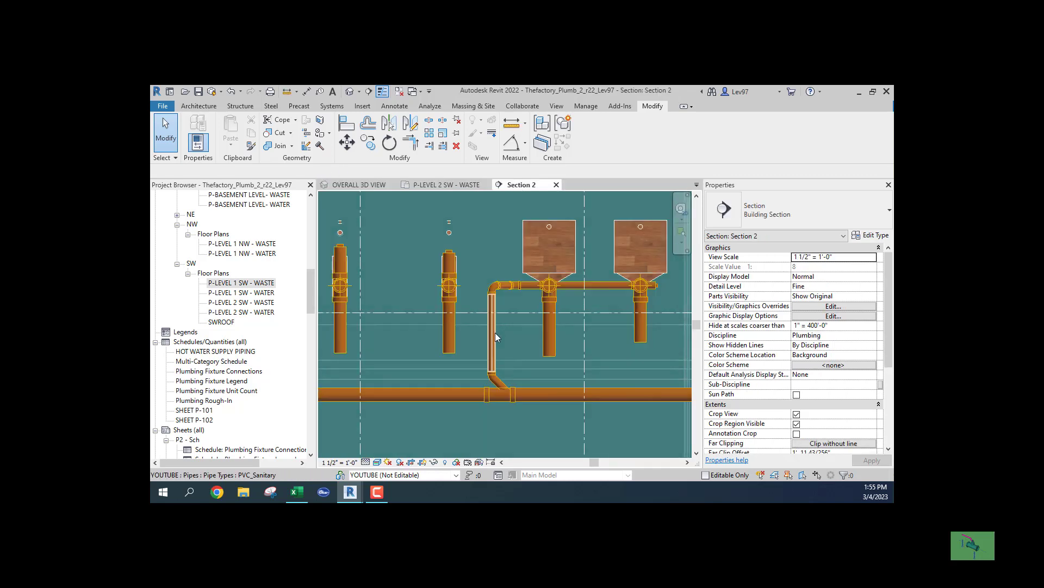
{"action": "left_click", "coordinate": [497, 332]}
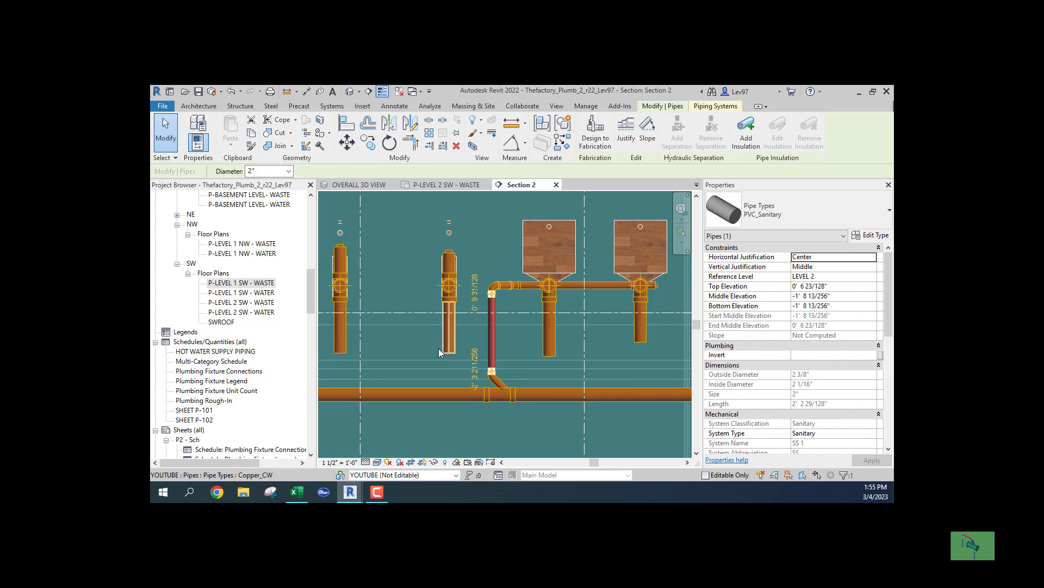
{"action": "left_click", "coordinate": [412, 349]}
{"action": "left_click", "coordinate": [471, 407]}
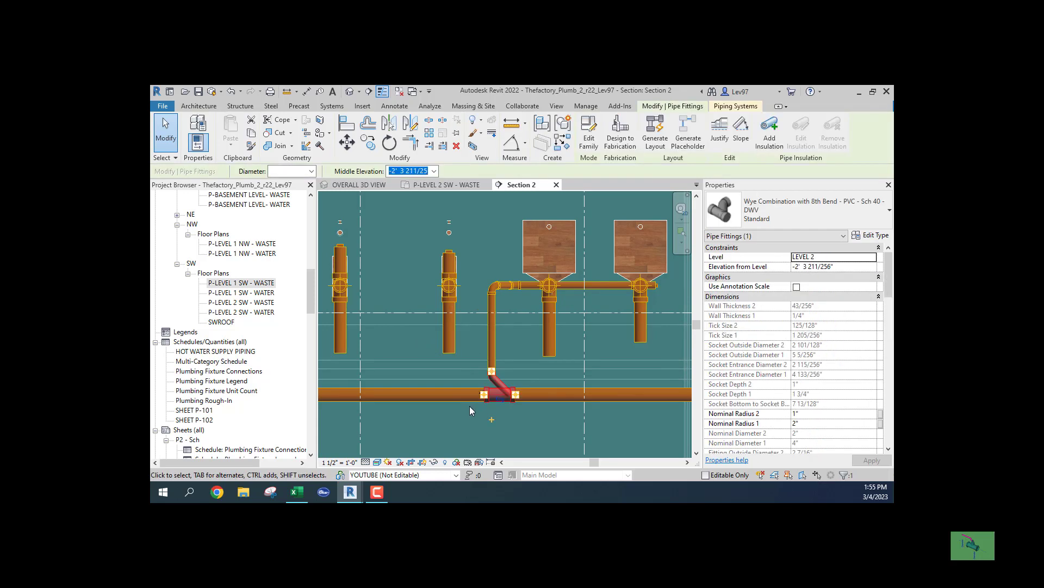
{"action": "key", "text": "Delete"}
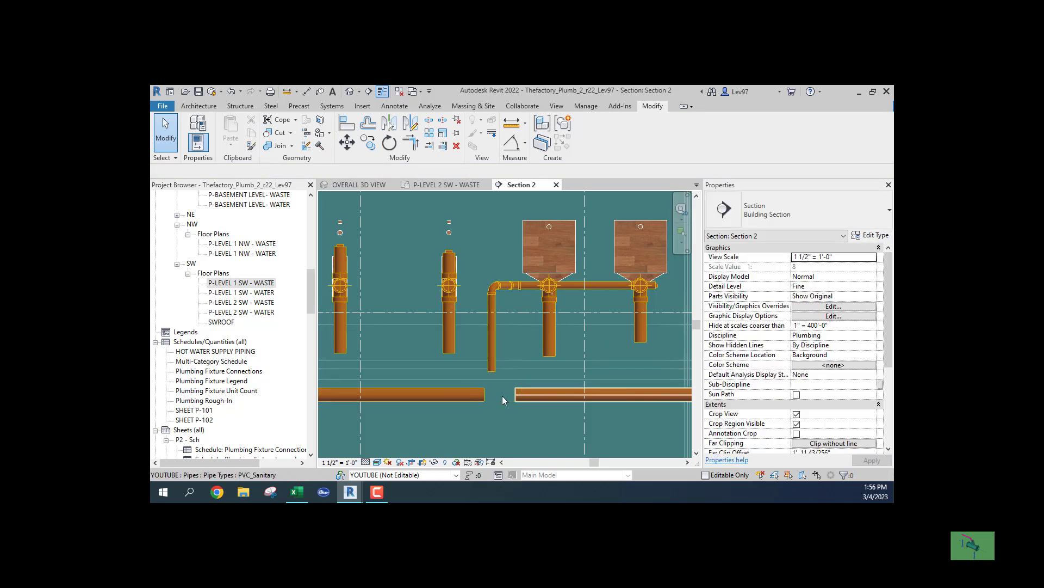
Delete the elbow joining the 4" riser to the horizontal main
{"action": "scroll", "coordinate": [501, 403], "scroll_direction": "down", "scroll_amount": 3}
{"action": "middle_click_drag", "start_coordinate": [482, 409], "coordinate": [534, 355]}
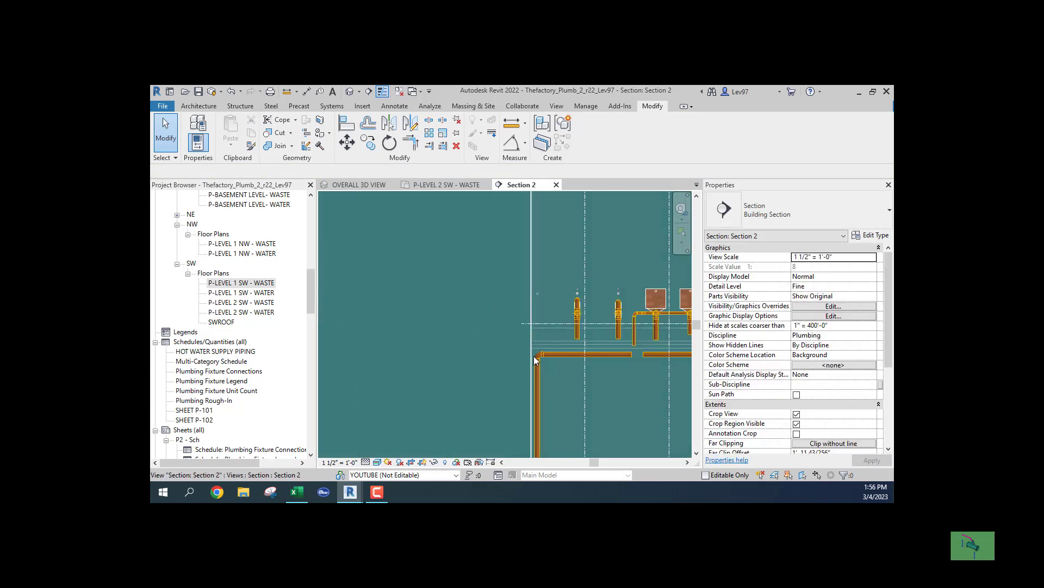
{"action": "left_click", "coordinate": [540, 355]}
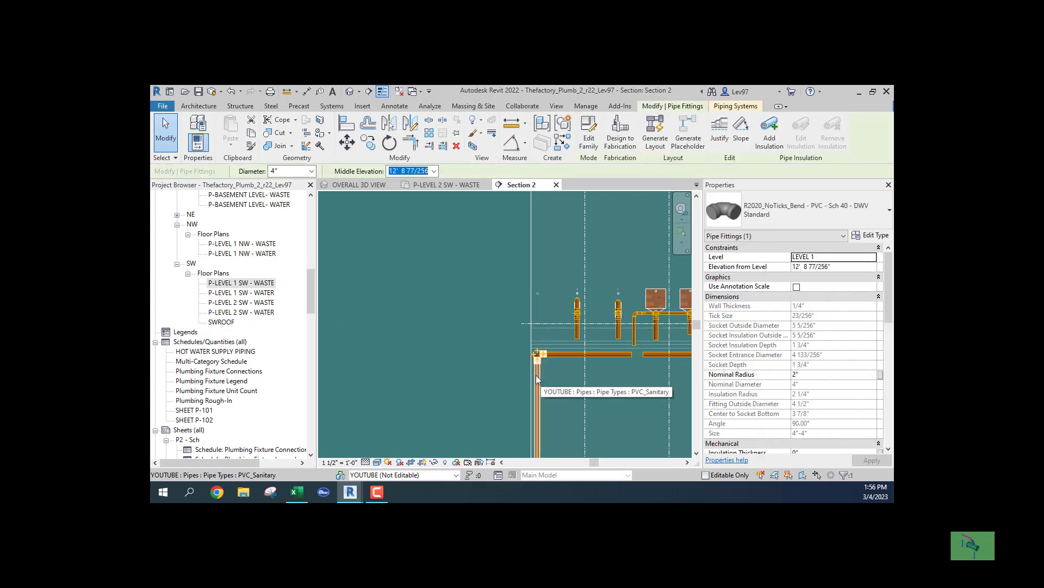
{"action": "key", "text": "Delete"}
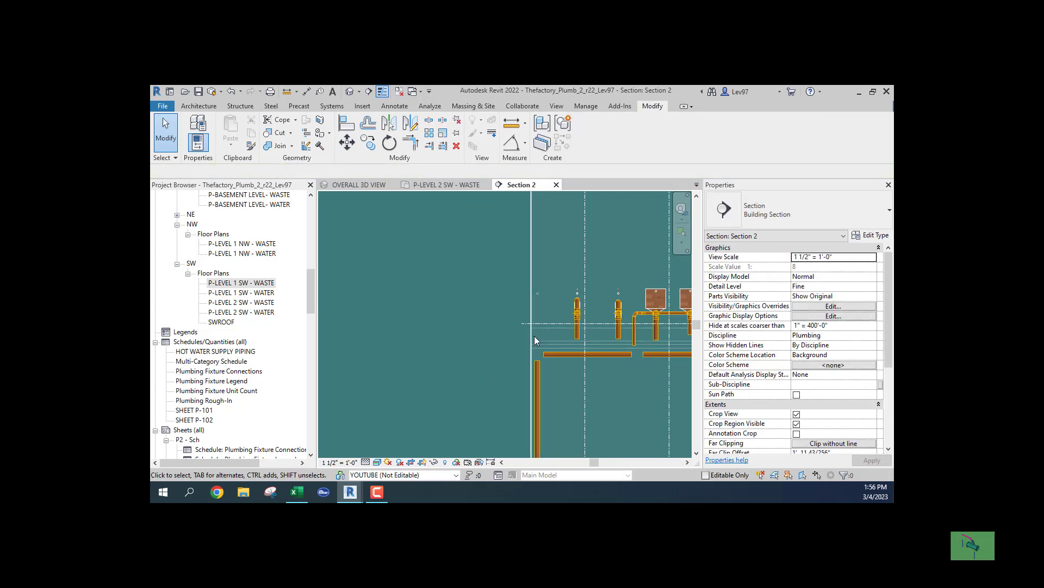
Join the two separated pieces of the horizontal 4" main into one pipe with Trim/Extend to Corner
{"action": "middle_click_drag", "start_coordinate": [621, 355], "coordinate": [484, 347]}
{"action": "scroll", "coordinate": [539, 359], "scroll_direction": "up", "scroll_amount": 2}
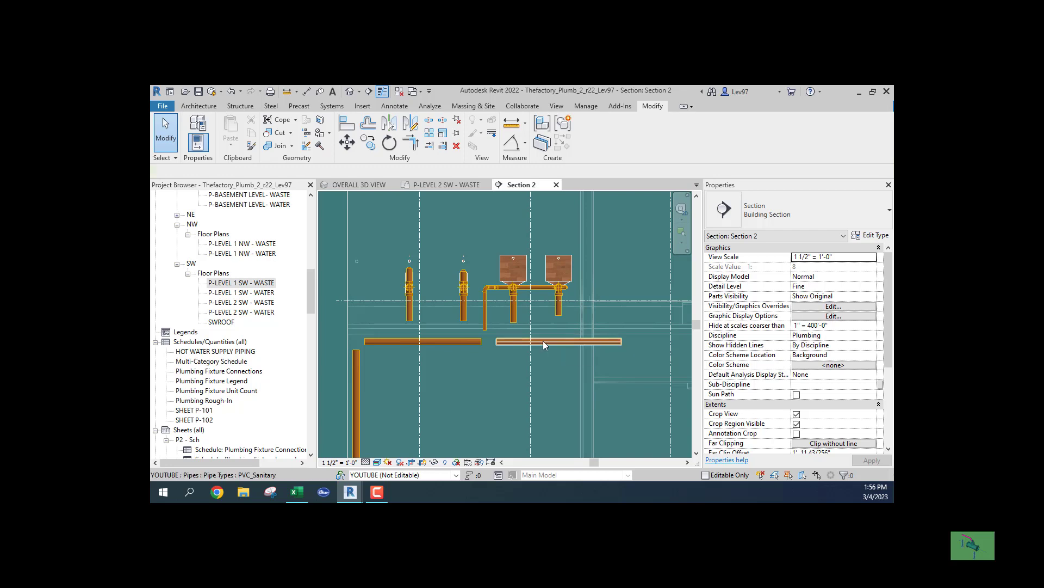
{"action": "right_click", "coordinate": [543, 341]}
{"action": "left_click", "coordinate": [496, 393]}
{"action": "left_click", "coordinate": [496, 391]}
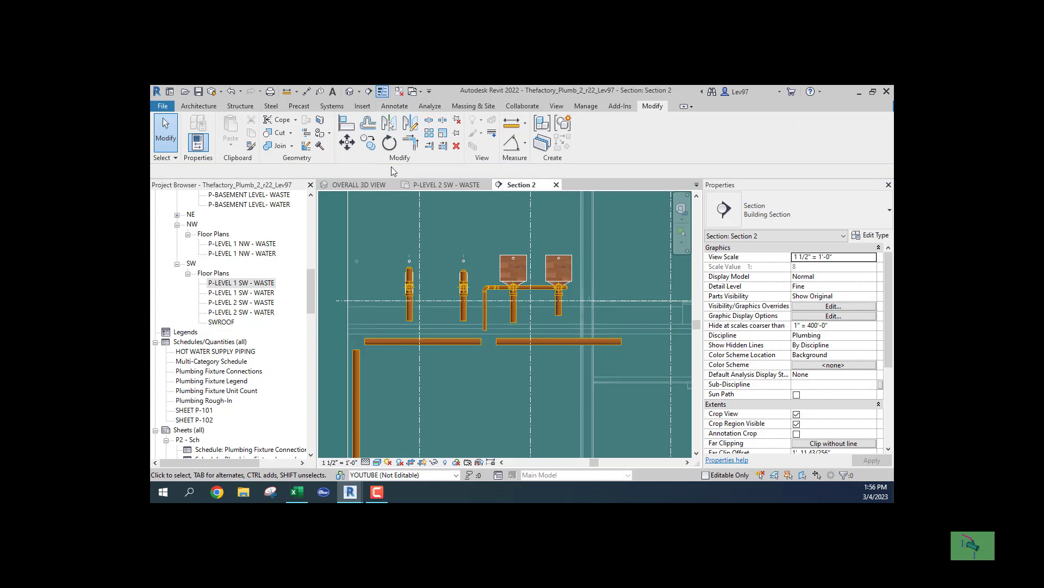
{"action": "left_click", "coordinate": [417, 145]}
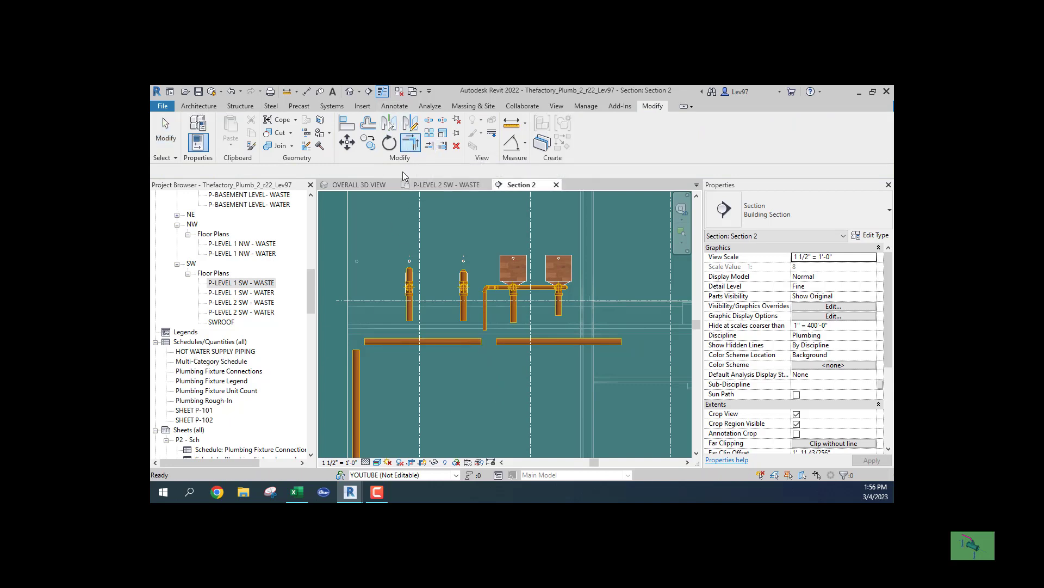
{"action": "left_click", "coordinate": [471, 341]}
{"action": "left_click", "coordinate": [507, 341]}
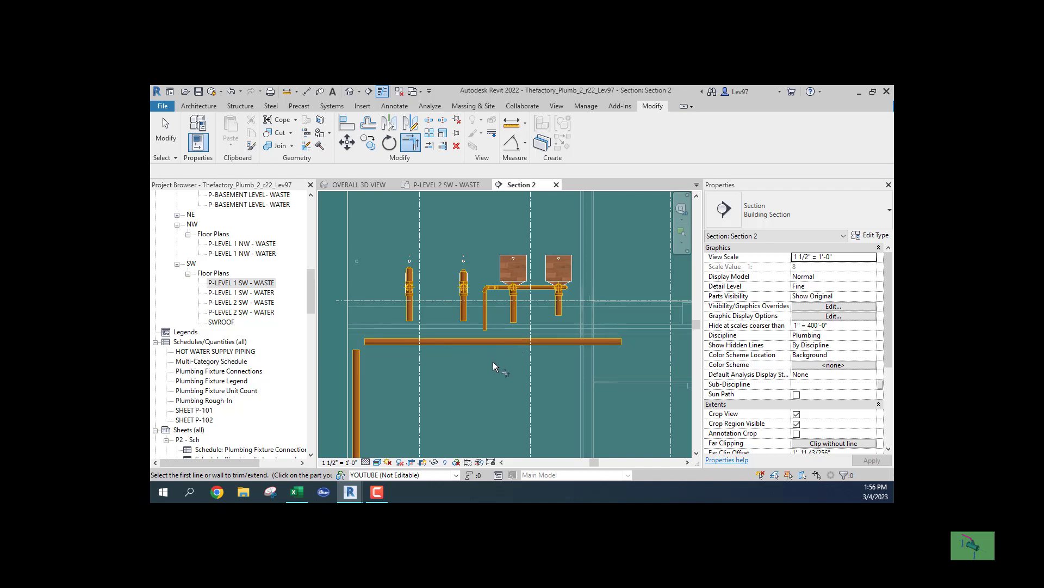
Extend the 4" drop farthest from the riser down onto the horizontal 4" main with Trim/Extend Single Element, and check the resulting fitting
{"action": "key", "text": "Escape"}
{"action": "key", "text": "Escape"}
{"action": "scroll", "coordinate": [500, 375], "scroll_direction": "up", "scroll_amount": 2}
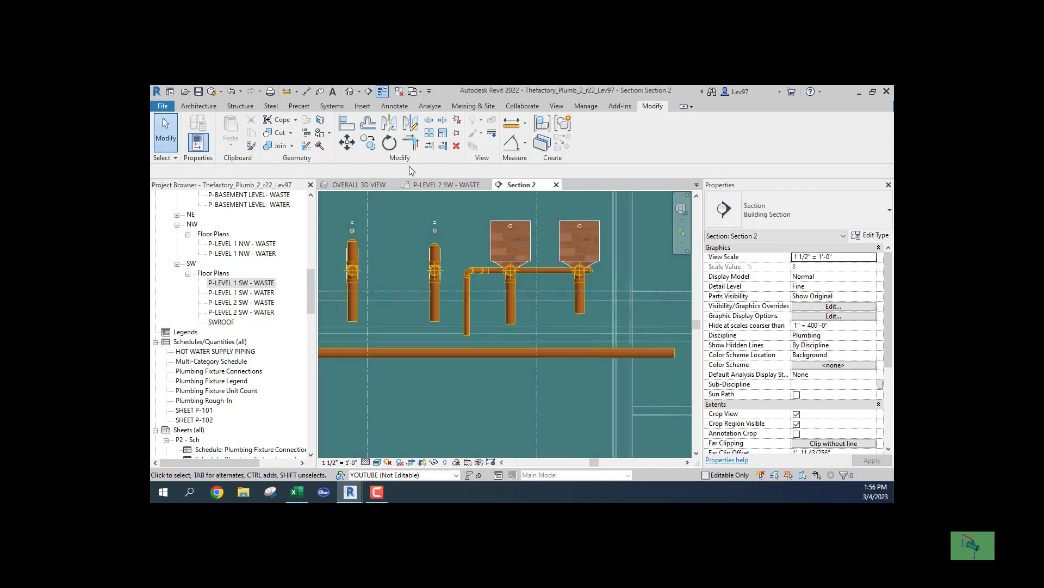
{"action": "left_click", "coordinate": [429, 145]}
{"action": "left_click", "coordinate": [585, 353]}
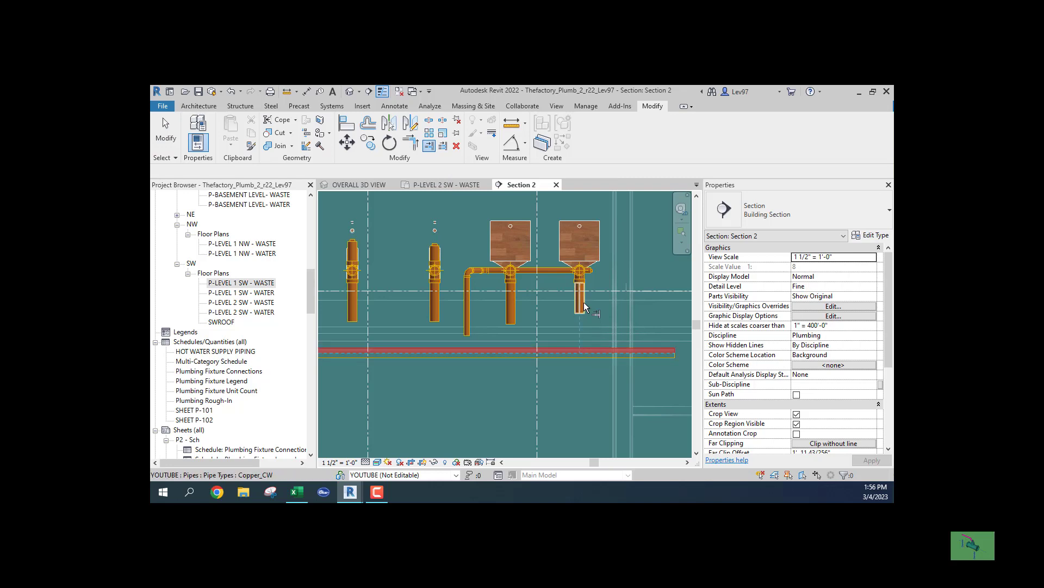
{"action": "left_click", "coordinate": [583, 302]}
{"action": "scroll", "coordinate": [576, 381], "scroll_direction": "up", "scroll_amount": 2}
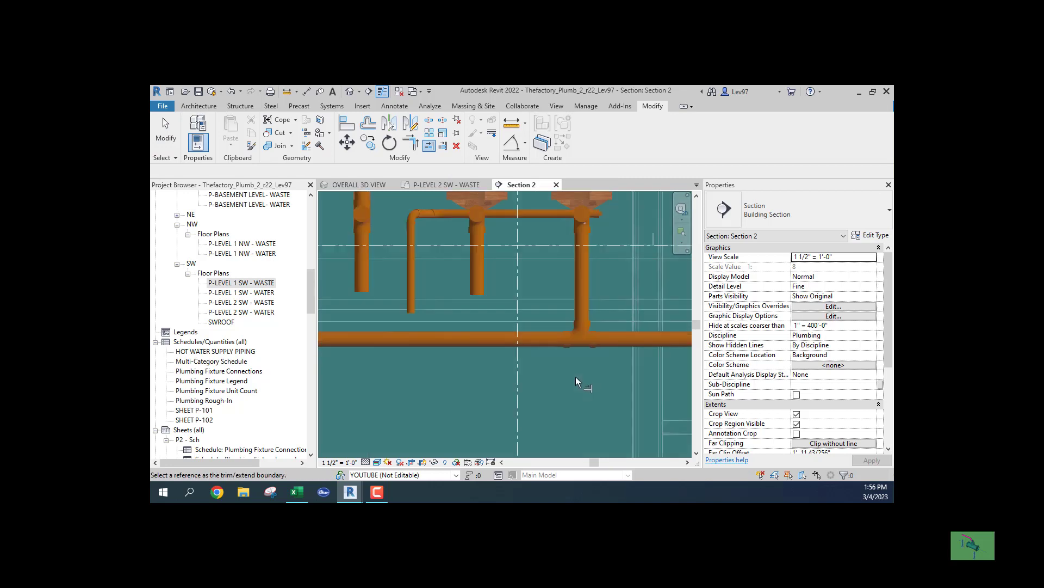
{"action": "key", "text": "Escape"}
{"action": "left_click", "coordinate": [567, 341]}
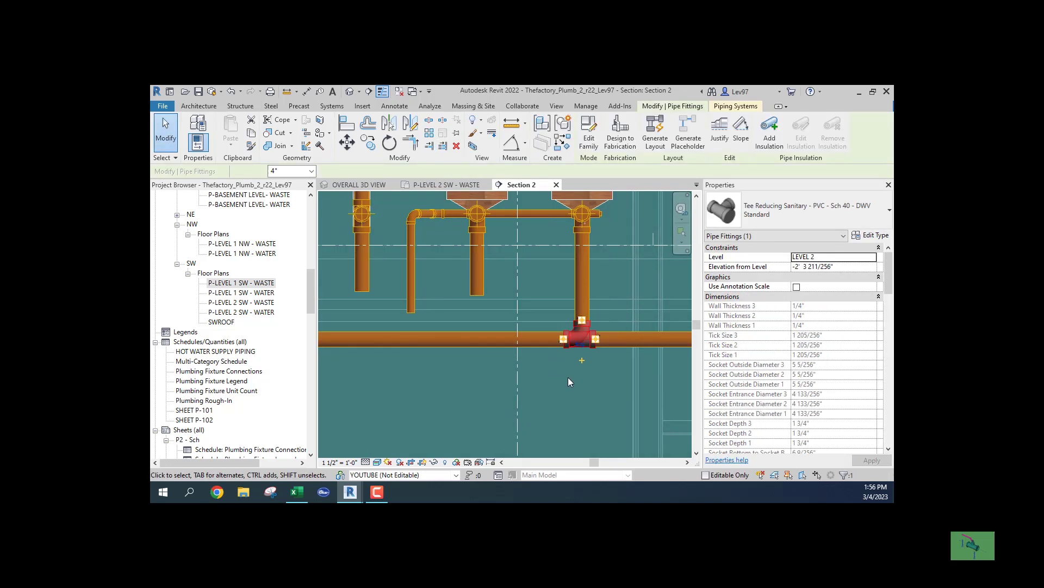
{"action": "left_click", "coordinate": [556, 390]}
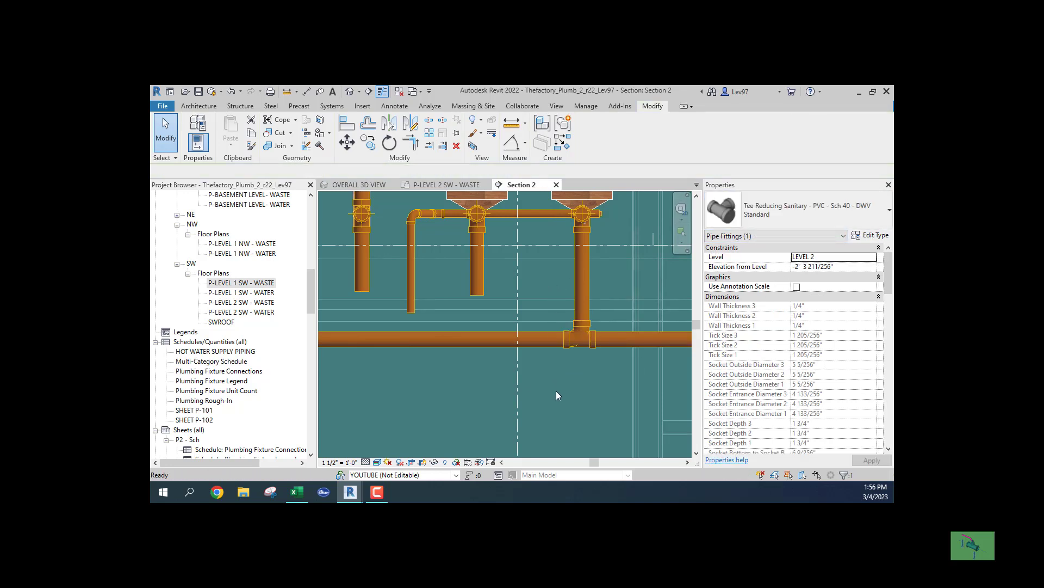
{"action": "scroll", "coordinate": [556, 391], "scroll_direction": "down", "scroll_amount": 2}
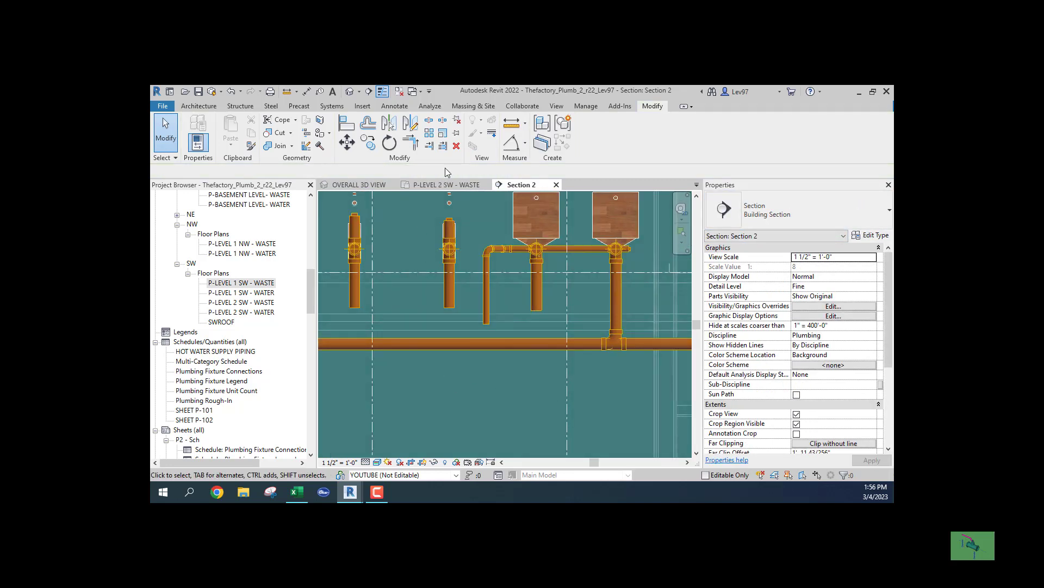
Extend the 4" drop below the urinal nearer the riser onto the horizontal main with Trim/Extend Single Element
{"action": "left_click", "coordinate": [429, 146]}
{"action": "left_click", "coordinate": [442, 341]}
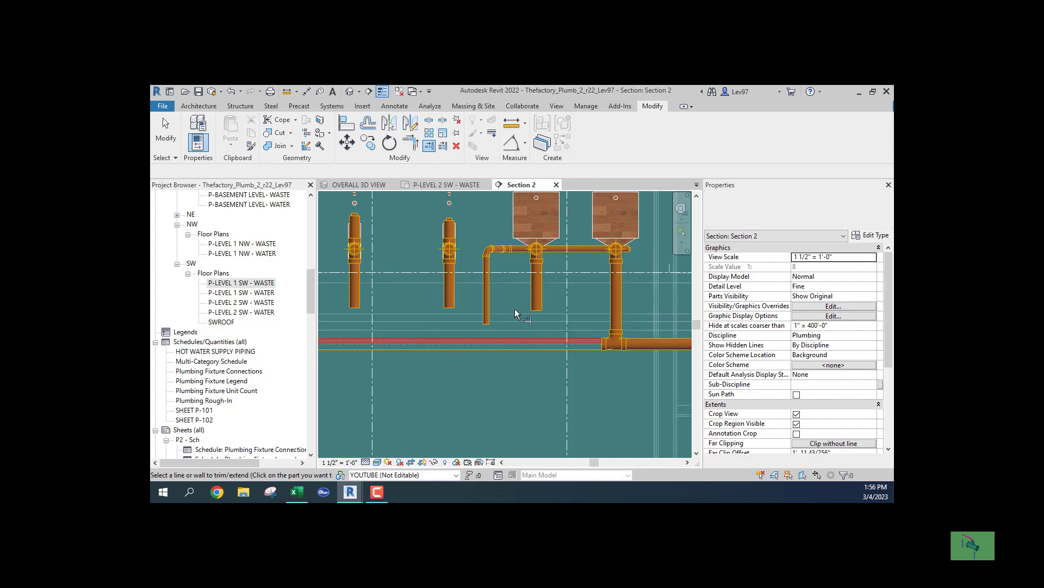
{"action": "left_click", "coordinate": [537, 279]}
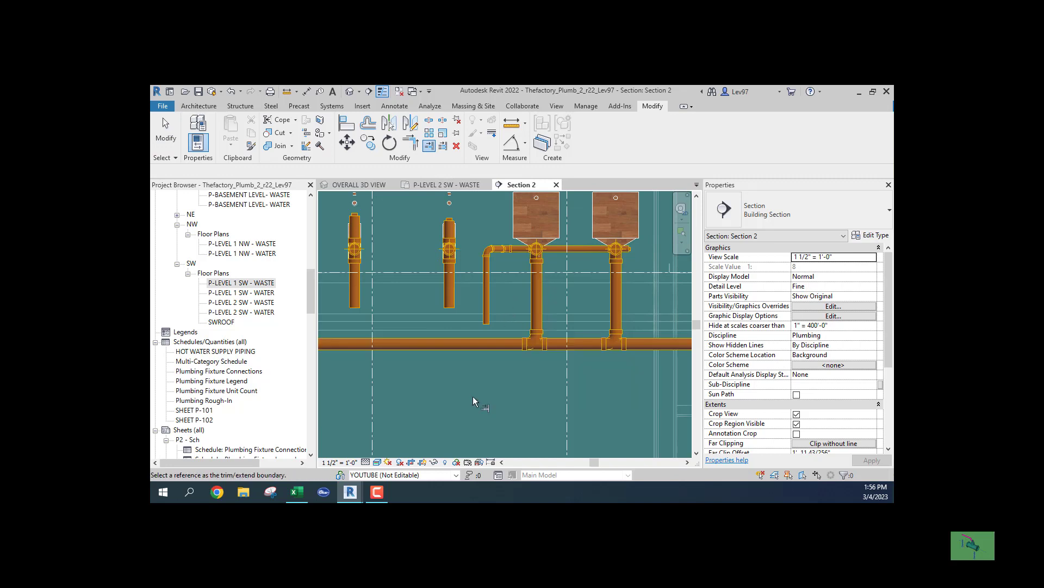
{"action": "key", "text": "Escape"}
{"action": "key", "text": "Escape"}
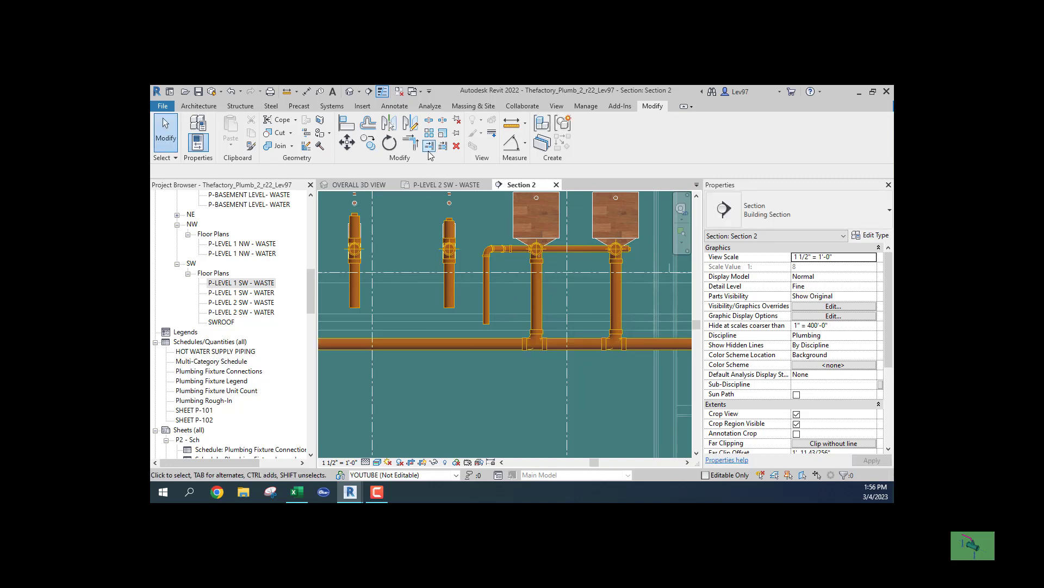
Extend the 4" drop on the riser side of the 2" urinal pipe down onto the horizontal main
{"action": "left_click", "coordinate": [429, 146]}
{"action": "left_click", "coordinate": [405, 344]}
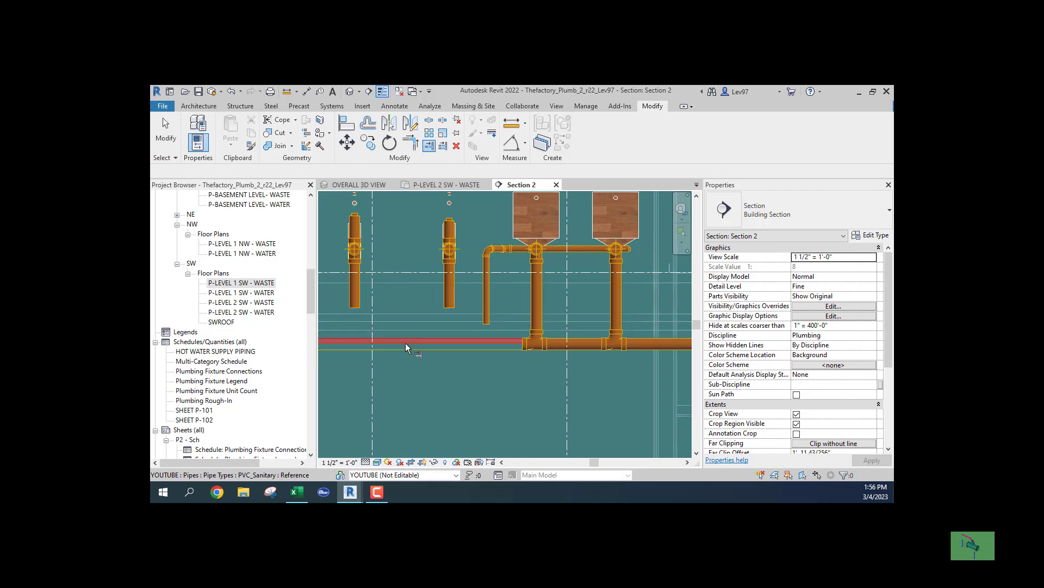
{"action": "left_click", "coordinate": [451, 292]}
{"action": "key", "text": "Escape"}
{"action": "key", "text": "Escape"}
Extend the remaining 4" drop, the one nearest the riser, down onto the horizontal main
{"action": "middle_click_drag", "start_coordinate": [334, 406], "coordinate": [472, 390]}
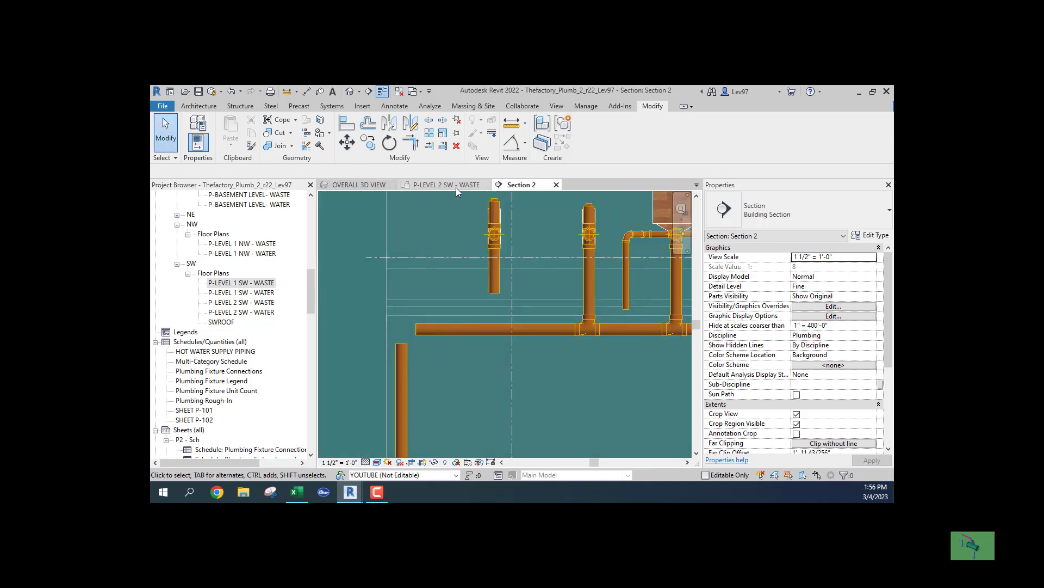
{"action": "left_click", "coordinate": [430, 146]}
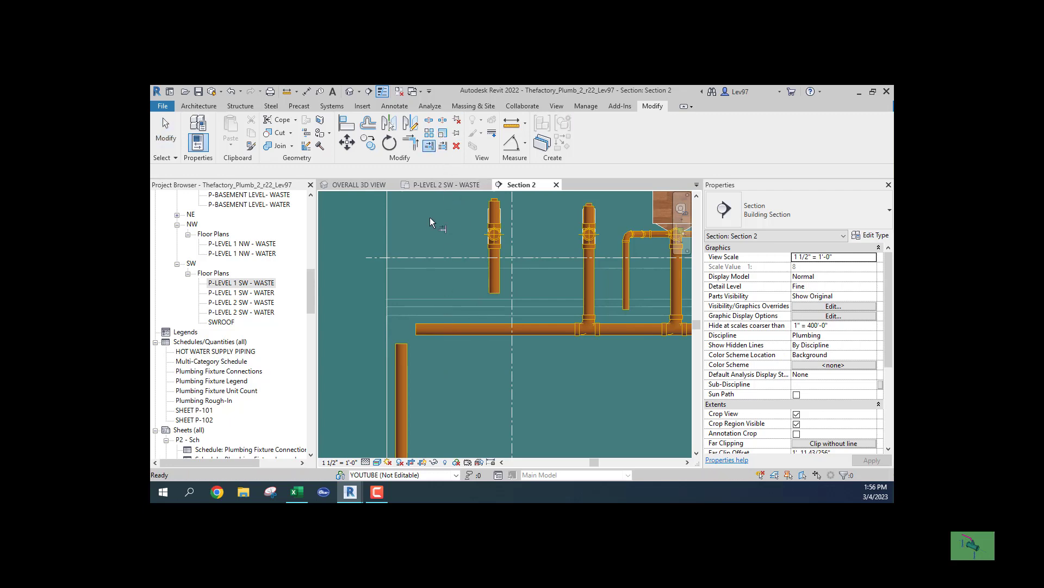
{"action": "left_click", "coordinate": [494, 272]}
{"action": "key", "text": "Escape"}
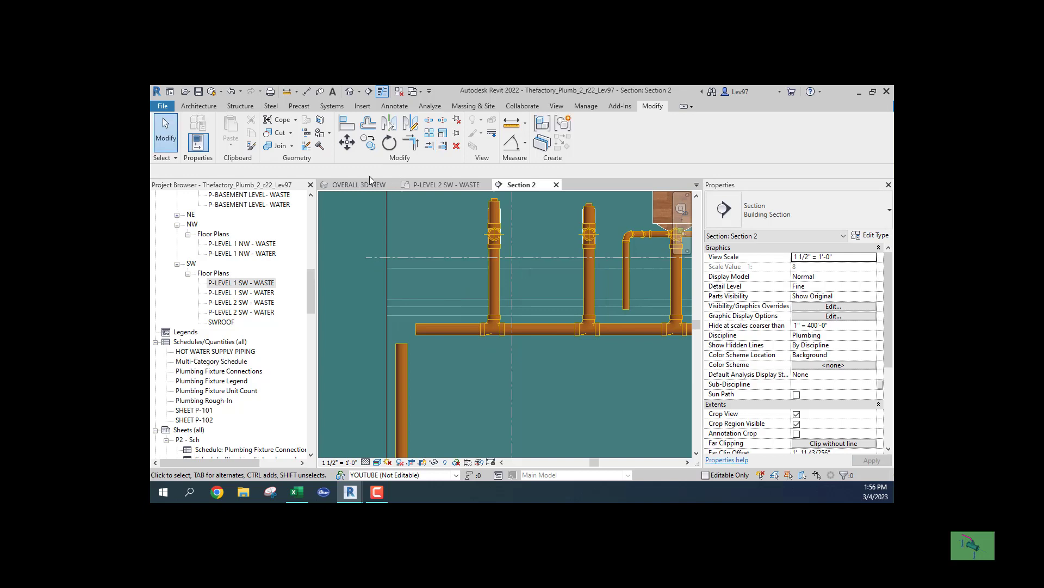
Try to extend the vertical 2" urinal pipe onto the 4" main in the overall 3D view
{"action": "left_click", "coordinate": [365, 186]}
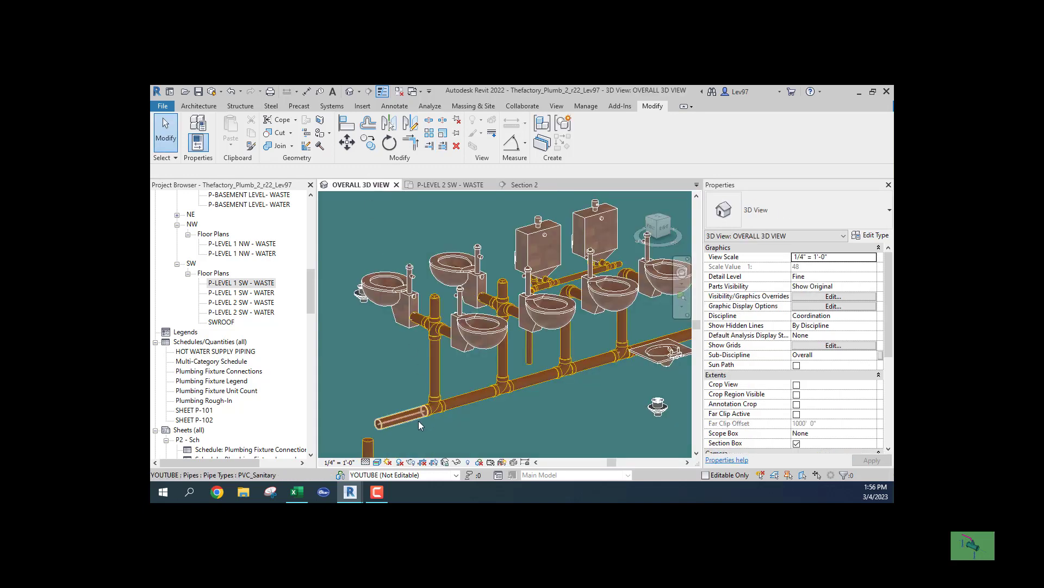
{"action": "scroll", "coordinate": [527, 423], "scroll_direction": "up", "scroll_amount": 3}
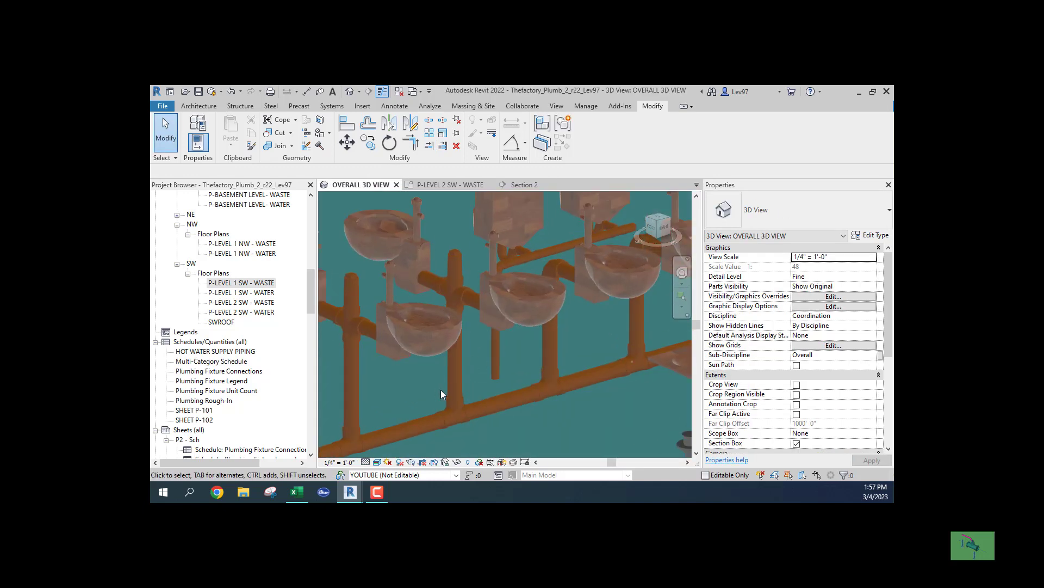
{"action": "left_click", "coordinate": [430, 145]}
{"action": "left_click", "coordinate": [506, 404]}
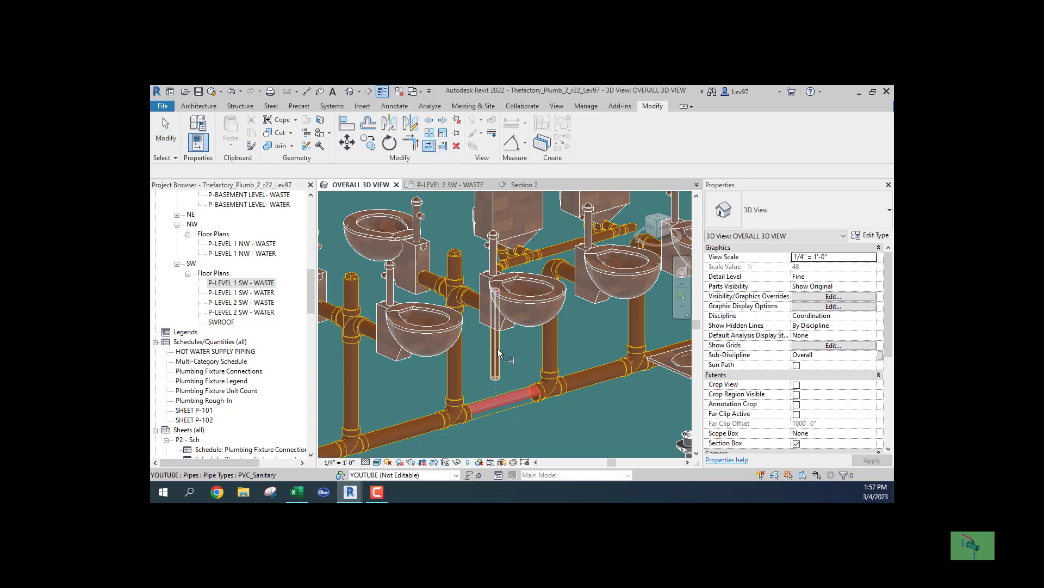
{"action": "left_click", "coordinate": [497, 345]}
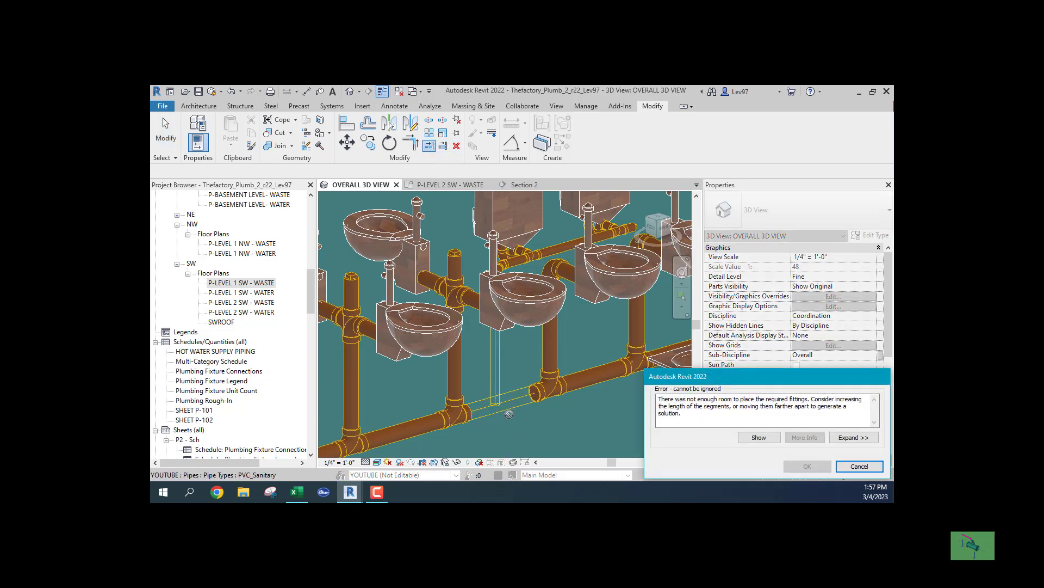
{"action": "left_click", "coordinate": [872, 467]}
{"action": "key", "text": "Escape"}
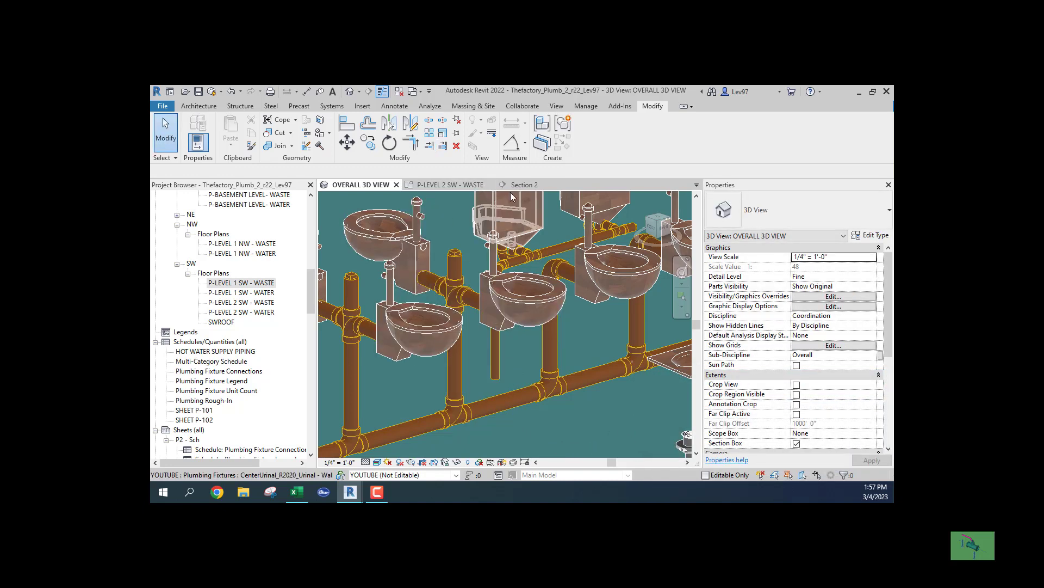
In Section 2, nudge the vertical 2" urinal pipe slightly away from the riser, toward the urinals
{"action": "left_click", "coordinate": [525, 185]}
{"action": "middle_click_drag", "start_coordinate": [611, 373], "coordinate": [474, 381]}
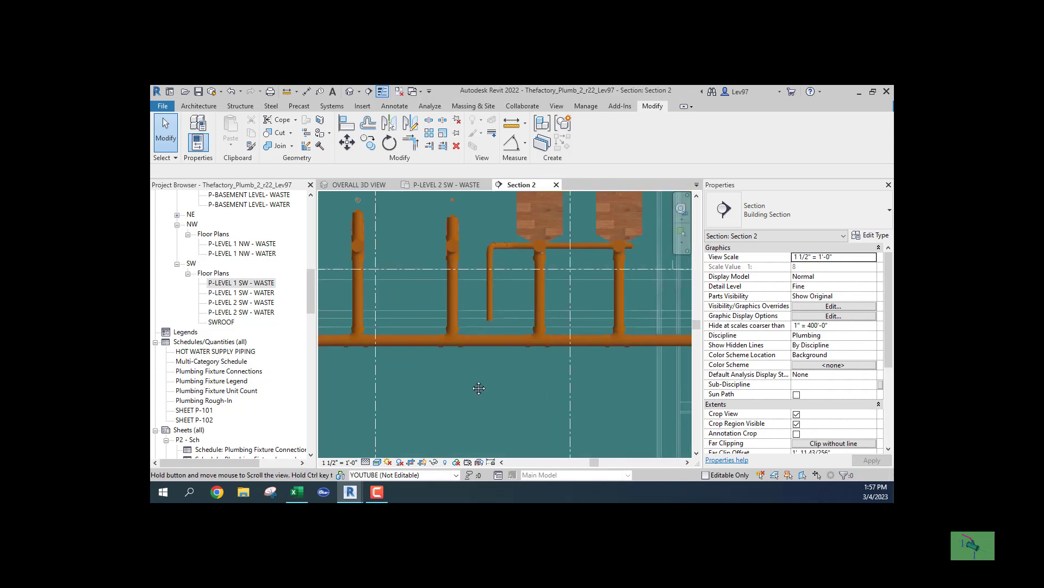
{"action": "left_click", "coordinate": [490, 282]}
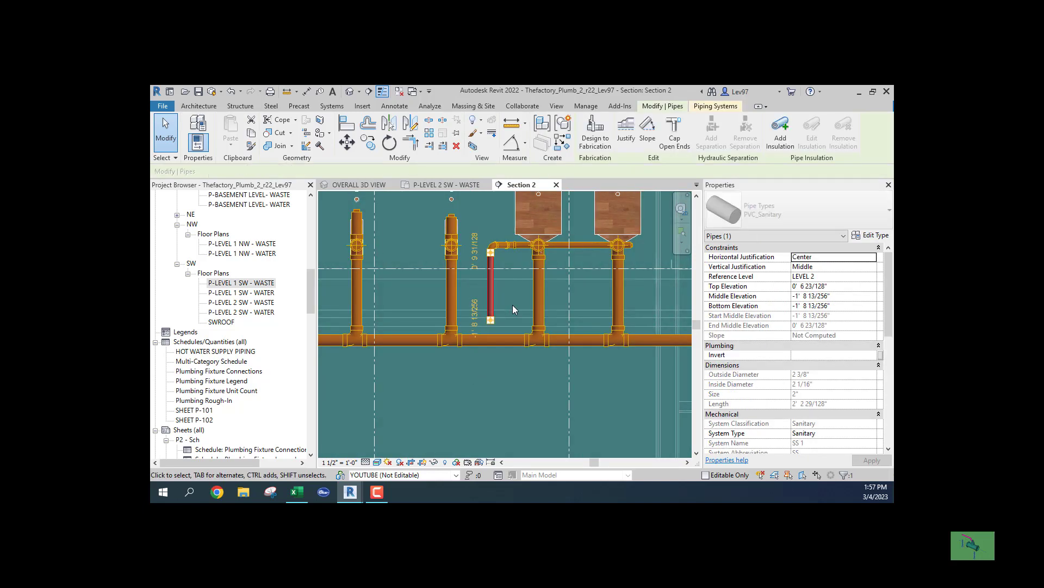
{"action": "key", "text": "Right"}
{"action": "key", "text": "Right"}
{"action": "key", "text": "Right"}
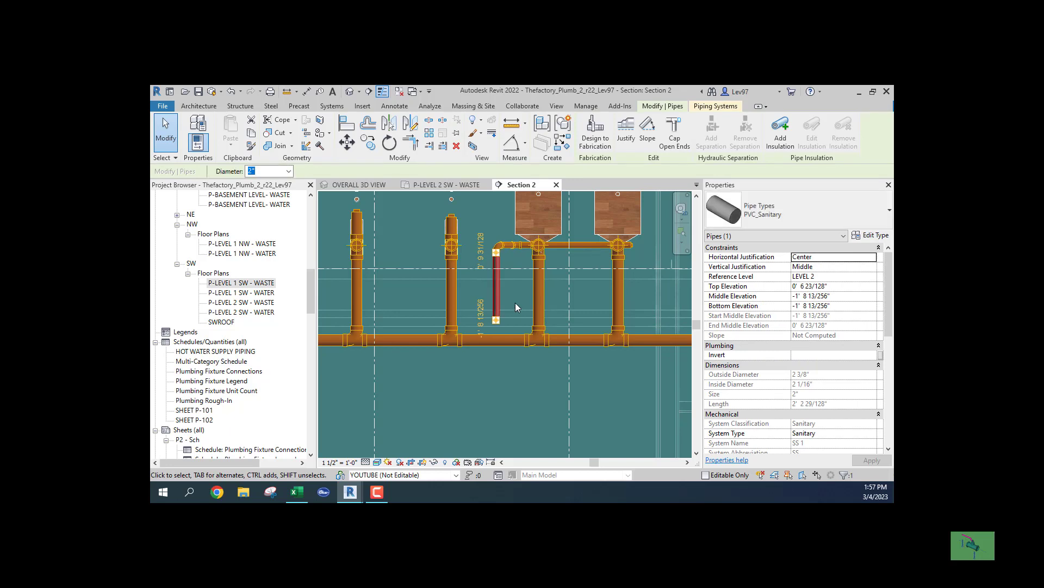
{"action": "left_click", "coordinate": [515, 303]}
Draw a diagonal 2" pipe from the vertical urinal pipe's lower end onto the 4" main, angled toward the riser
{"action": "left_click", "coordinate": [496, 303]}
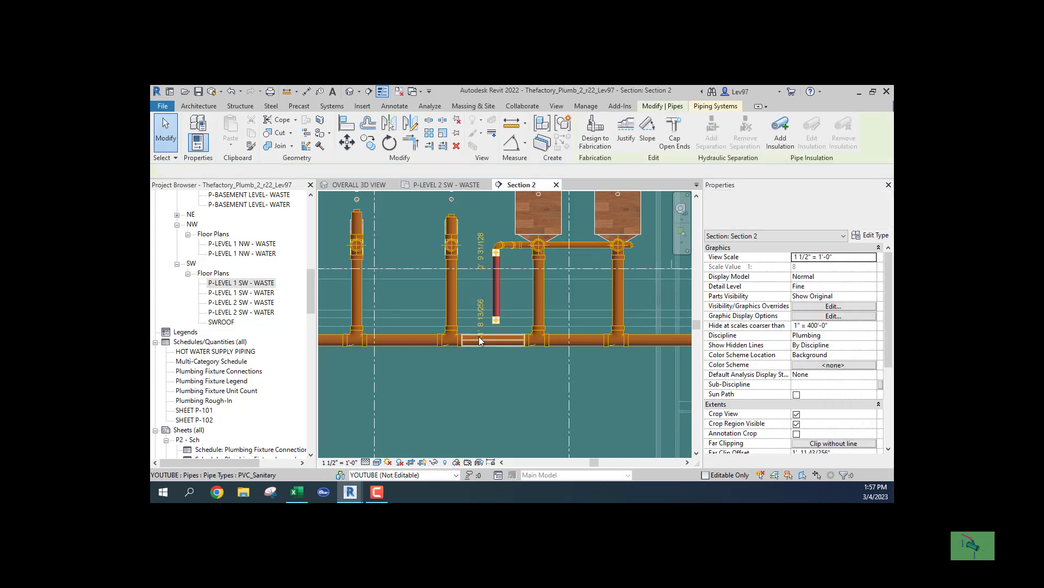
{"action": "left_click_drag", "start_coordinate": [497, 321], "coordinate": [493, 365]}
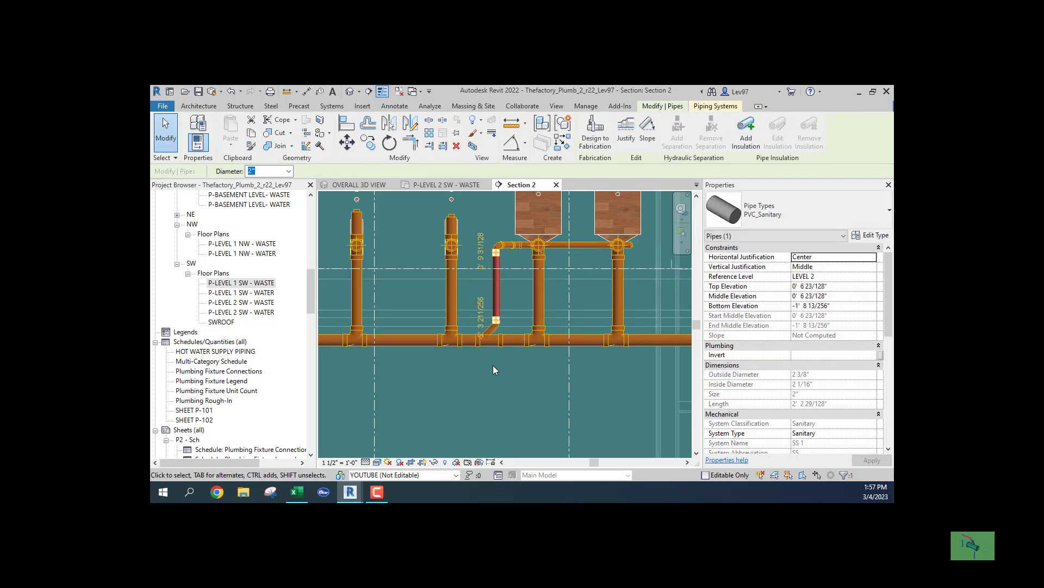
{"action": "left_click", "coordinate": [493, 367]}
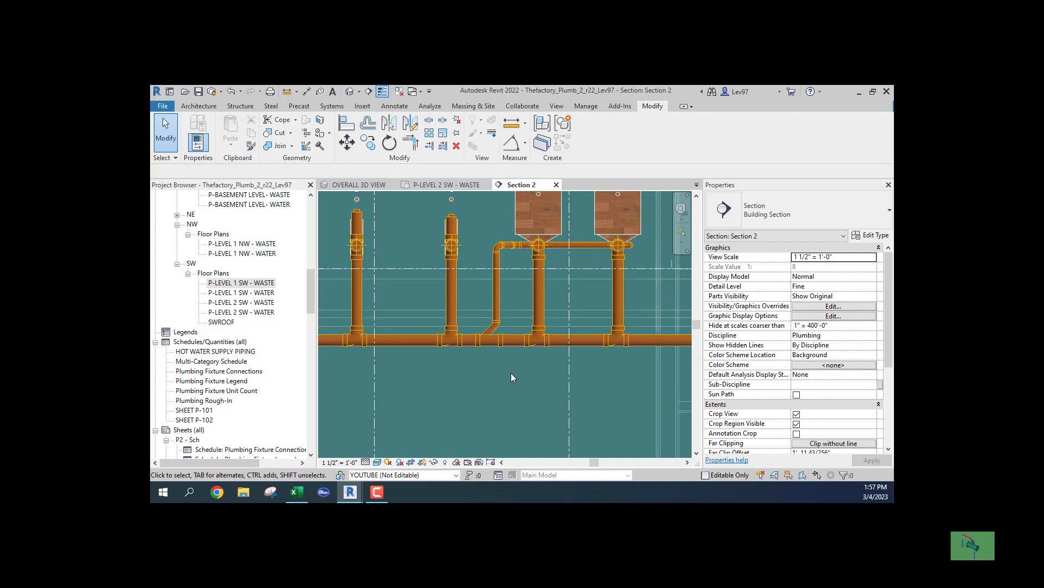
In the overall 3D view, change the main's tee just upstream of the 2" urinal connection to Wye Combination with 8th Bend - PVC - Sch 40 - DWV
{"action": "middle_click_drag", "start_coordinate": [516, 379], "coordinate": [441, 365]}
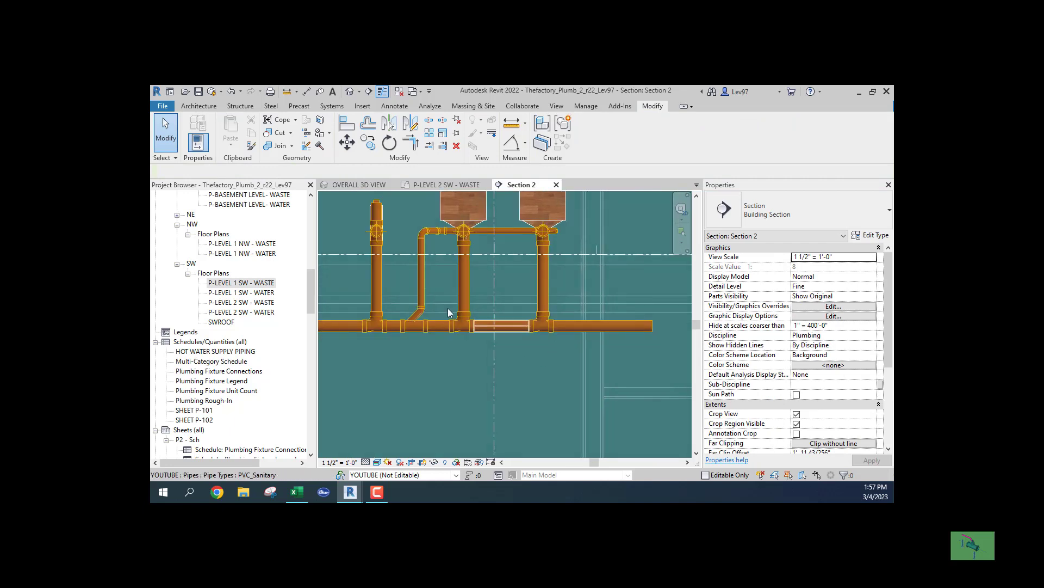
{"action": "left_click", "coordinate": [354, 185]}
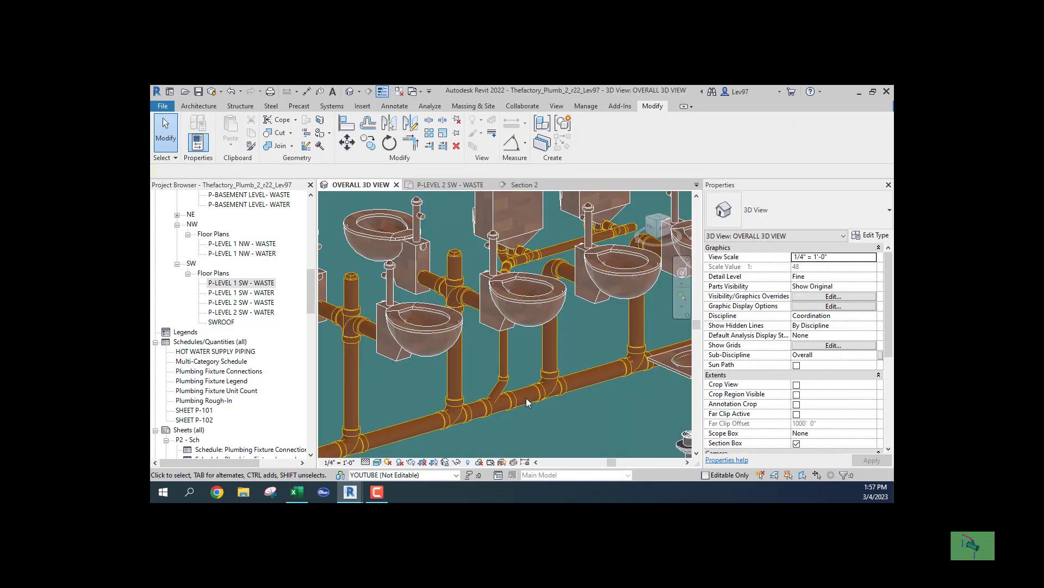
{"action": "middle_click_drag", "start_coordinate": [578, 382], "coordinate": [599, 330]}
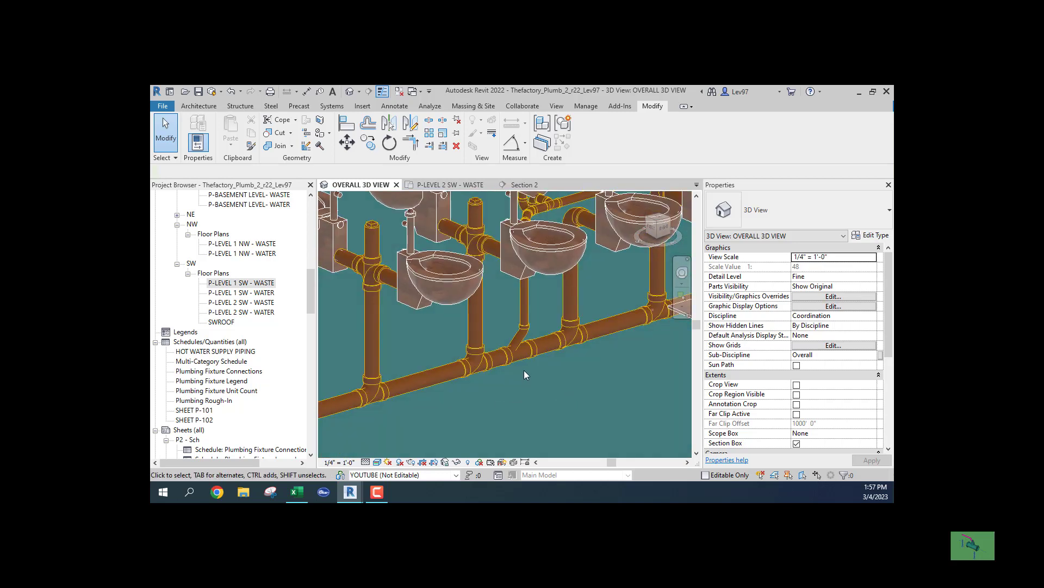
{"action": "left_click", "coordinate": [570, 340]}
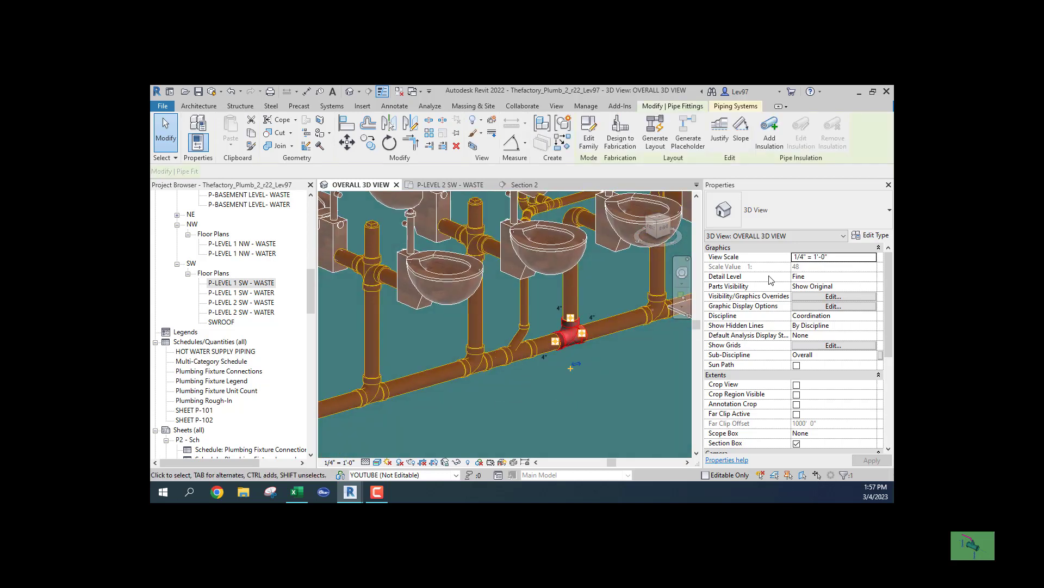
{"action": "left_click", "coordinate": [811, 212]}
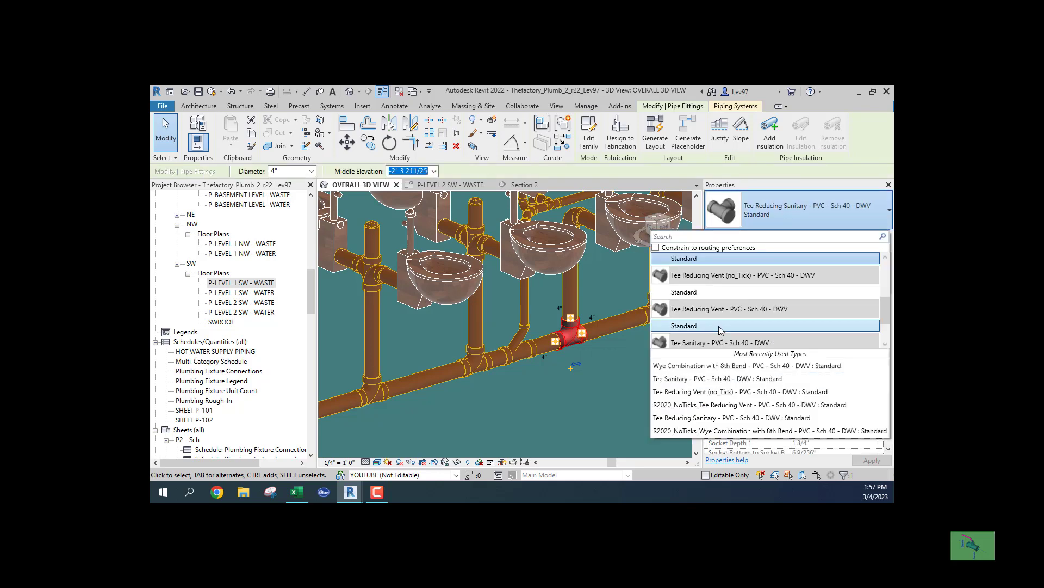
{"action": "scroll", "coordinate": [719, 325], "scroll_direction": "down", "scroll_amount": 1}
{"action": "left_click", "coordinate": [684, 342]}
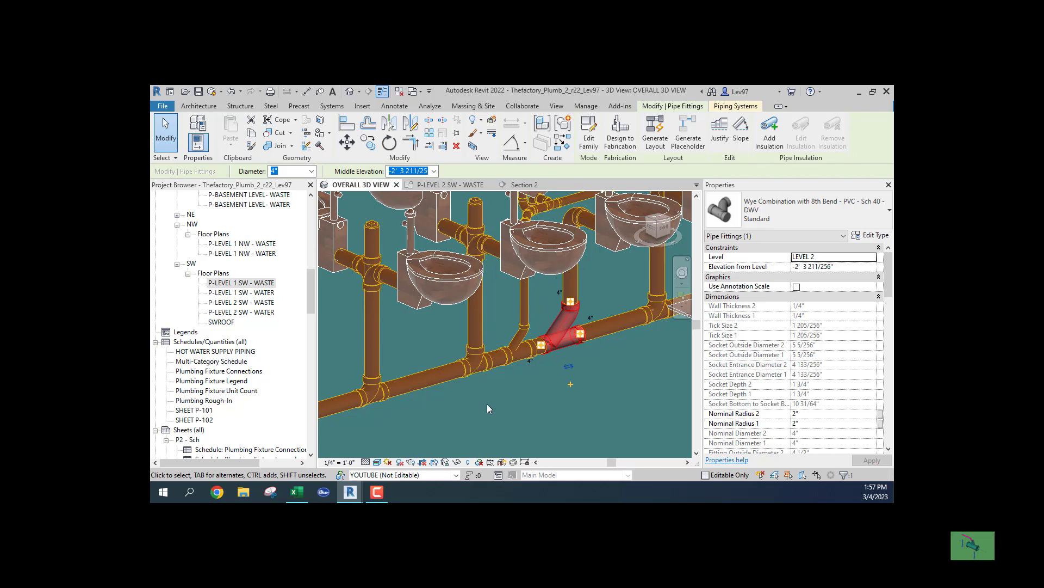
{"action": "left_click", "coordinate": [508, 419]}
Change the main's tee on the riser side of the 2" urinal connection to Wye Combination with 8th Bend - PVC - Sch 40 - DWV
{"action": "middle_click_drag", "start_coordinate": [573, 416], "coordinate": [612, 407]}
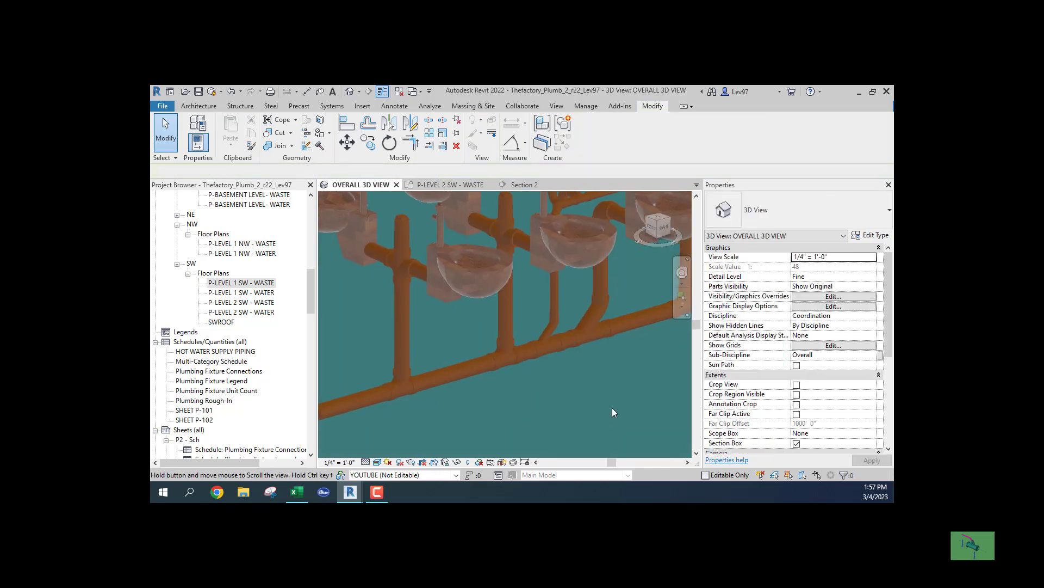
{"action": "left_click", "coordinate": [509, 377]}
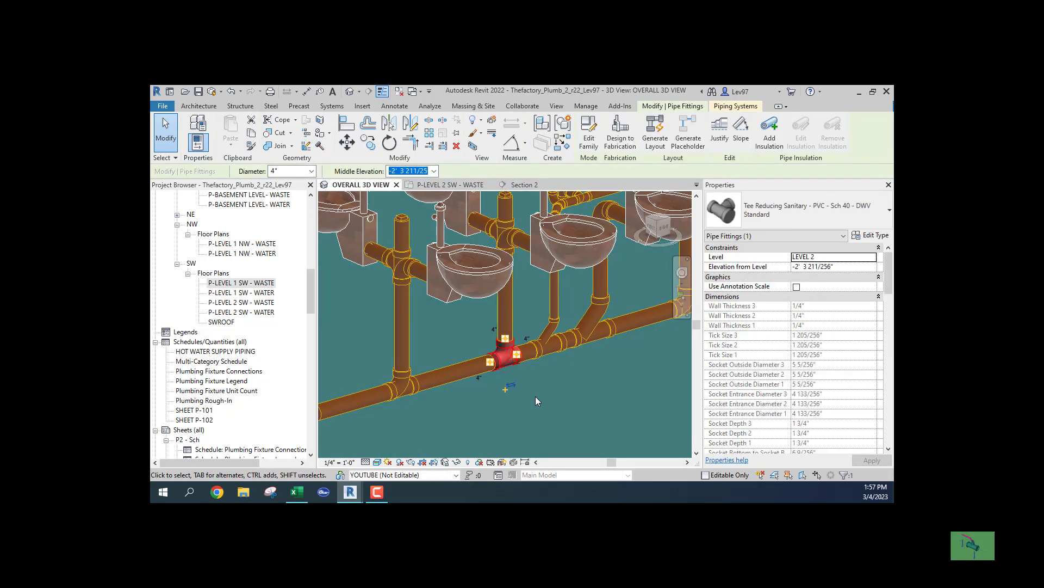
{"action": "left_click", "coordinate": [820, 215]}
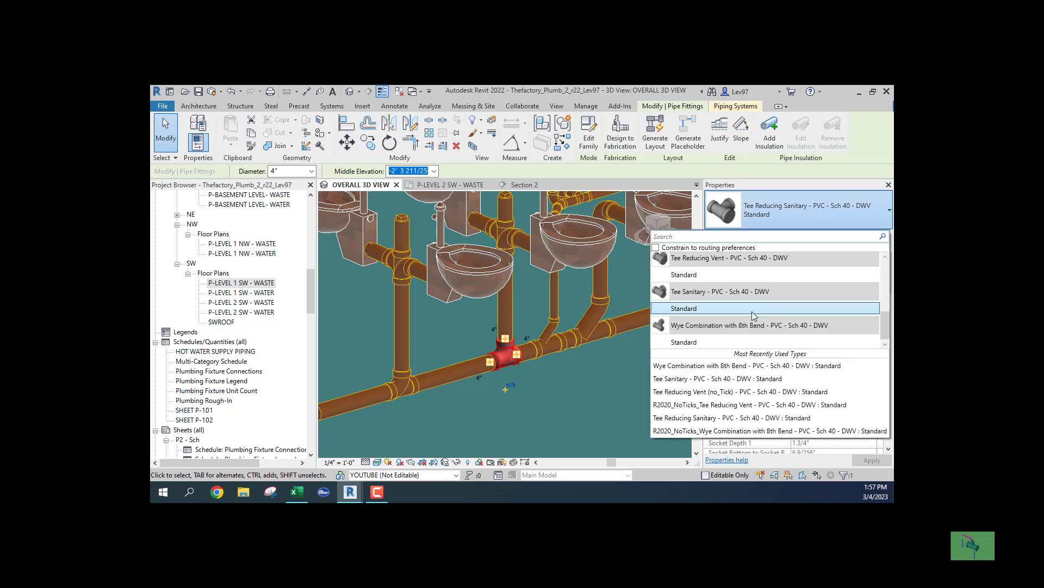
{"action": "left_click", "coordinate": [681, 343]}
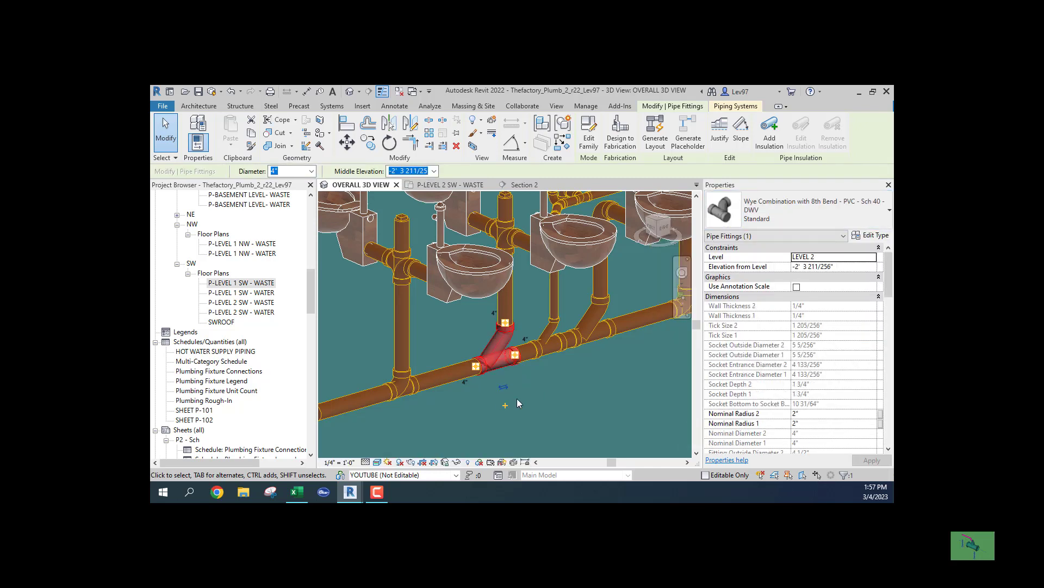
{"action": "left_click", "coordinate": [517, 398]}
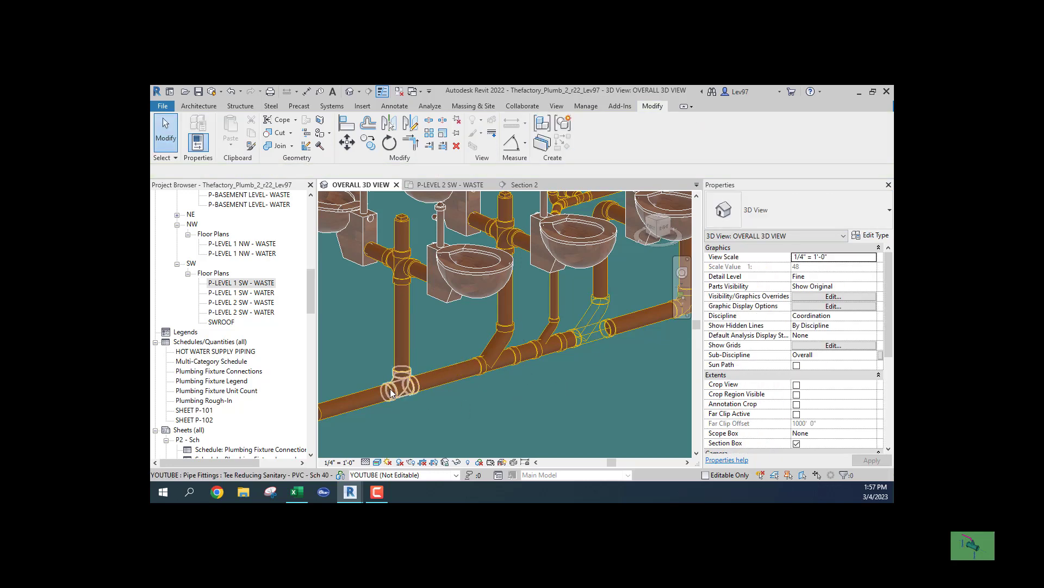
Change the 4" main's two remaining reducing sanitary tees at the toilet drops to Wye Combination with 8th Bend - PVC - Sch 40 - DWV
{"action": "left_click", "coordinate": [408, 391]}
{"action": "scroll", "coordinate": [567, 400], "scroll_direction": "down", "scroll_amount": 4}
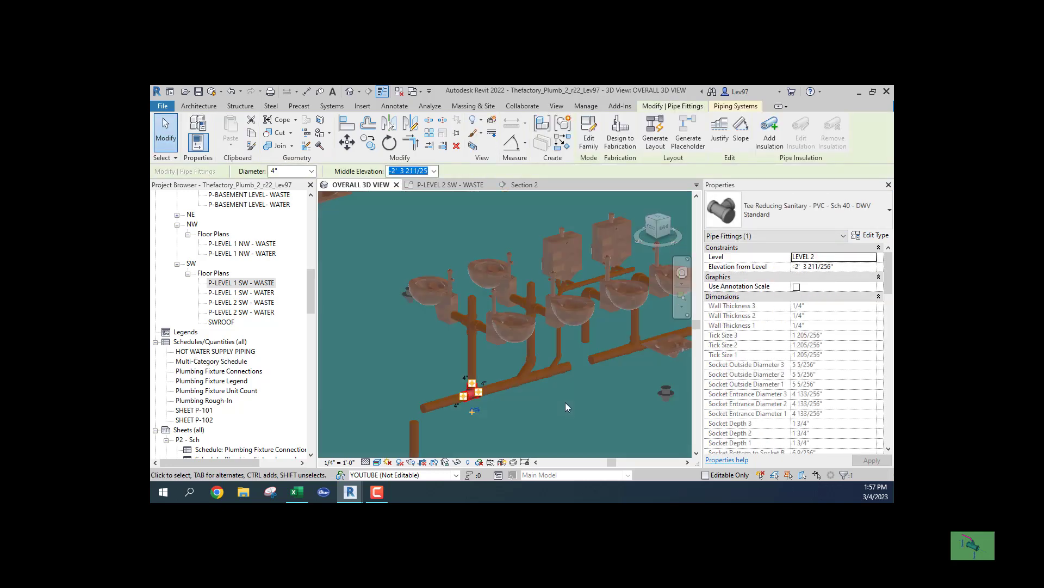
{"action": "middle_click_drag", "start_coordinate": [555, 412], "coordinate": [567, 408]}
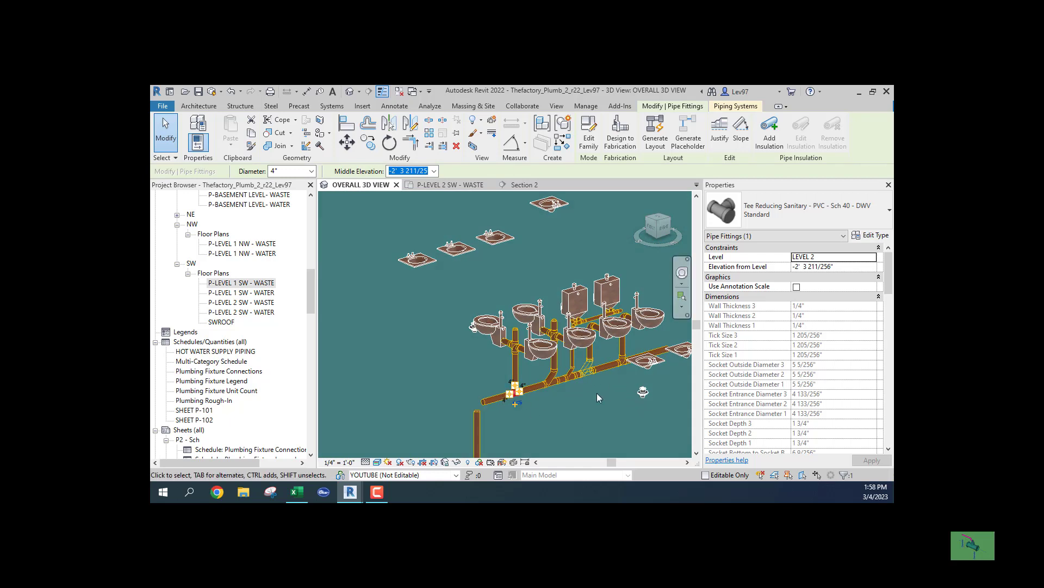
{"action": "left_click", "coordinate": [624, 365], "text": "ctrl"}
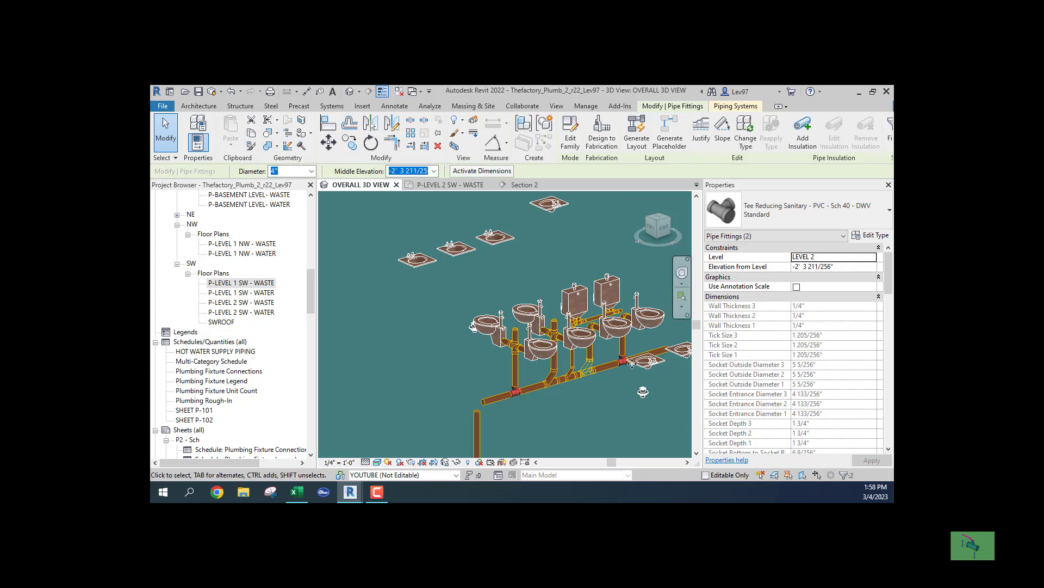
{"action": "left_click", "coordinate": [834, 218]}
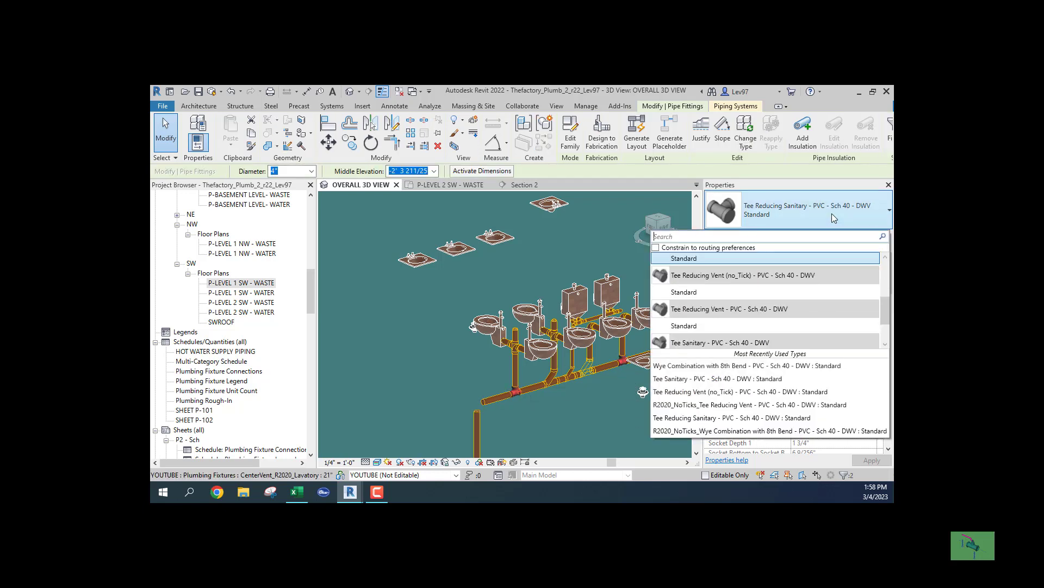
{"action": "scroll", "coordinate": [683, 343], "scroll_direction": "down", "scroll_amount": 1}
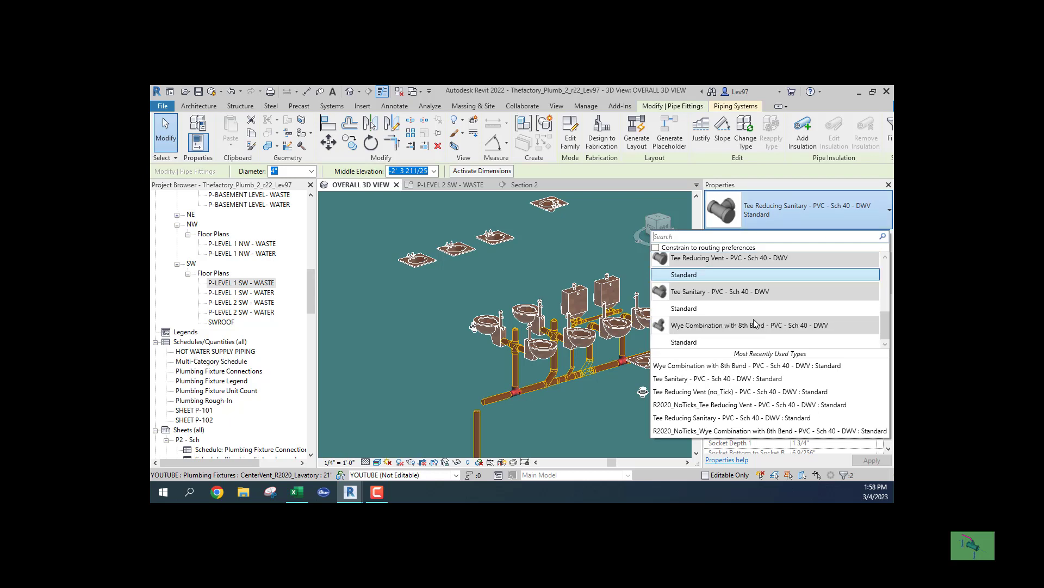
{"action": "left_click", "coordinate": [683, 343]}
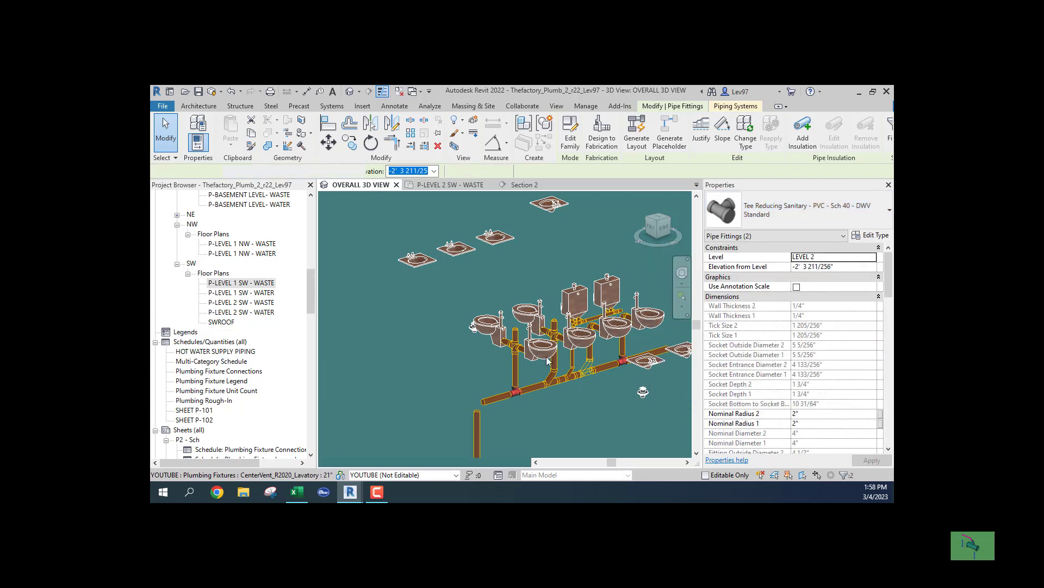
{"action": "left_click", "coordinate": [448, 364]}
Join the open end of the 4" main to the top of the vertical riser with Trim/Extend to Corner
{"action": "middle_click_drag", "start_coordinate": [463, 381], "coordinate": [456, 345]}
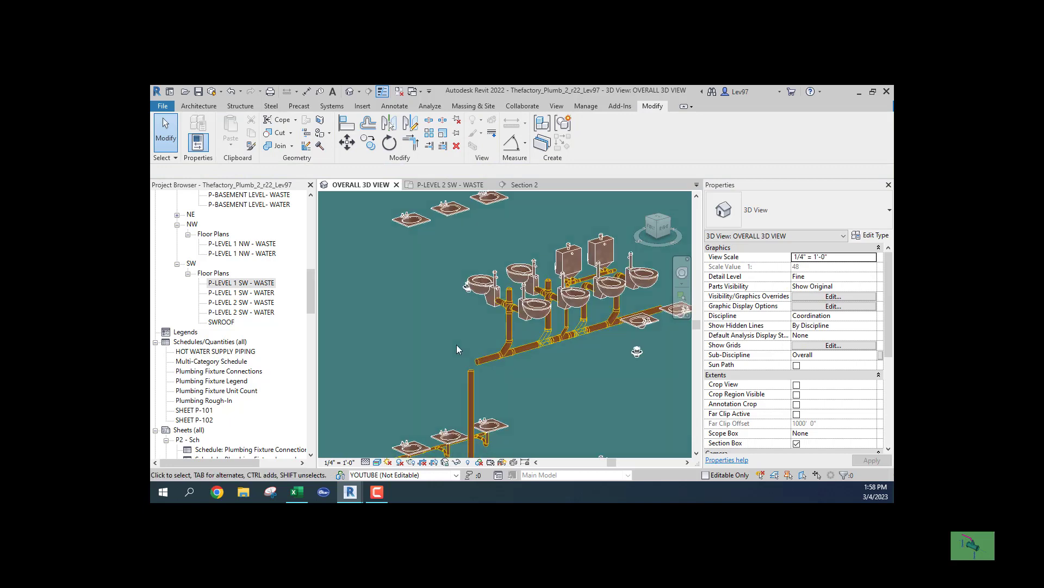
{"action": "scroll", "coordinate": [456, 344], "scroll_direction": "up", "scroll_amount": 1}
{"action": "left_click", "coordinate": [411, 143]}
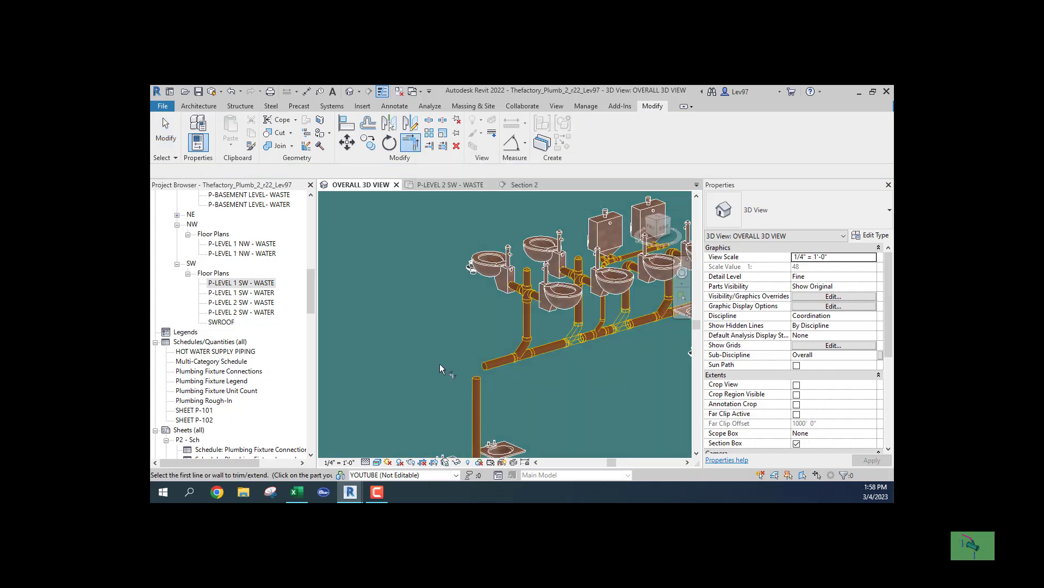
{"action": "left_click", "coordinate": [478, 383]}
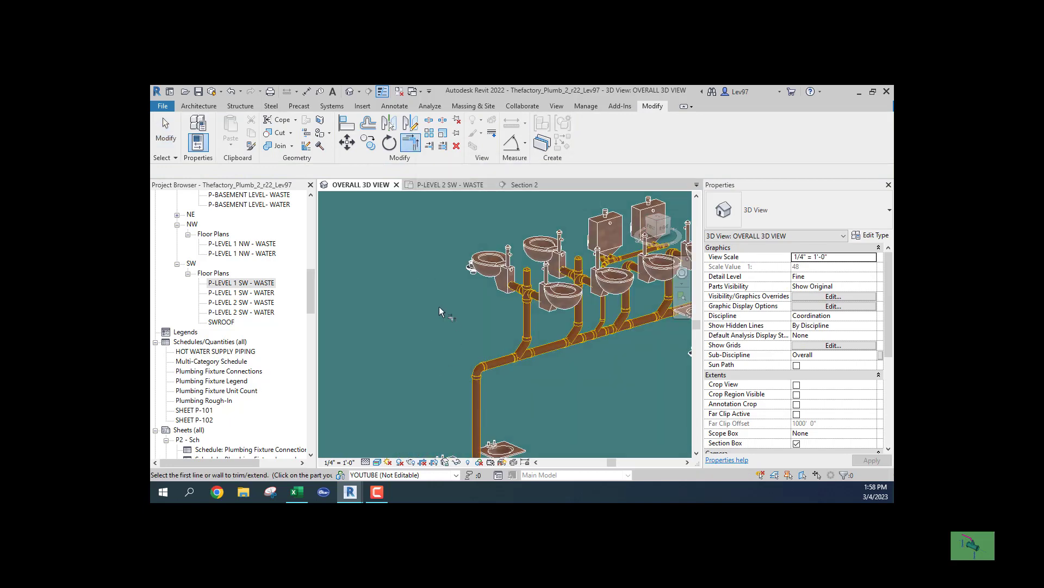
{"action": "key", "text": "Escape"}
In the P-LEVEL 2 SW - WASTE plan, examine the 4" main from its open upstream end to the riser
{"action": "middle_click_drag", "start_coordinate": [597, 372], "coordinate": [431, 396]}
{"action": "scroll", "coordinate": [490, 309], "scroll_direction": "up", "scroll_amount": 2}
{"action": "left_click", "coordinate": [450, 185]}
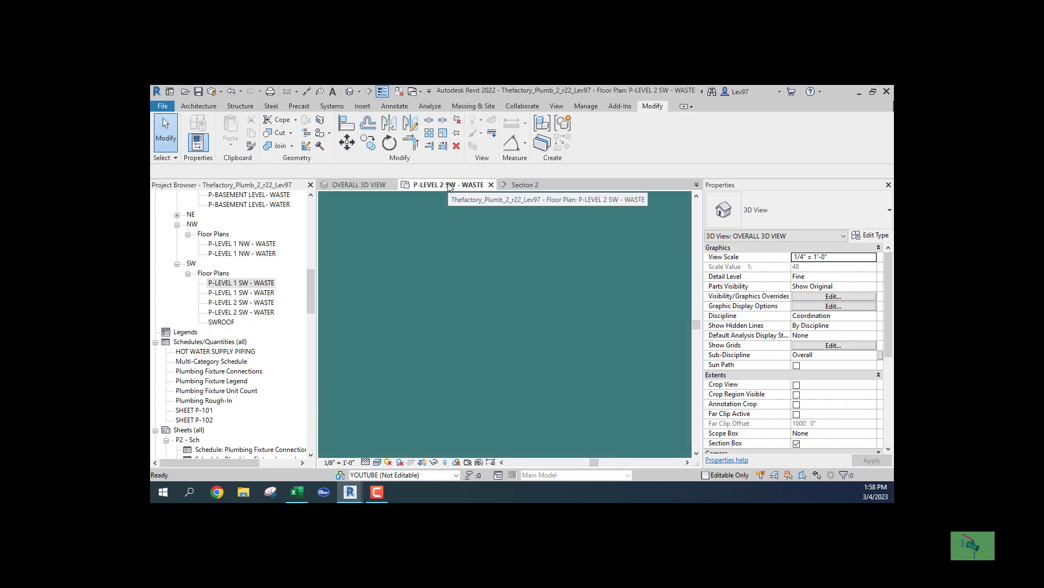
{"action": "scroll", "coordinate": [426, 329], "scroll_direction": "down", "scroll_amount": 2}
{"action": "scroll", "coordinate": [398, 260], "scroll_direction": "up", "scroll_amount": 2}
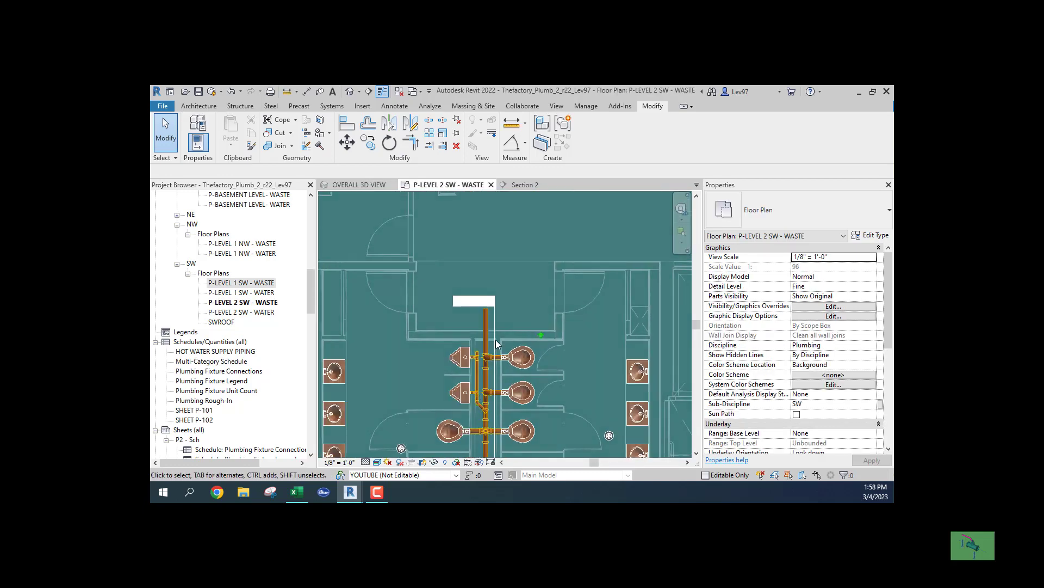
{"action": "scroll", "coordinate": [467, 285], "scroll_direction": "up", "scroll_amount": 3}
{"action": "left_click", "coordinate": [466, 311]}
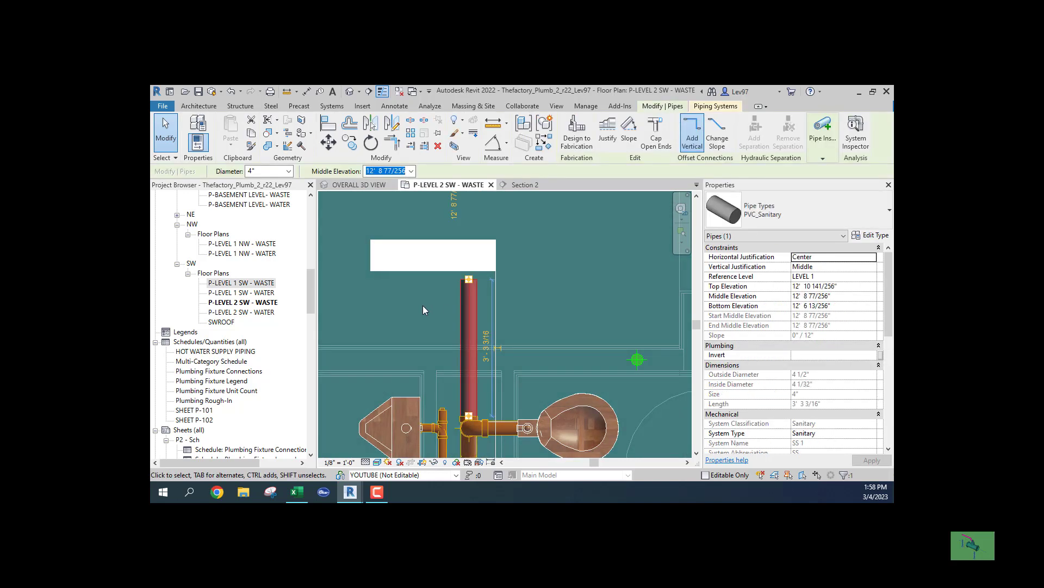
{"action": "left_click", "coordinate": [599, 260]}
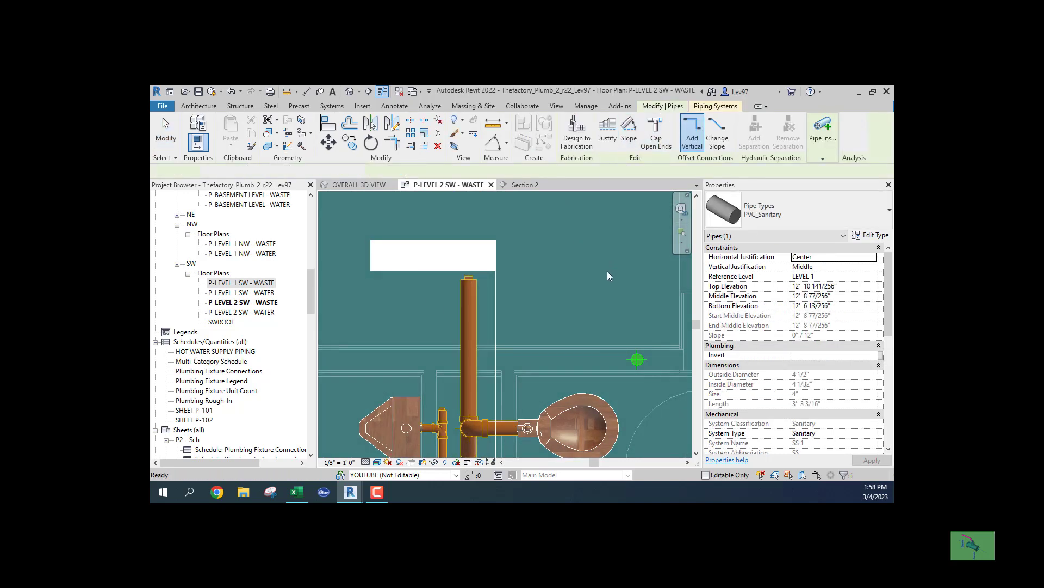
{"action": "scroll", "coordinate": [559, 253], "scroll_direction": "down", "scroll_amount": 2}
{"action": "scroll", "coordinate": [577, 335], "scroll_direction": "down", "scroll_amount": 2}
{"action": "middle_click_drag", "start_coordinate": [577, 335], "coordinate": [592, 154]}
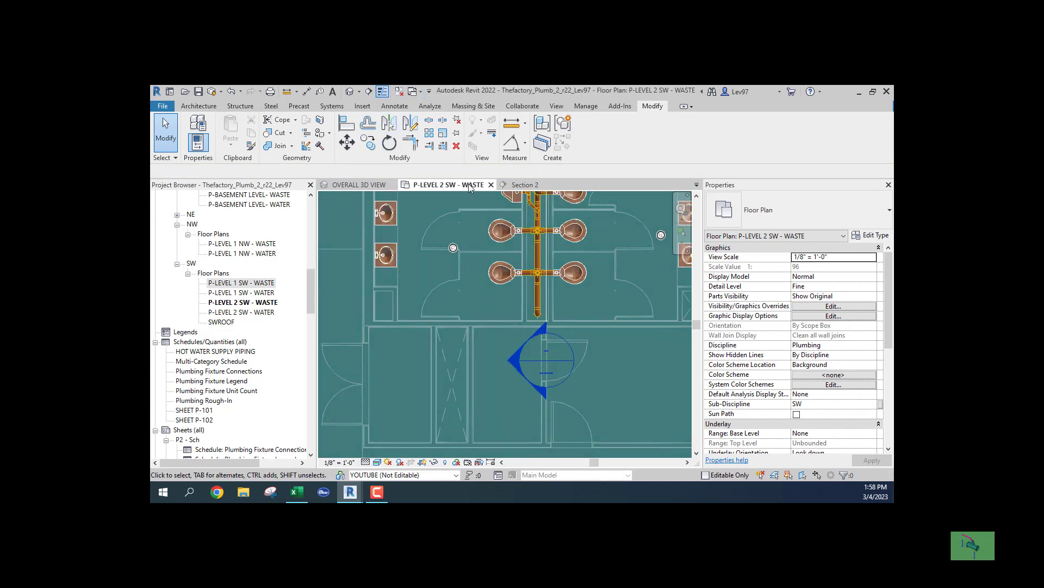
In the overall 3D view, check the fixture units carried by the vertical 4" riser below the main
{"action": "left_click", "coordinate": [354, 186]}
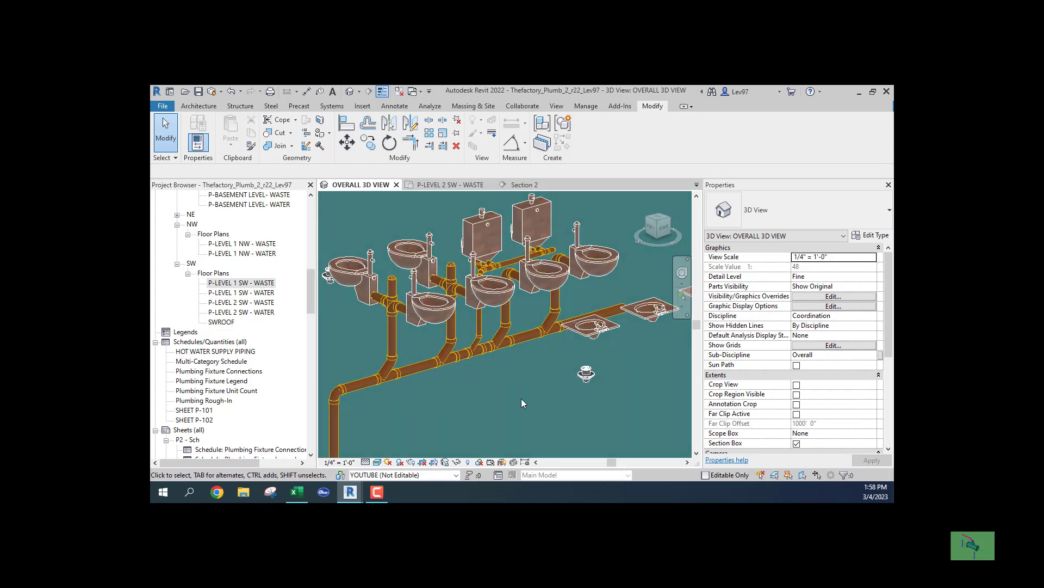
{"action": "middle_click_drag", "start_coordinate": [374, 427], "coordinate": [470, 349]}
{"action": "left_click", "coordinate": [433, 357]}
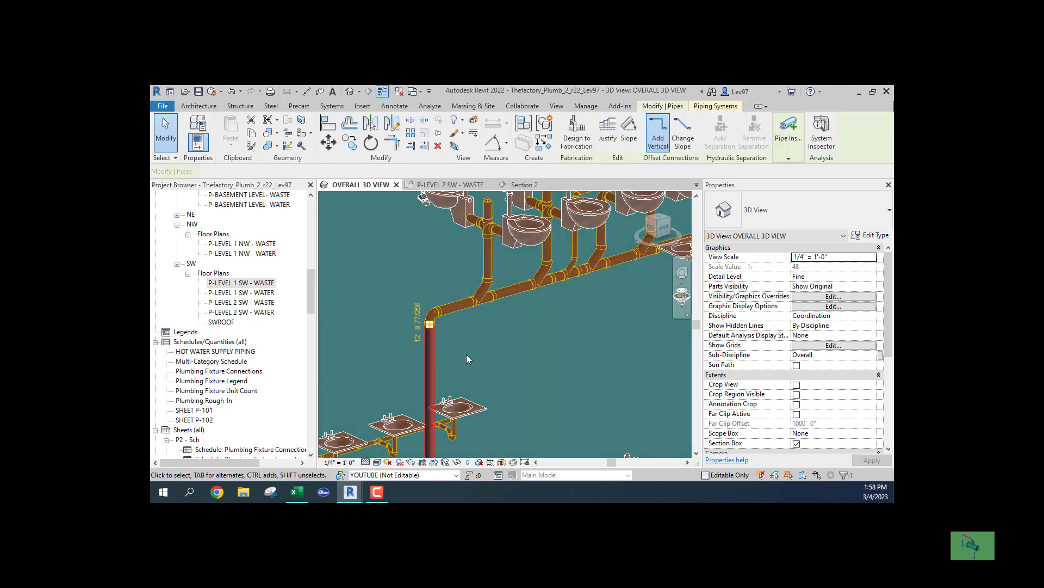
{"action": "scroll", "coordinate": [808, 355], "scroll_direction": "down", "scroll_amount": 5}
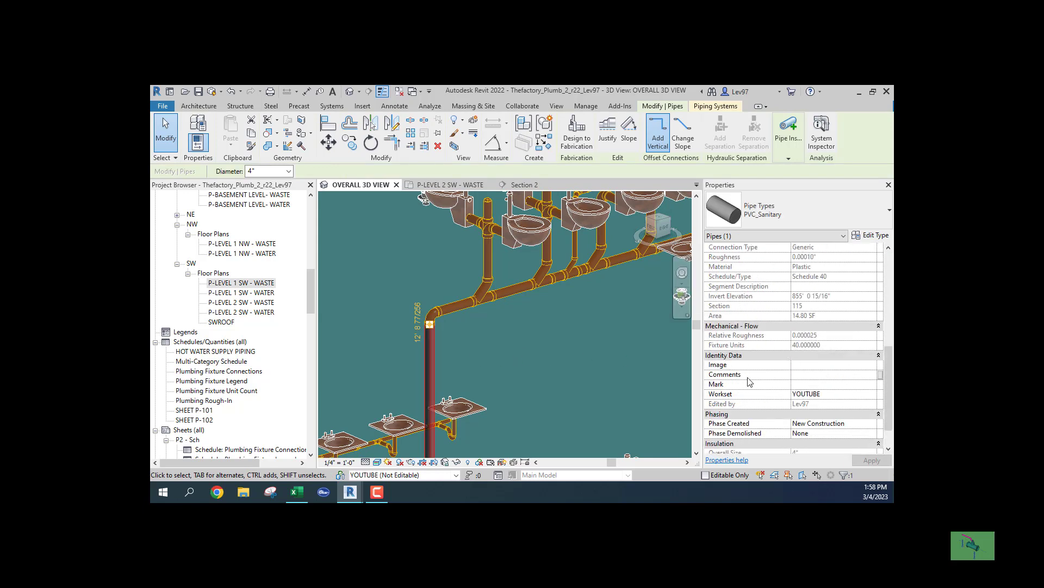
{"action": "left_click", "coordinate": [462, 352]}
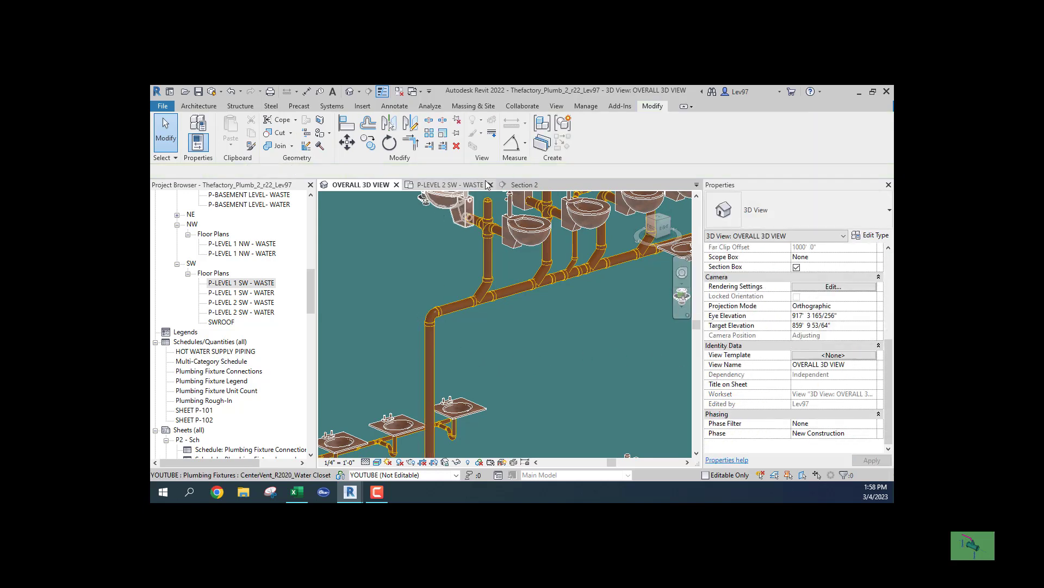
In the P-LEVEL 2 SW - WASTE plan, examine the floor drain and lavatory locations relative to the 4" main
{"action": "left_click", "coordinate": [456, 189]}
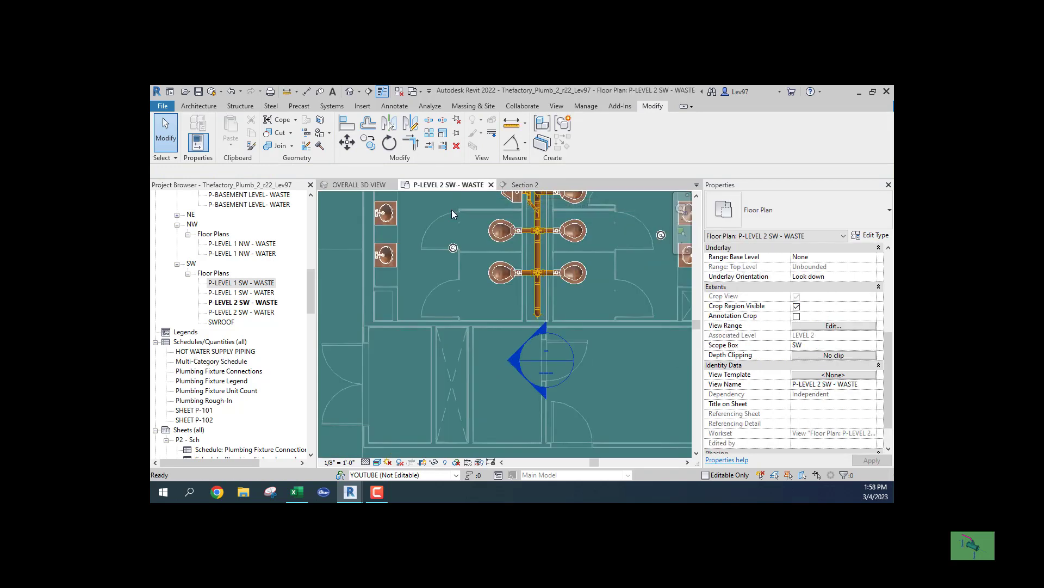
{"action": "middle_click_drag", "start_coordinate": [482, 285], "coordinate": [452, 385]}
{"action": "scroll", "coordinate": [544, 278], "scroll_direction": "up", "scroll_amount": 2}
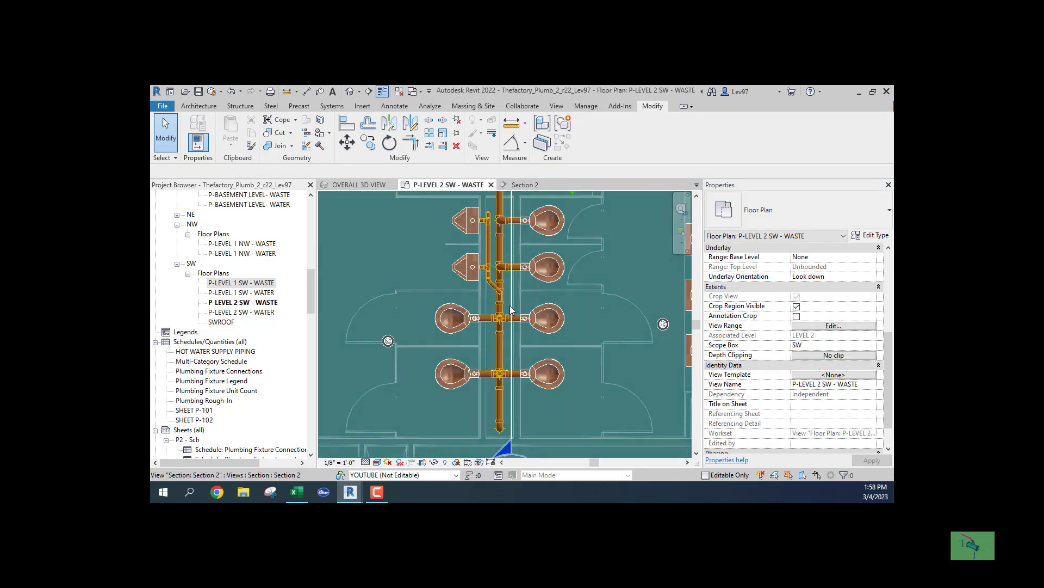
{"action": "scroll", "coordinate": [508, 285], "scroll_direction": "up", "scroll_amount": 2}
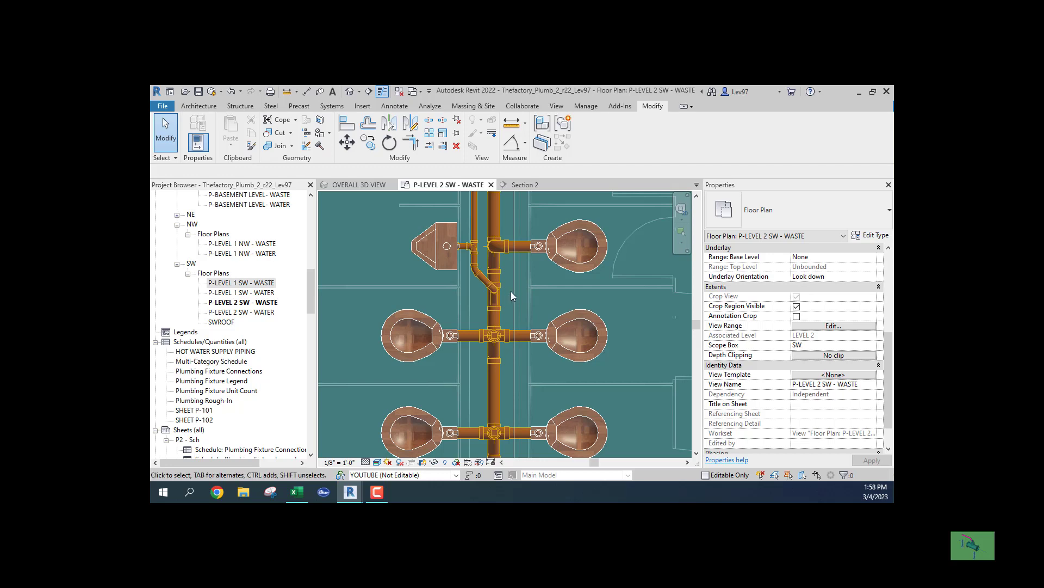
{"action": "scroll", "coordinate": [514, 294], "scroll_direction": "down", "scroll_amount": 1}
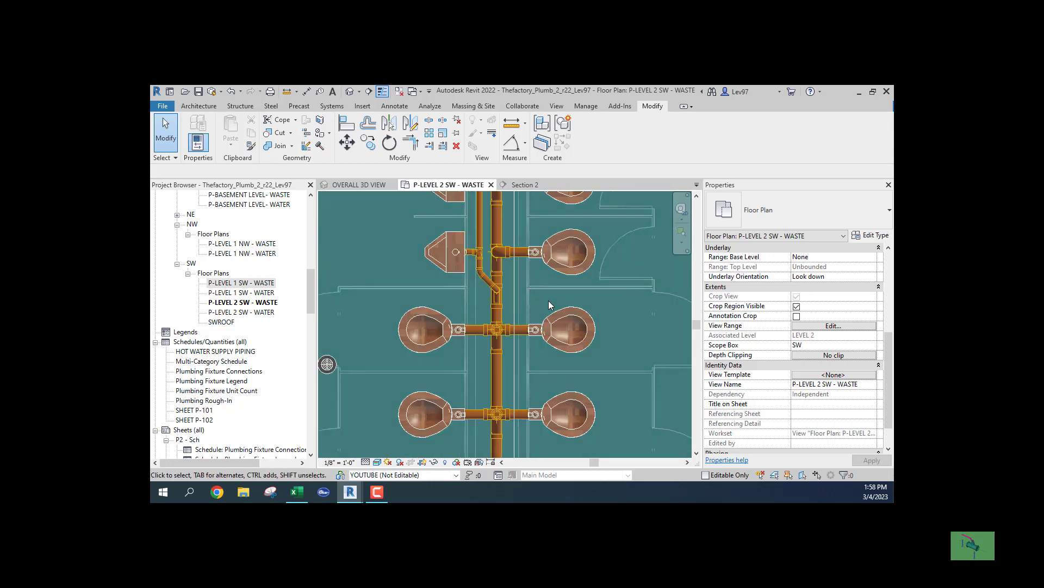
{"action": "scroll", "coordinate": [550, 301], "scroll_direction": "down", "scroll_amount": 1}
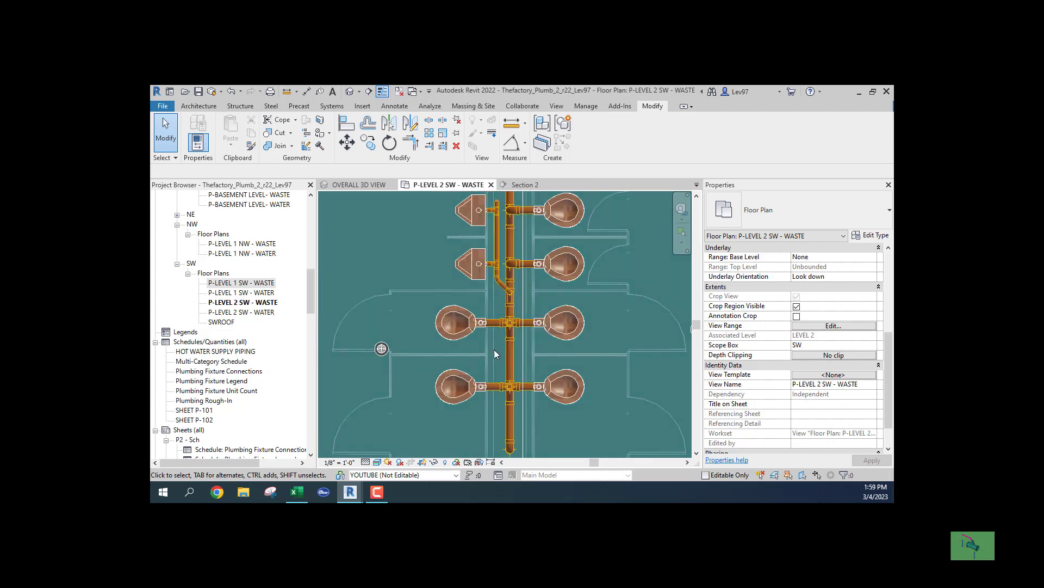
{"action": "middle_click_drag", "start_coordinate": [557, 343], "coordinate": [498, 407]}
{"action": "middle_click_drag", "start_coordinate": [578, 381], "coordinate": [415, 357]}
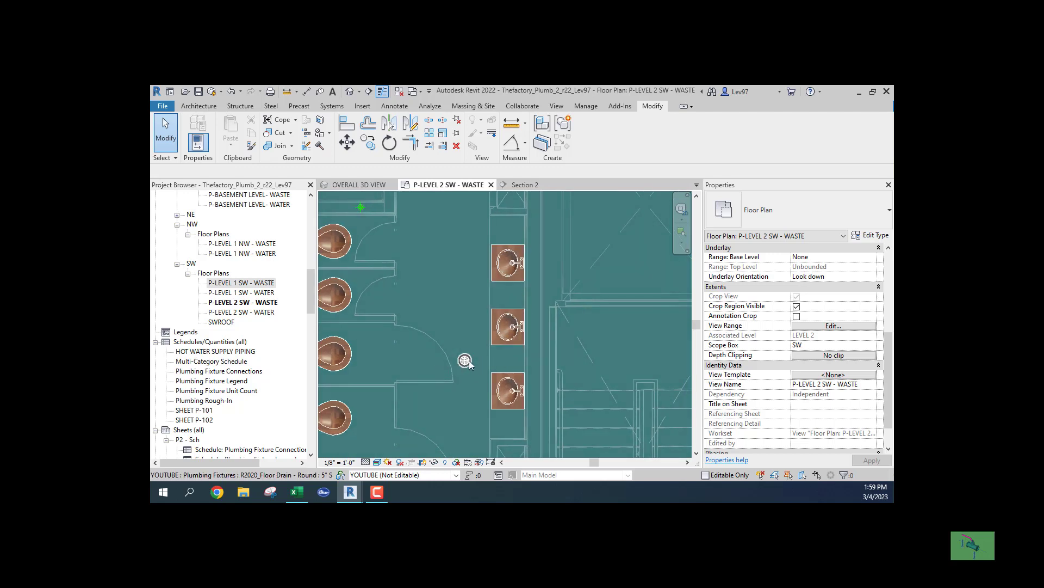
{"action": "middle_click_drag", "start_coordinate": [469, 360], "coordinate": [486, 217]}
{"action": "middle_click_drag", "start_coordinate": [486, 315], "coordinate": [460, 440]}
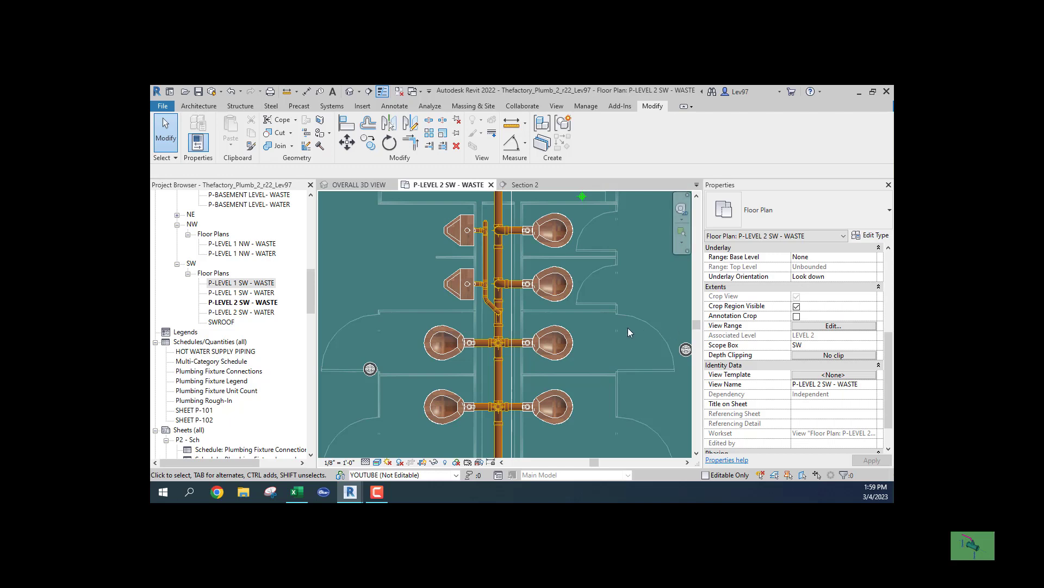
Move the 3" floor drain near the lavatories to the stall fronts between the two toilets opposite the urinals
{"action": "middle_click_drag", "start_coordinate": [629, 328], "coordinate": [548, 310]}
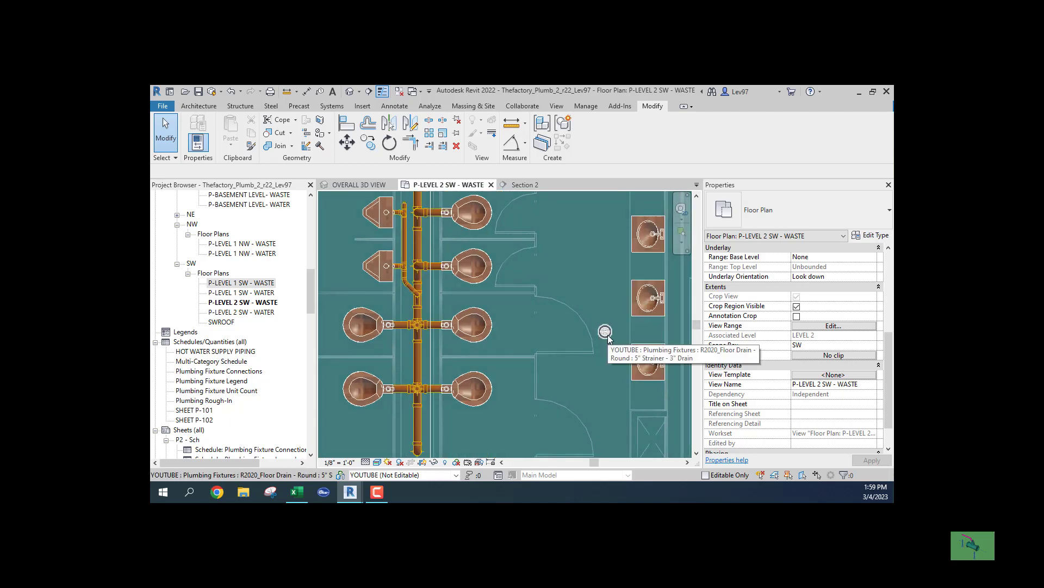
{"action": "left_click", "coordinate": [606, 333]}
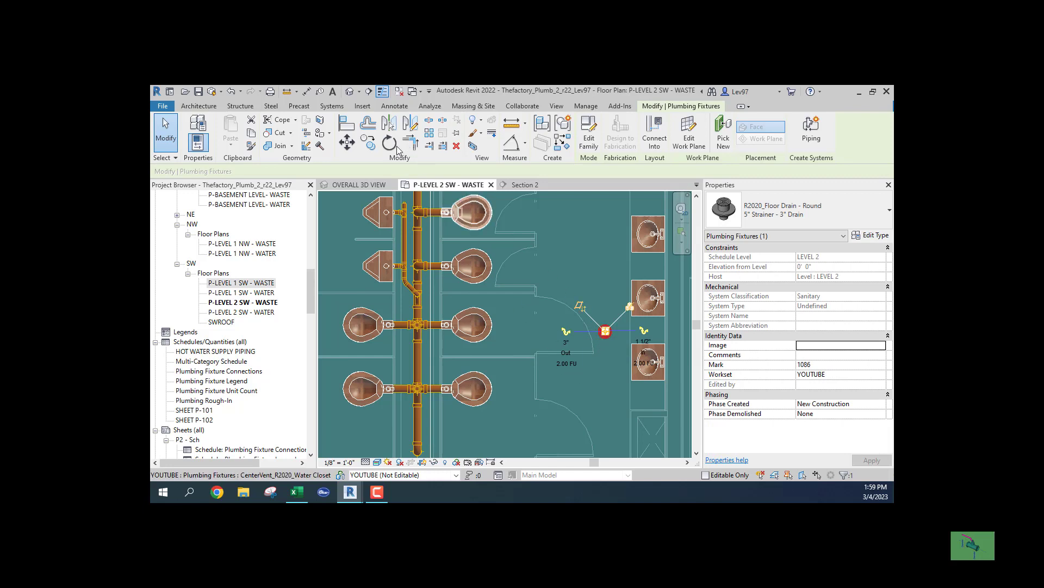
{"action": "left_click", "coordinate": [347, 143]}
{"action": "left_click", "coordinate": [602, 367]}
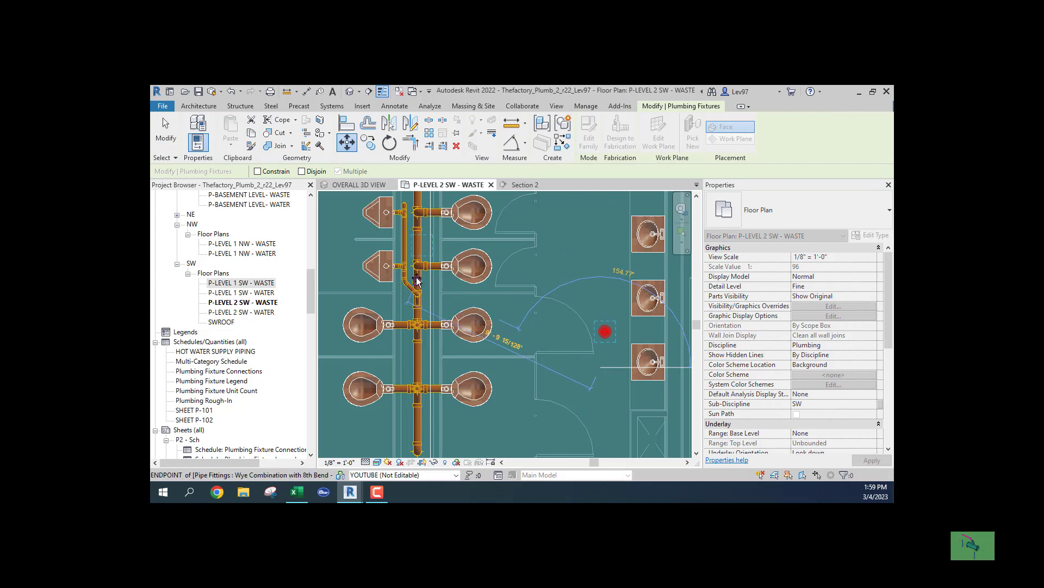
{"action": "left_click", "coordinate": [529, 285]}
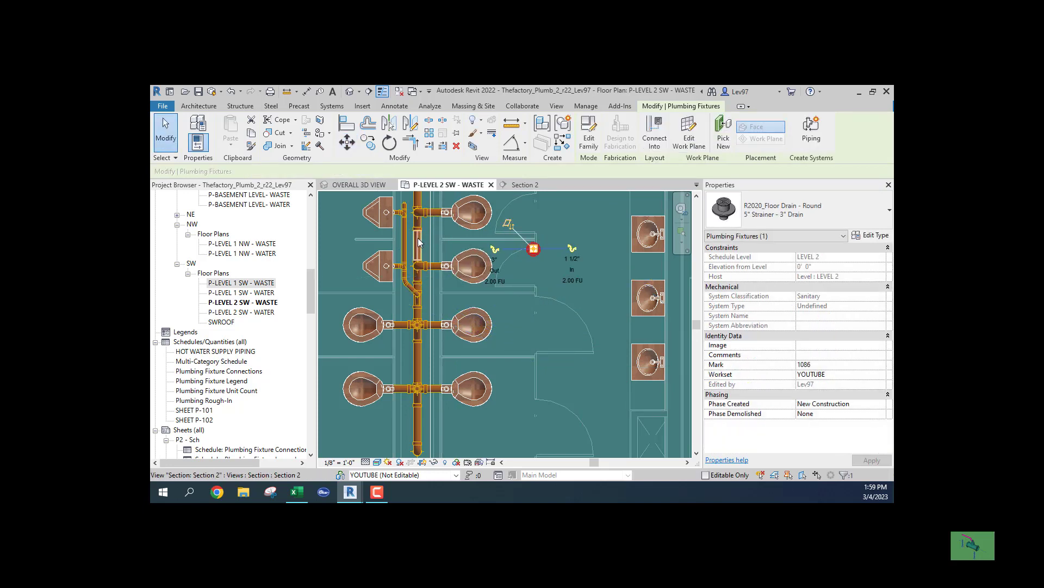
Examine possible connection points on the 4" main for both floor drains, including the one on the urinal side
{"action": "scroll", "coordinate": [418, 242], "scroll_direction": "up", "scroll_amount": 4}
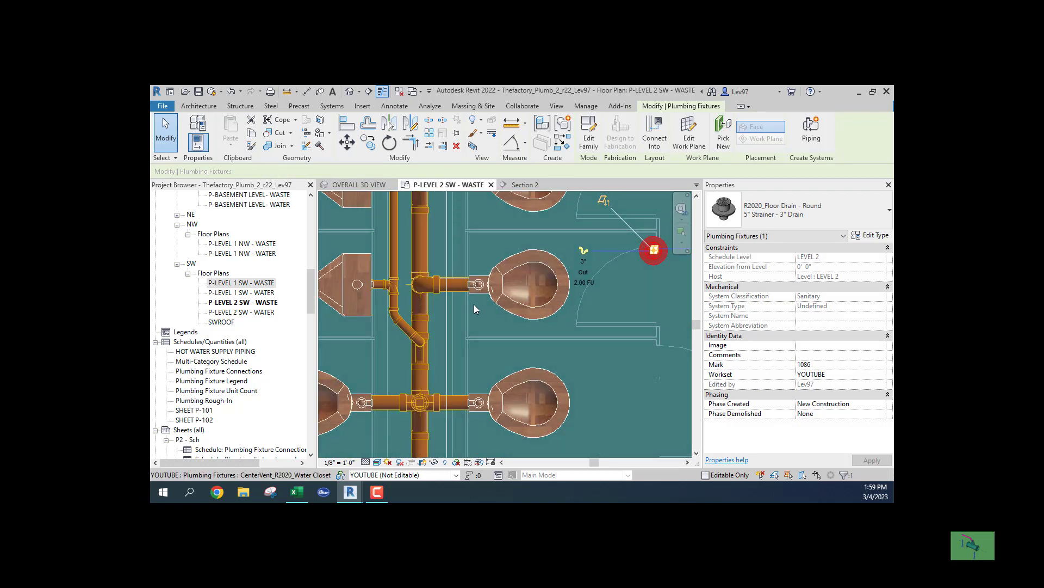
{"action": "scroll", "coordinate": [482, 311], "scroll_direction": "down", "scroll_amount": 3}
{"action": "middle_click_drag", "start_coordinate": [550, 370], "coordinate": [601, 237]}
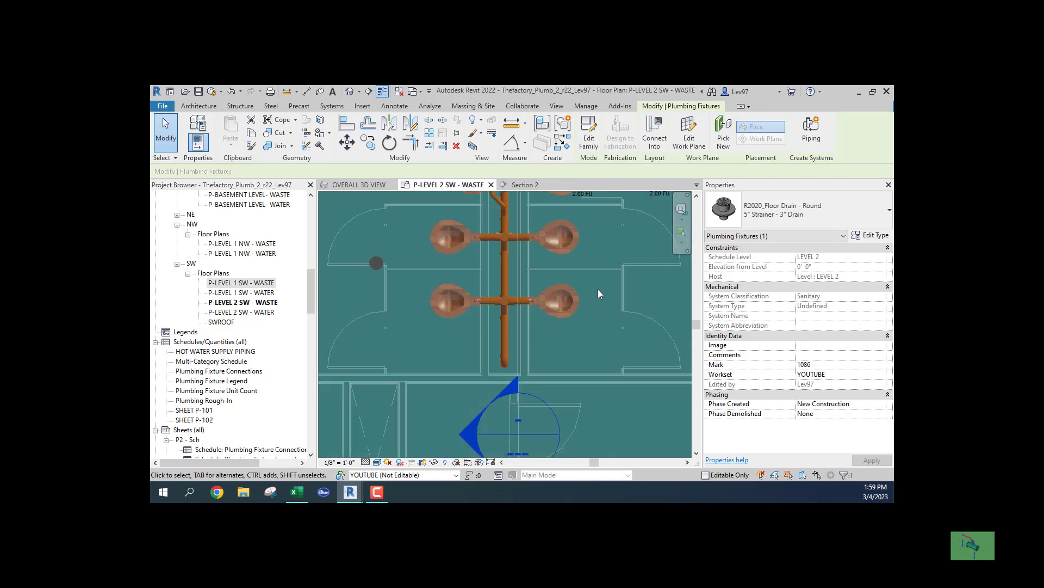
{"action": "left_click", "coordinate": [375, 263]}
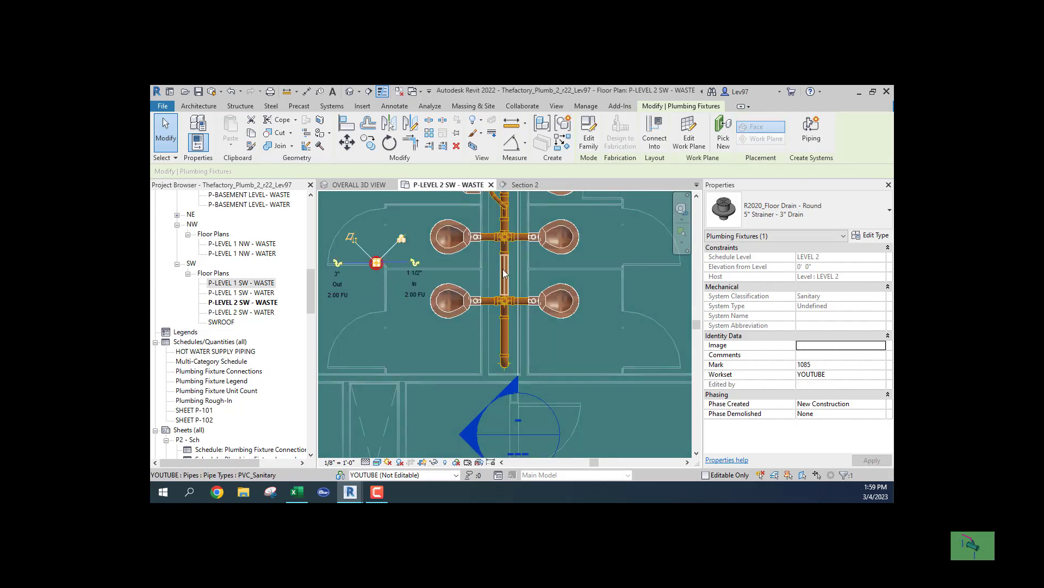
{"action": "left_click", "coordinate": [475, 278]}
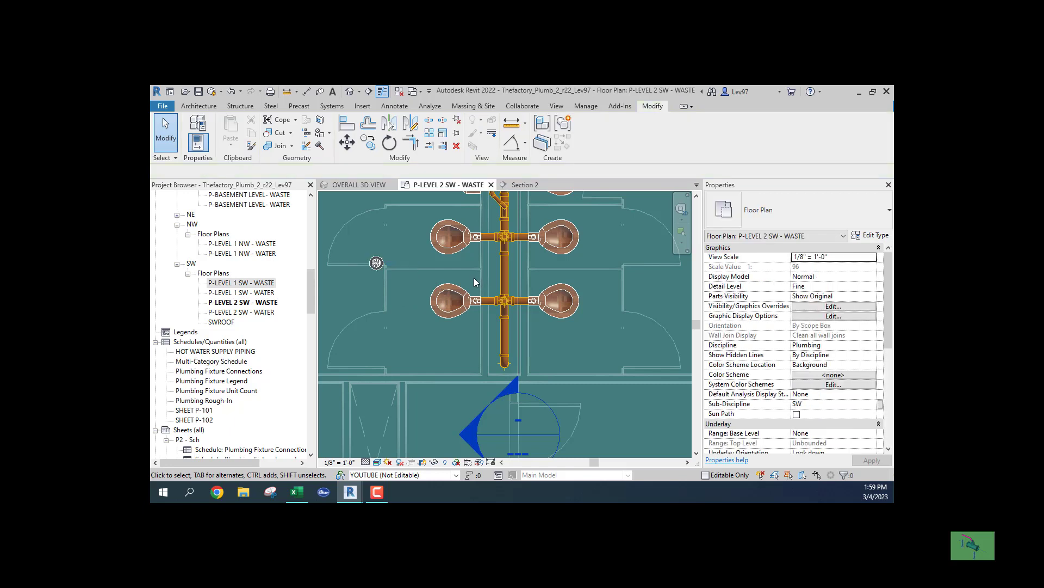
{"action": "scroll", "coordinate": [475, 277], "scroll_direction": "down", "scroll_amount": 3}
{"action": "middle_click_drag", "start_coordinate": [471, 266], "coordinate": [456, 322]}
{"action": "scroll", "coordinate": [516, 308], "scroll_direction": "up", "scroll_amount": 3}
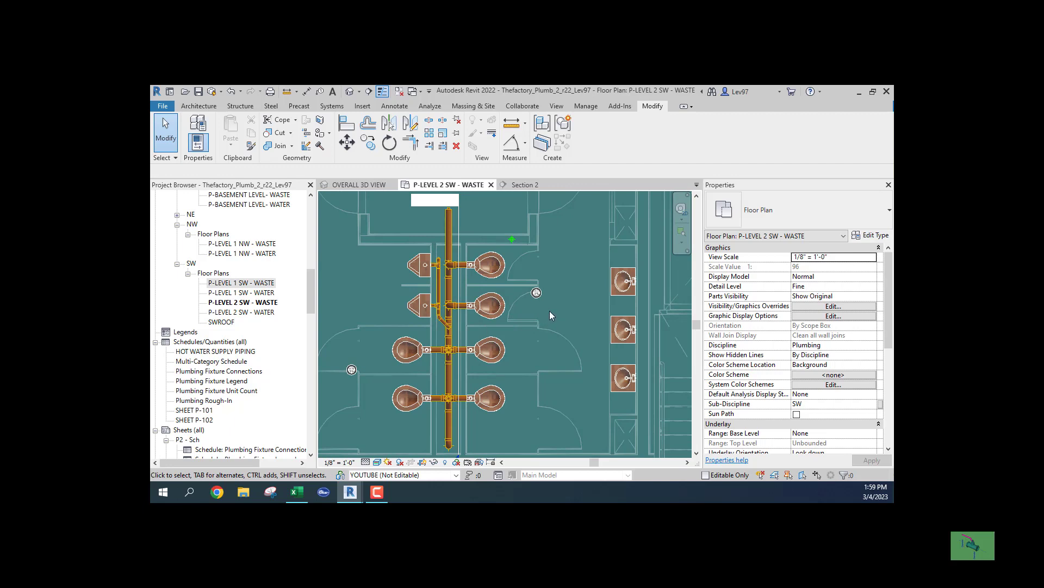
{"action": "scroll", "coordinate": [441, 220], "scroll_direction": "up", "scroll_amount": 3}
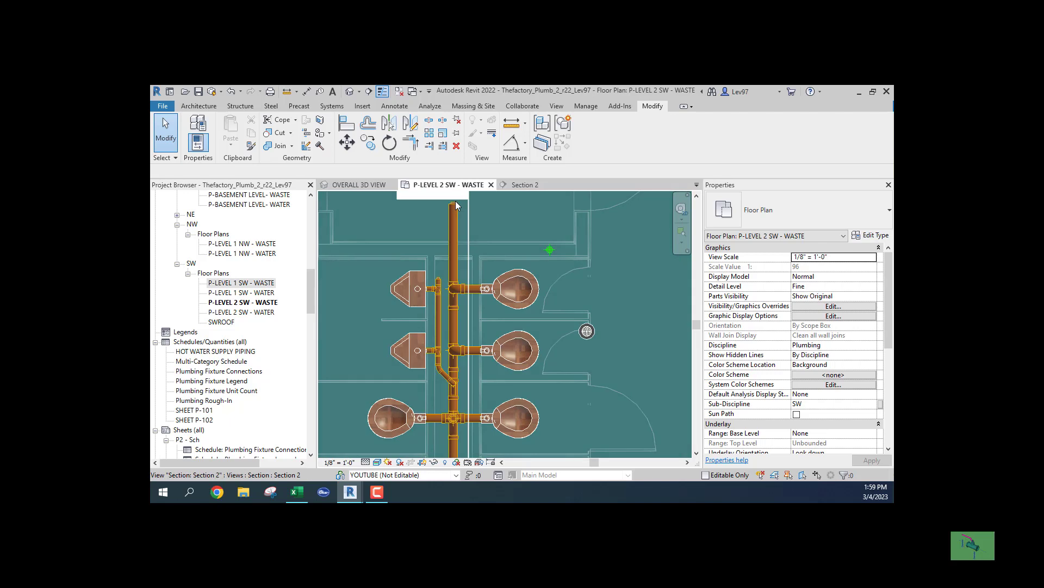
Shorten the 4" main by nudging its end plug back inside the plumbing chase, just beyond the connection of the last toilet
{"action": "middle_click_drag", "start_coordinate": [433, 215], "coordinate": [433, 288]}
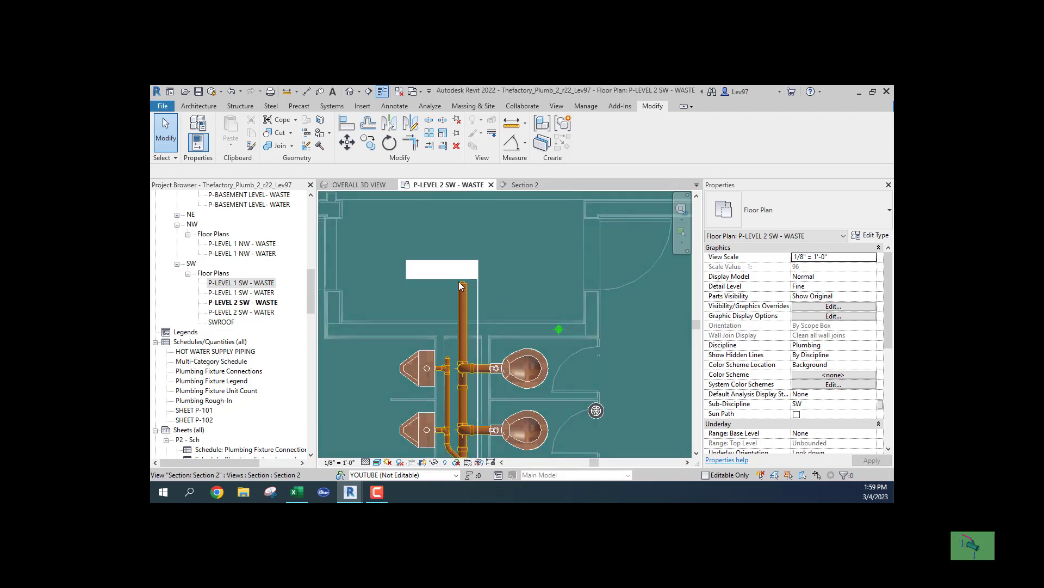
{"action": "scroll", "coordinate": [476, 286], "scroll_direction": "up", "scroll_amount": 4}
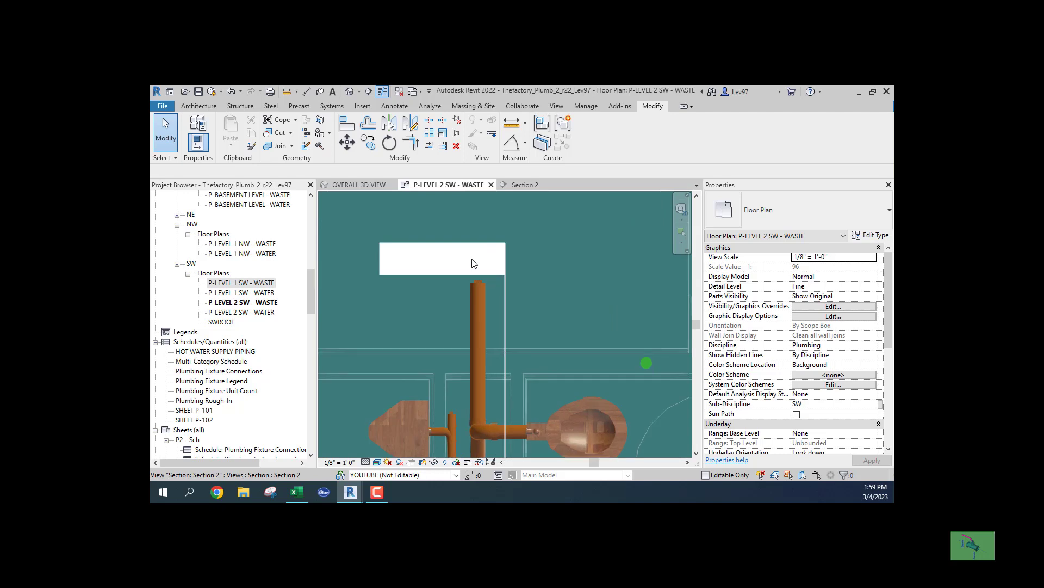
{"action": "left_click", "coordinate": [484, 287]}
{"action": "scroll", "coordinate": [578, 298], "scroll_direction": "down", "scroll_amount": 3}
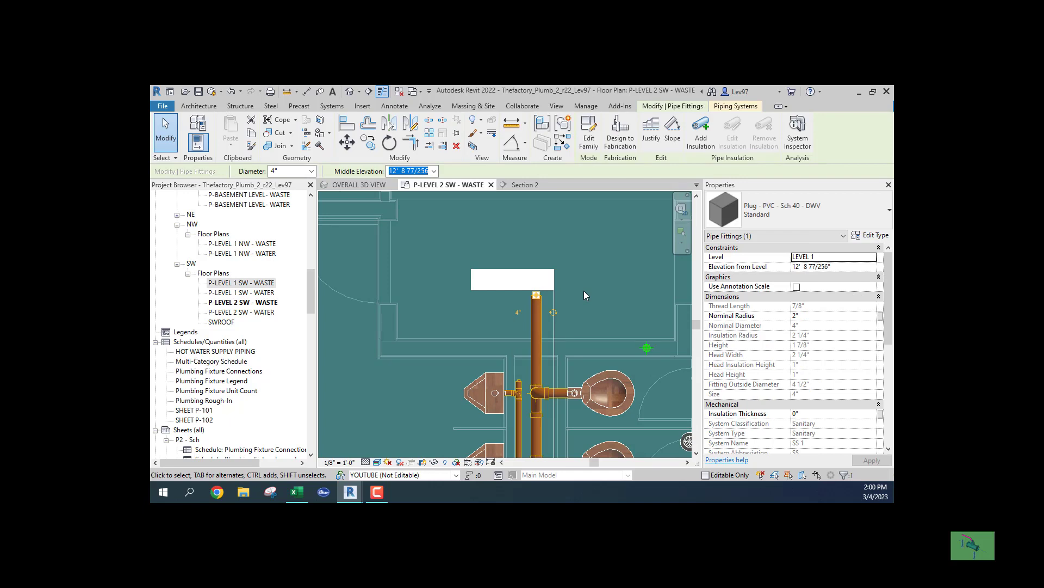
{"action": "key", "text": "Down"}
{"action": "key", "text": "Down"}
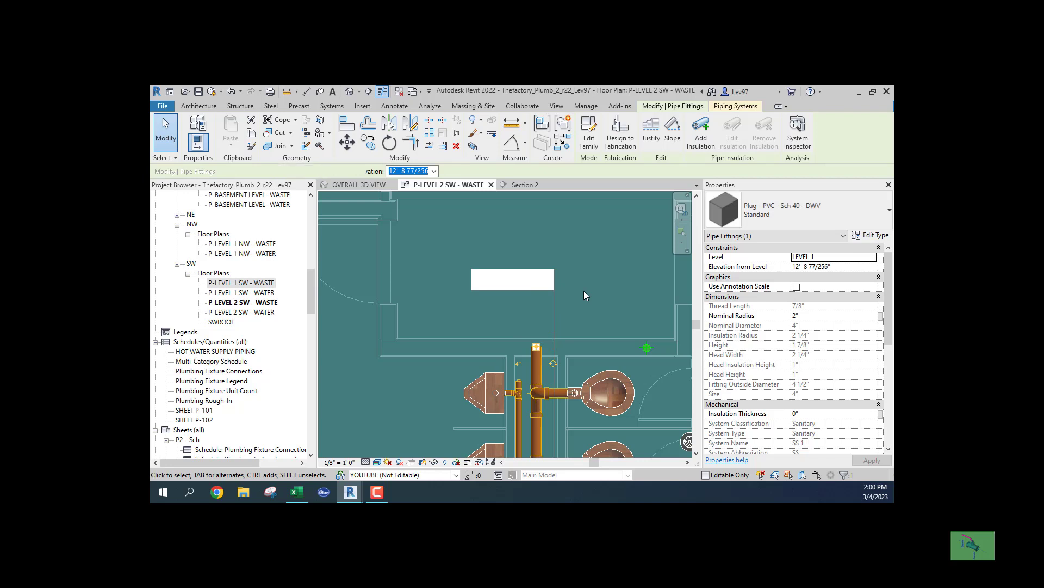
{"action": "key", "text": "Down"}
{"action": "key", "text": "Down"}
{"action": "key", "text": "Down"}
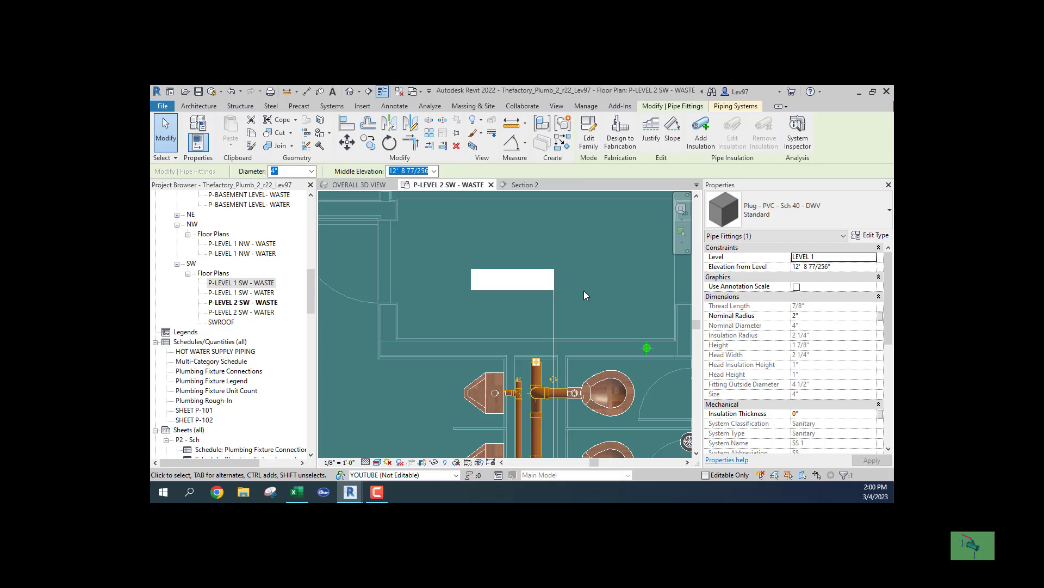
{"action": "left_click", "coordinate": [589, 296]}
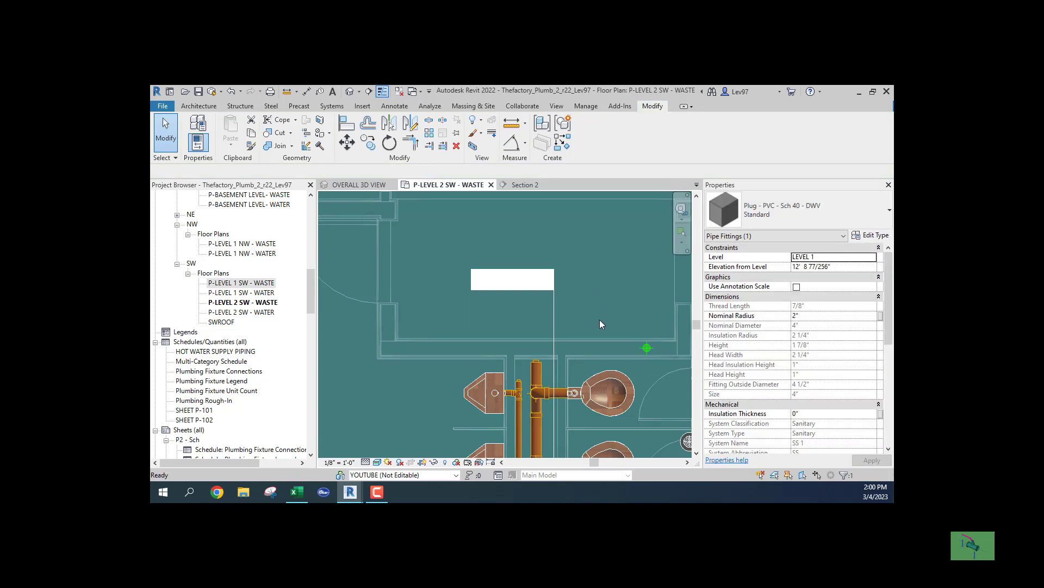
{"action": "scroll", "coordinate": [599, 325], "scroll_direction": "down", "scroll_amount": 5}
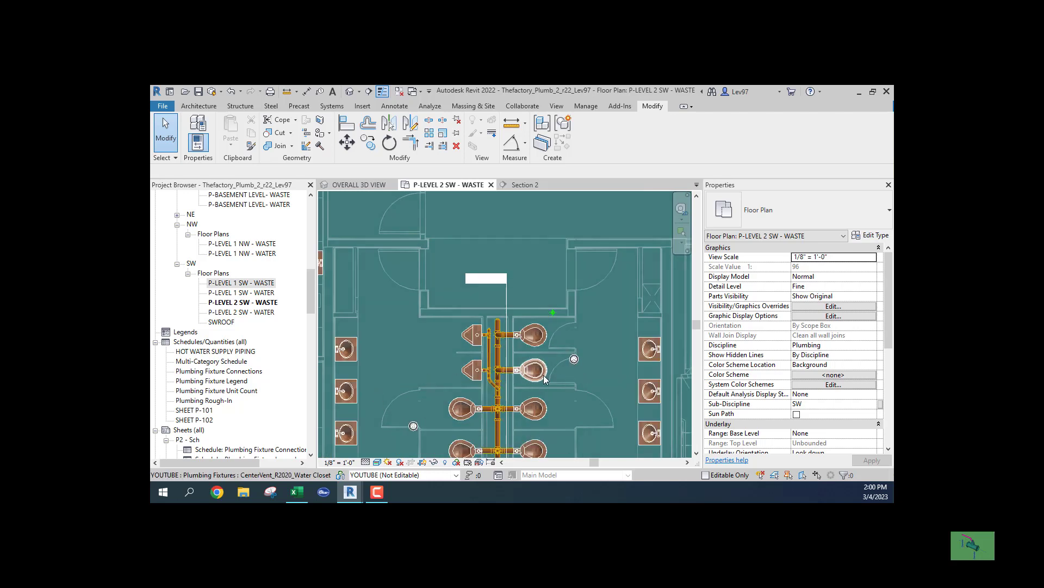
{"action": "scroll", "coordinate": [369, 356], "scroll_direction": "down", "scroll_amount": 2}
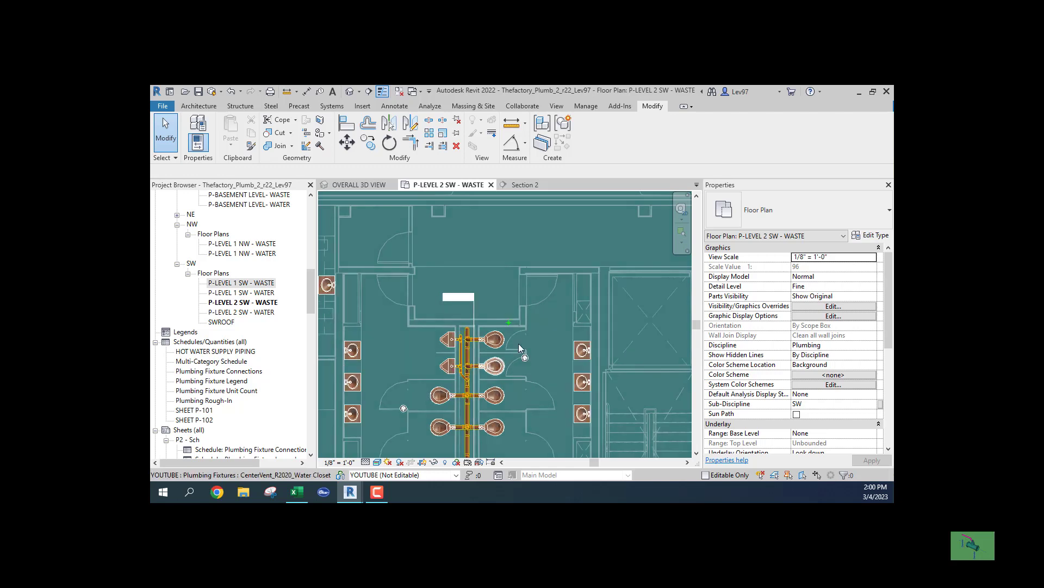
{"action": "scroll", "coordinate": [517, 322], "scroll_direction": "up", "scroll_amount": 2}
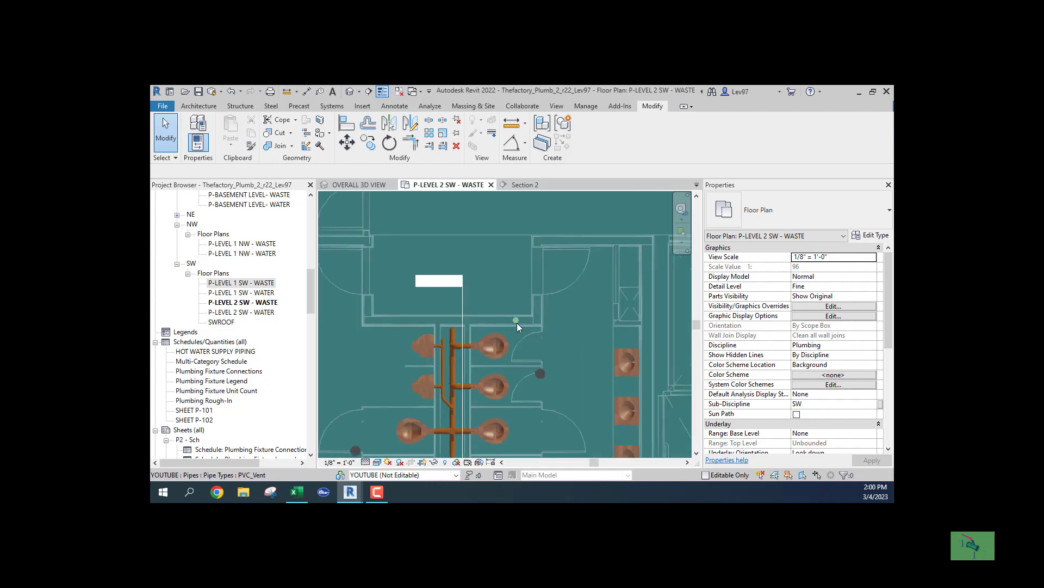